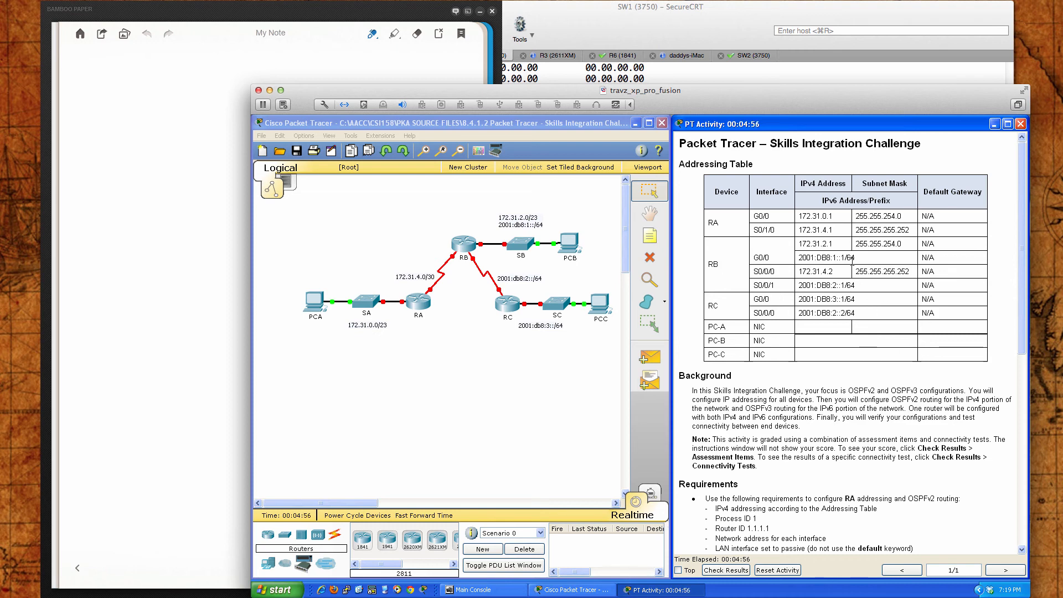
Read the activity's addressing table, background and the OSPFv2 and OSPFv3 requirements for the routers.
scroll(837, 325, "down", 3)
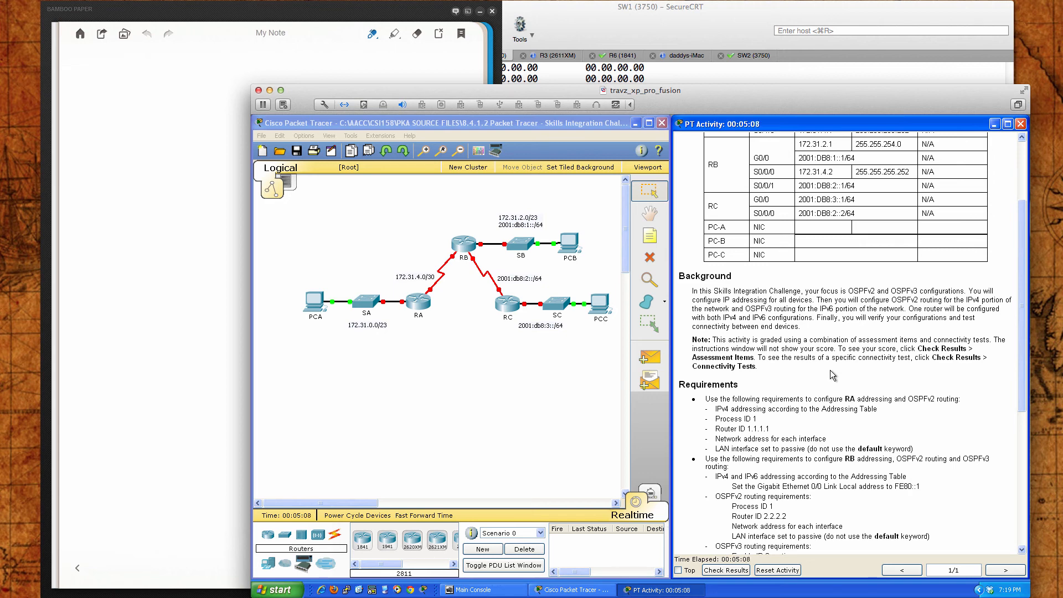
scroll(831, 375, "down", 2)
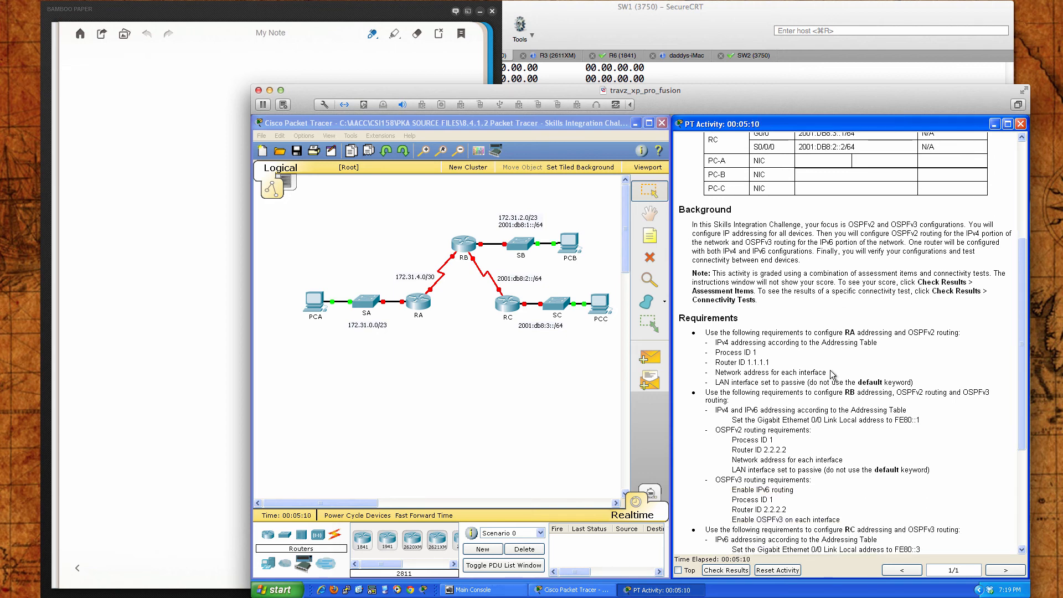
scroll(832, 375, "up", 2)
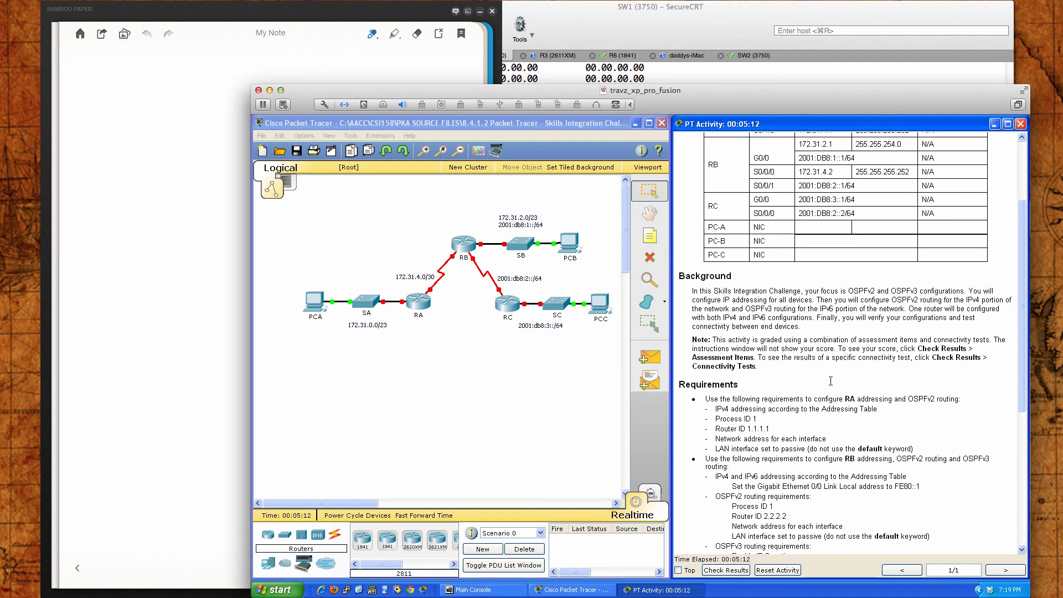
scroll(831, 381, "up", 1)
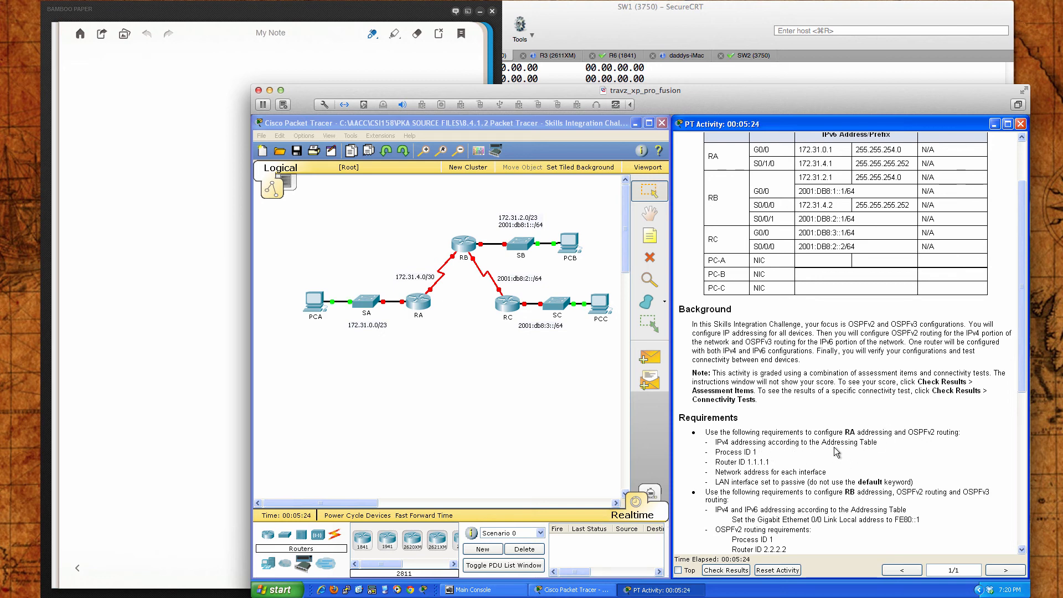
scroll(836, 451, "up", 2)
scroll(837, 465, "down", 1)
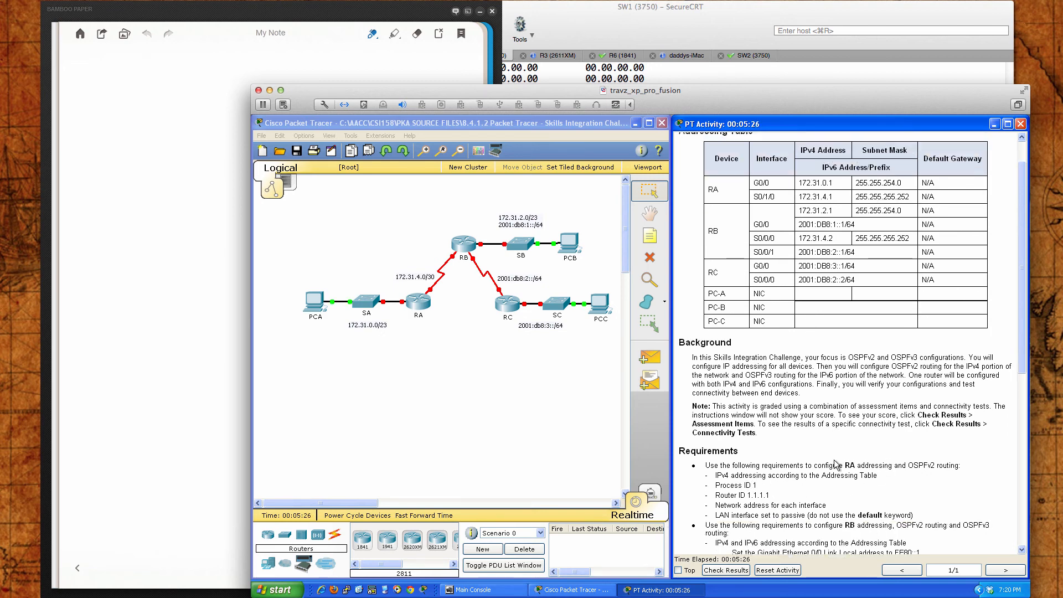
scroll(837, 465, "down", 1)
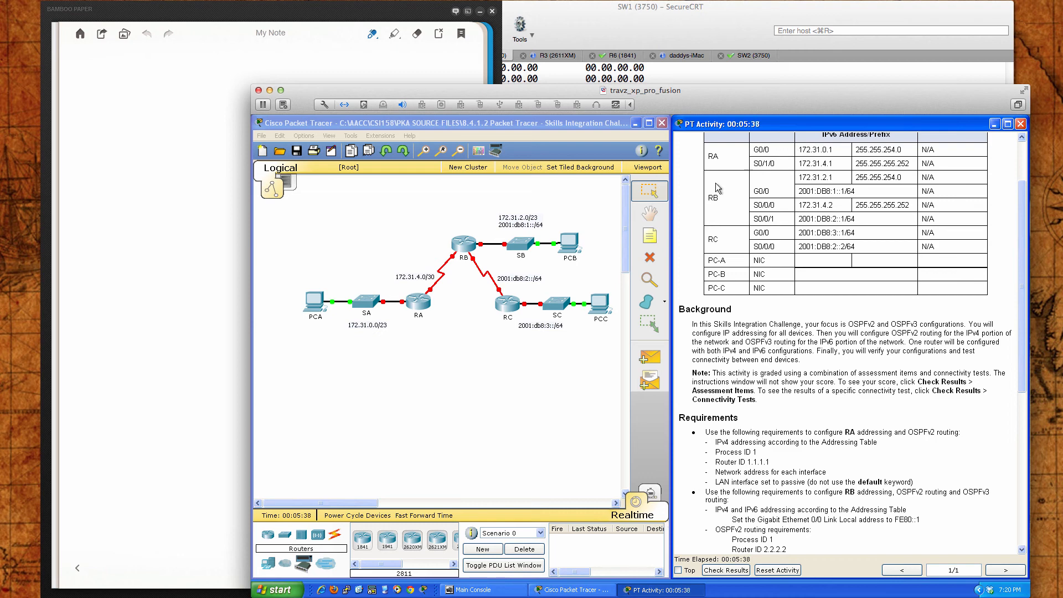
Open router RA's command line and enter global configuration mode, keeping the activity instructions readable beside it.
left_click(420, 302)
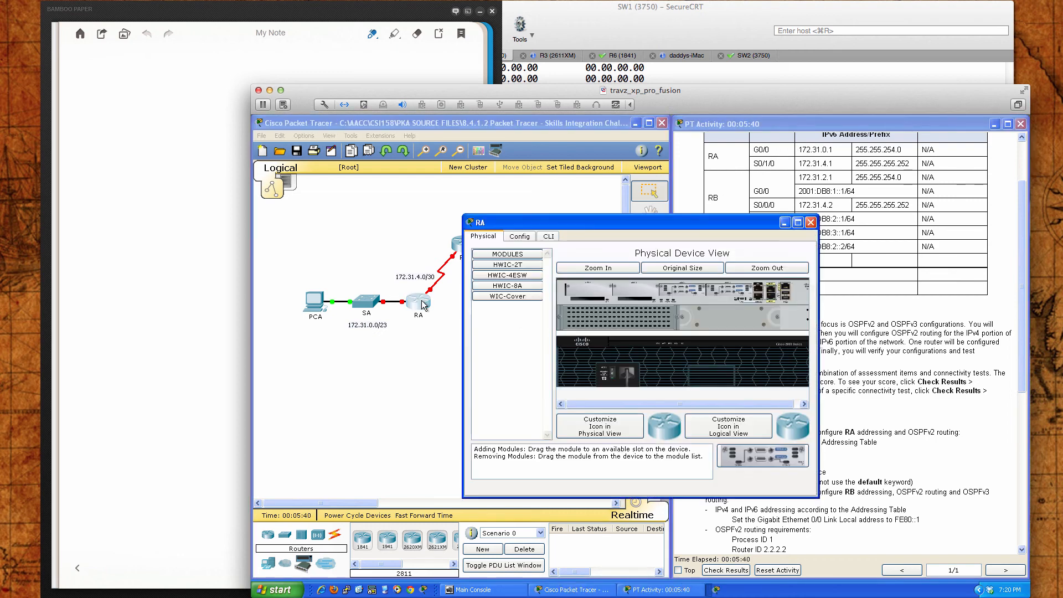
left_click_drag(580, 228, 466, 291)
left_click(485, 306)
key("Return")
key("Return")
key("Return")
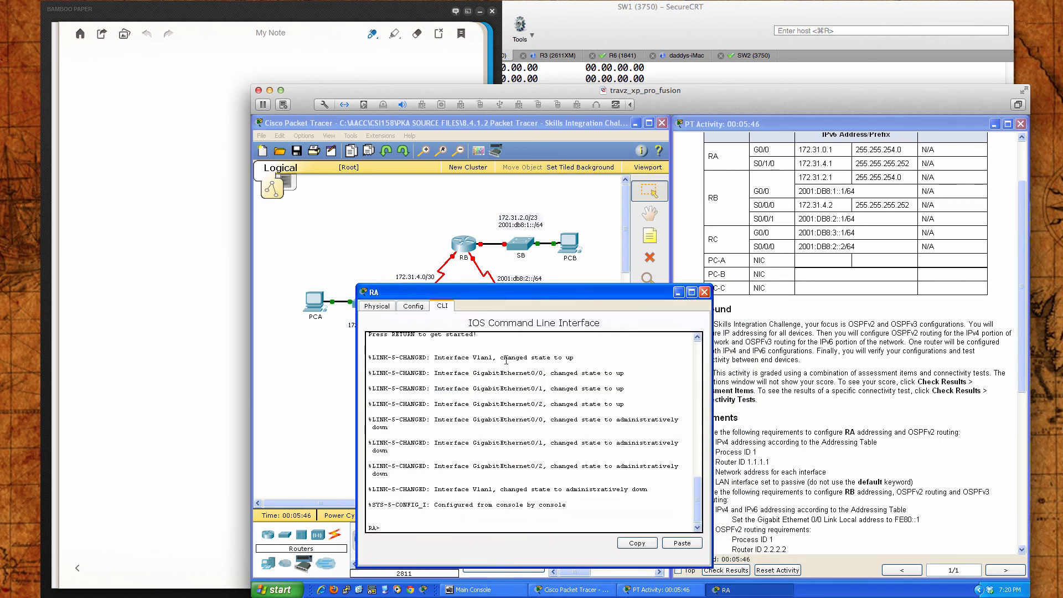
type("en")
key("Return")
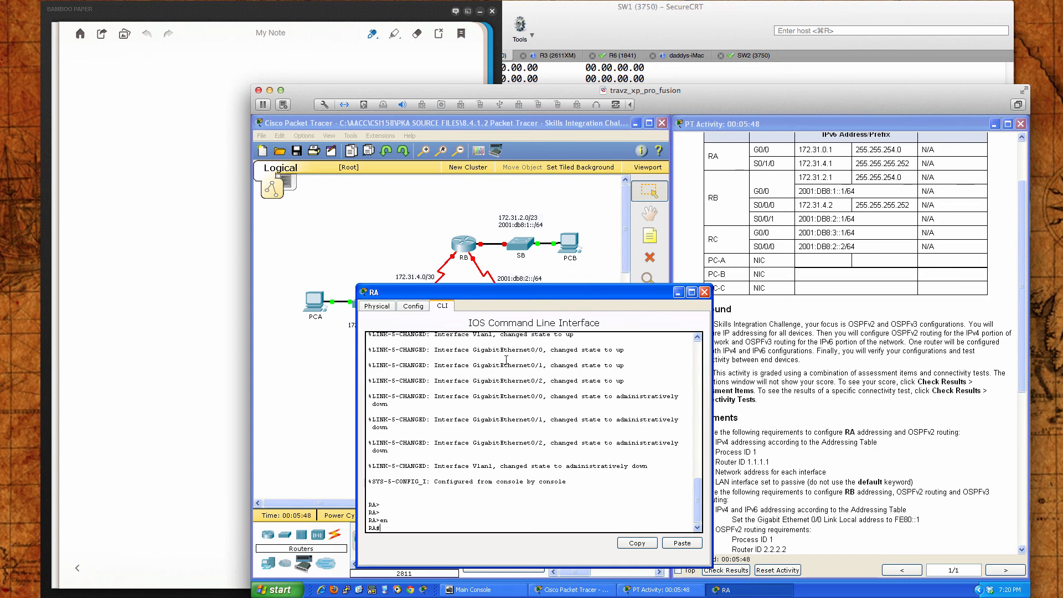
key("Return")
key("Return")
type("conf t")
key("Return")
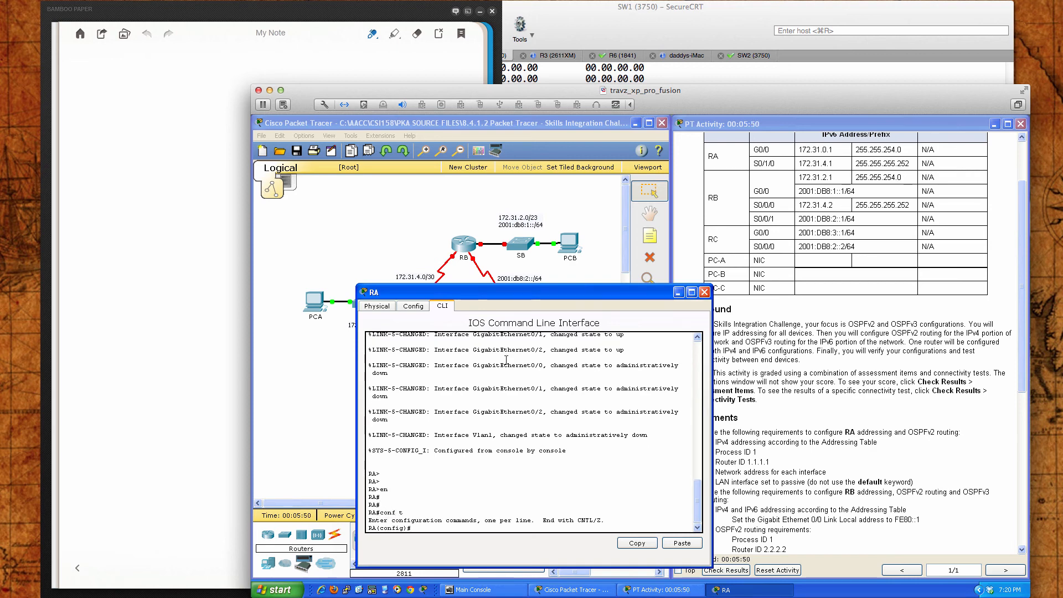
left_click_drag(606, 293, 576, 299)
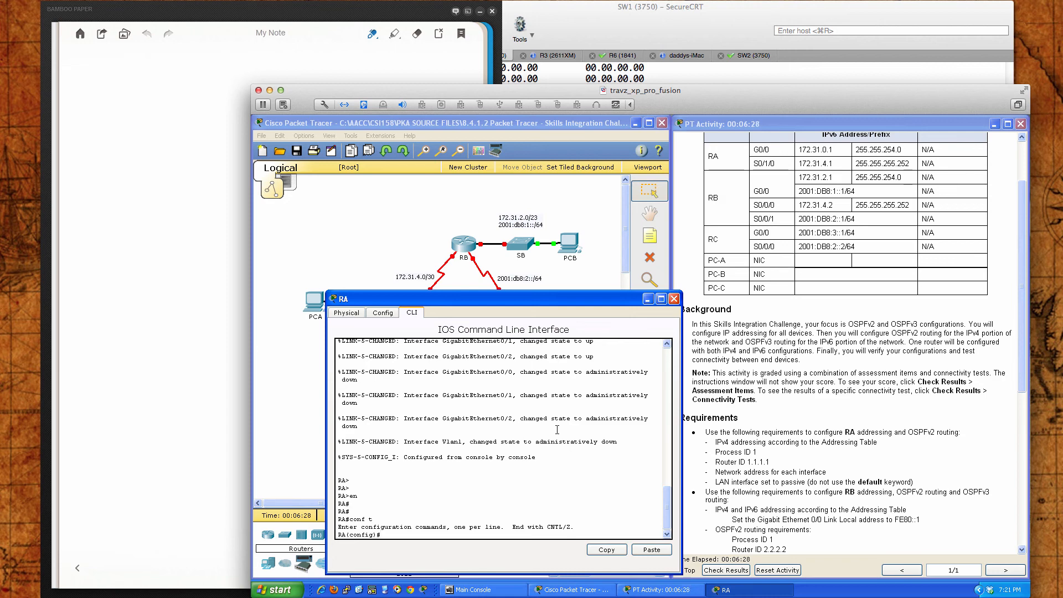
Enter interface configuration for RA's GigabitEthernet 0/0 and enable the interface with no shut.
type("gi")
key("Return")
type("int gi")
key("Tab")
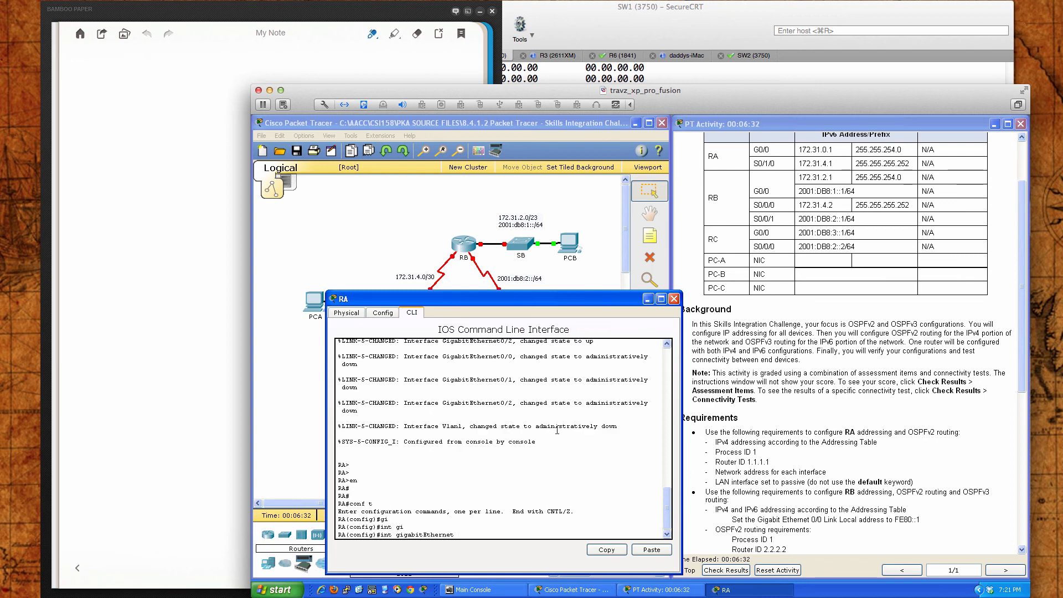
type("0/0")
key("Return")
type("no")
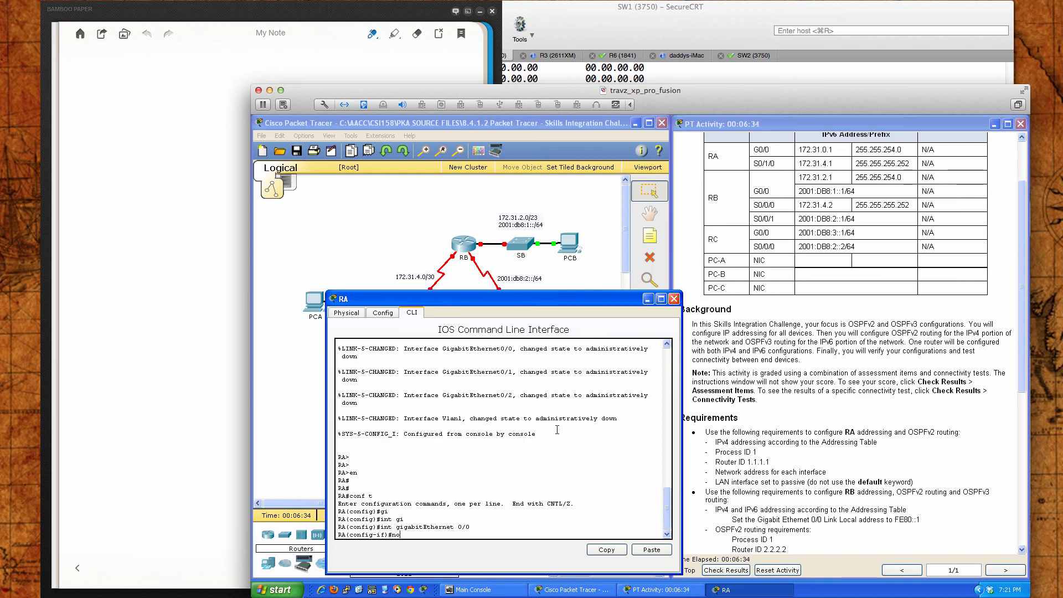
type(" shut")
key("Return")
key("Return")
key("Return")
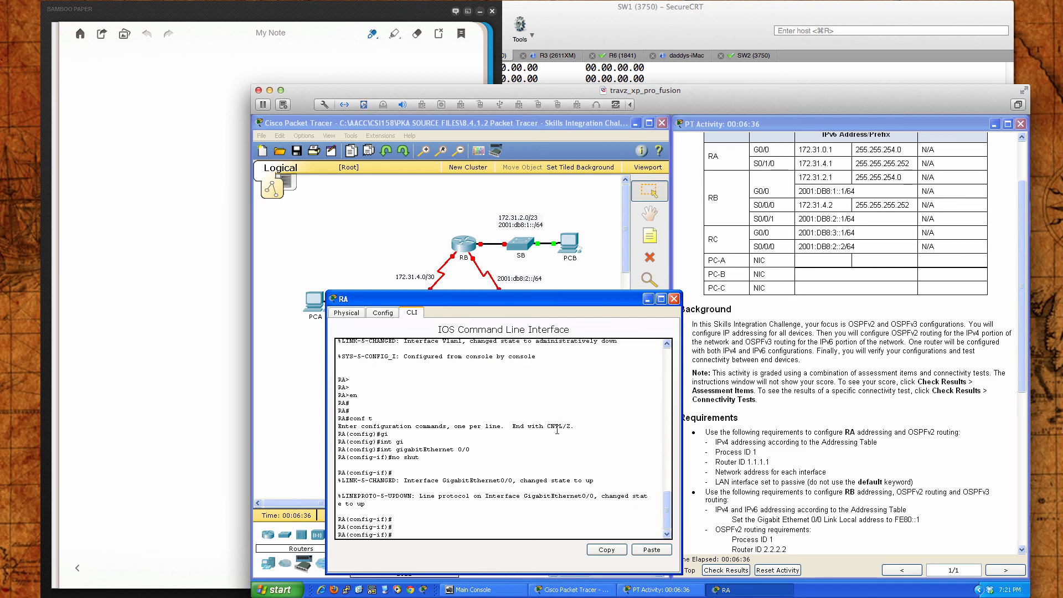
Assign GigabitEthernet 0/0 the IP address 172.31.0.1 with subnet mask 255.255.254.0.
type("ip add")
key("Tab")
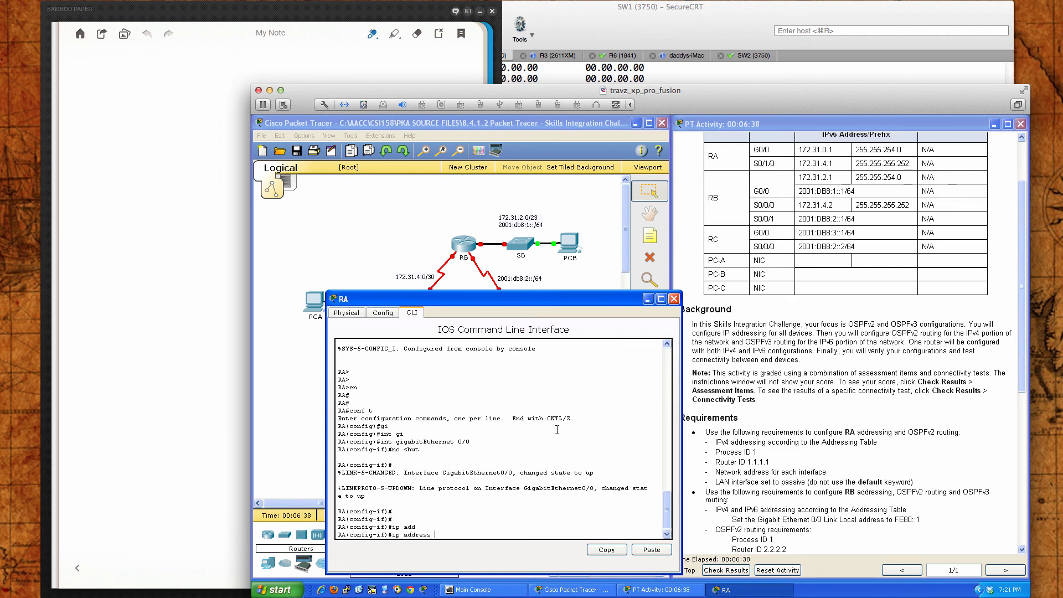
type("172.31.0.1 255.255.255")
key("Return")
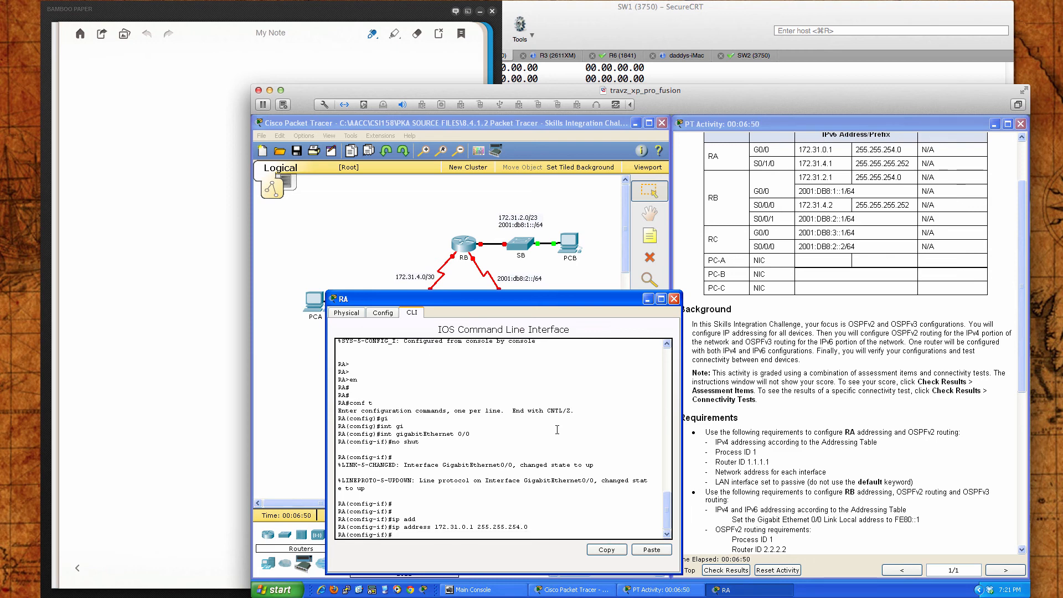
Set the description of GigabitEthernet 0/0 to "LAN Interface".
type("des")
key("Tab")
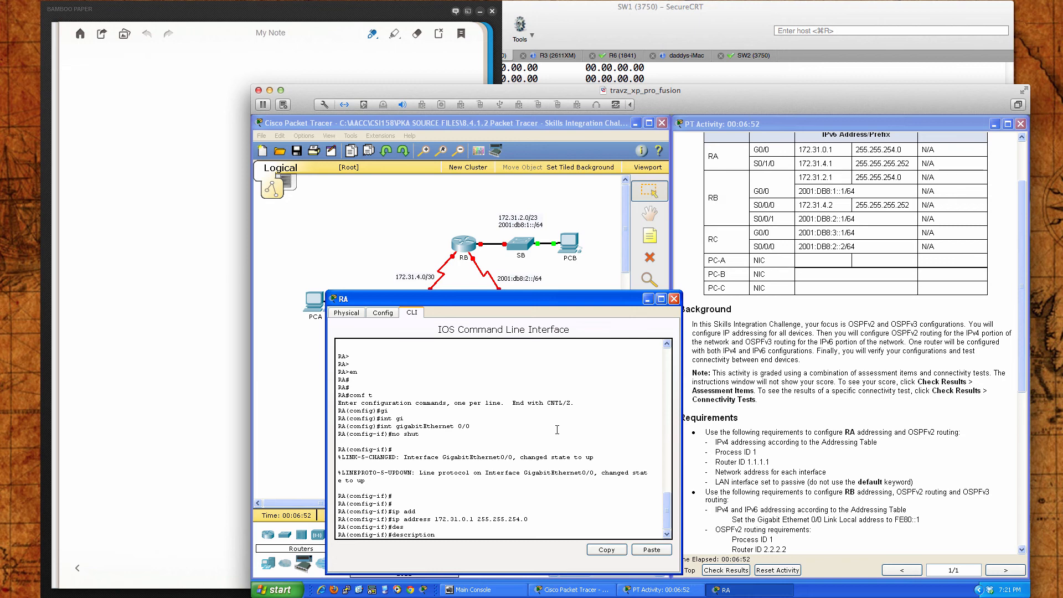
type("LAN Interface")
key("Return")
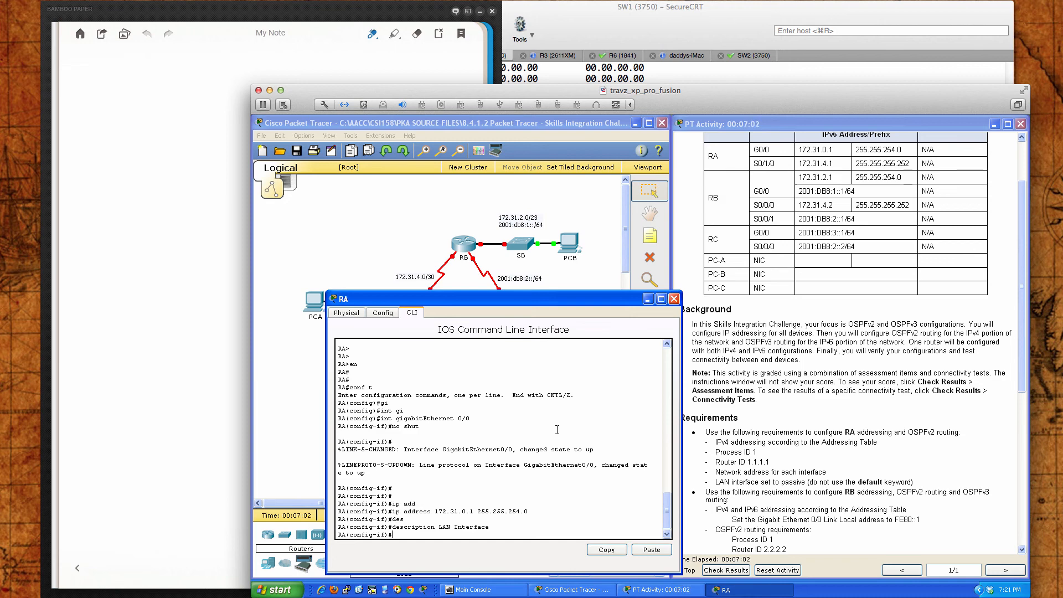
key("Return")
key("Return")
key("Return")
Enter interface configuration for serial s0/1/0 on RA and enable it with no shut.
type("int")
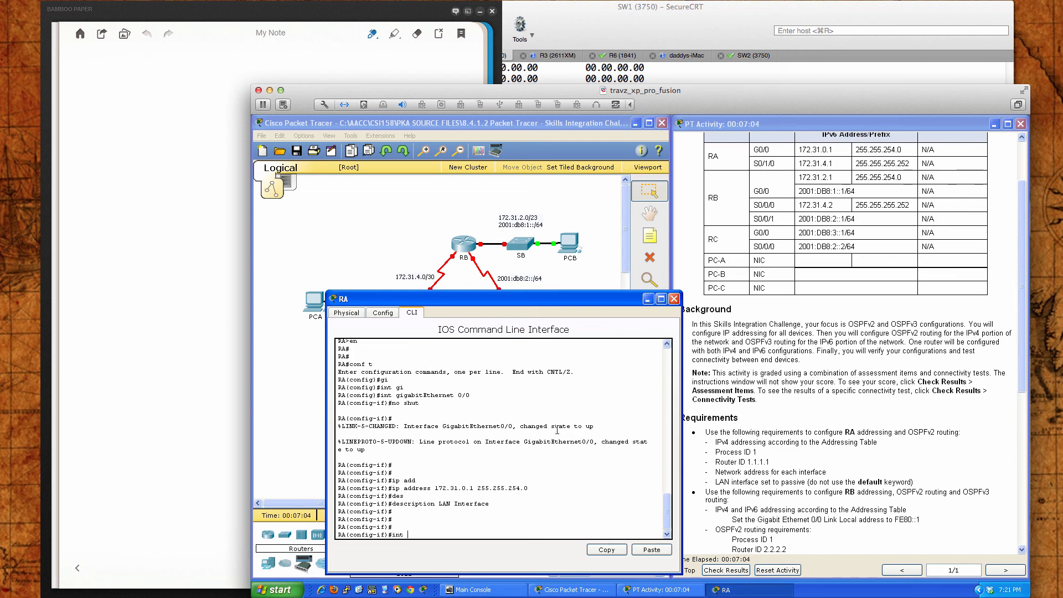
type(" s0/1/0")
key("Return")
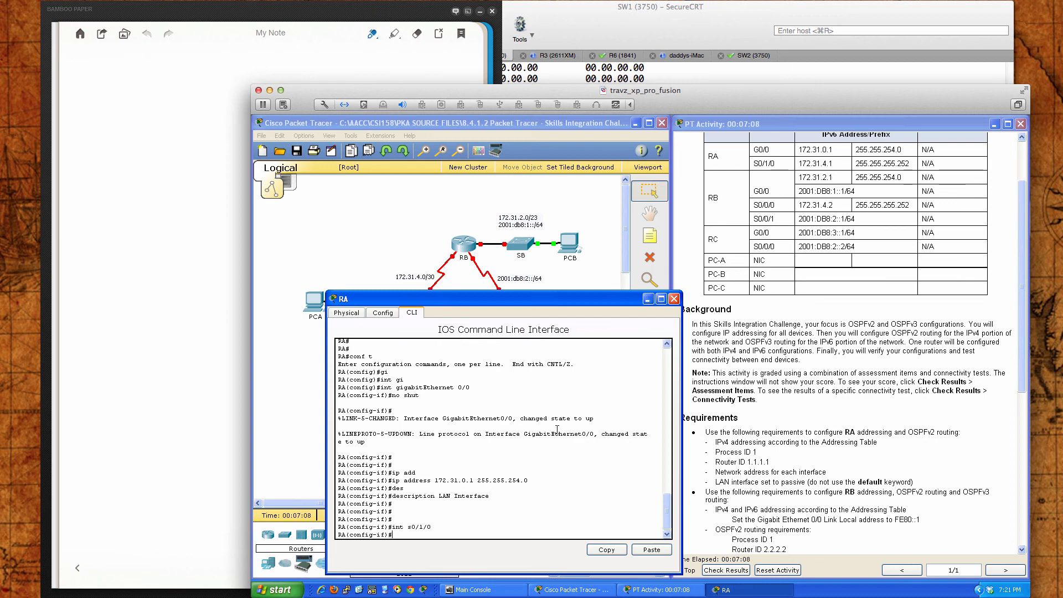
key("Return")
key("Return")
key("Return")
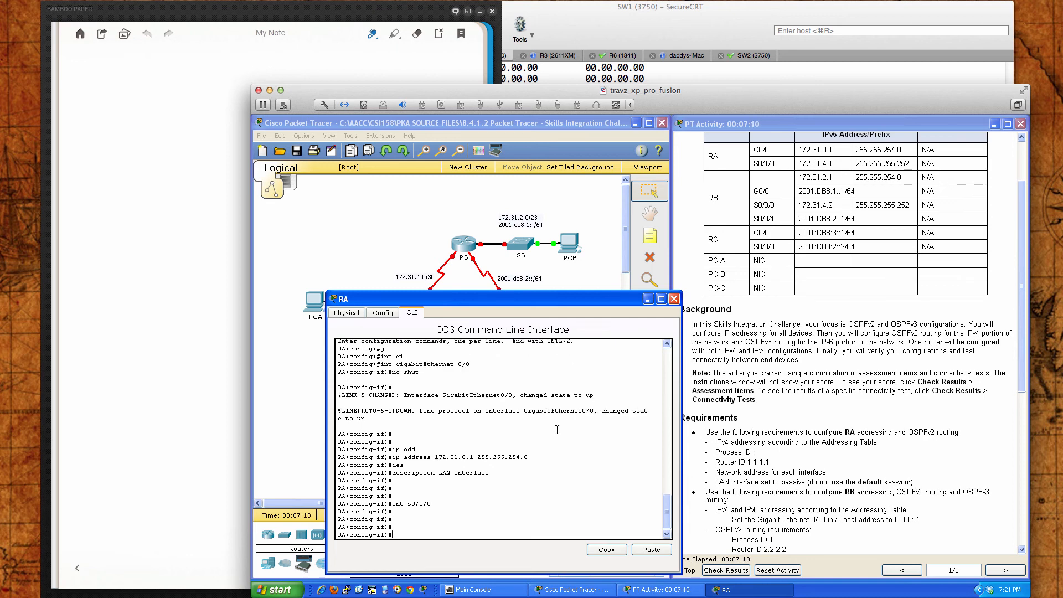
type("no shut")
key("Return")
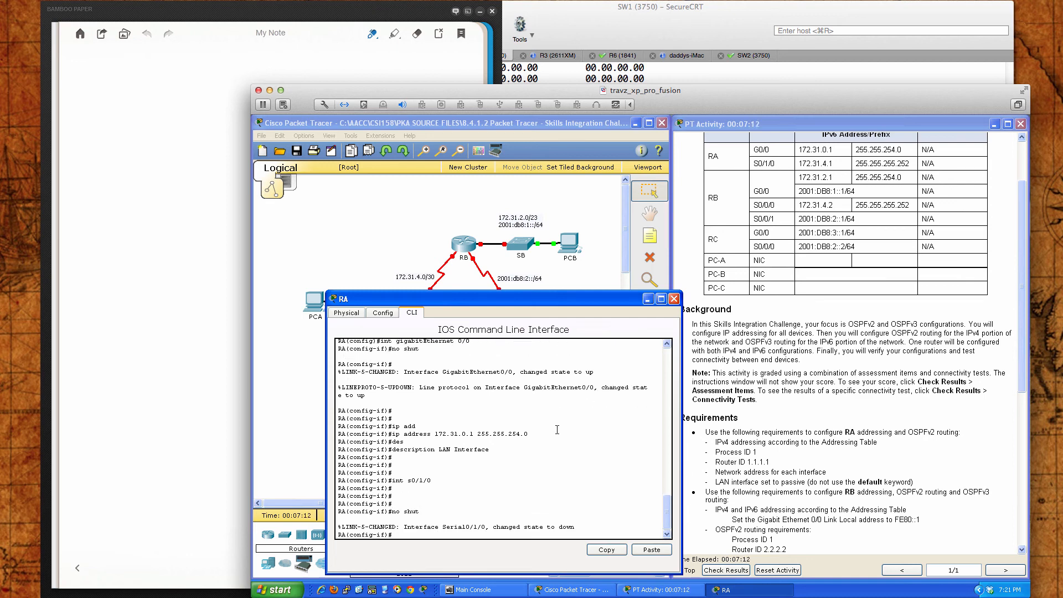
key("Return")
key("Return")
key("Return")
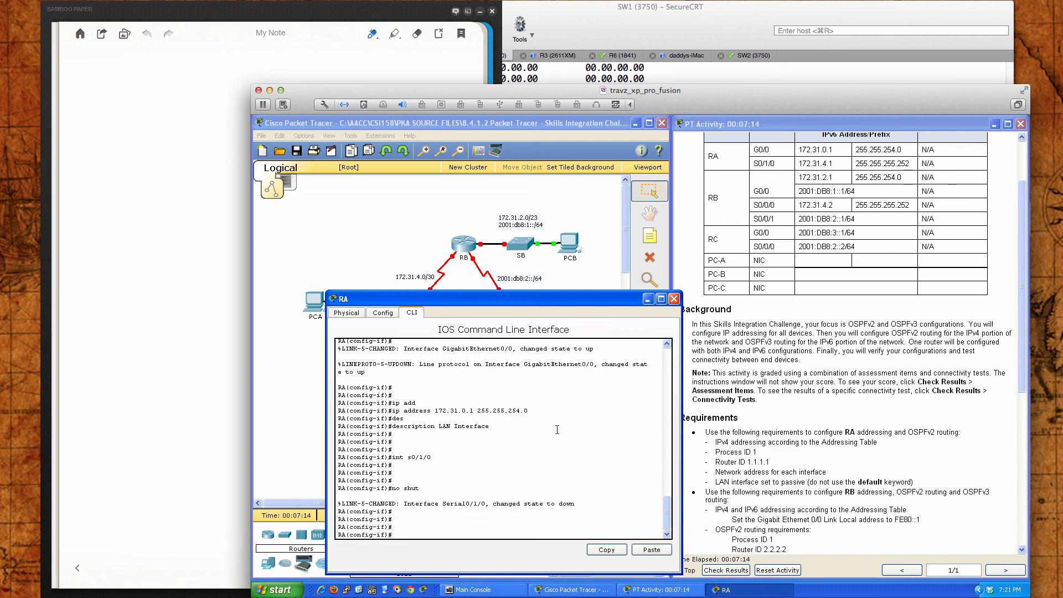
Assign s0/1/0 the IP address 172.31.4.1 with mask 255.255.255.252 and the description "WAN Interface".
type("ip address 172.31.4.1 255.255.255.252")
key("Return")
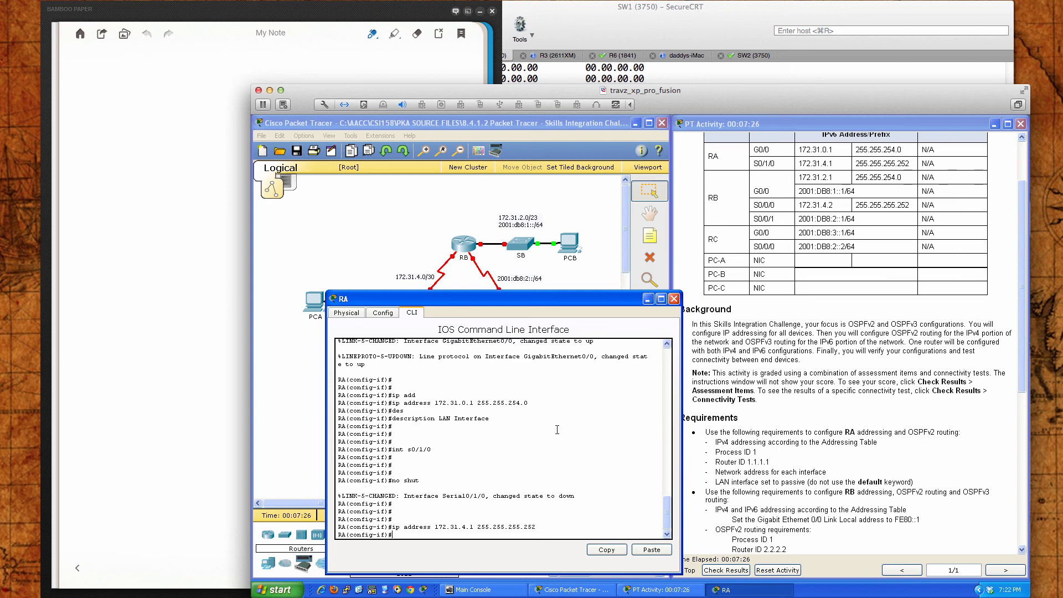
type("desc")
key("Tab")
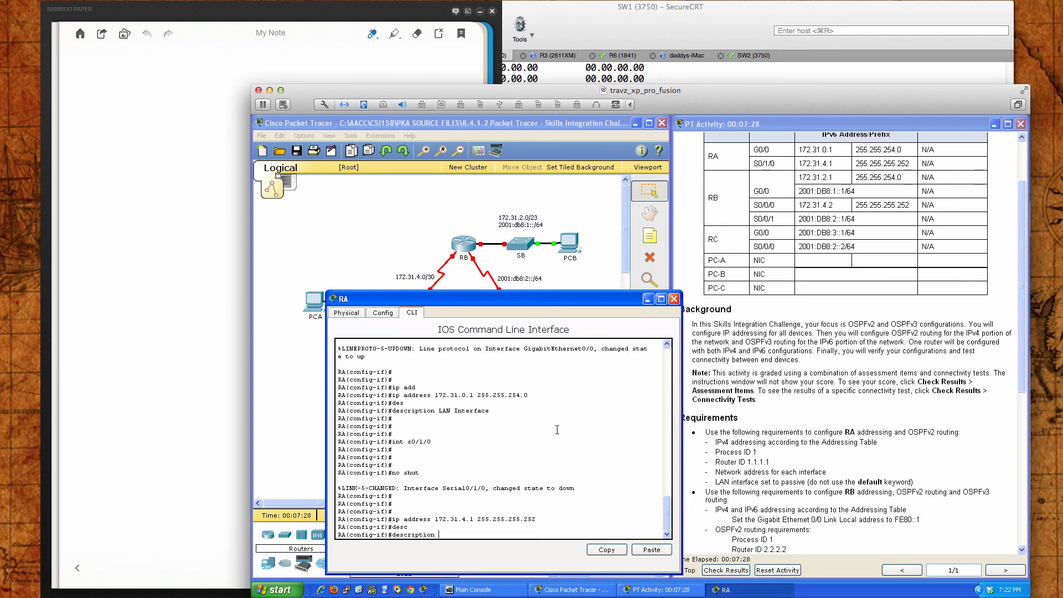
type("WAN Interface")
key("Return")
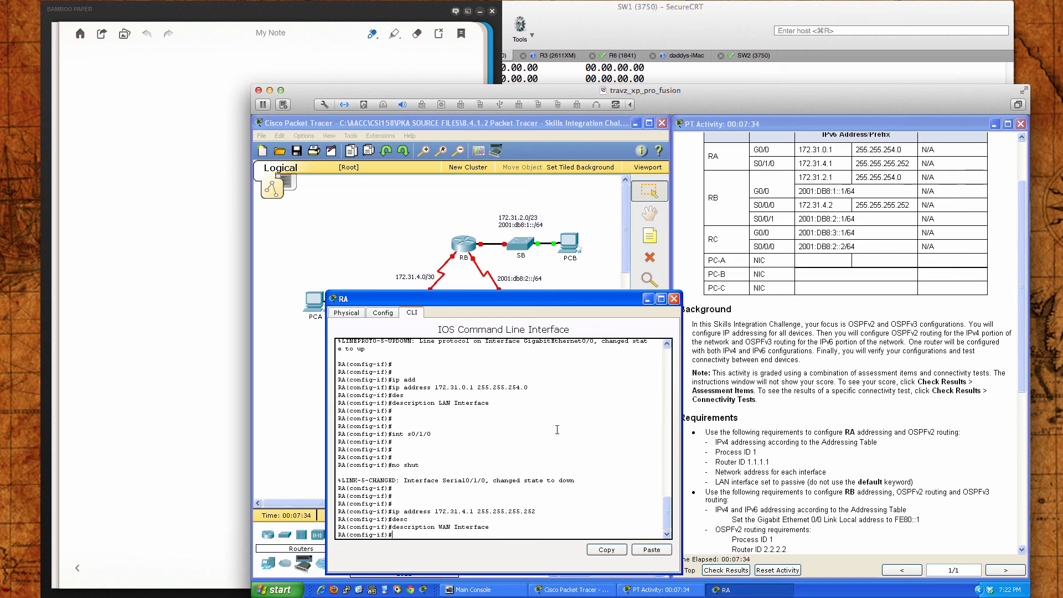
key("Return")
key("Return")
key("Return")
key("Return")
key("Return")
key("Return")
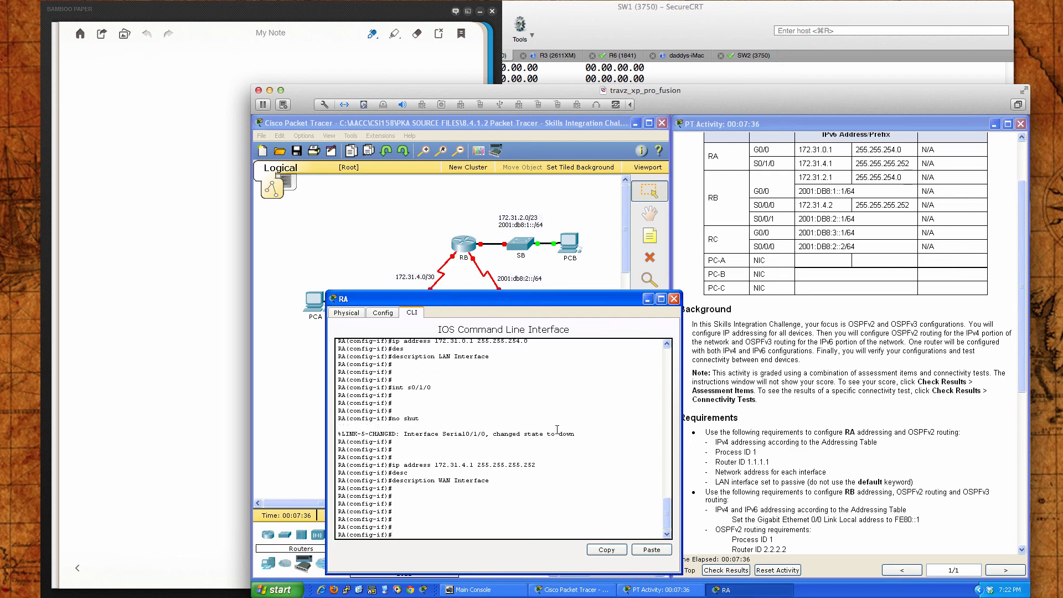
Return to global configuration mode and start OSPF routing with process ID 1, consulting the command help for the process argument.
type("exit")
key("Return")
key("Return")
key("Return")
key("Return")
key("Return")
key("Return")
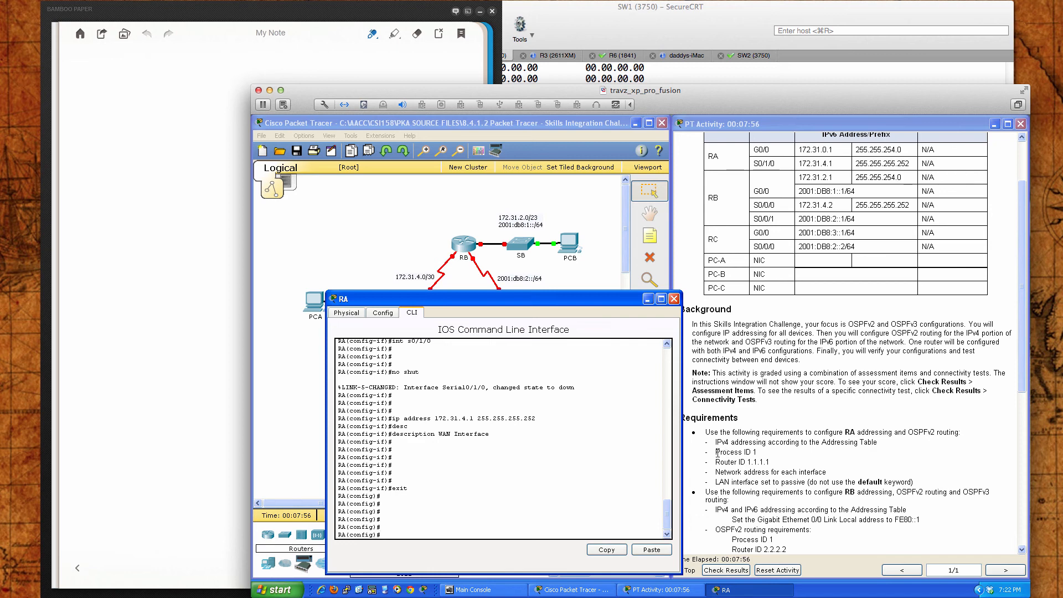
left_click(610, 458)
type("router ospf ?")
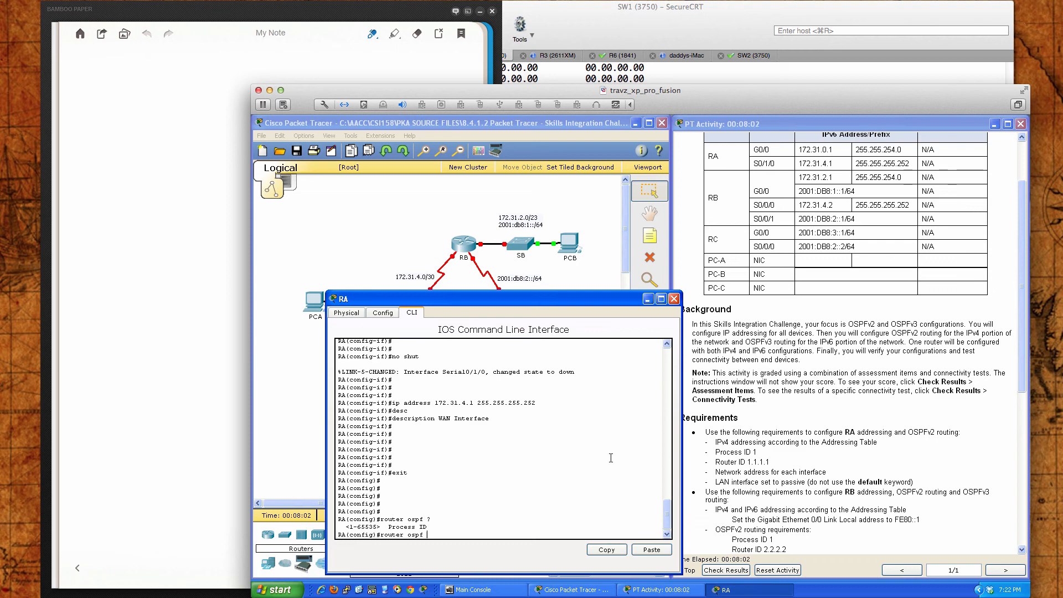
type("1")
key("Return")
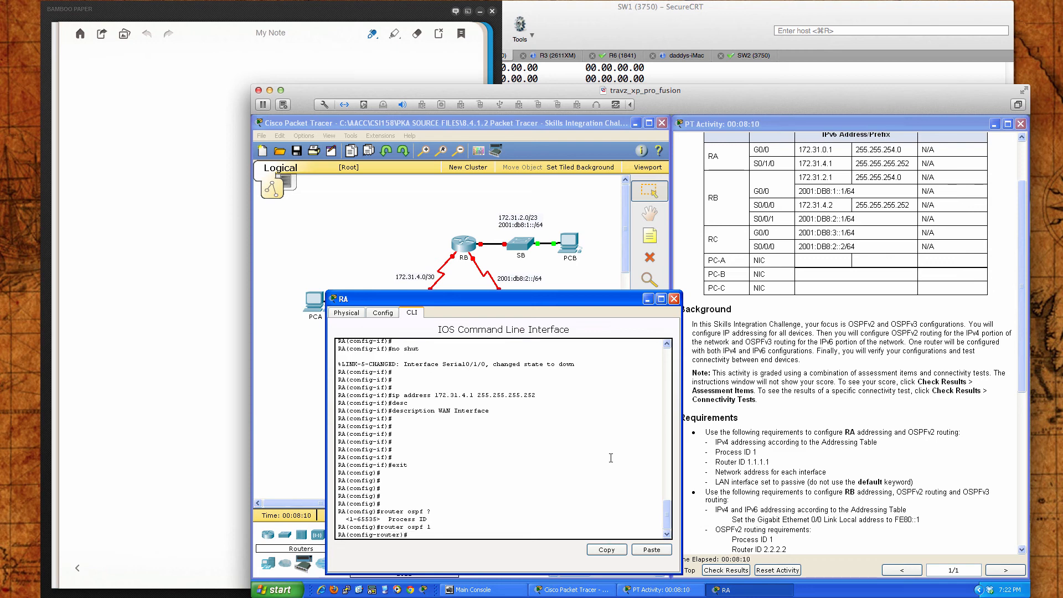
Set the OSPF router ID to 1.1.1.1 and begin a network statement for 172.31.0.0 with wildcard mask 0.0.1.255.
type("router-id")
key("Tab")
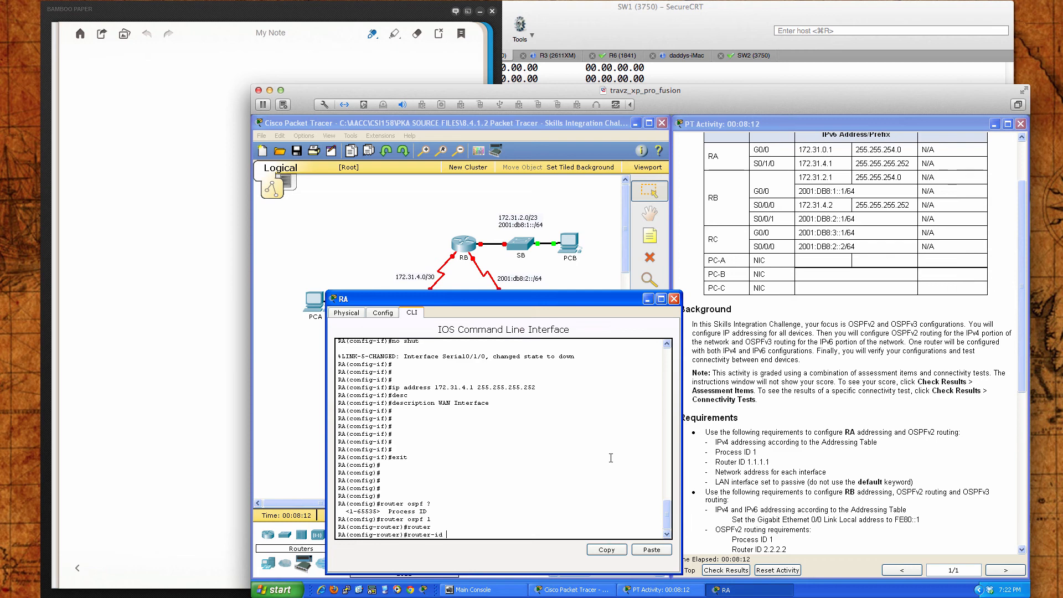
type("1.1.1.1")
key("Return")
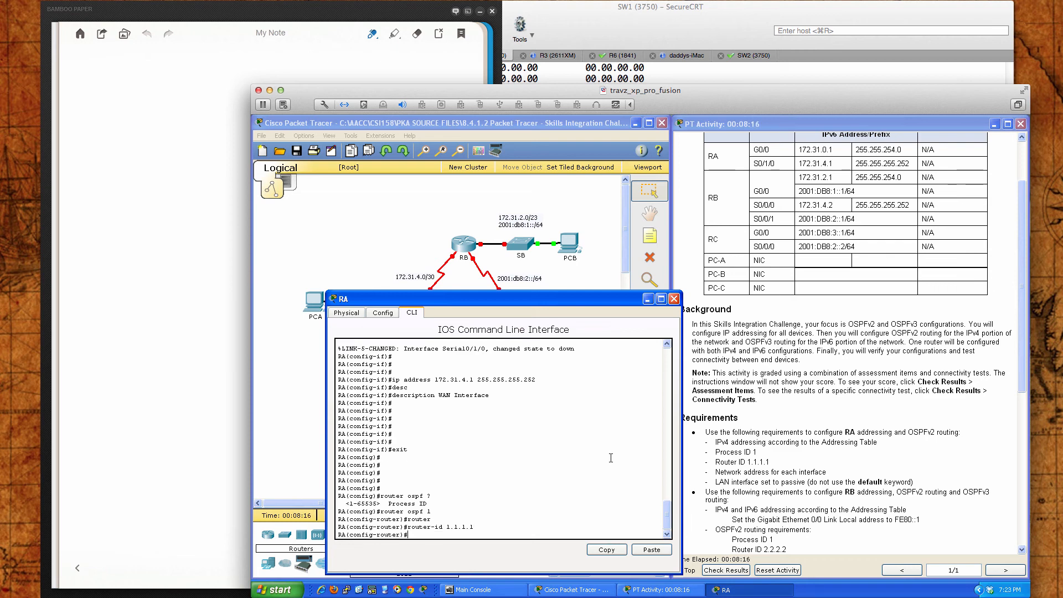
type("network 172.31.")
type("0.0 0.0.1.255")
Switch to the Bamboo Paper note and handwrite 255.255.255.255 across the top of the blank page.
left_click(107, 120)
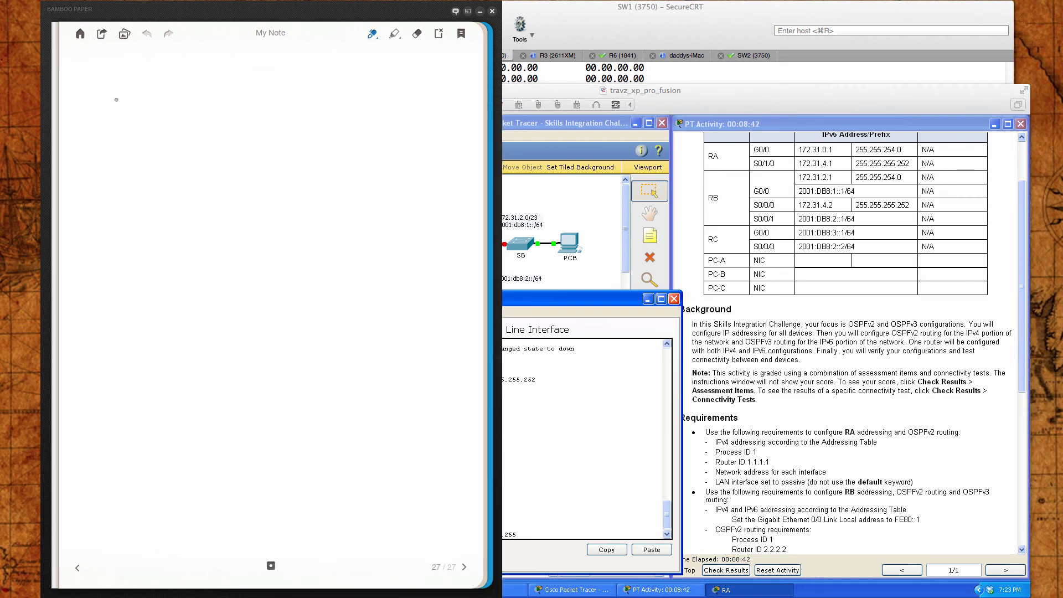
mouse_move(117, 99)
left_mouse_down()
mouse_move(123, 118)
mouse_move(136, 118)
left_mouse_up()
mouse_move(142, 95)
left_mouse_down()
mouse_move(153, 94)
mouse_move(147, 115)
mouse_move(167, 83)
mouse_move(172, 121)
mouse_move(187, 90)
mouse_move(240, 118)
left_mouse_up()
left_click(149, 105)
left_click(208, 114)
mouse_move(244, 92)
left_mouse_down()
mouse_move(251, 114)
mouse_move(266, 87)
left_mouse_up()
mouse_move(270, 87)
left_mouse_down()
mouse_move(286, 112)
mouse_move(267, 115)
left_mouse_up()
mouse_move(273, 89)
left_mouse_down()
mouse_move(293, 86)
mouse_move(323, 116)
left_mouse_up()
left_click(295, 115)
mouse_move(329, 90)
left_mouse_down()
mouse_move(328, 113)
mouse_move(346, 83)
left_mouse_up()
mouse_move(348, 86)
left_mouse_down()
mouse_move(358, 108)
mouse_move(348, 113)
left_mouse_up()
mouse_move(351, 87)
left_mouse_down()
mouse_move(370, 81)
mouse_move(404, 109)
left_mouse_up()
mouse_move(410, 90)
left_mouse_down()
mouse_move(410, 111)
mouse_move(437, 86)
left_mouse_up()
mouse_move(431, 92)
left_mouse_down()
mouse_move(449, 102)
mouse_move(434, 112)
left_mouse_up()
left_click_drag(437, 89, 462, 86)
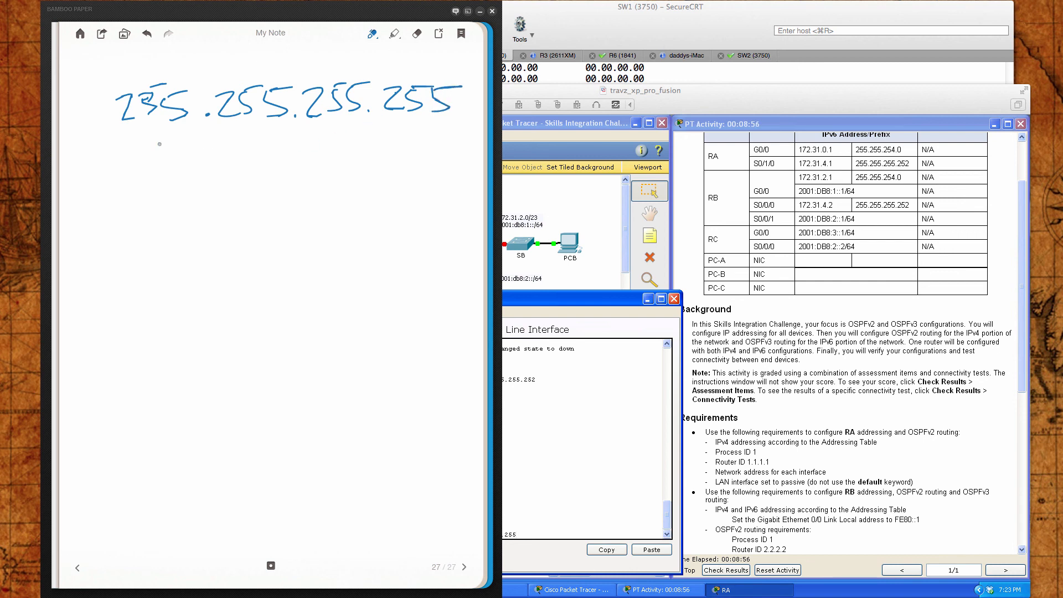
Handwrite the subnet mask 255.255.254.0 directly beneath 255.255.255.255, aligning the octets for subtraction.
mouse_move(122, 143)
left_mouse_down()
mouse_move(130, 141)
mouse_move(140, 163)
left_mouse_up()
mouse_move(147, 139)
left_mouse_down()
mouse_move(169, 135)
mouse_move(173, 162)
mouse_move(183, 133)
mouse_move(246, 162)
left_mouse_up()
left_click(206, 155)
mouse_move(248, 139)
left_mouse_down()
mouse_move(261, 136)
mouse_move(258, 163)
left_mouse_up()
mouse_move(264, 139)
left_mouse_down()
mouse_move(319, 160)
mouse_move(338, 148)
mouse_move(339, 158)
left_mouse_up()
left_click(299, 158)
left_click_drag(338, 138, 363, 146)
mouse_move(366, 134)
left_mouse_down()
mouse_move(367, 157)
mouse_move(425, 159)
mouse_move(421, 139)
left_mouse_up()
left_click(381, 152)
Draw a subtraction line under the two masks and handwrite the resulting wildcard mask 0.0.1.255 beneath it.
left_click_drag(75, 189, 468, 178)
mouse_move(166, 205)
left_mouse_down()
mouse_move(160, 213)
mouse_move(168, 205)
left_mouse_up()
left_click(216, 215)
left_click_drag(256, 199, 261, 198)
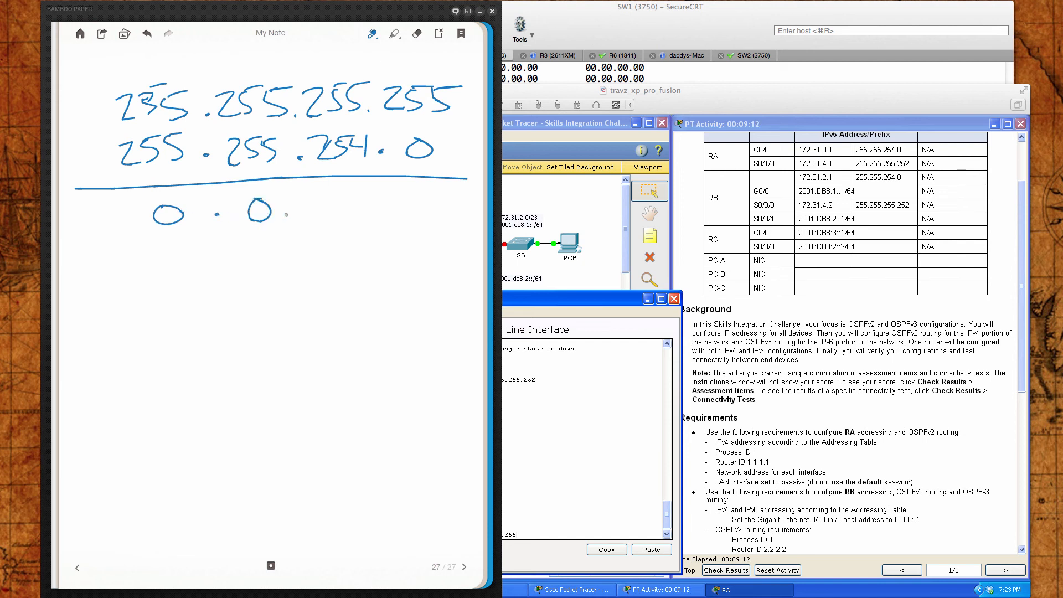
left_click(297, 213)
left_click_drag(345, 189, 344, 226)
left_click(373, 217)
mouse_move(395, 195)
left_mouse_down()
mouse_move(409, 200)
mouse_move(416, 223)
left_mouse_up()
mouse_move(423, 203)
left_mouse_down()
mouse_move(419, 224)
mouse_move(438, 224)
mouse_move(461, 193)
left_mouse_up()
Underline the handwritten wildcard mask and note the prefix length /23 beside it with an underline.
left_click_drag(148, 247, 441, 239)
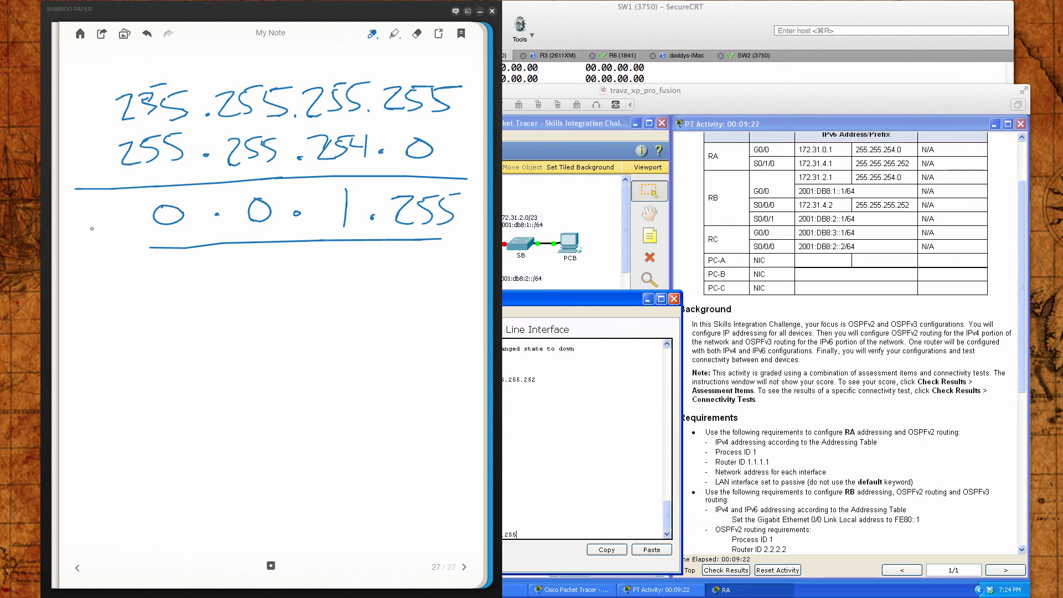
mouse_move(89, 226)
left_mouse_down()
mouse_move(82, 251)
mouse_move(102, 237)
mouse_move(109, 251)
left_mouse_up()
mouse_move(105, 228)
left_mouse_down()
mouse_move(119, 233)
mouse_move(119, 266)
left_mouse_up()
Switch back to RA's command line and finish the pending network statement by assigning it to area 0.
left_click(593, 397)
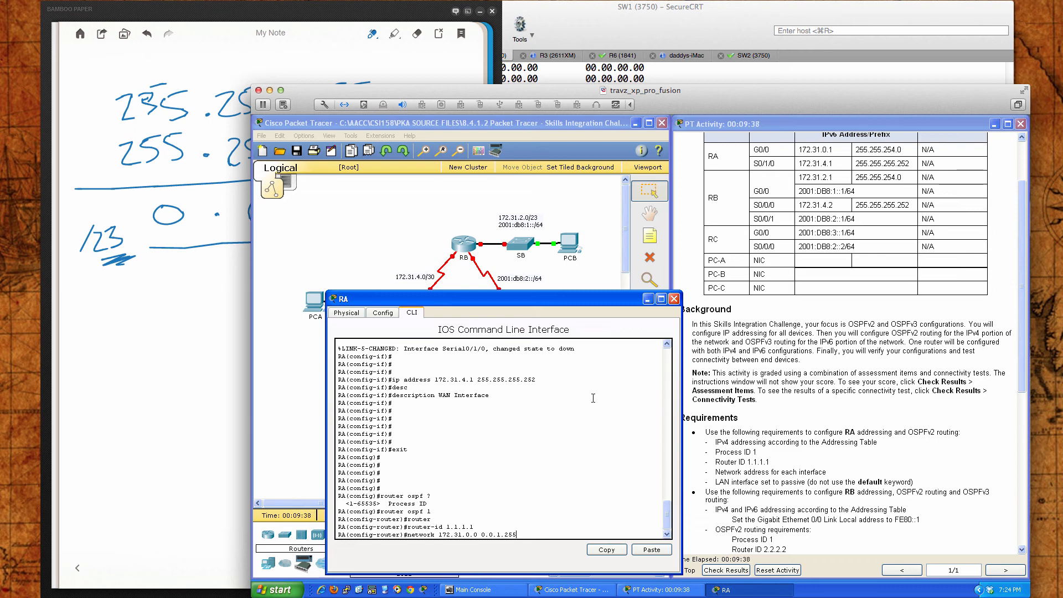
type("area 0")
key("Return")
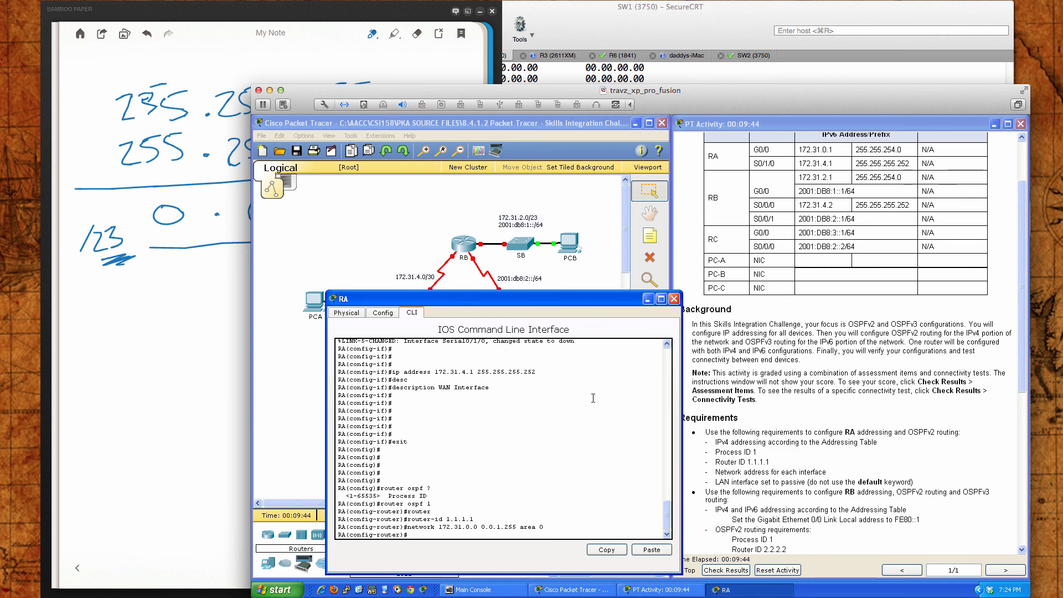
Make GigabitEthernet 0/0 a passive interface in RA's OSPF process.
type("pas")
key("Tab")
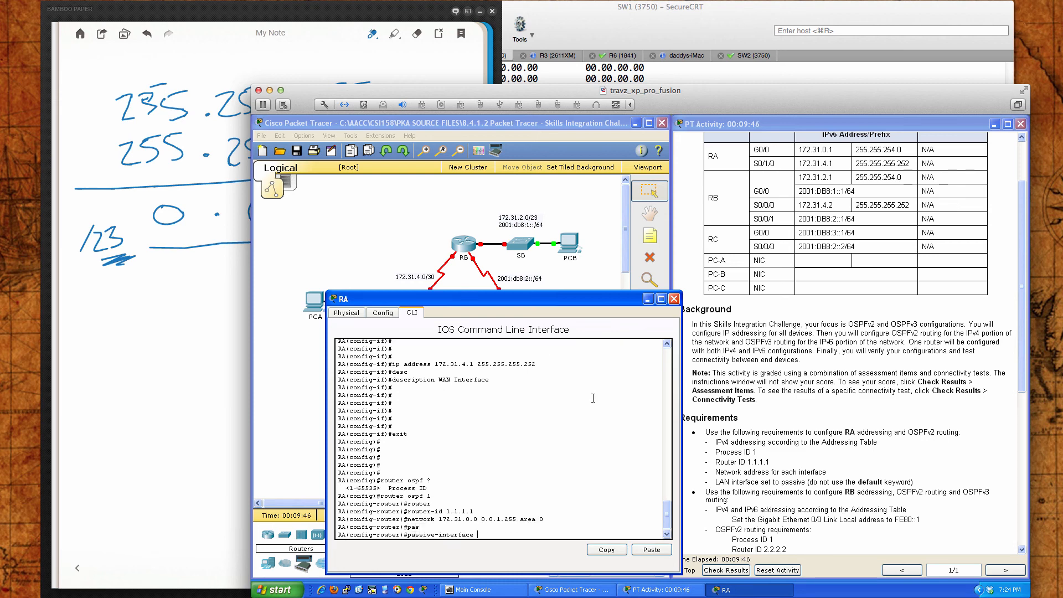
type("gi")
key("Tab")
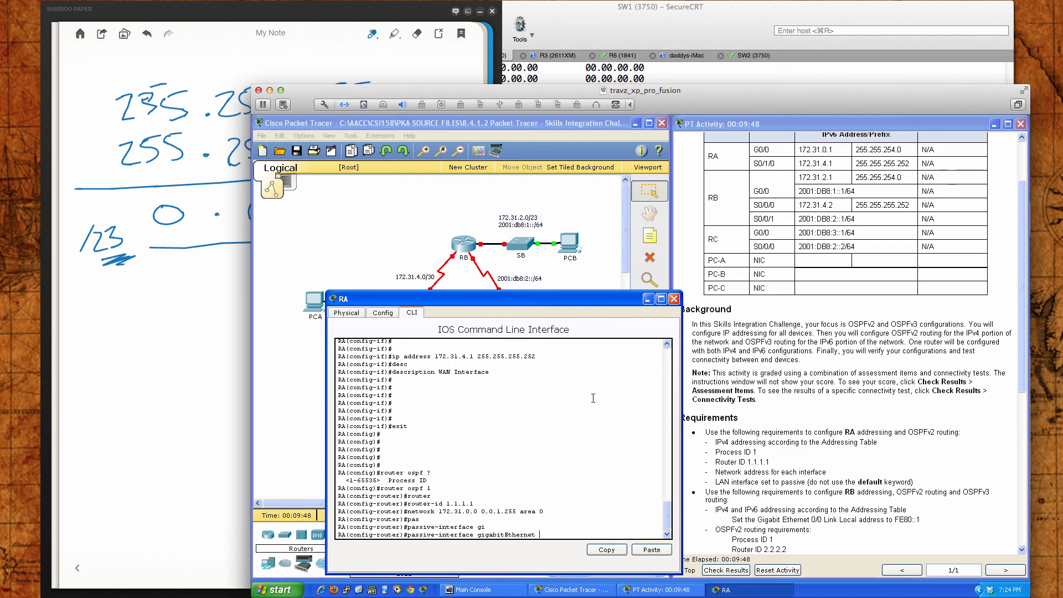
type("0/0")
key("Return")
Display RA's running configuration from router configuration mode and page through it to check the interface and OSPF sections.
type("do sh run")
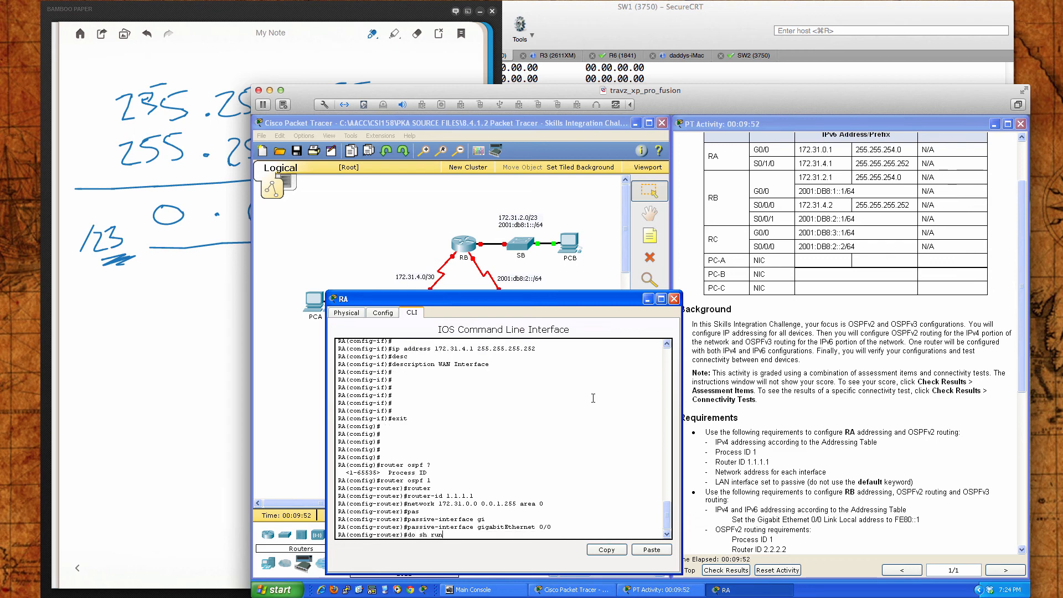
key("Return")
key("Return")
key("Return")
key("Return")
key("Return")
key("Return")
key("Return")
key("Return")
key("Return")
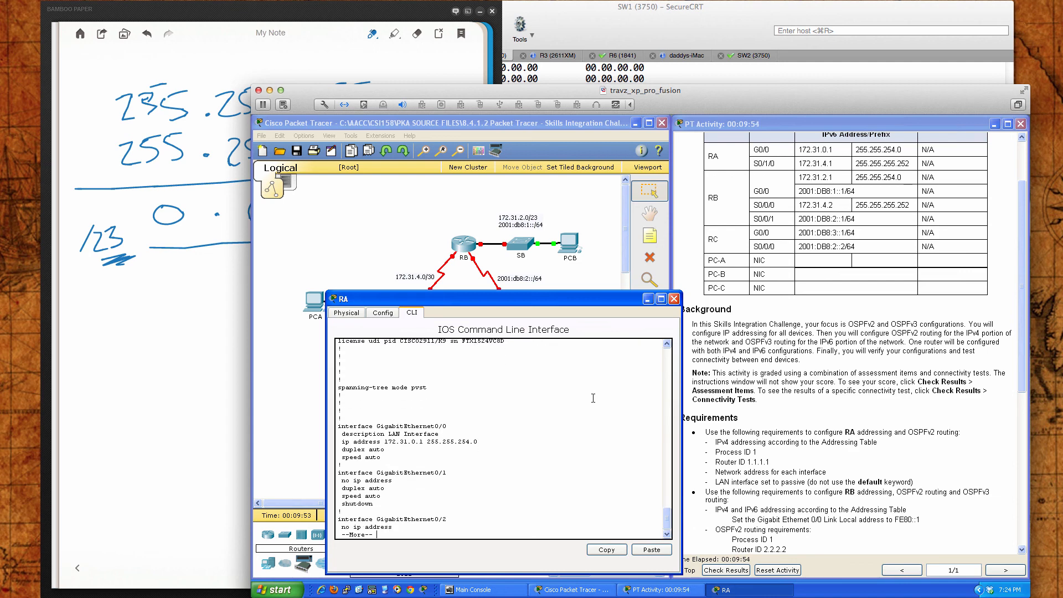
key("Return")
key("Return")
key("Return")
key("Return")
key("Return")
key("Return")
key("Return")
key("Return")
key("Return")
key("Return")
key("Return")
key("Return")
key("Return")
key("Return")
key("Return")
key("Return")
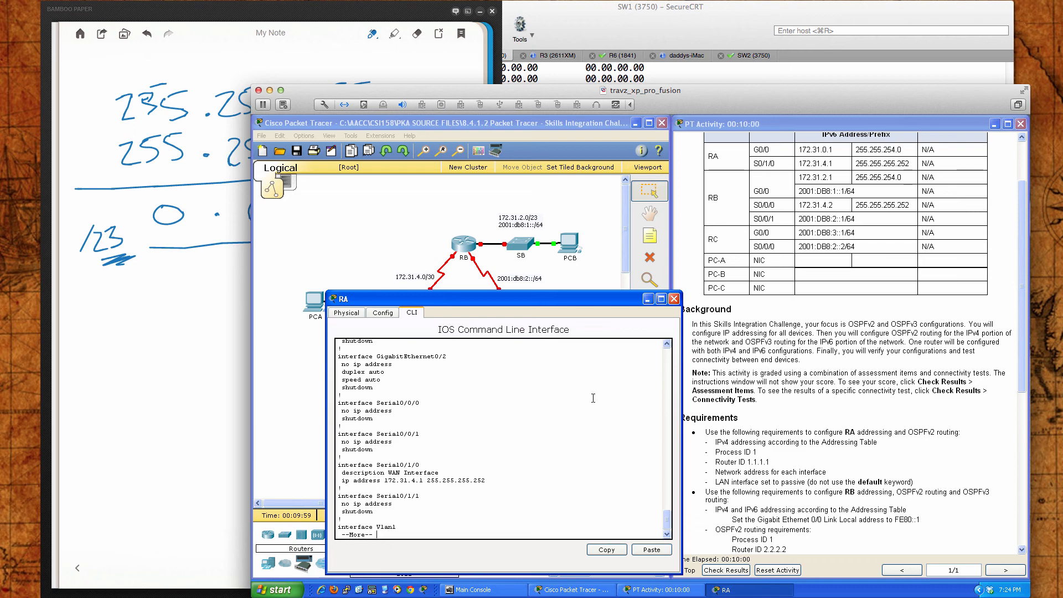
key("Return")
key("Return")
key("Return")
key("Return")
key("Return")
key("Return")
key("Return")
key("Return")
key("Return")
key("Return")
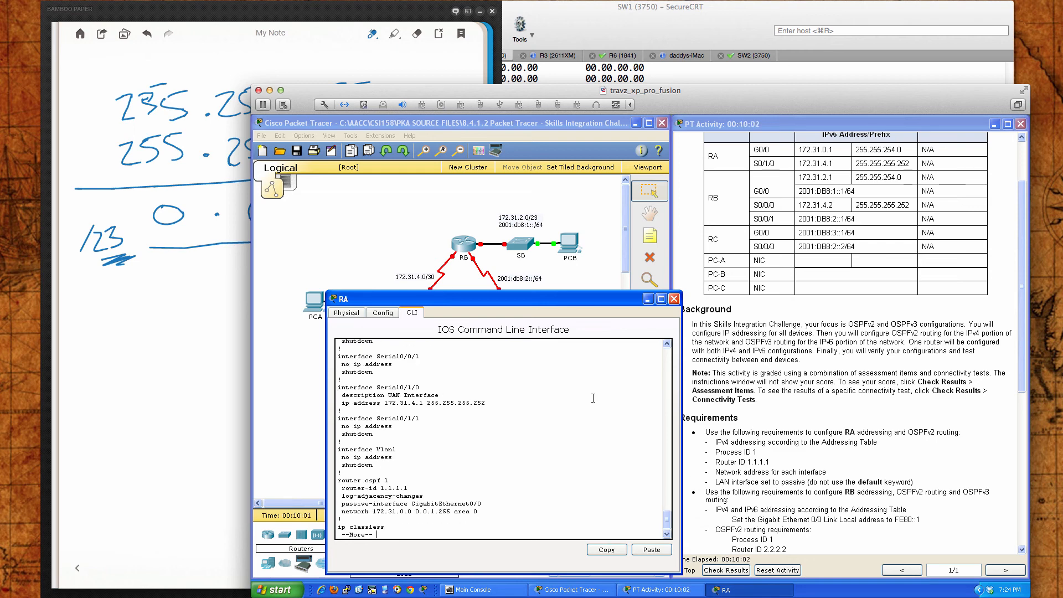
key("Return")
key("Return")
key("Return")
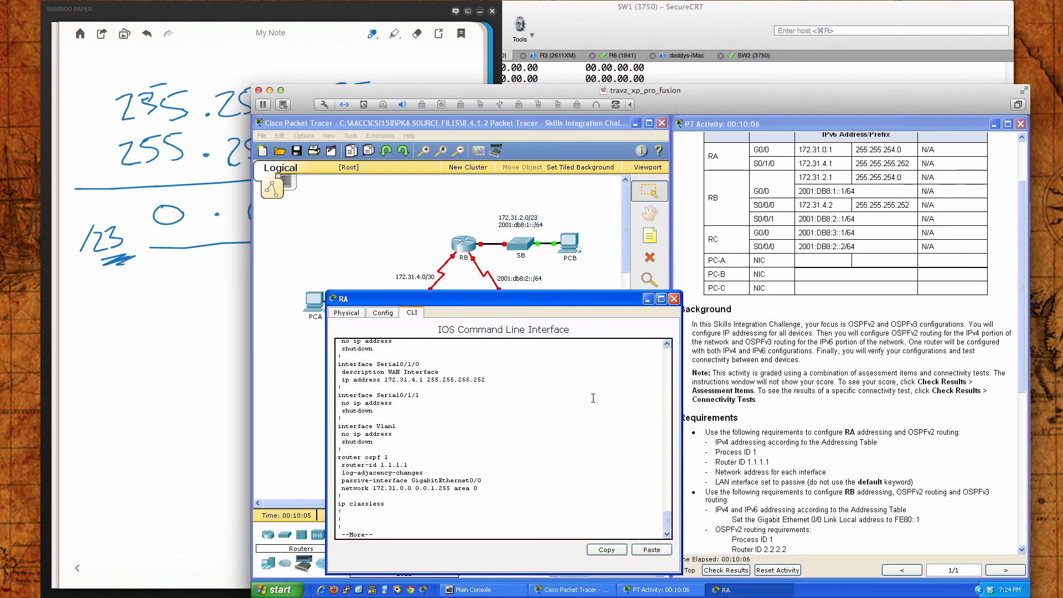
Leave the configuration listing and advertise network 172.31.4.0 with wildcard mask 0.0.0.3 in area 0 on RA.
type("qnet")
key("Tab")
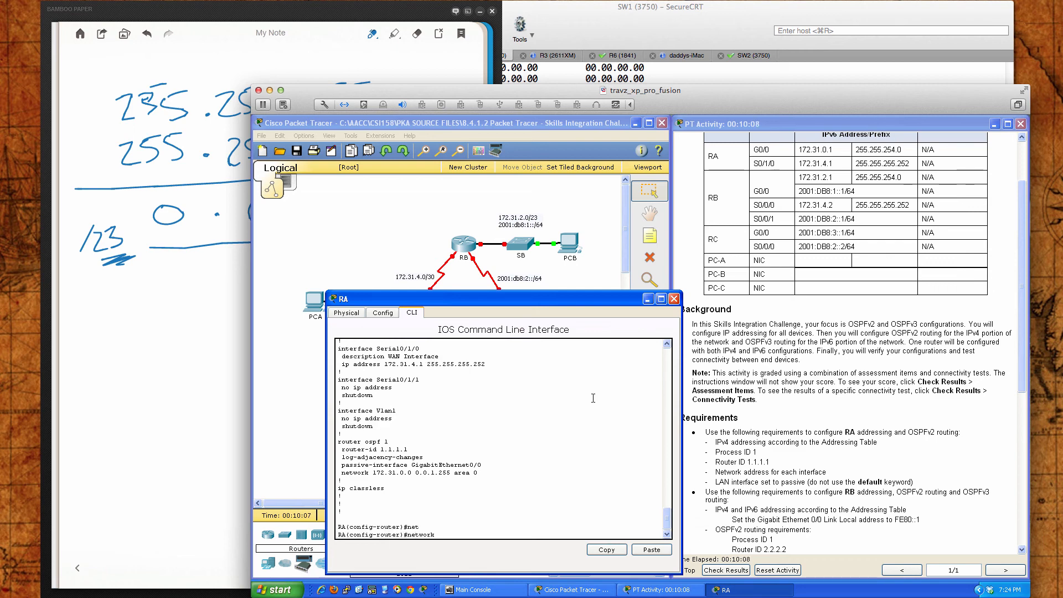
type("192.")
key("BackSpace")
key("BackSpace")
key("BackSpace")
type(".31.4.0 0.")
type("area 0")
key("Return")
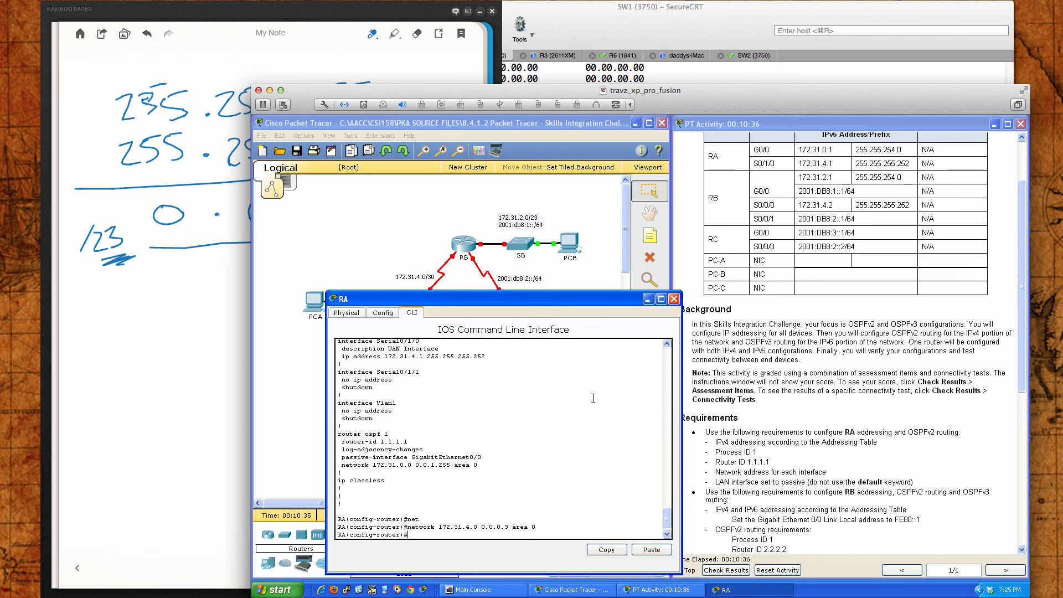
Leave RA's router configuration mode and return to privileged EXEC mode.
key("Return")
key("Return")
key("Return")
type("end")
key("Return")
key("Return")
key("Return")
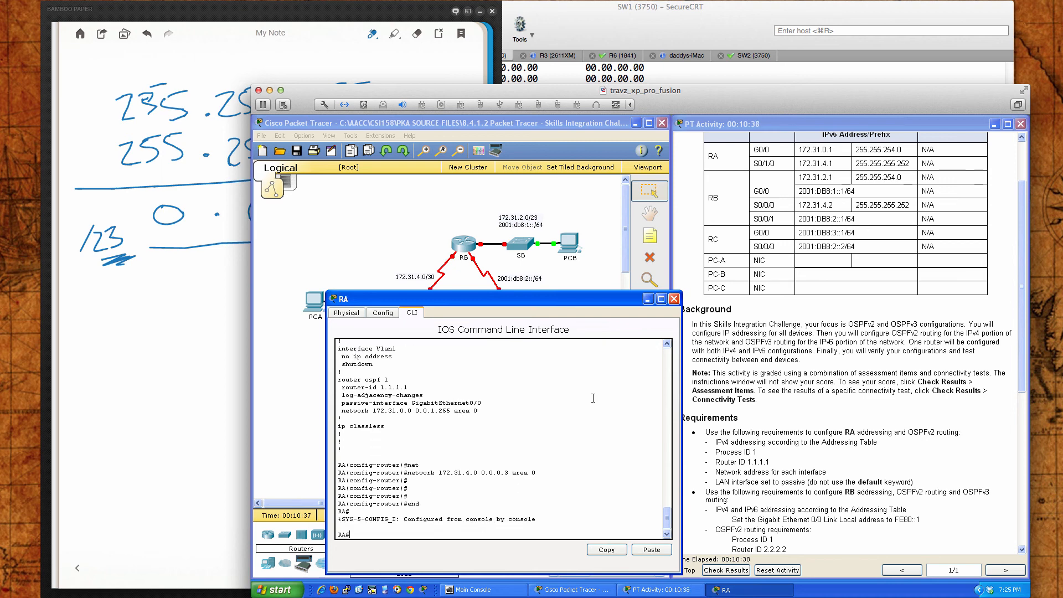
Save RA's running configuration to memory and close the RA window.
type("wri mem")
key("Return")
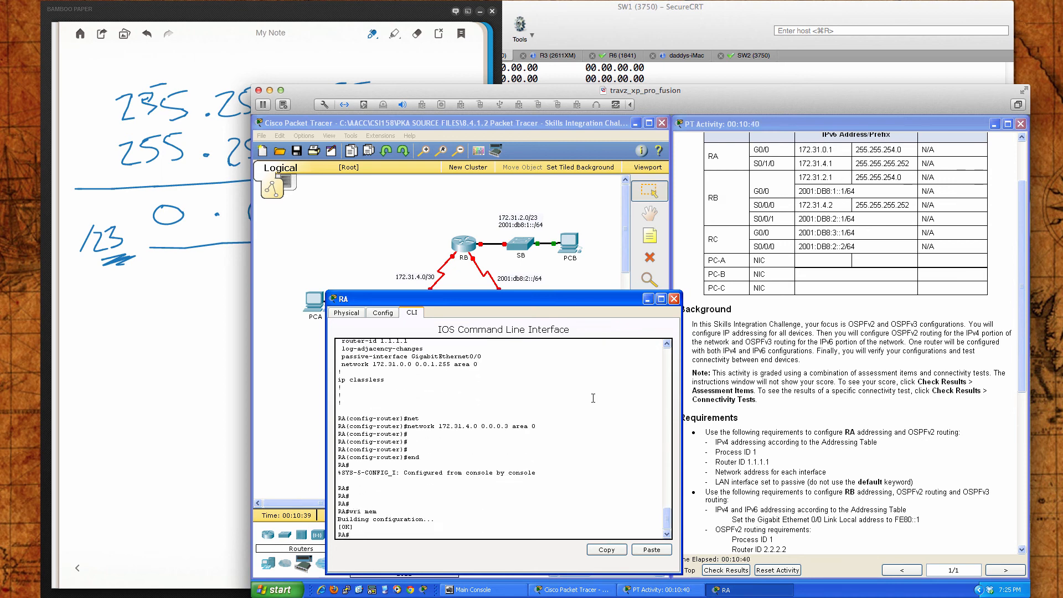
left_click(674, 299)
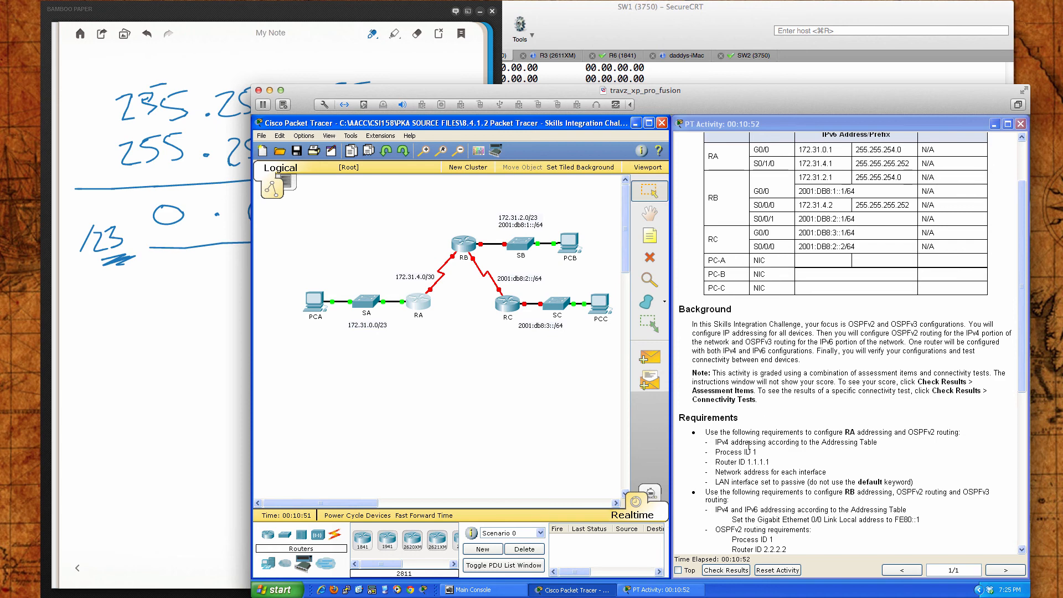
Bring the activity's RB requirements into view and open router RB's command line interface beside them.
scroll(748, 446, "down", 4)
scroll(748, 446, "down", 4)
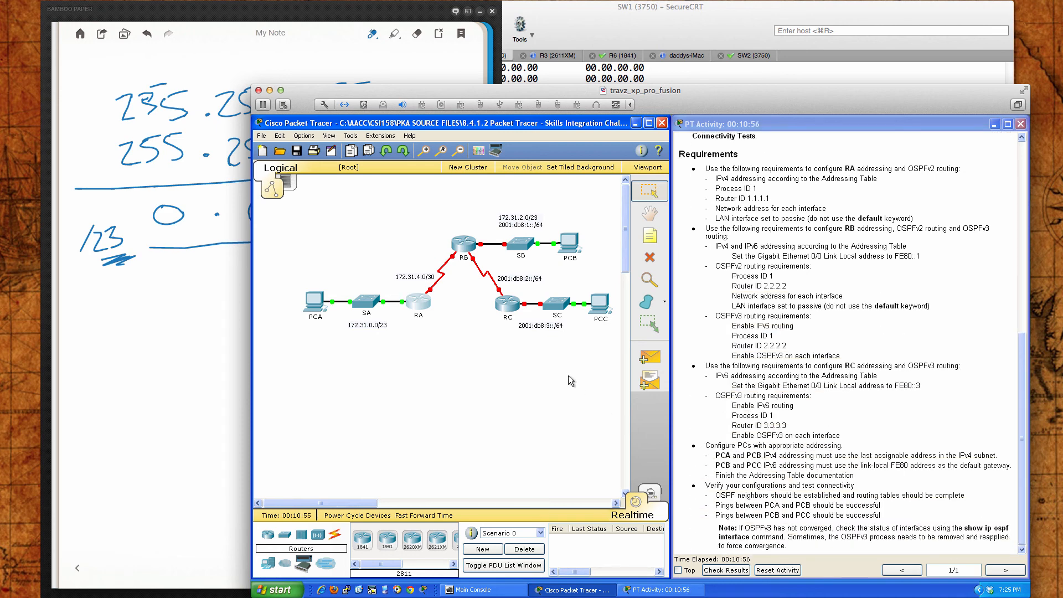
left_click(463, 247)
left_click_drag(563, 227, 387, 296)
left_click(371, 308)
left_click(447, 356)
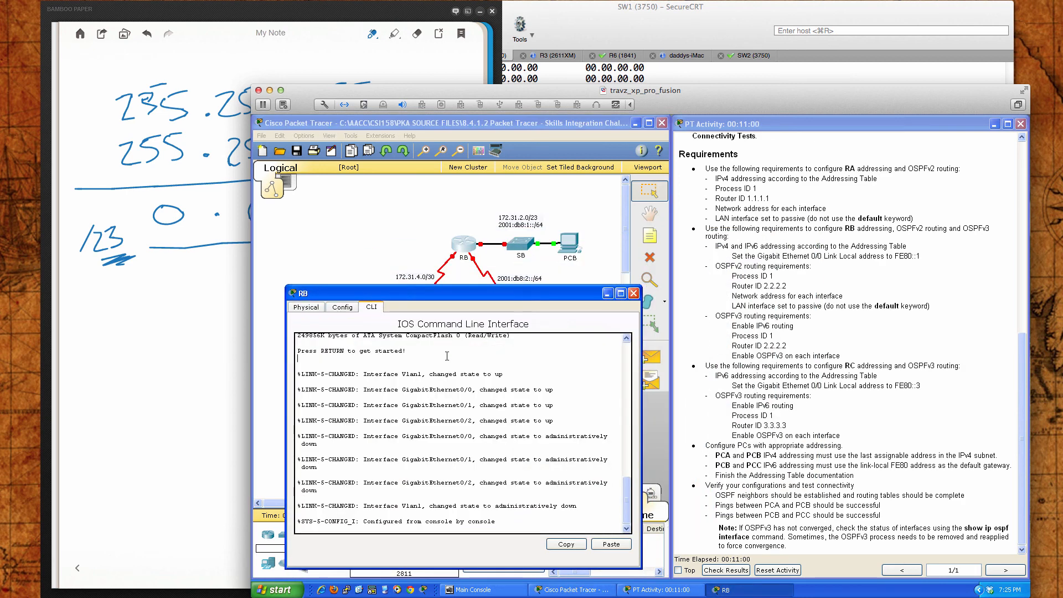
Start the console session on RB, enter privileged EXEC mode and go into global configuration mode.
key("Return")
key("Return")
key("Return")
key("Return")
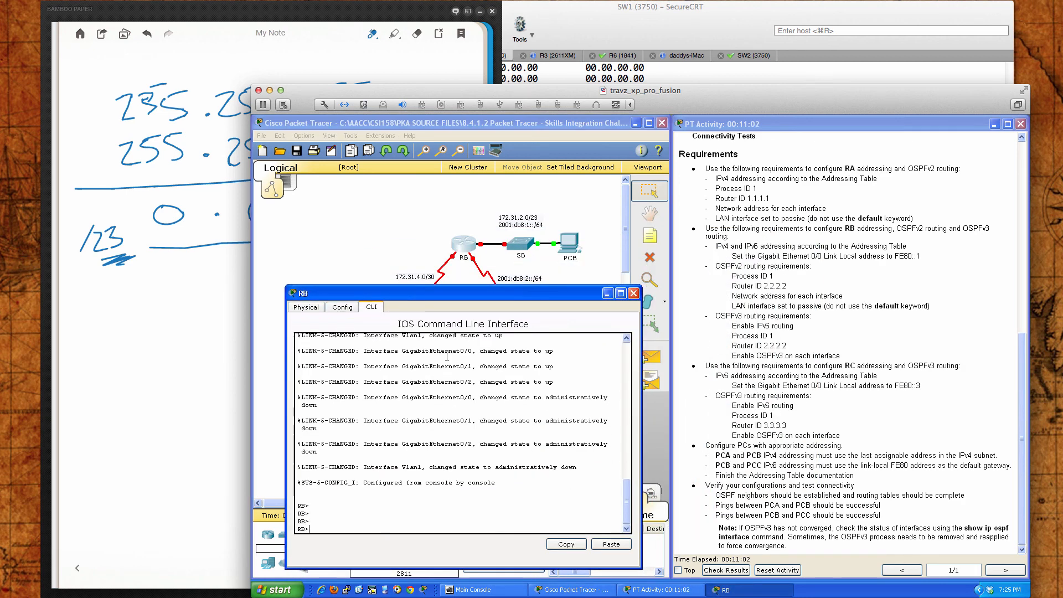
type("en")
key("Return")
key("Return")
key("Return")
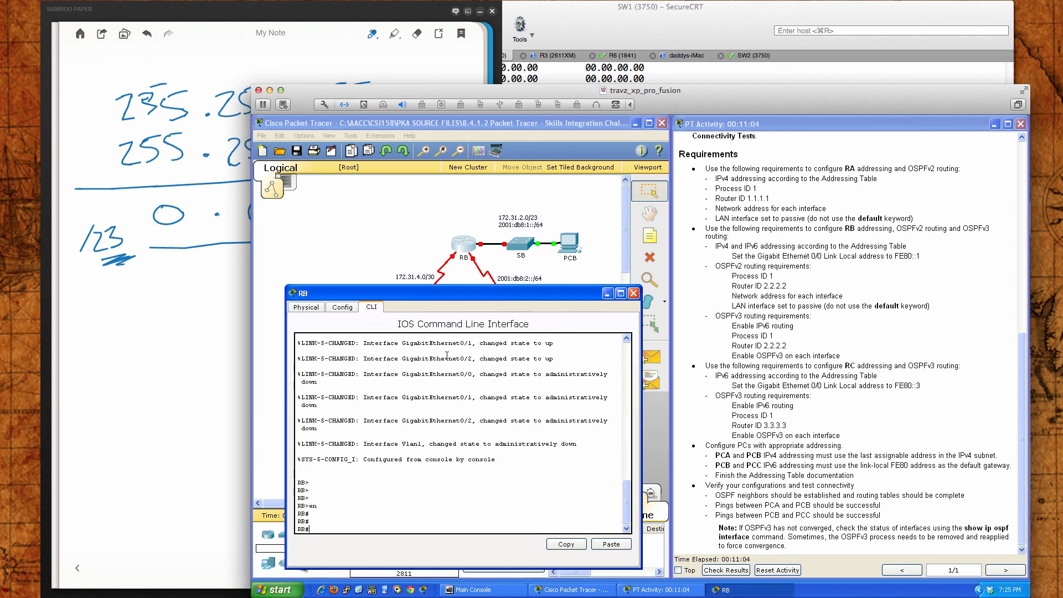
type("conf t")
key("Return")
key("Return")
key("Return")
key("Return")
key("Return")
key("Return")
key("Return")
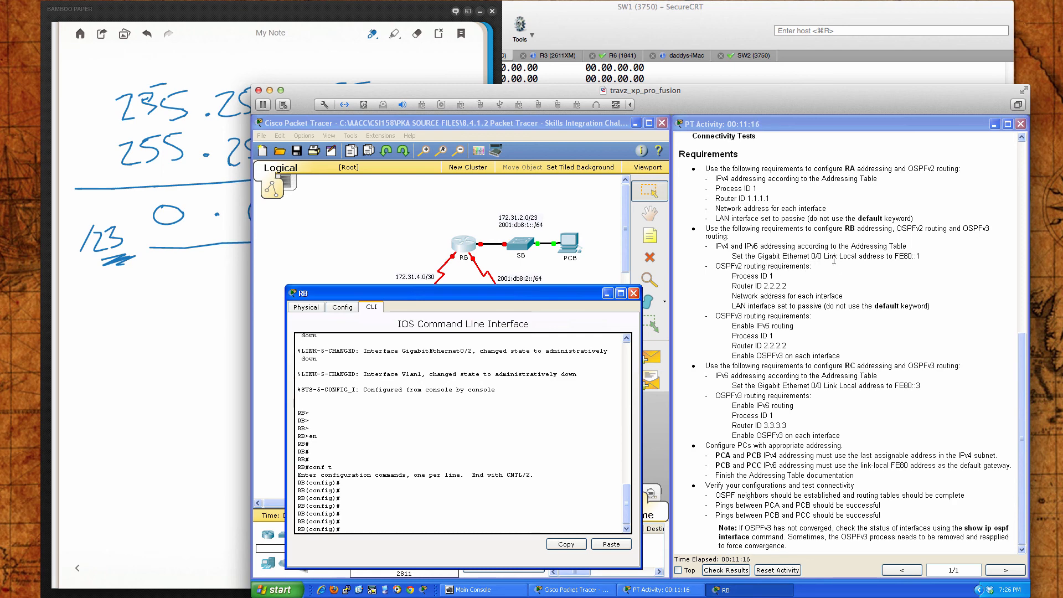
Review RB's OSPFv2 and OSPFv3 routing requirements in the activity instructions, highlighting each block while reading.
left_click(718, 266)
left_click_drag(719, 265, 827, 306)
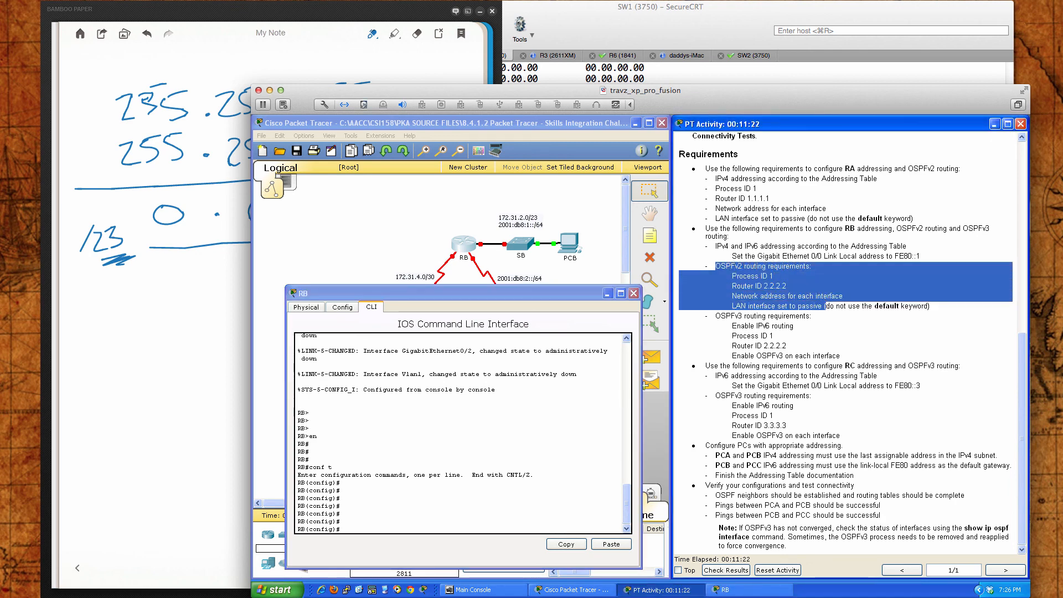
left_click(726, 317)
left_click_drag(714, 316, 856, 356)
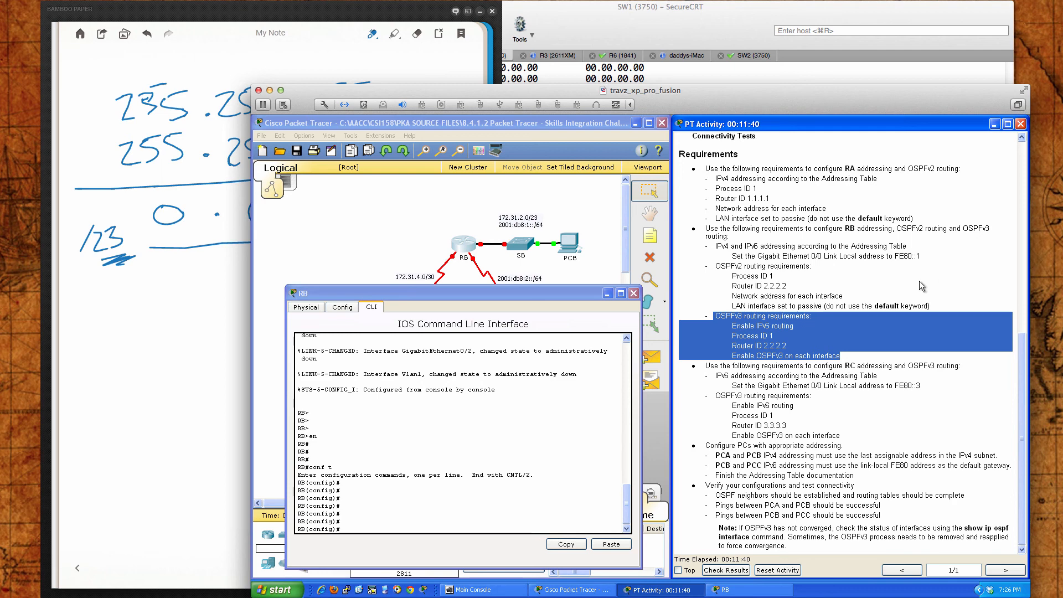
left_click(707, 265)
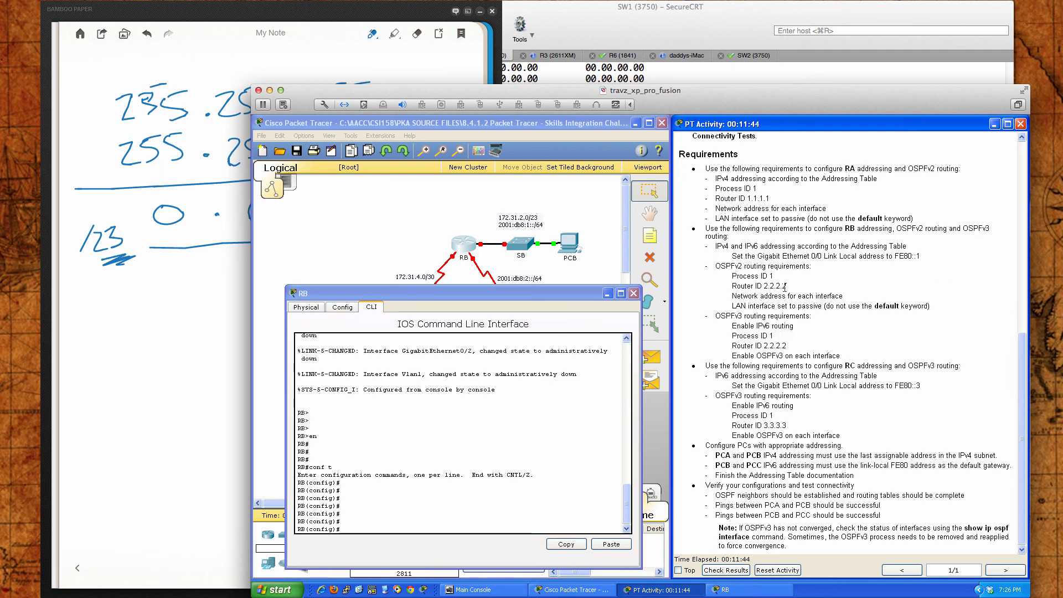
Enter interface configuration for GigabitEthernet 0/0 on RB and enable the interface.
scroll(785, 287, "up", 9)
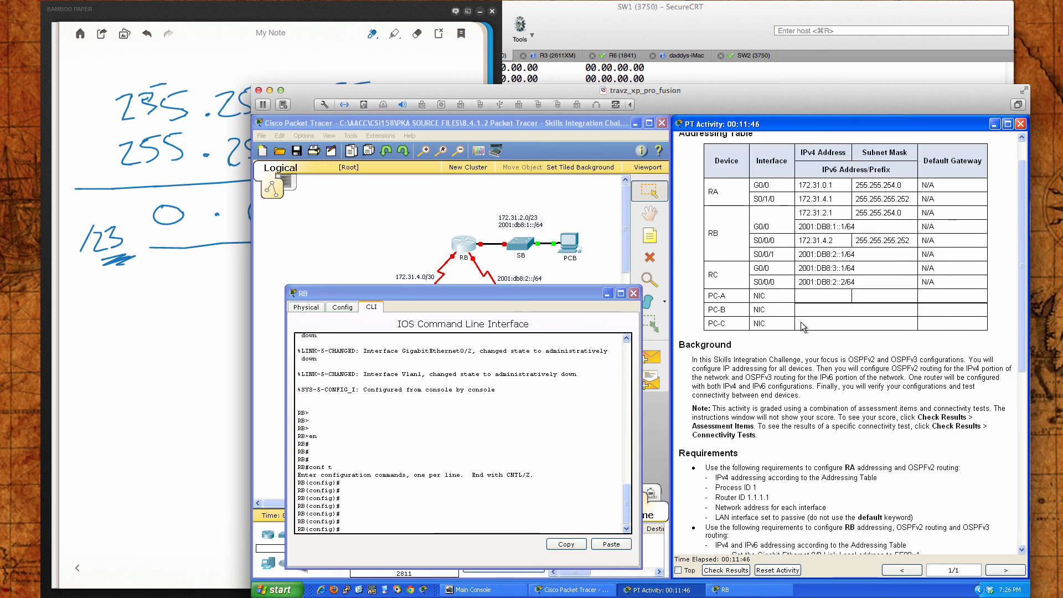
left_click(479, 396)
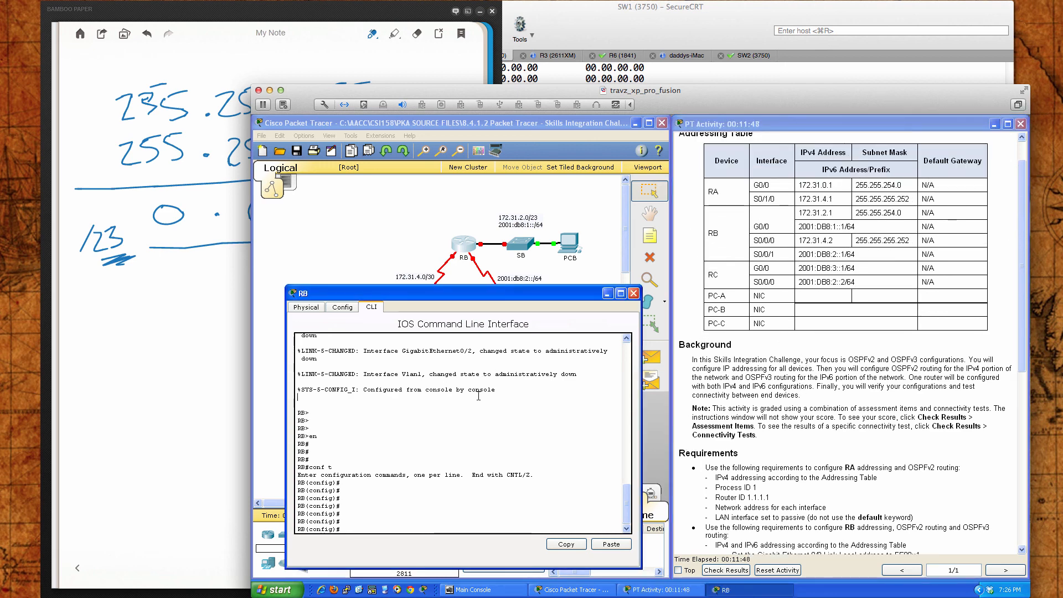
type("int gi")
key("Tab")
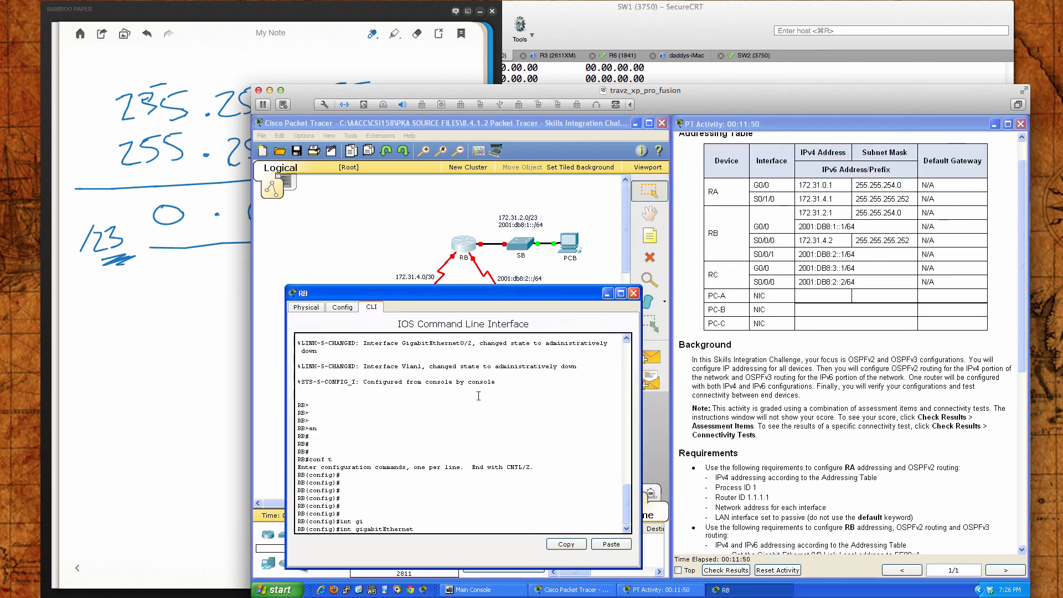
type("0/0")
key("Return")
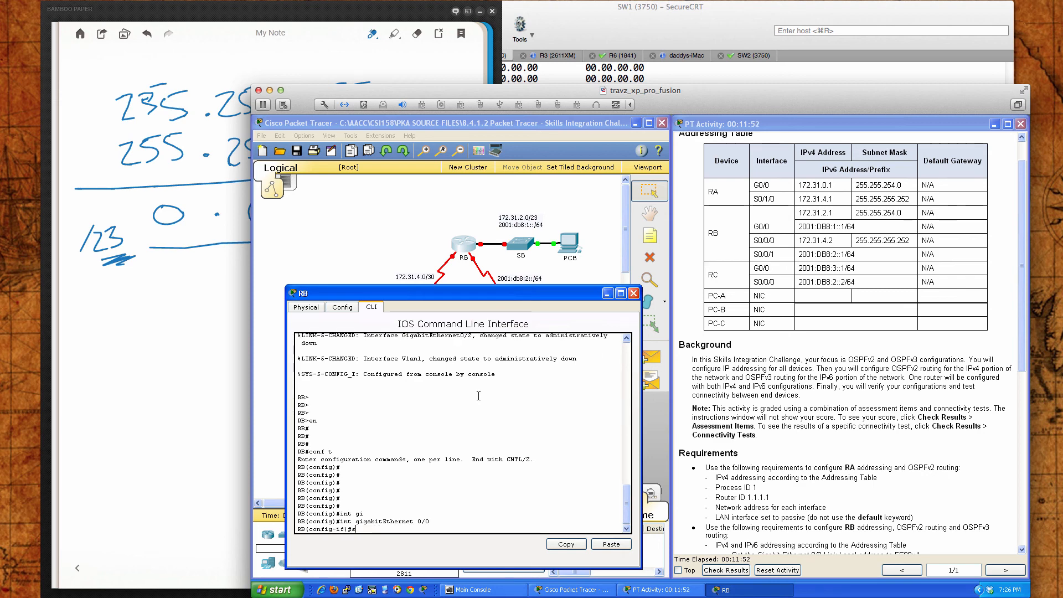
type("no shuit")
key("Return")
type("no shu")
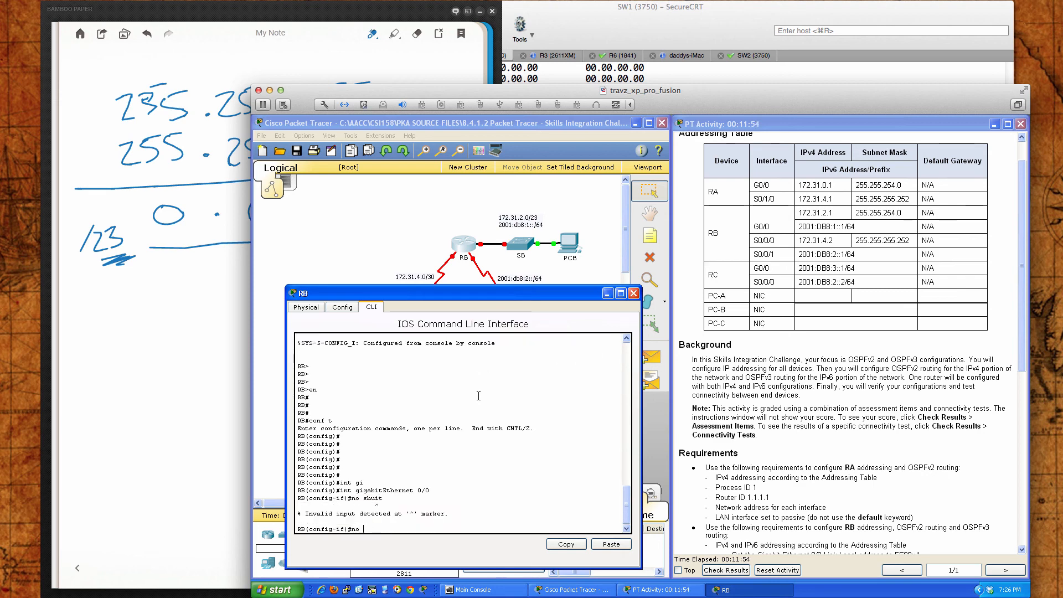
type("t")
key("Return")
key("Return")
key("Return")
key("Return")
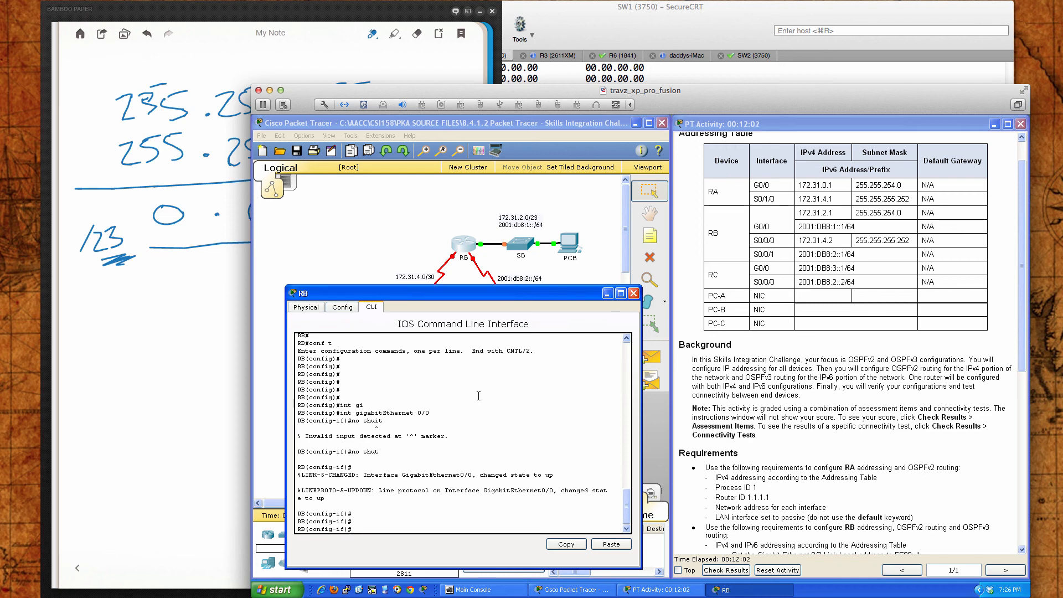
Enter the IPv4 address 172.31.2.1 with subnet mask 255.255.254.0 for RB's GigabitEthernet 0/0.
type("ip add")
key("Tab")
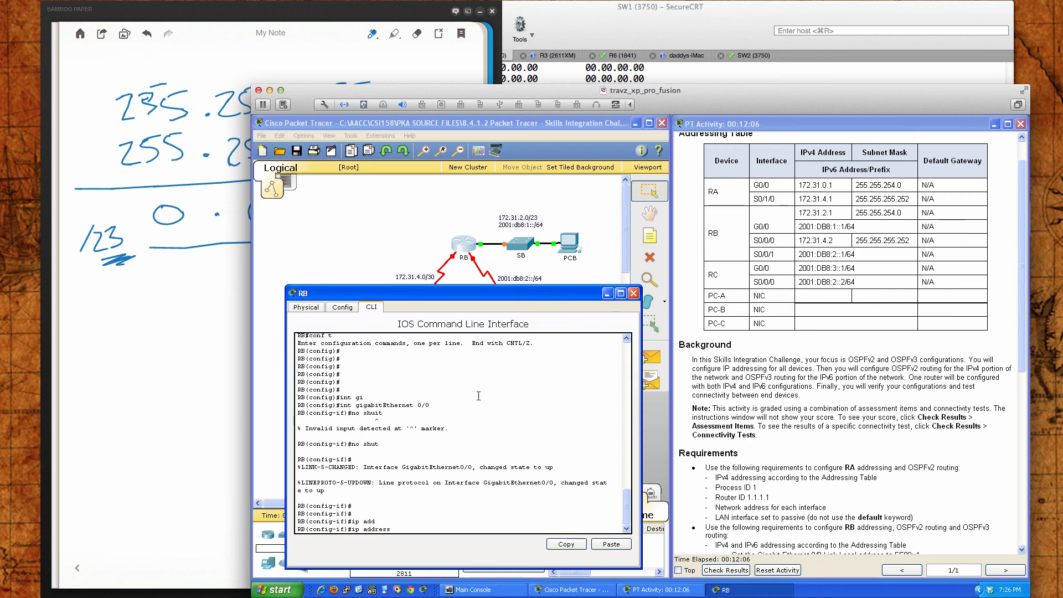
type("172.31.2.1 255.255.255.254")
key("BackSpace")
key("BackSpace")
key("BackSpace")
key("BackSpace")
key("BackSpace")
key("BackSpace")
type("55.254.0")
Check the handwritten wildcard-mask notes and review RA's interface addressing and OSPF configuration in its console, then return to RB's console.
left_click(114, 331)
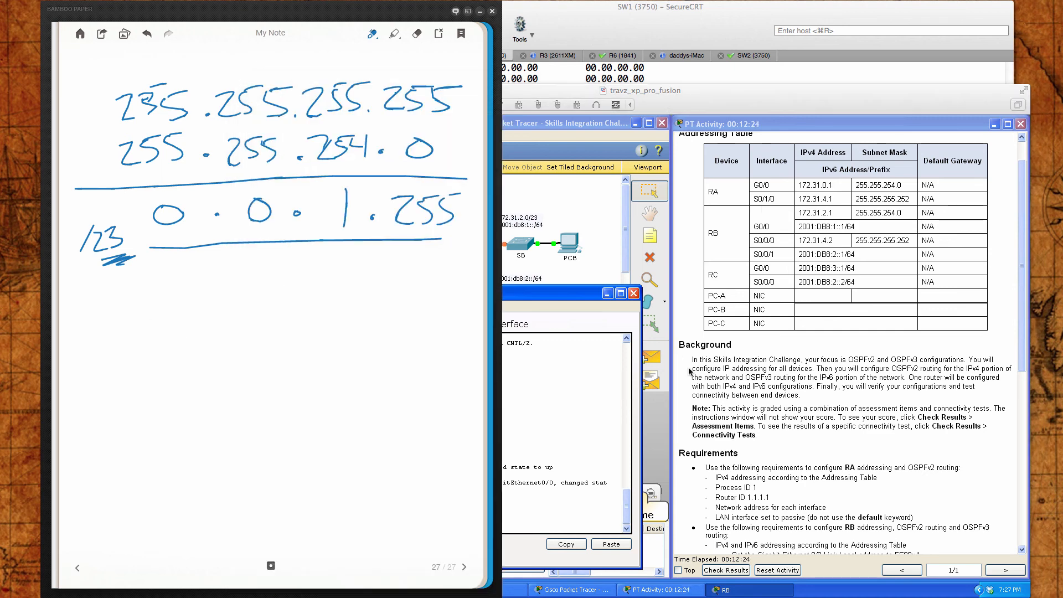
left_click(506, 450)
left_click(412, 205)
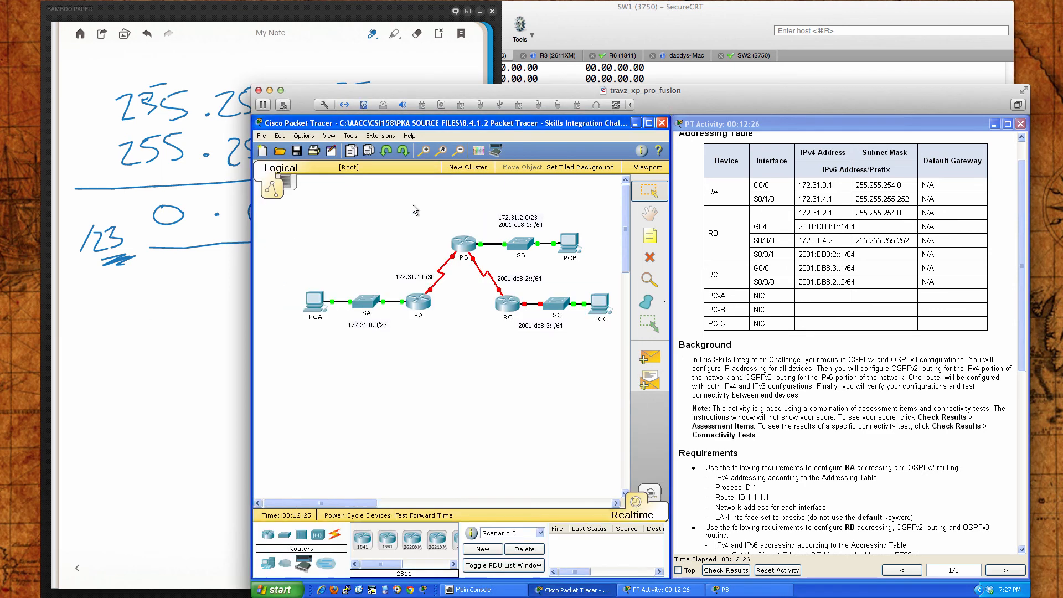
left_click(420, 304)
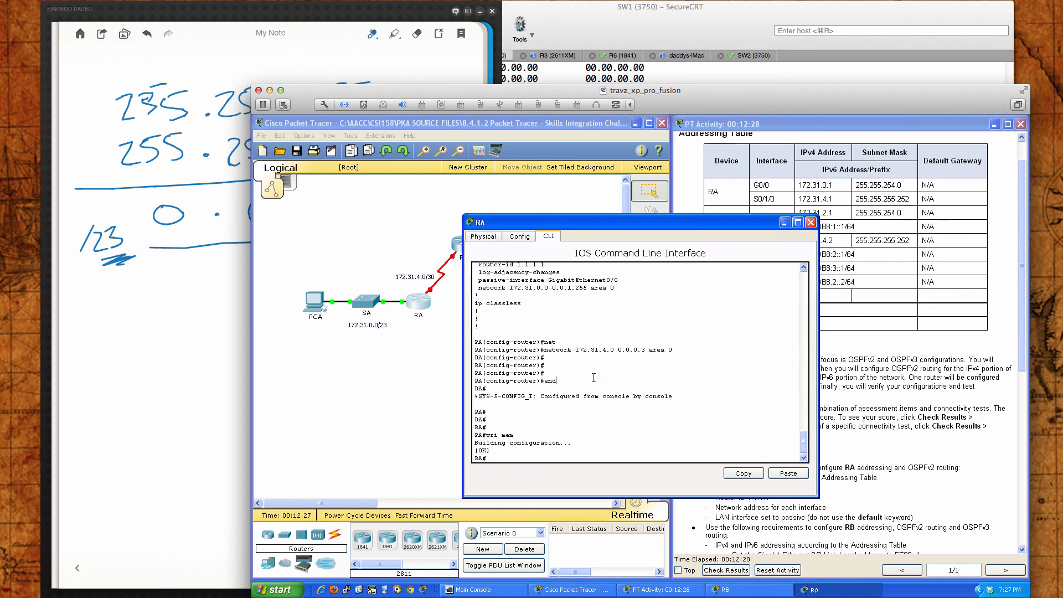
scroll(594, 377, "up", 1)
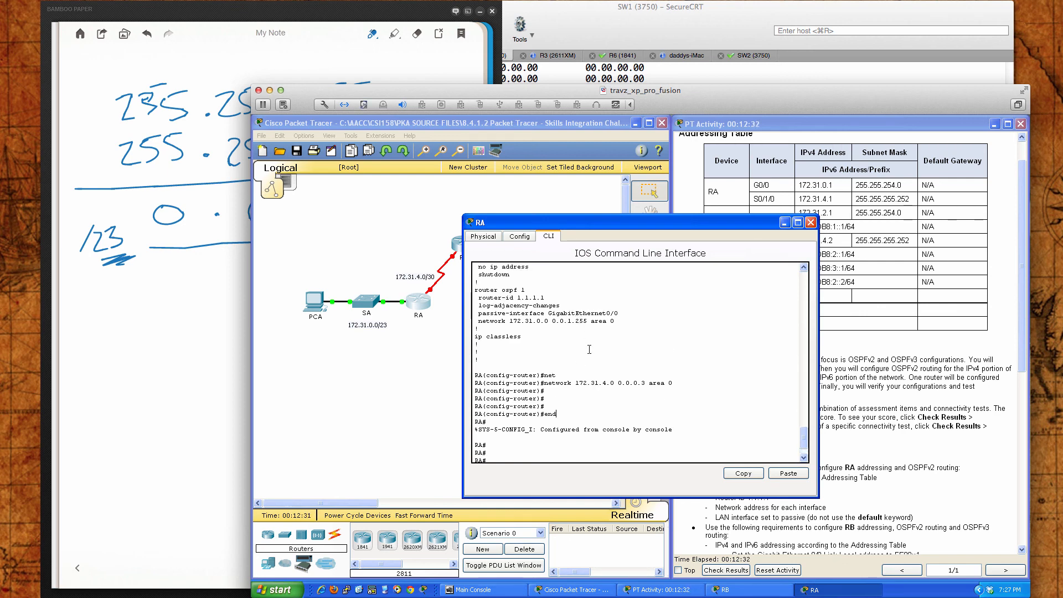
scroll(588, 348, "up", 5)
scroll(589, 349, "up", 5)
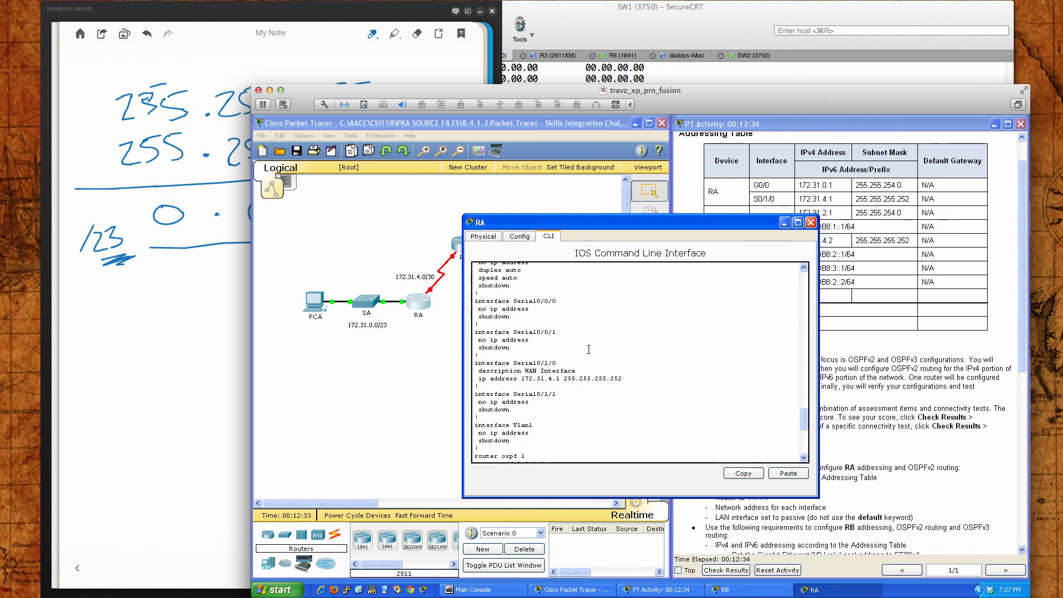
scroll(589, 349, "up", 1)
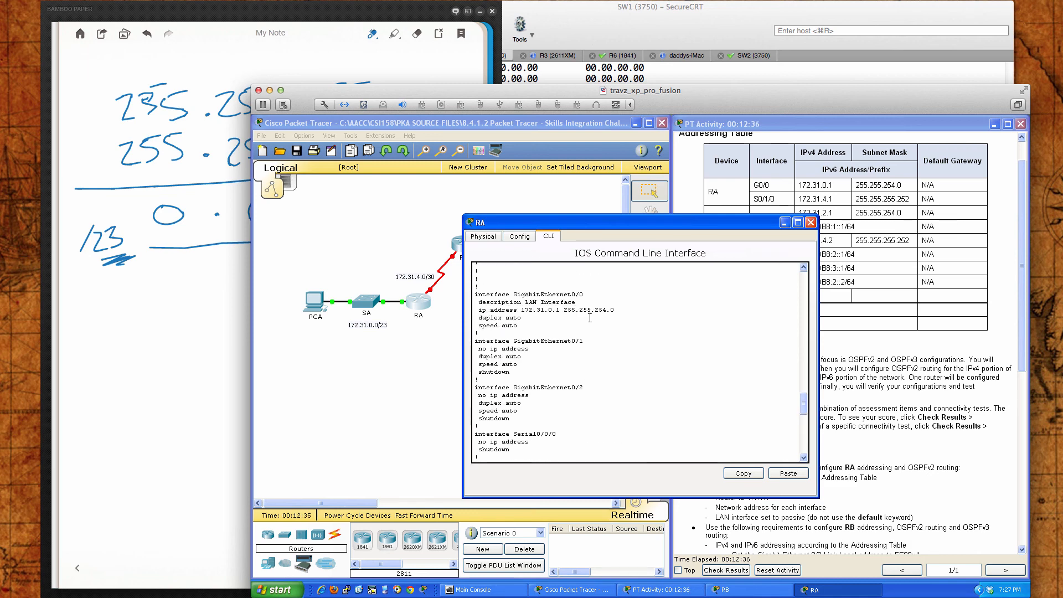
left_click(810, 222)
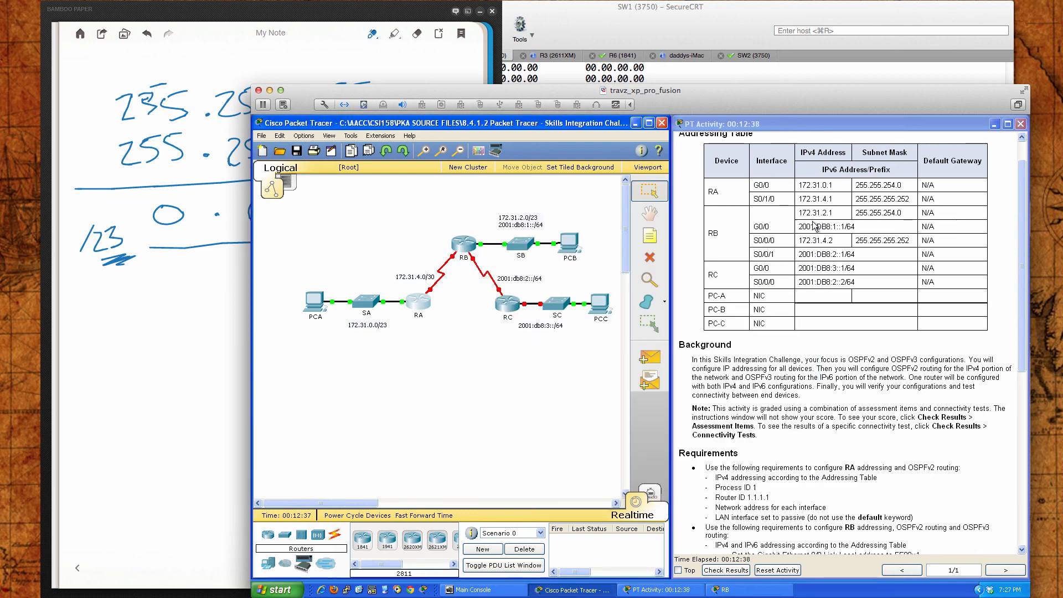
left_click(460, 247)
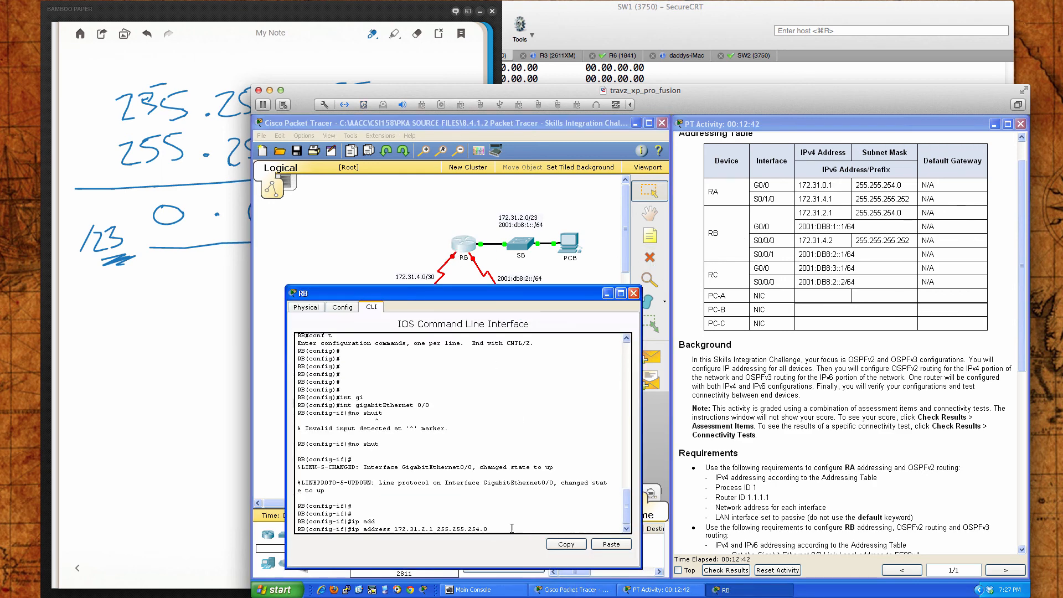
Apply the prepared IPv4 address on RB's GigabitEthernet 0/0 and assign it the IPv6 address 2001:db8:1::1/64.
key("Return")
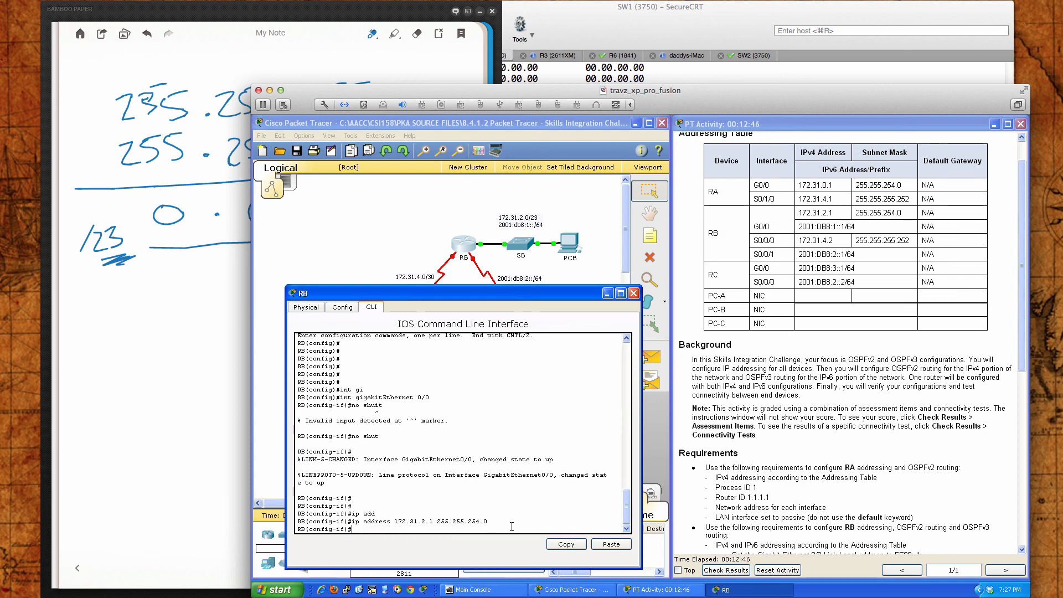
type("ipv6 add")
key("Tab")
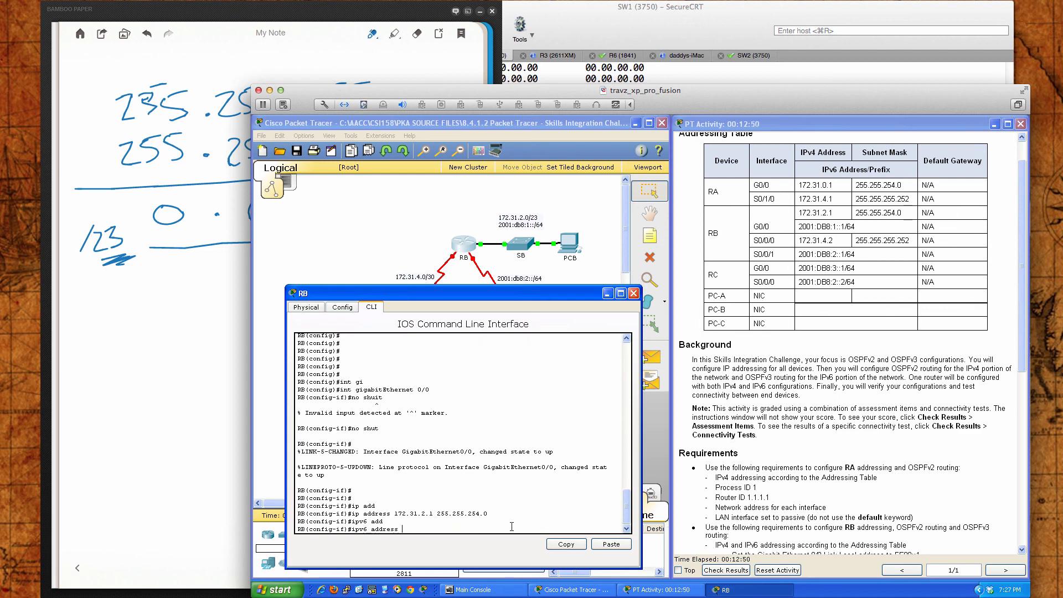
type("2001:db8:1::1/64")
key("Return")
Set the link-local IPv6 address of RB's GigabitEthernet 0/0 to fe80::1, as the activity requirements specify.
type("ipv")
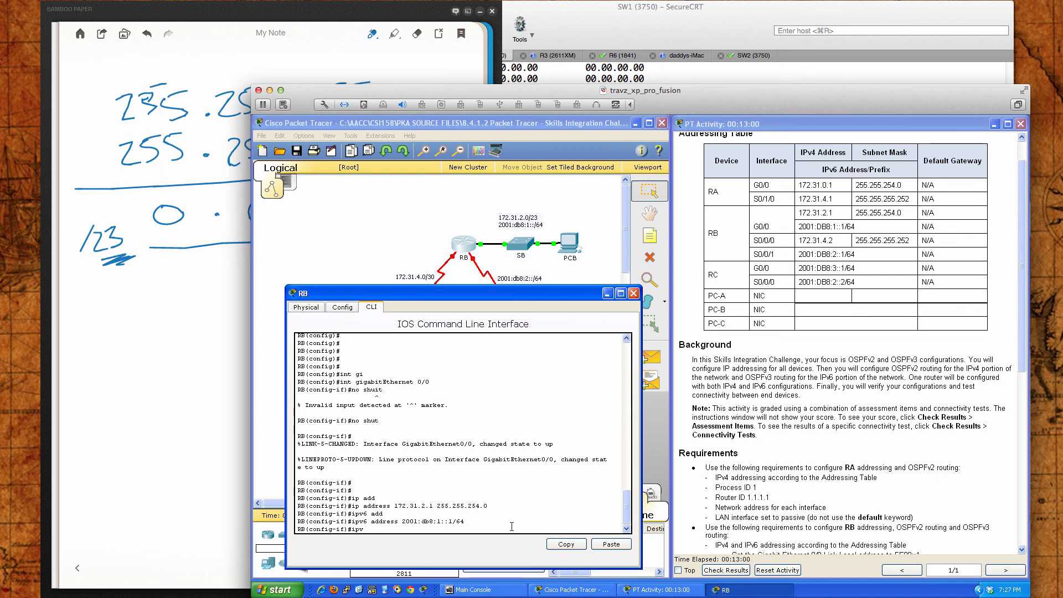
type("6 add")
key("Tab")
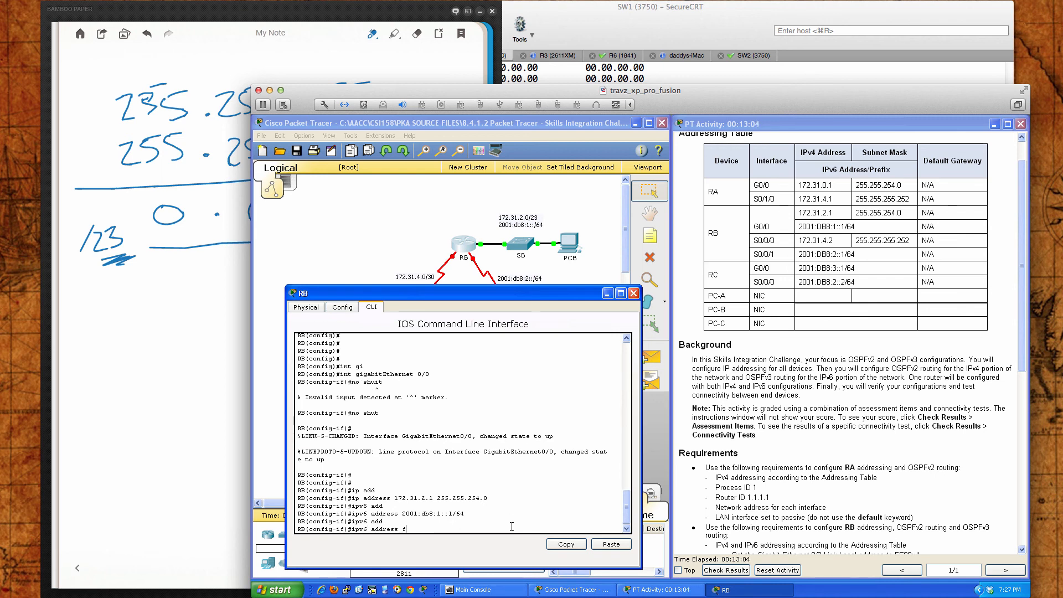
type("fe80")
left_click(779, 502)
scroll(779, 502, "down", 2)
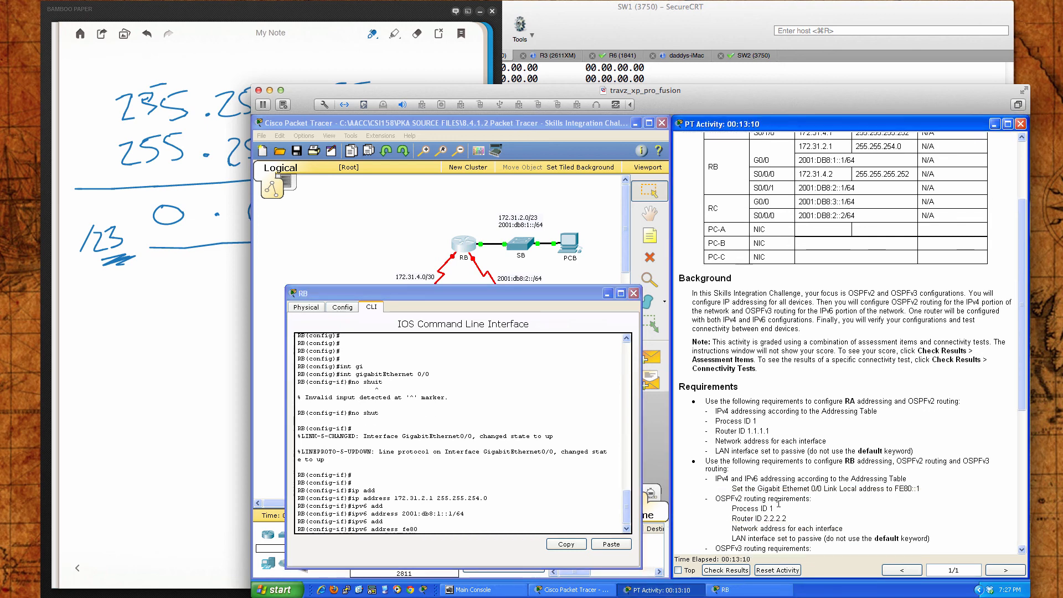
left_click(500, 527)
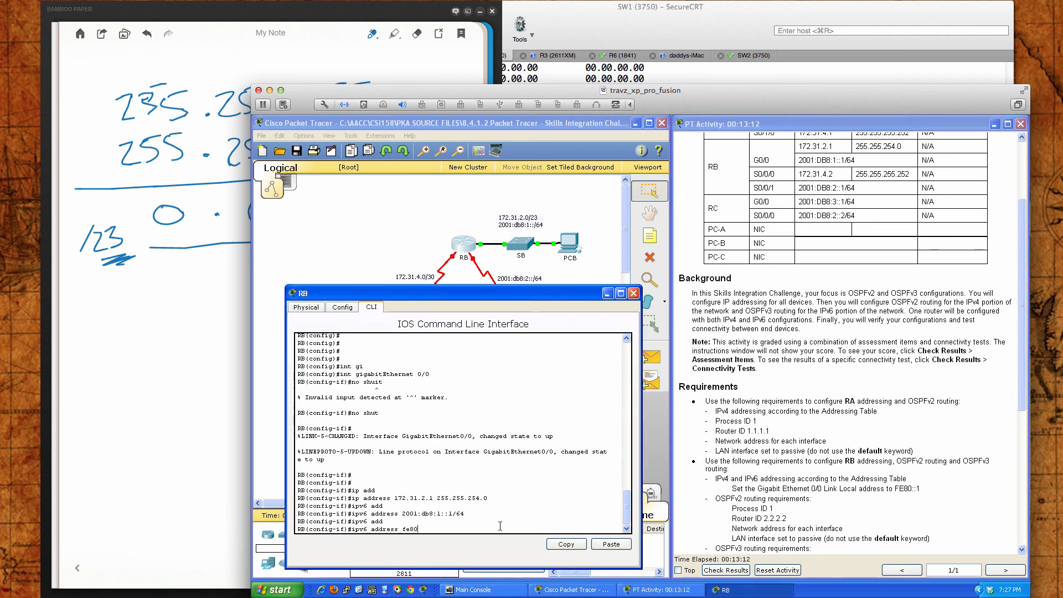
type("::1 li")
key("Tab")
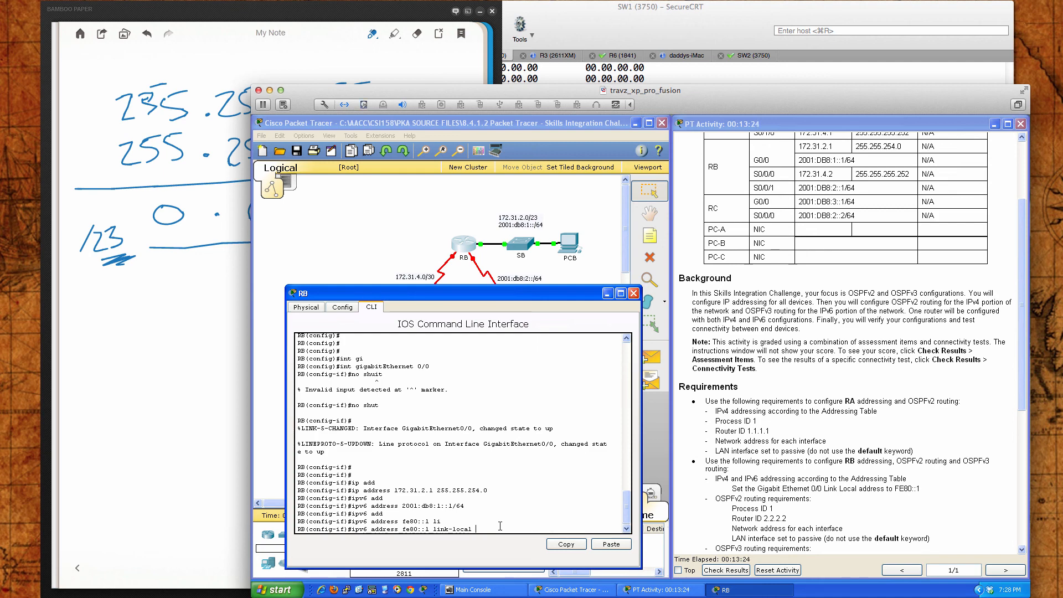
key("Return")
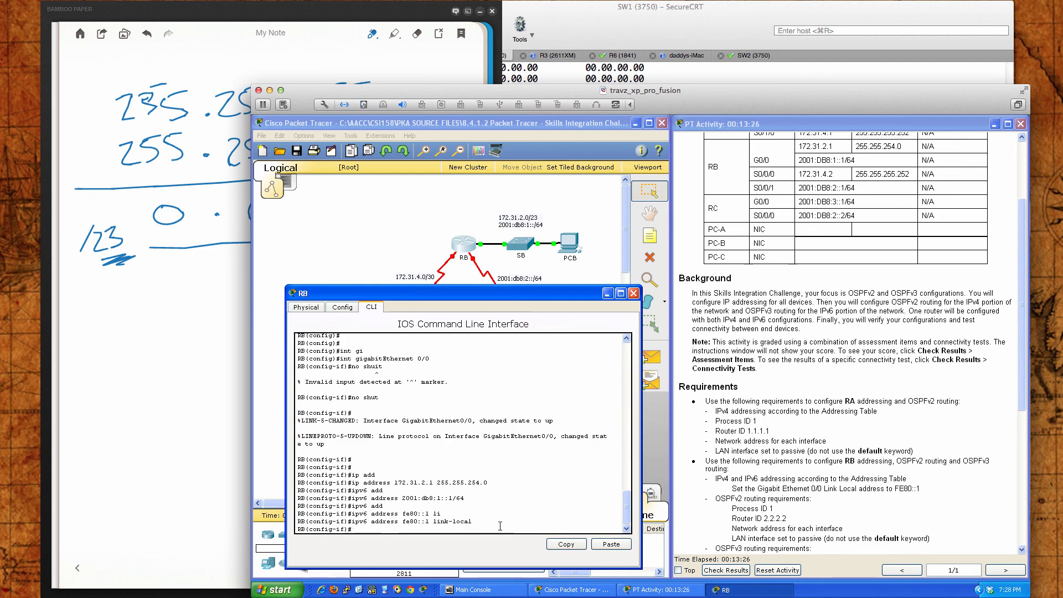
Enter interface configuration for Serial 0/0/0 on RB and enable the interface.
type("int ser")
key("Tab")
type("0")
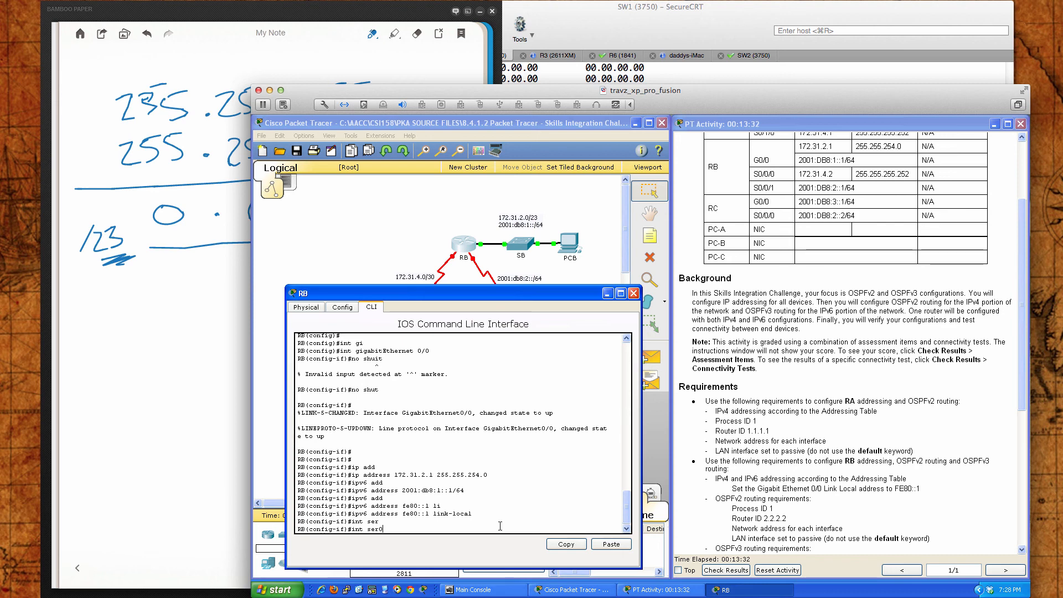
key("BackSpace")
type("/0/0")
key("Return")
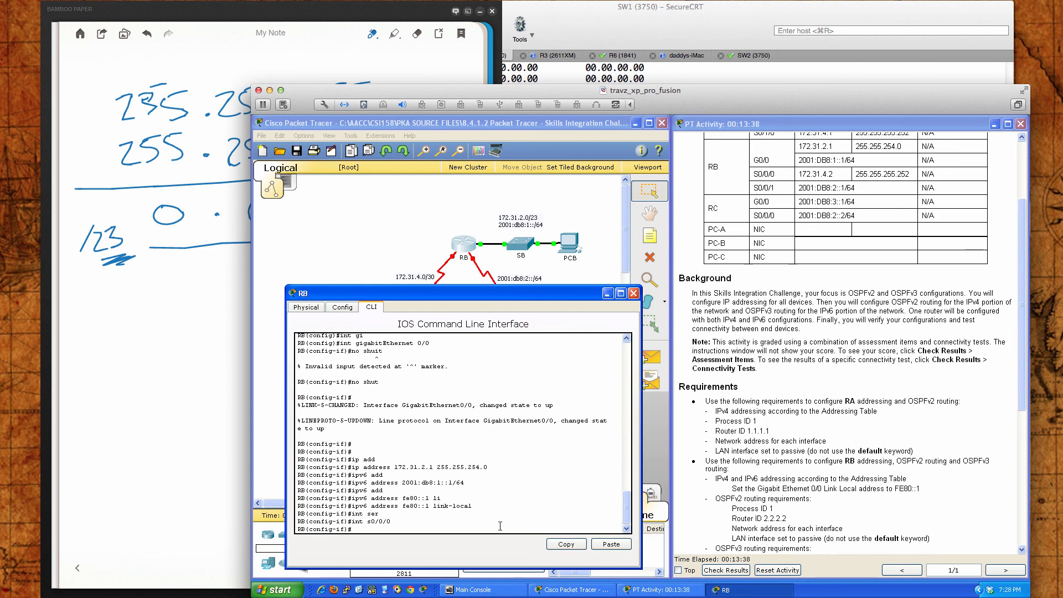
type("no shut")
key("Return")
key("Return")
key("Return")
key("Return")
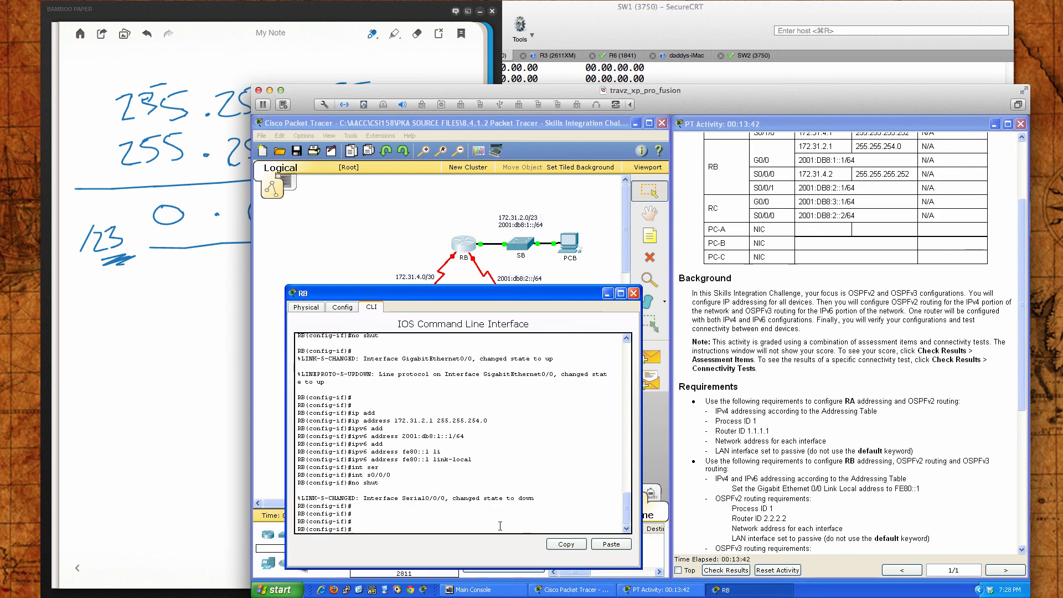
Assign the IPv4 address 172.31.4.2 with subnet mask 255.255.255.252 to RB's Serial 0/0/0.
type("ip add")
key("Tab")
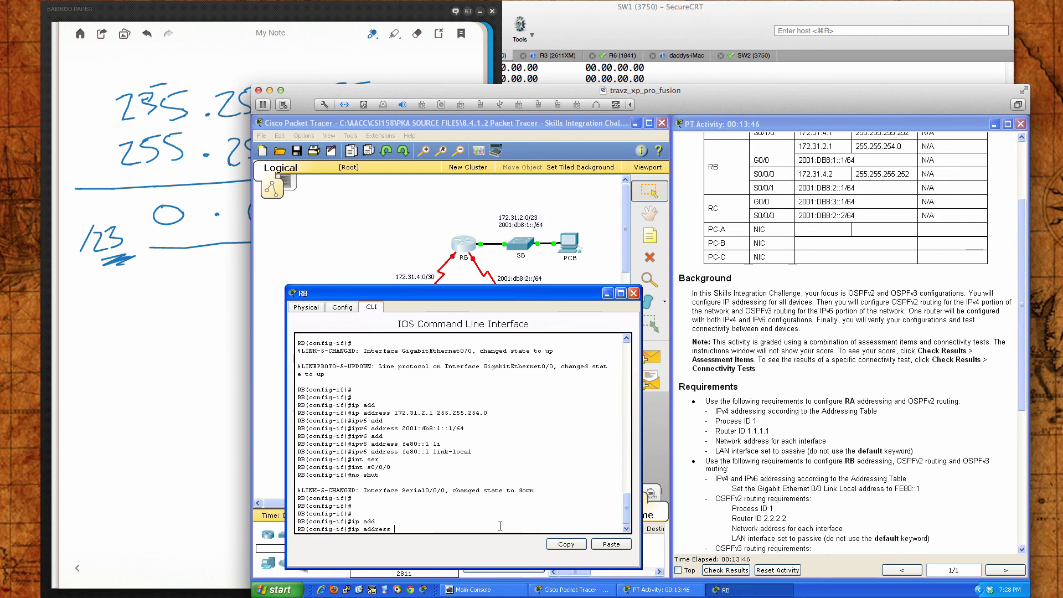
type("172.31.4.2 255.255.255.252")
key("Return")
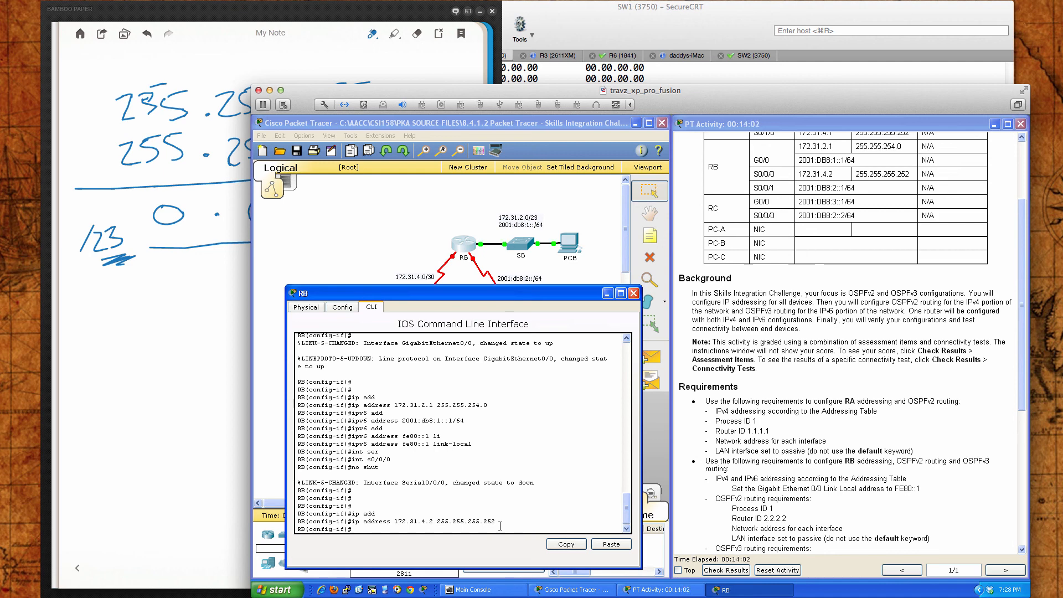
Enter interface configuration for Serial 0/0/1 on RB and enable the interface.
type("int s0/0/01")
key("Return")
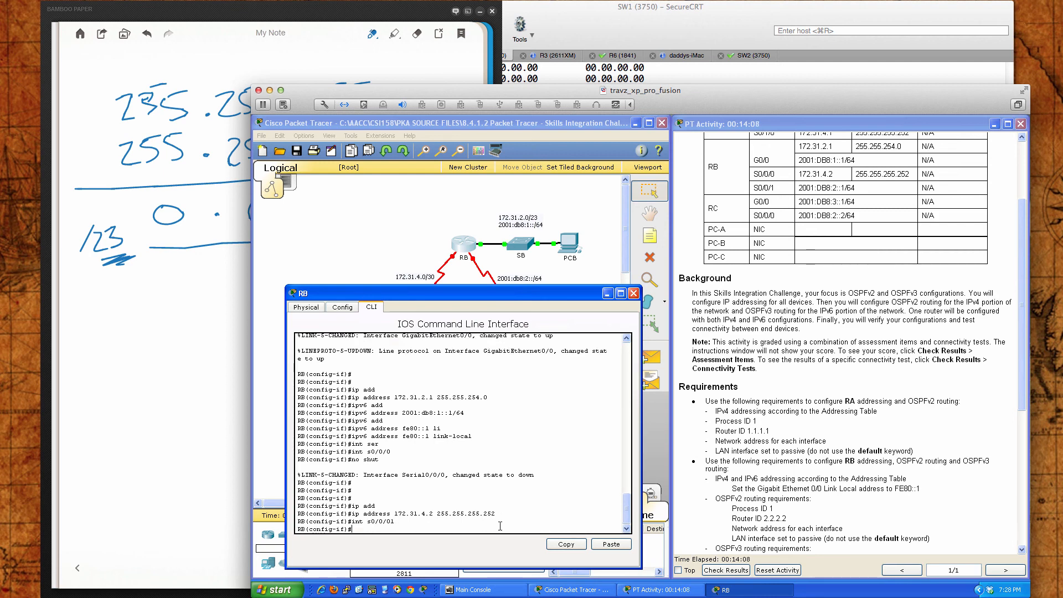
type("int s0/0/1")
key("Return")
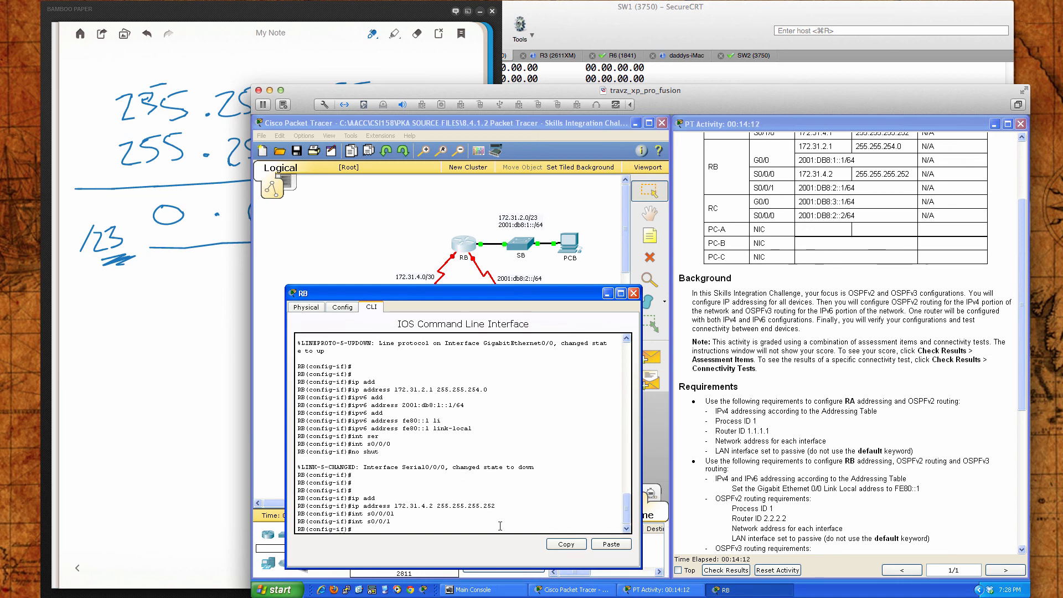
type("no shut")
key("Return")
key("Return")
key("Return")
key("Return")
key("Return")
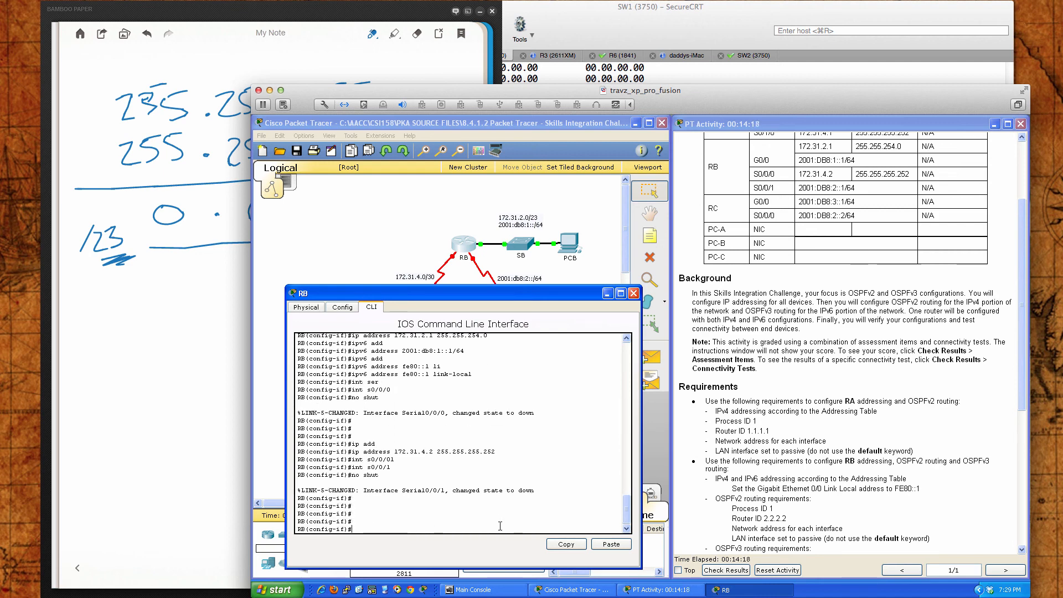
Assign the IPv6 address 2001:db8:2::1/64 to RB's Serial 0/0/1.
type("ipv6 add")
key("Tab")
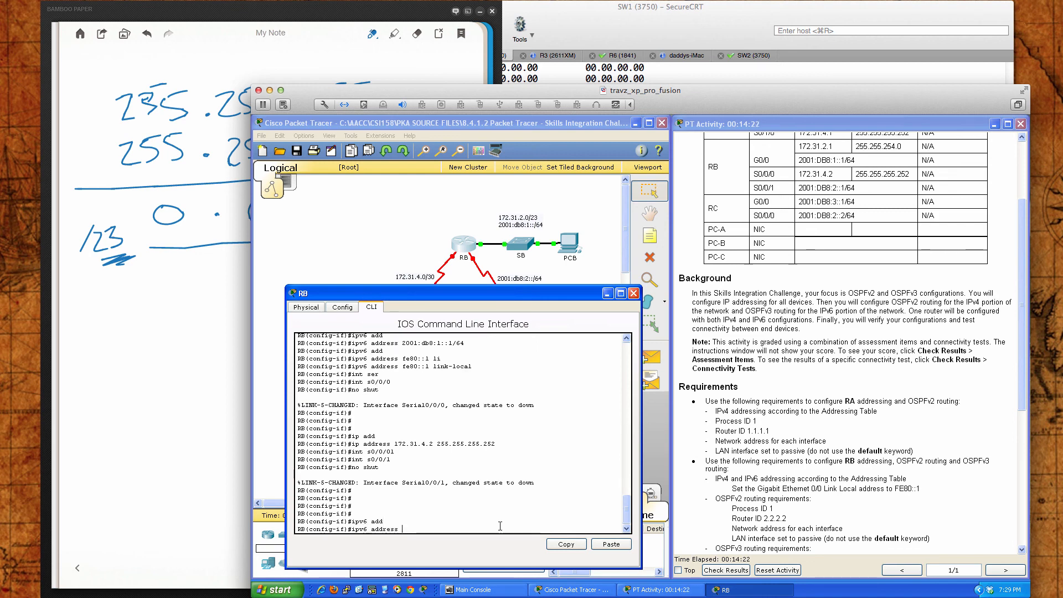
type("2001:db8:")
type("2::1/64")
key("Return")
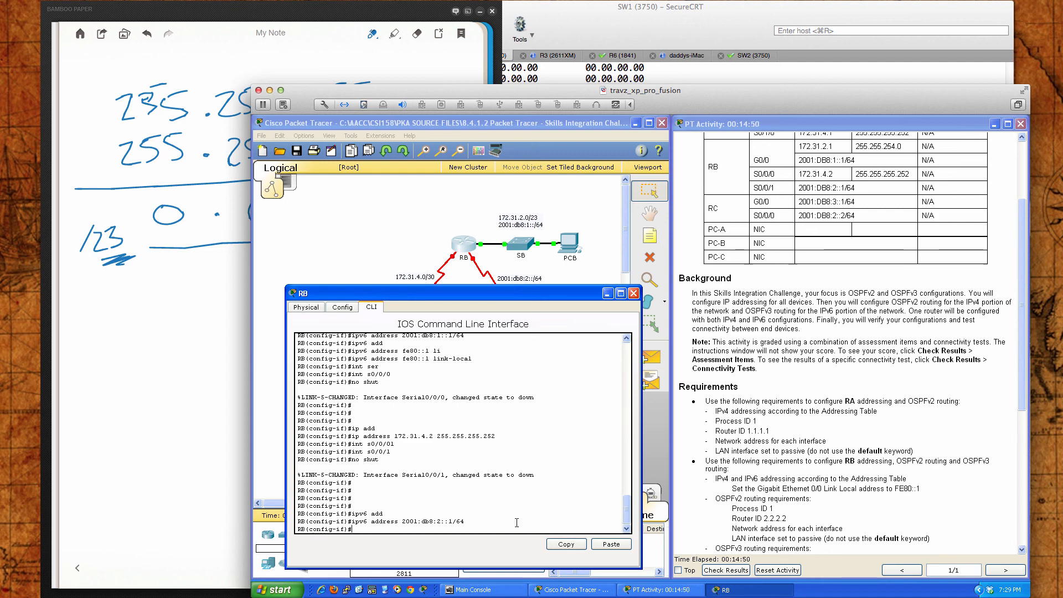
key("Return")
key("Return")
key("Return")
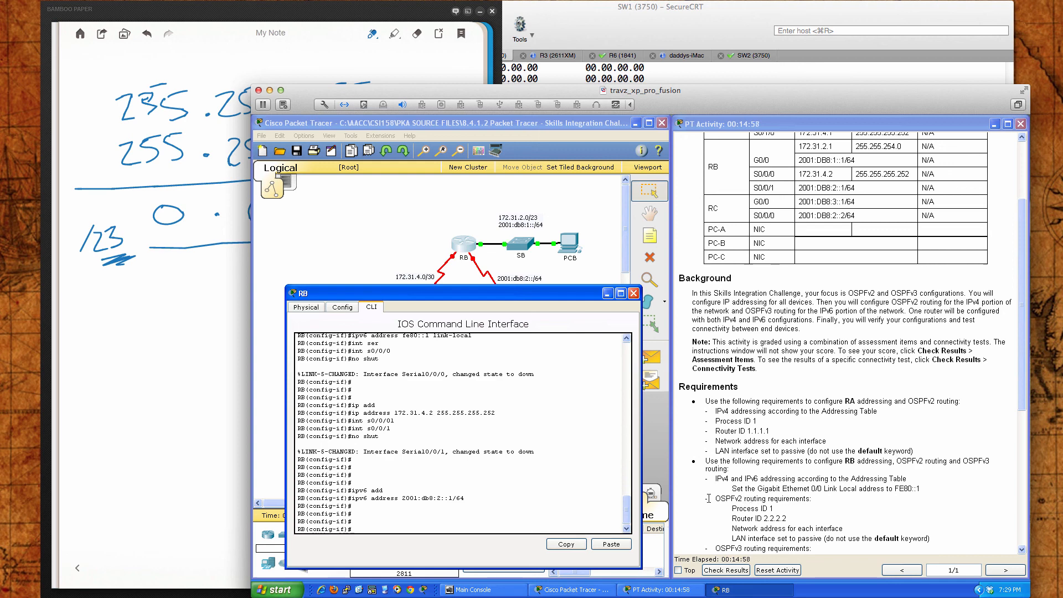
Leave interface configuration, start OSPFv2 process 1 on RB and set its router ID to 2.2.2.2.
type("exit")
key("Return")
key("Return")
key("Return")
key("Return")
key("Return")
key("Return")
key("Return")
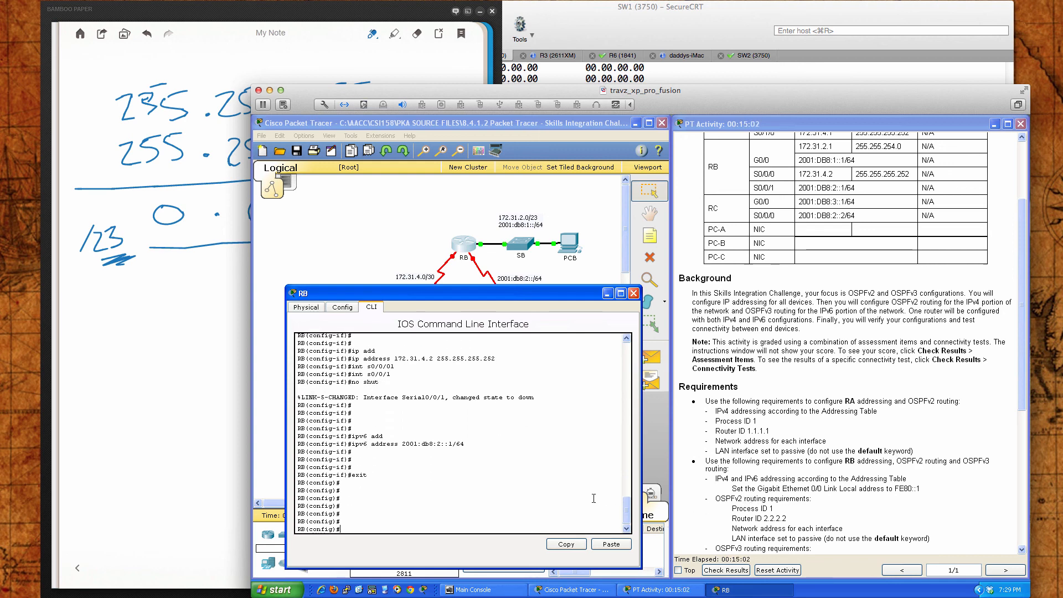
type("router ospf")
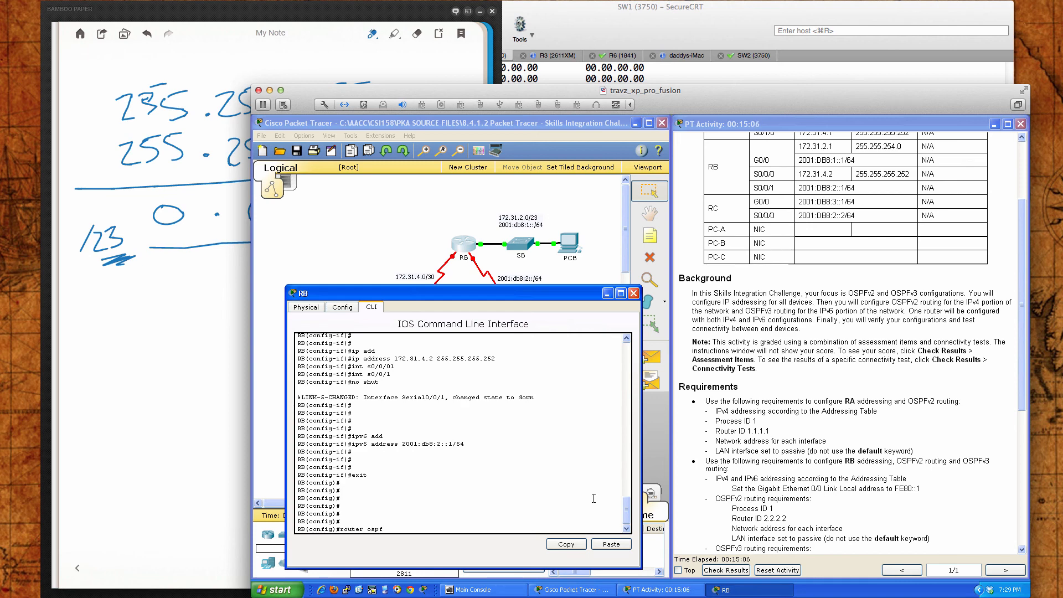
type(" 1")
key("Return")
type("router)#ro")
key("Tab")
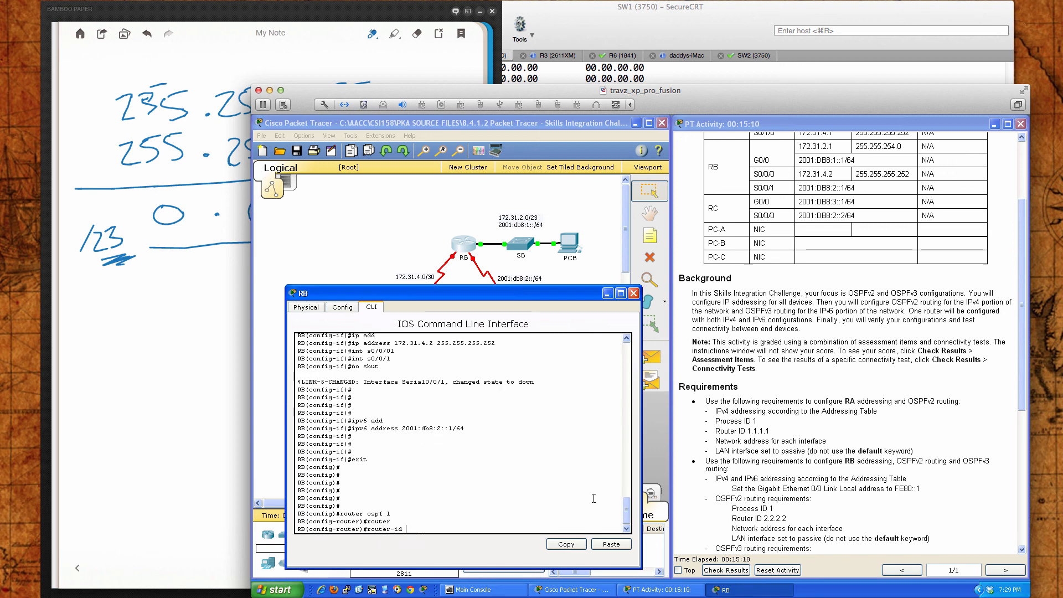
type("2.2.2.2")
key("Return")
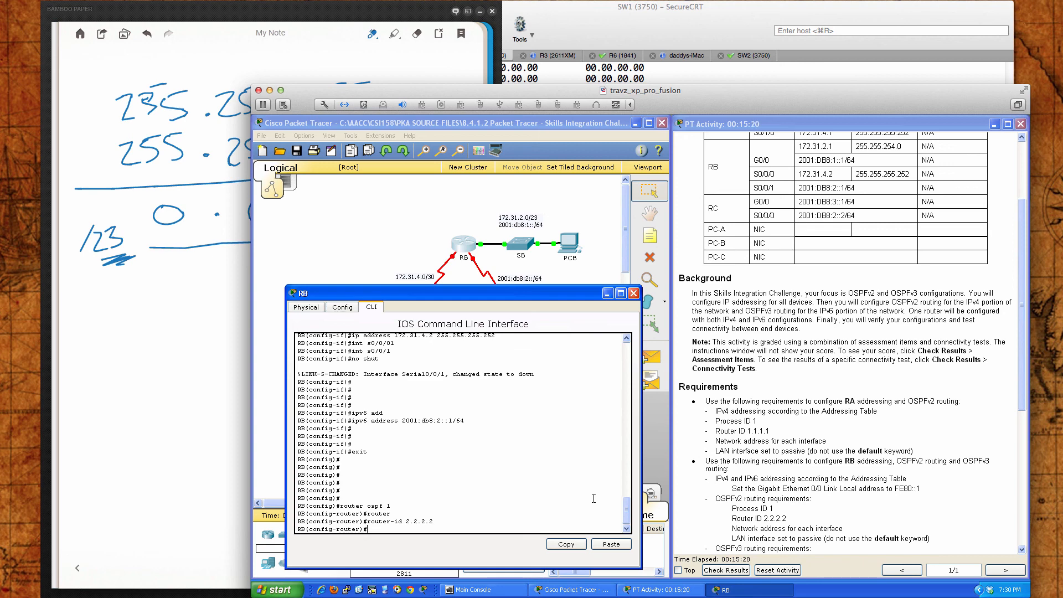
Advertise RB's LAN network 172.31.2.0 with wildcard mask 0.0.1.255 in OSPF area 0.
type("net")
key("Tab")
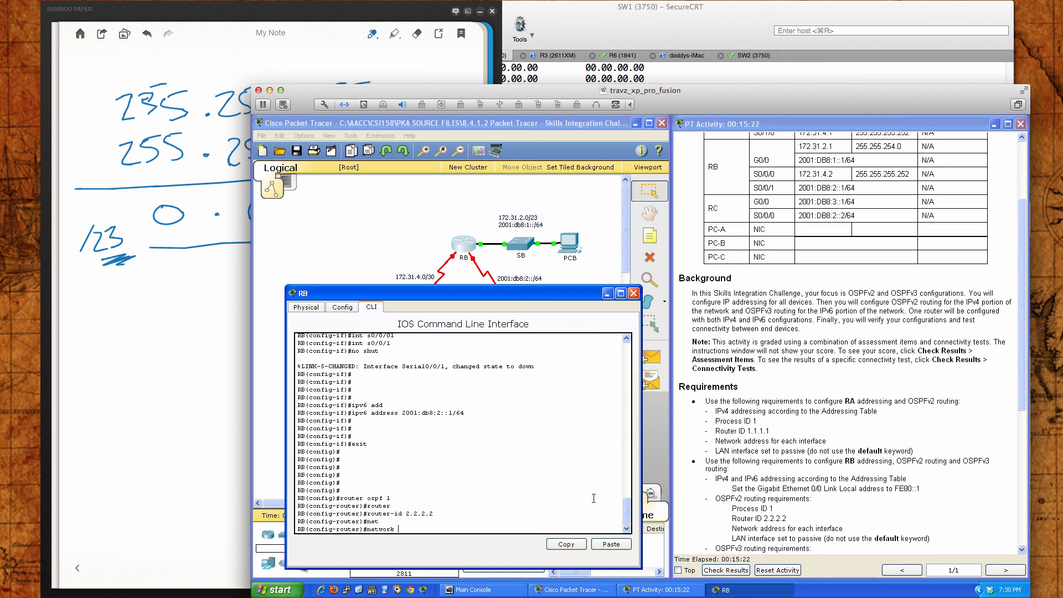
type("172.")
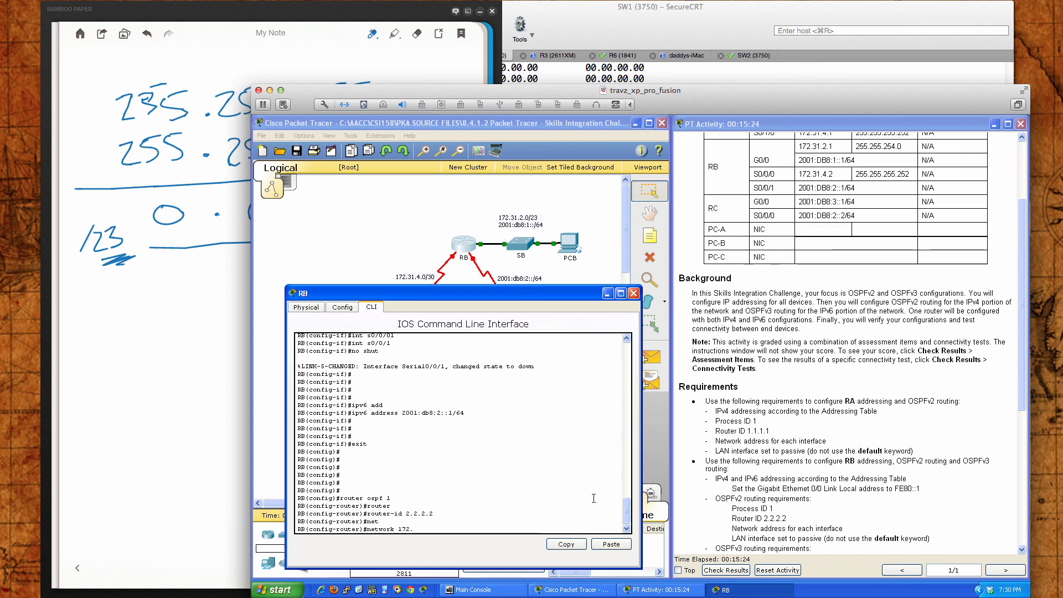
type("31.4")
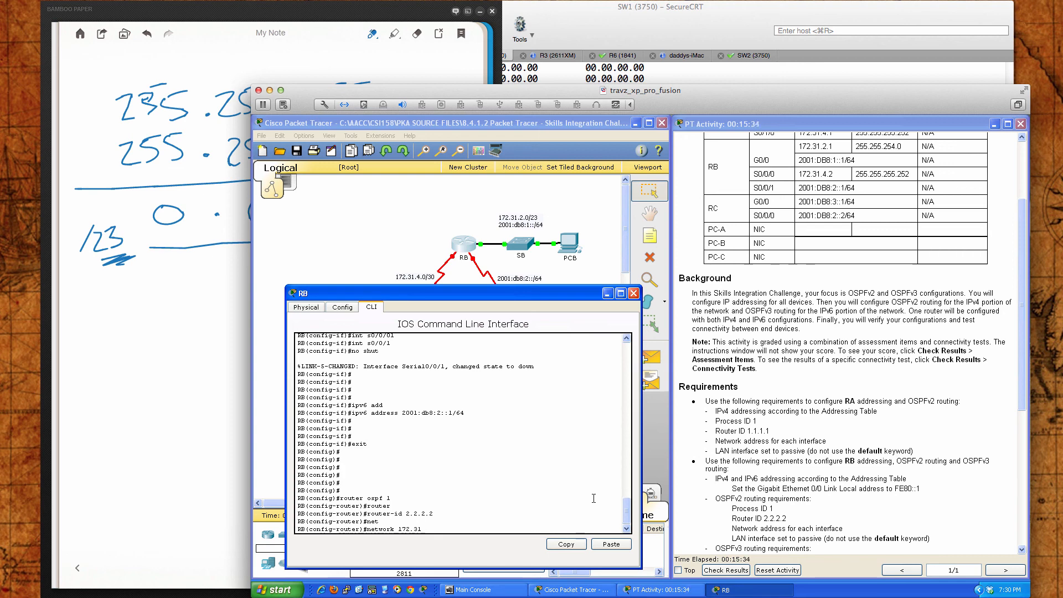
type(".2.0 0.0.1.255 area 0")
key("Return")
Advertise RB's serial network 172.31.4.0 with wildcard mask 0.0.0.3 in OSPF area 0.
type("net")
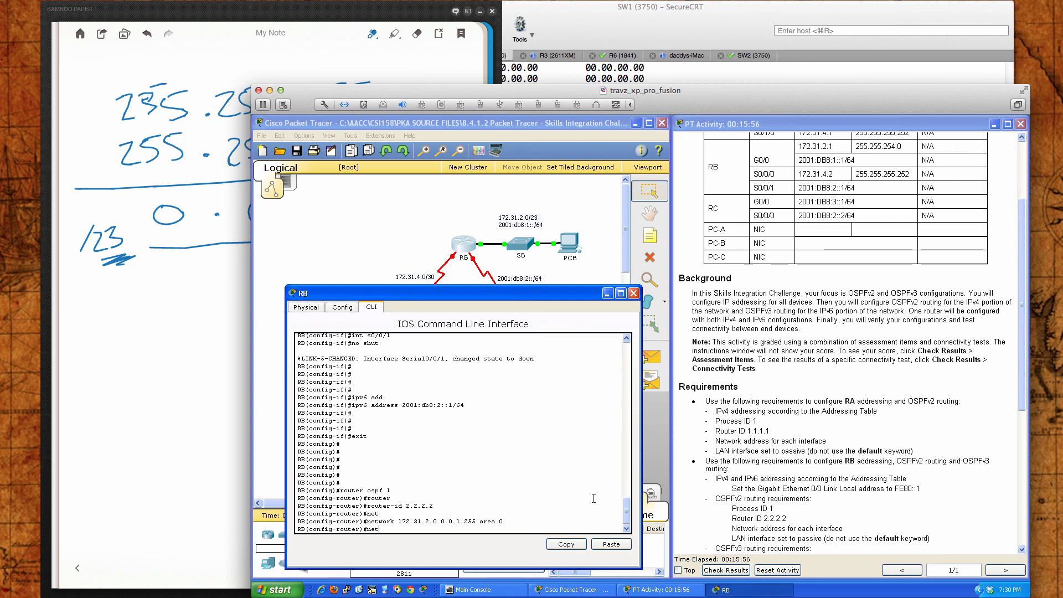
key("Tab")
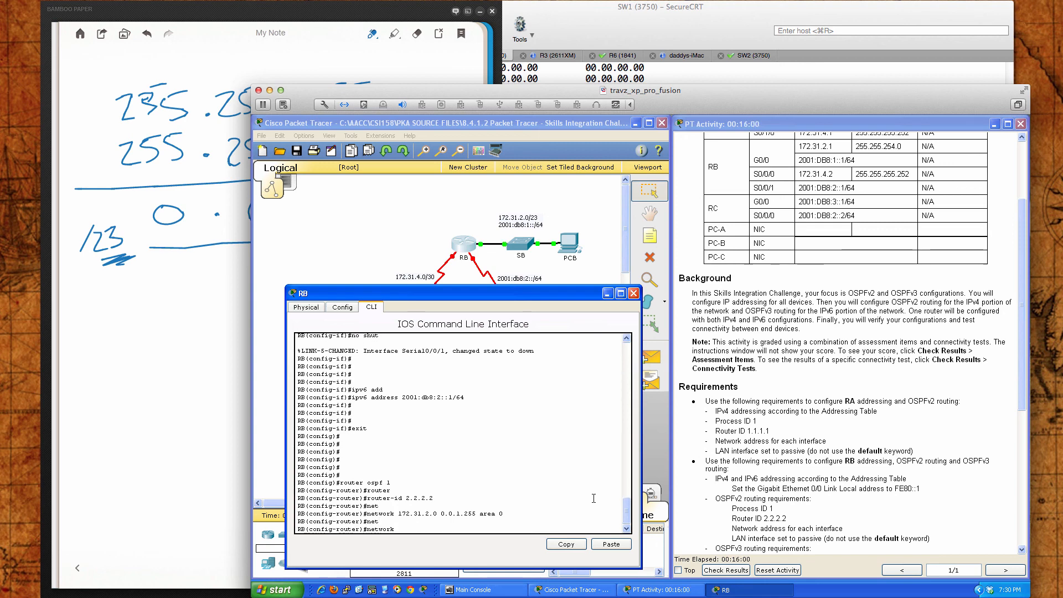
type("172.31.4")
type(" 0.0.0.2")
type(" area 0")
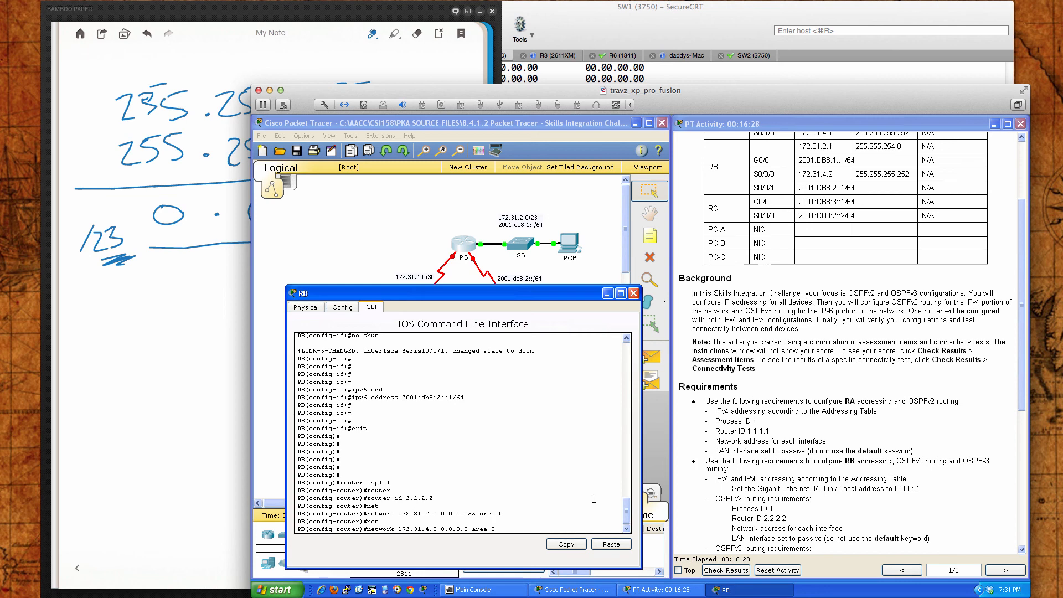
key("Return")
Set RB's LAN interface GigabitEthernet 0/0 as passive in OSPFv2 process 1.
type("pass")
key("Tab")
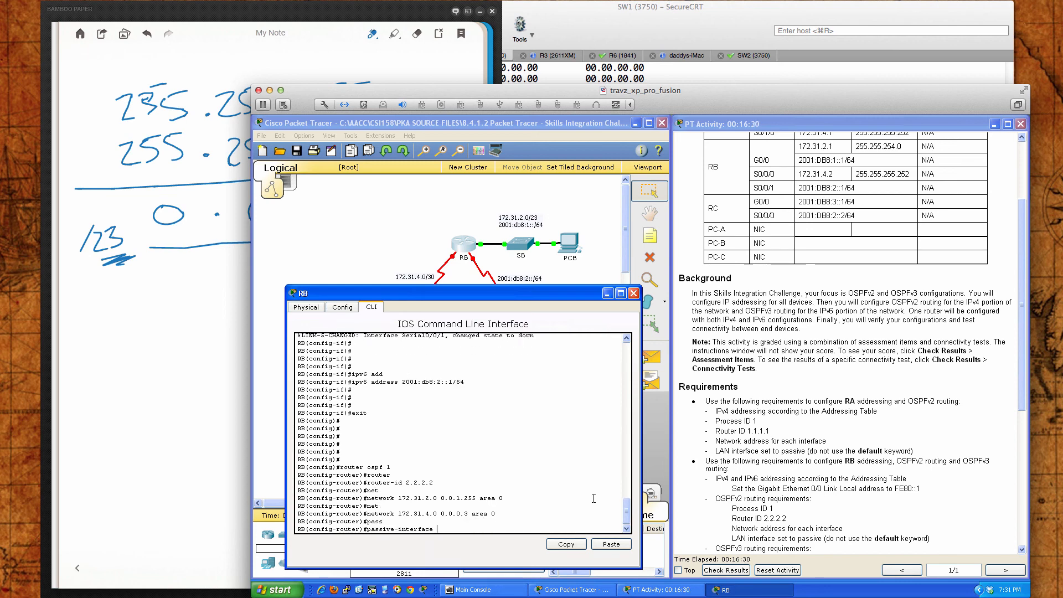
type("gi")
key("Tab")
type("0/0")
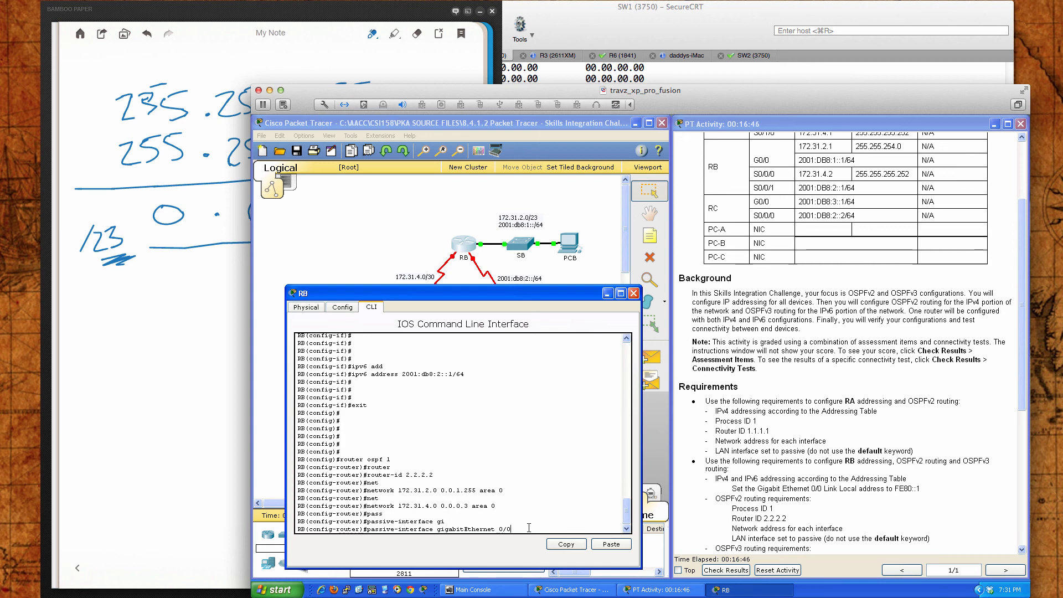
key("Return")
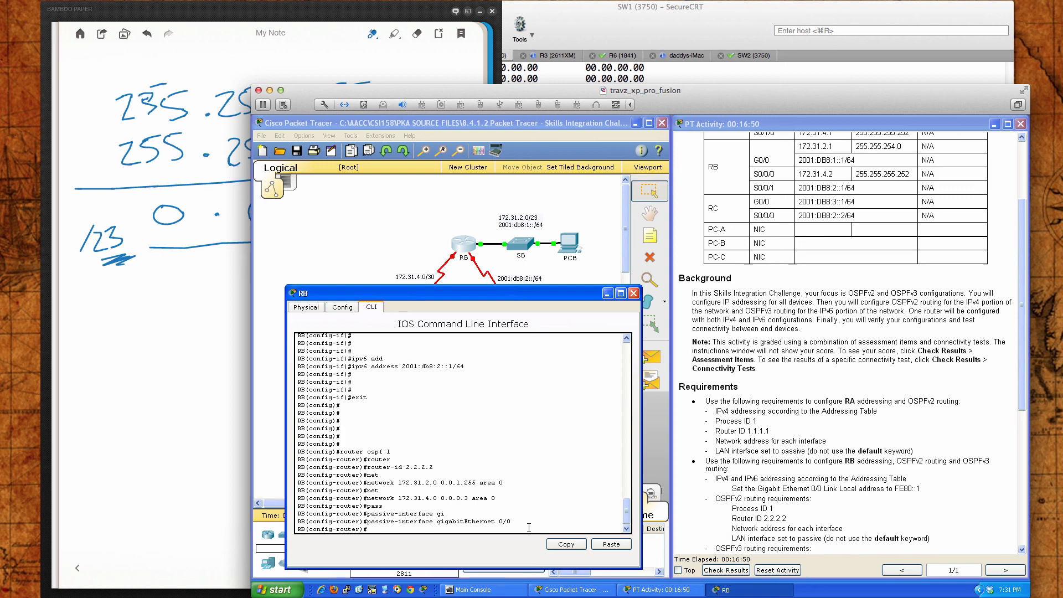
key("Return")
key("Return")
key("Return")
key("Return")
Review RB's OSPFv3 requirements in the activity instructions and exit OSPFv2 router configuration on RB.
scroll(851, 500, "down", 1)
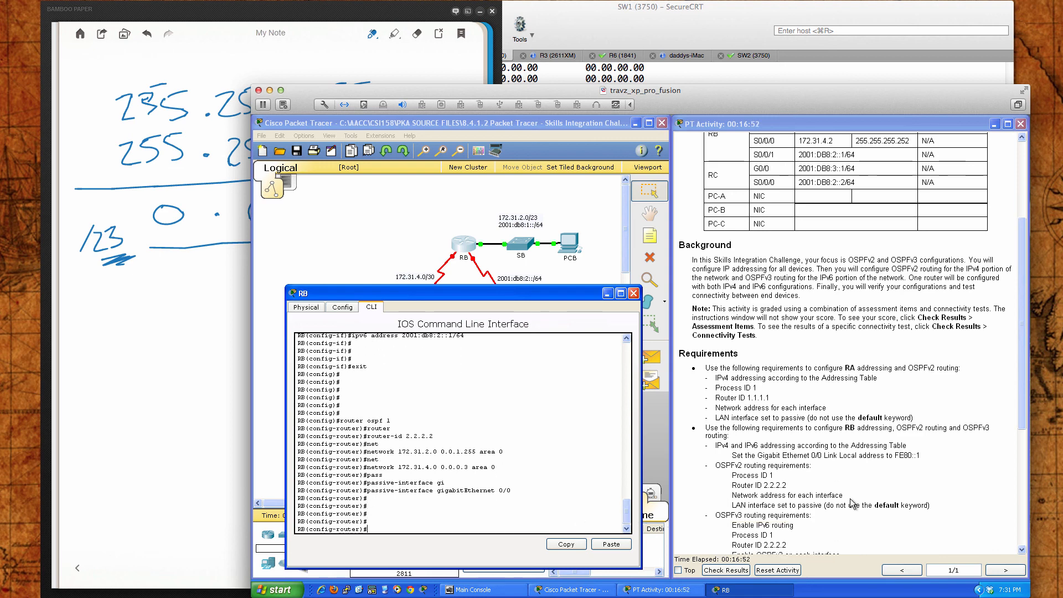
scroll(853, 502, "down", 2)
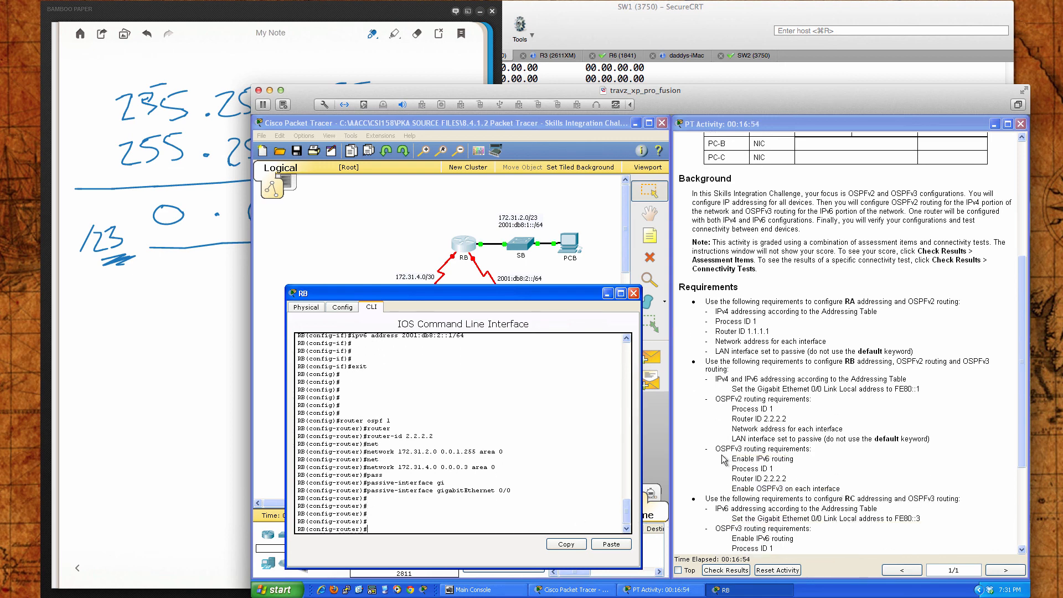
left_click_drag(712, 449, 841, 485)
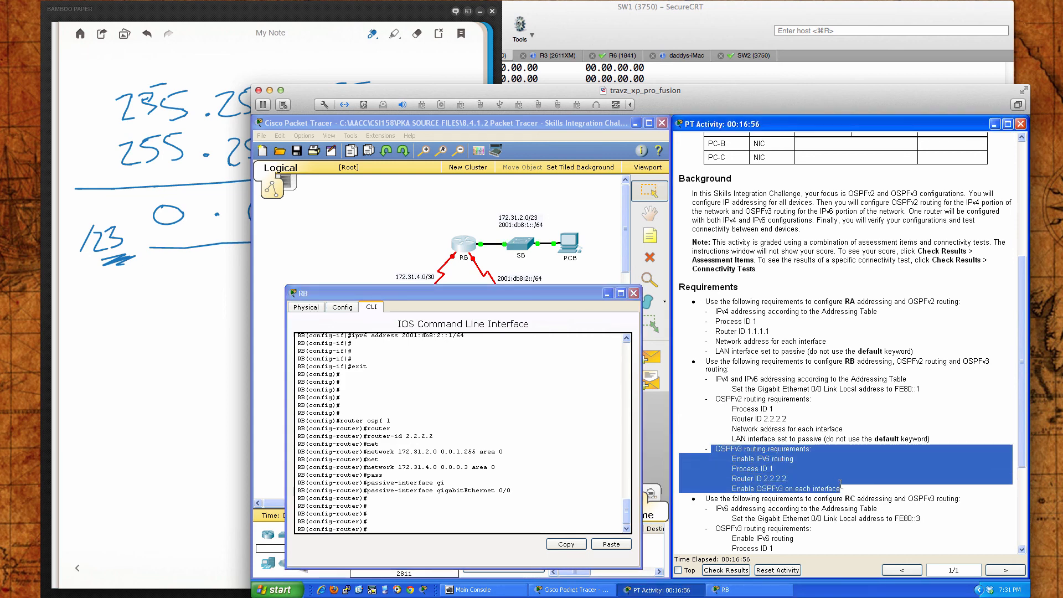
left_click(405, 527)
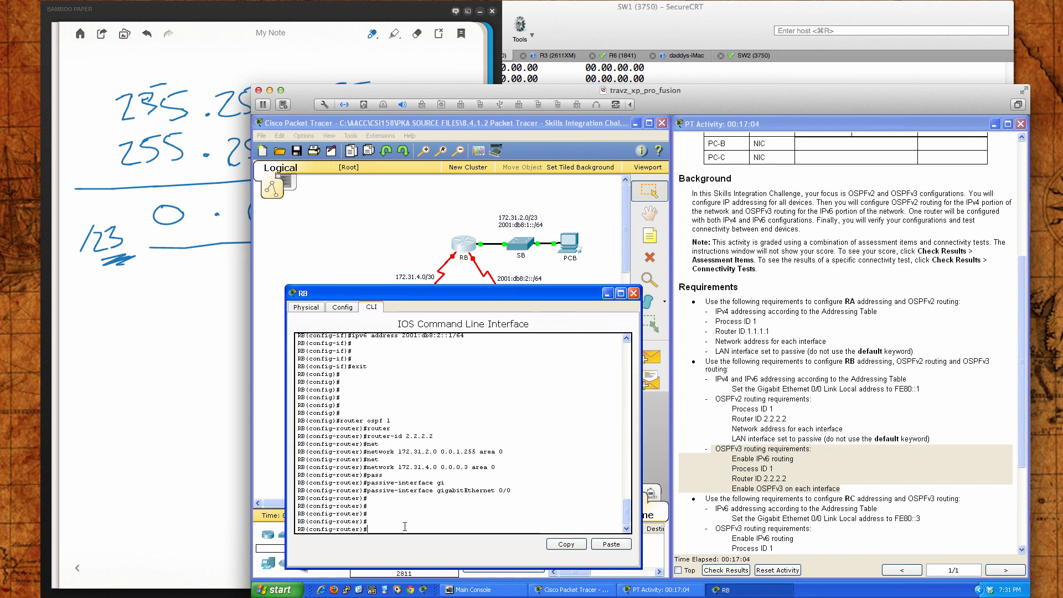
type("exit")
key("Return")
key("Return")
key("Return")
key("Return")
key("Return")
key("Return")
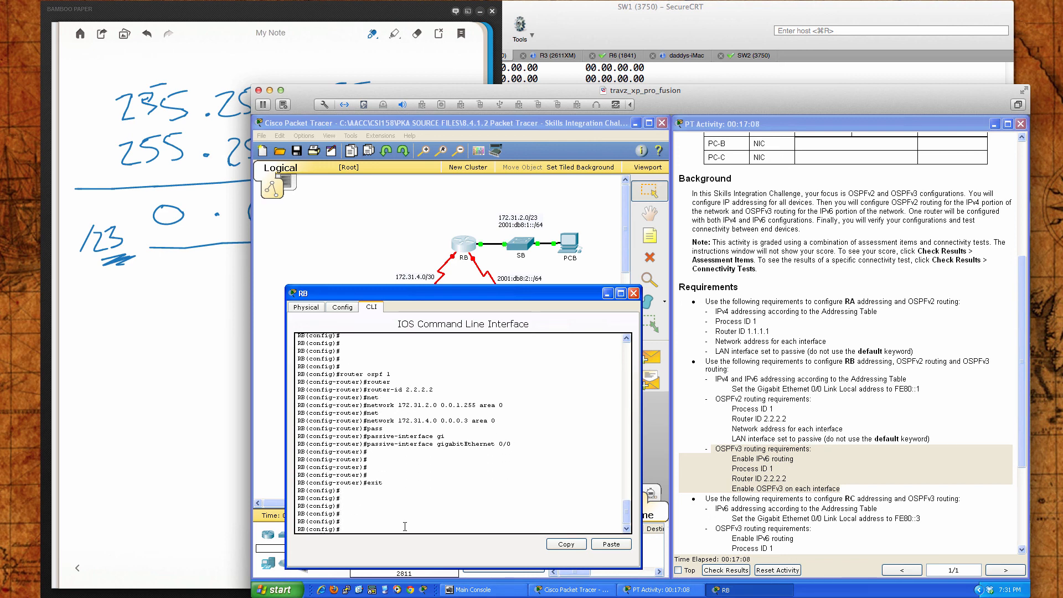
Try to start OSPFv3 process 1 on RB from global configuration.
type("ipv6 router ospf 10")
key("BackSpace")
key("BackSpace")
key("Return")
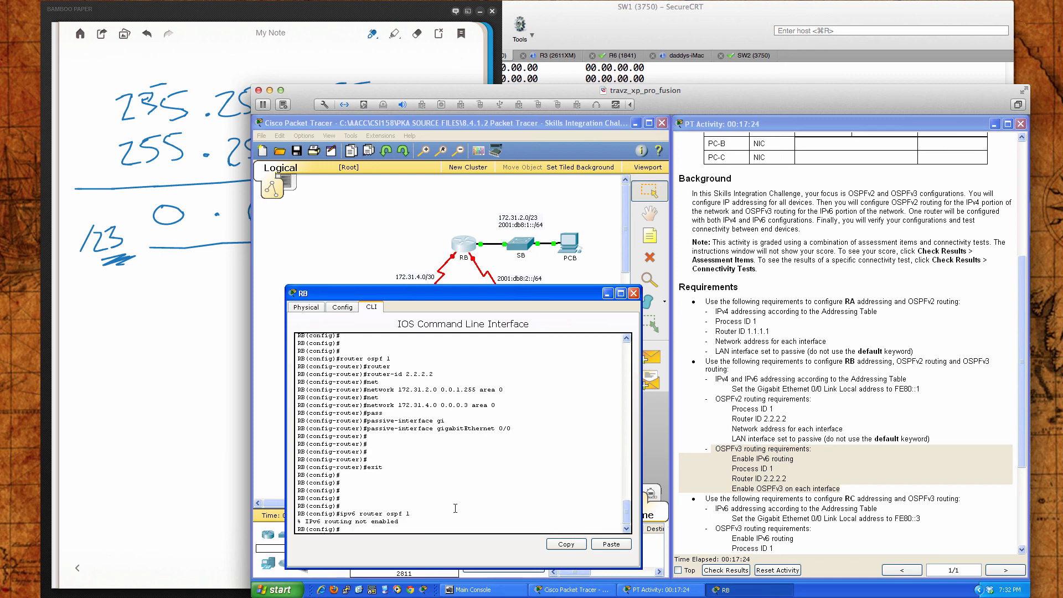
Enable IPv6 unicast routing globally on RB.
type("ipv6 uni")
key("Tab")
key("Return")
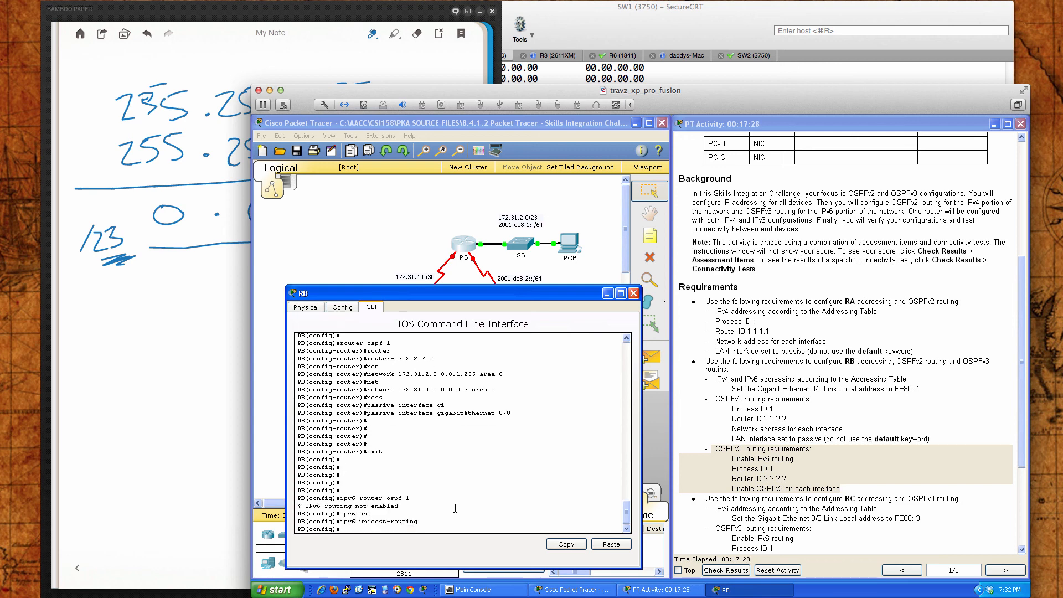
Start OSPFv3 process 1 on RB and set its router ID to 2.2.2.2.
key("Up")
key("Up")
key("Return")
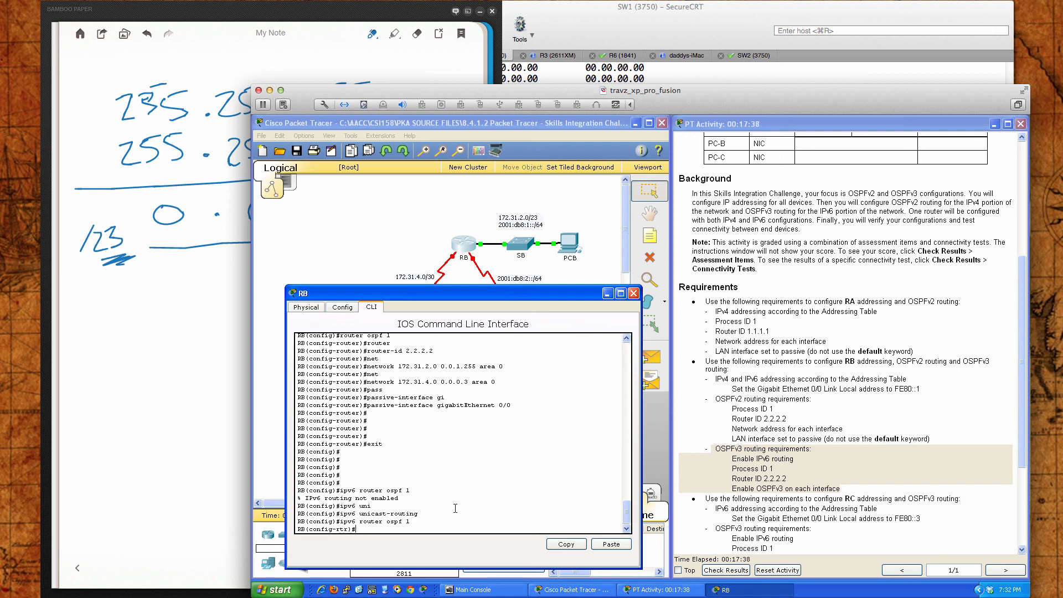
type("rou")
key("Tab")
type("2.2.2.2")
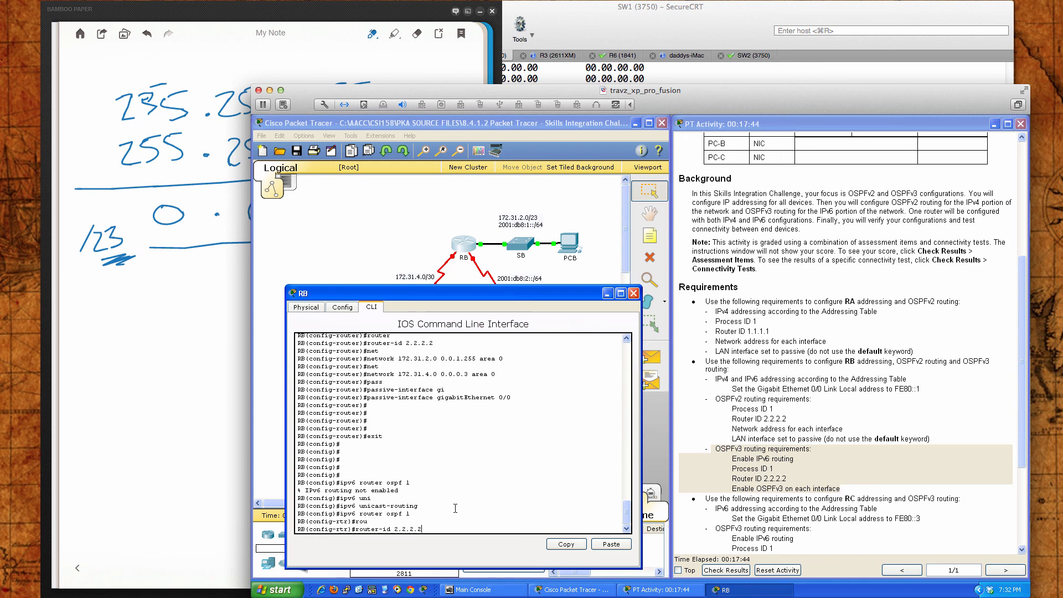
key("Return")
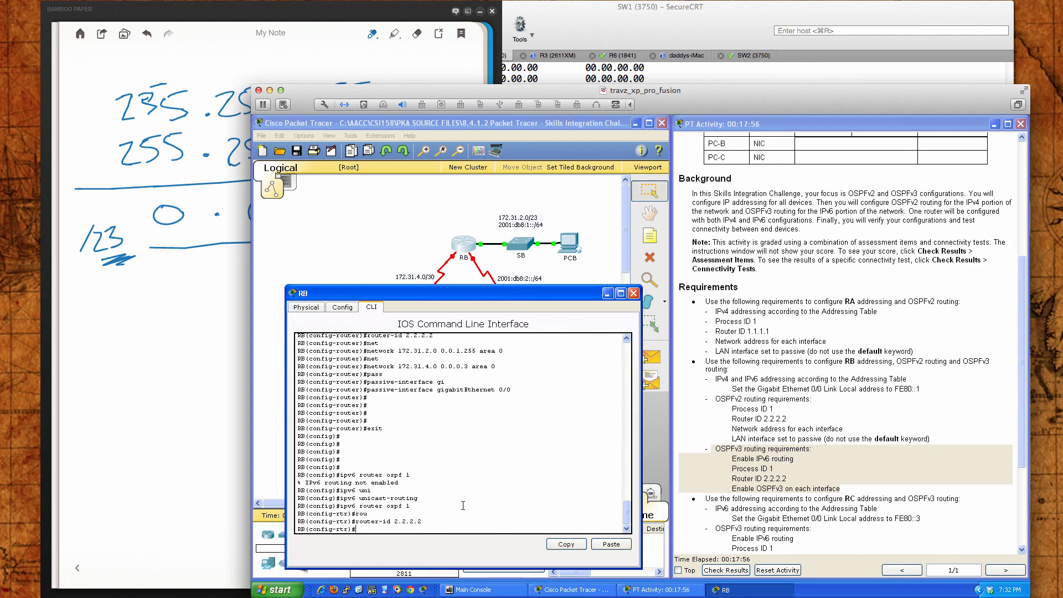
Leave OSPFv3 router configuration on RB and return to global configuration mode.
scroll(711, 471, "up", 3)
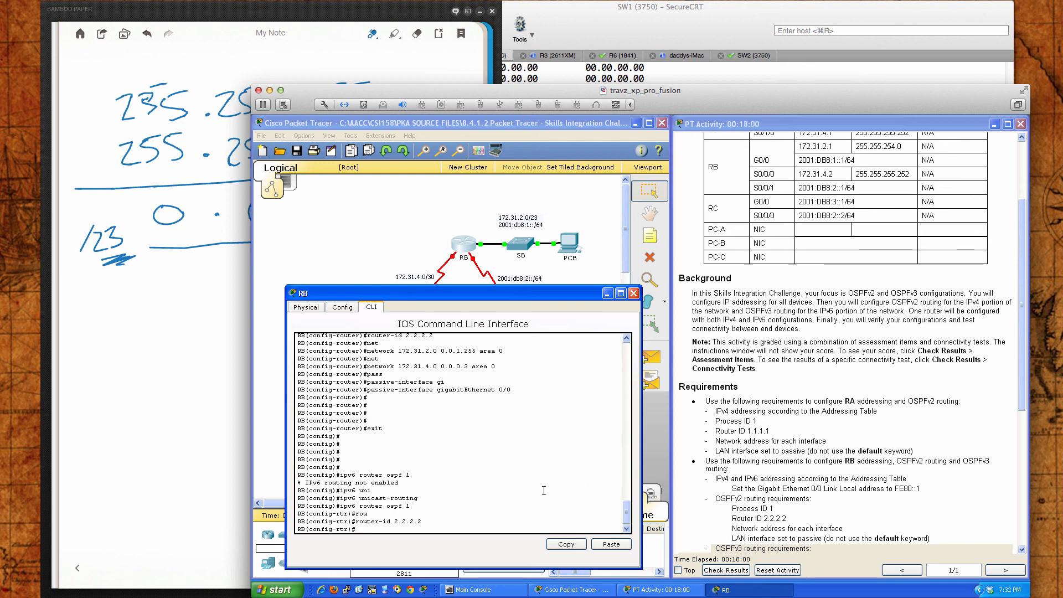
key("Return")
key("Return")
key("Return")
type("exit")
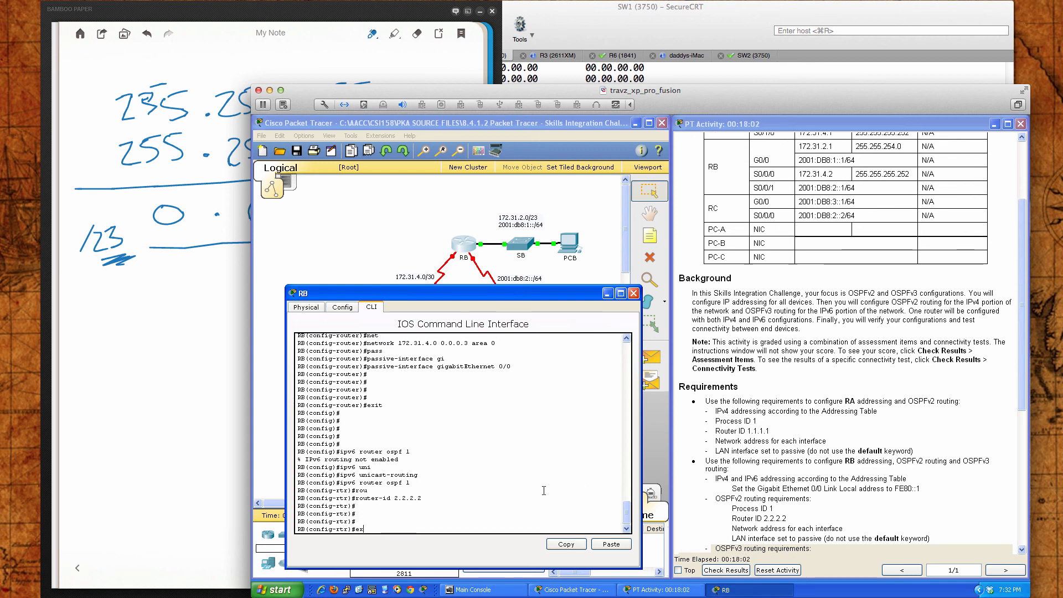
key("Return")
key("Return")
key("Return")
key("Return")
key("Return")
Enable OSPFv3 process 10 in area 0 on RB's GigabitEthernet 0/0 interface.
type("gi")
key("Tab")
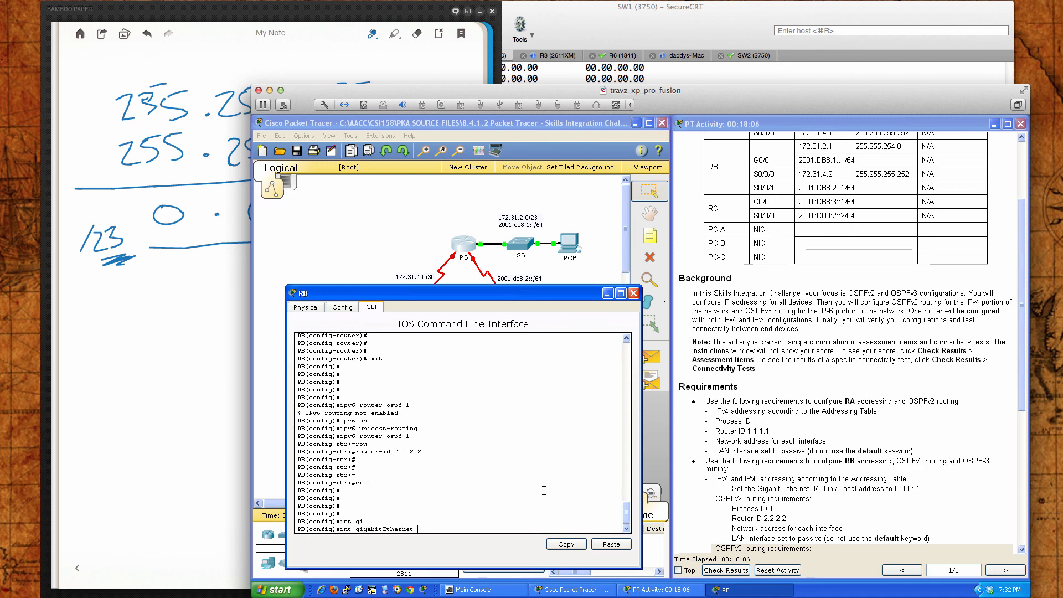
type("0/0")
key("Return")
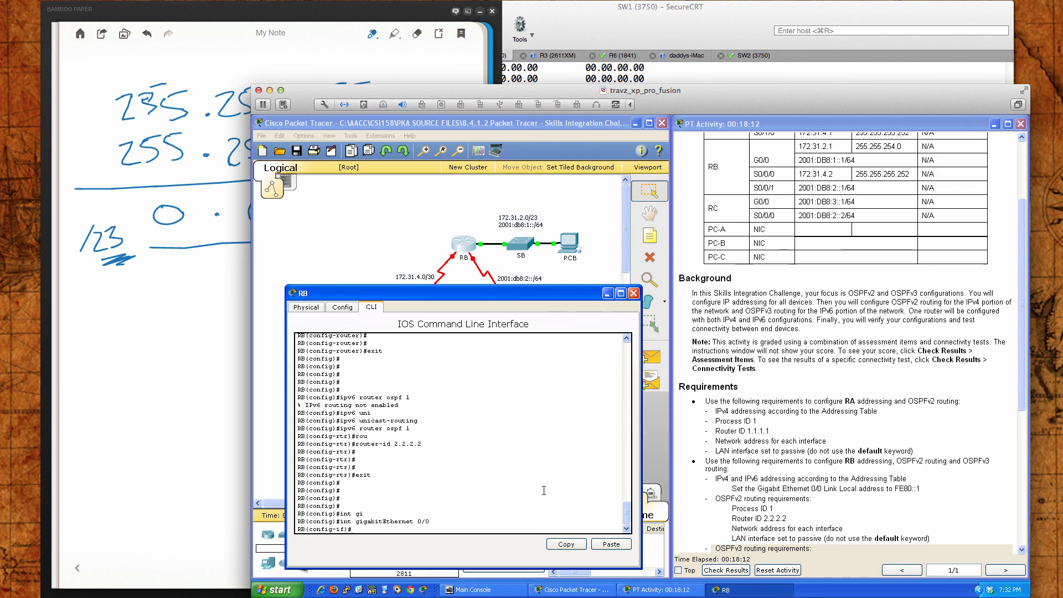
type("ipv6 ospf 10 area 0")
key("Return")
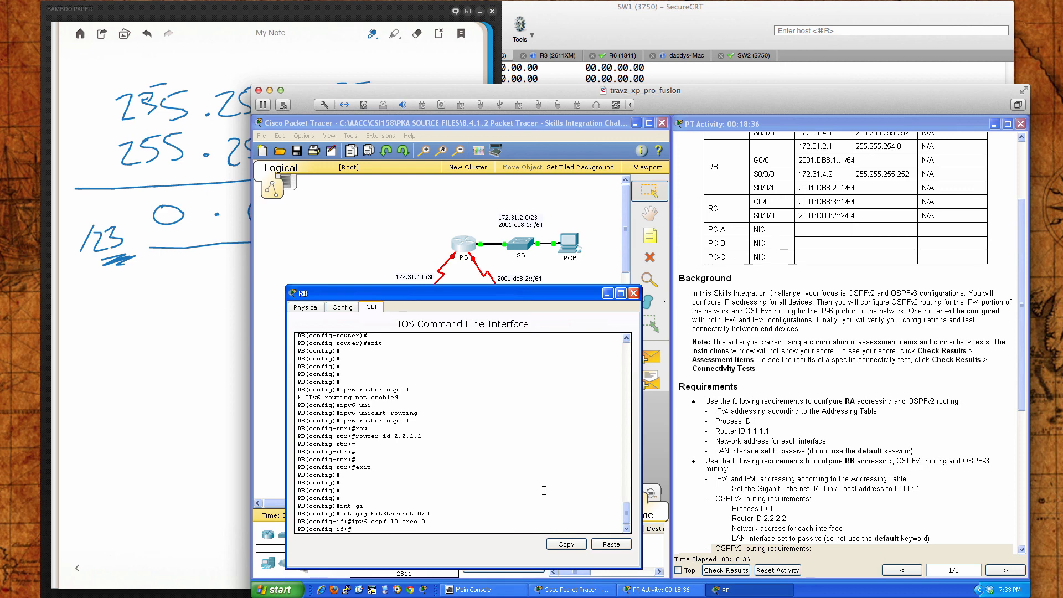
Enable OSPFv3 process 10 in area 0 on RB's Serial 0/0/1 interface.
type("int s0/0/1")
key("Return")
key("Up")
key("Up")
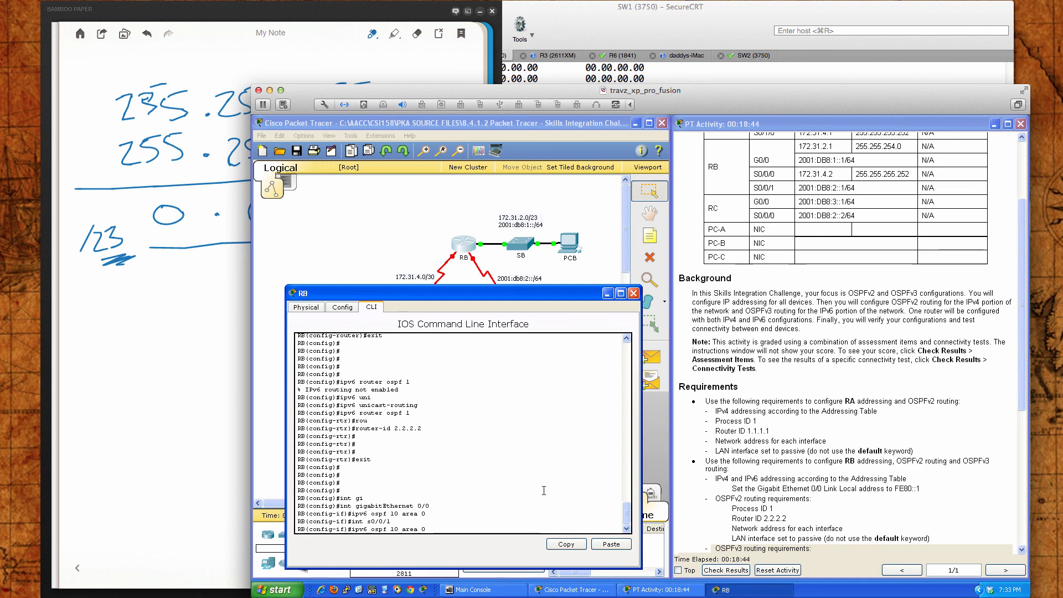
key("Return")
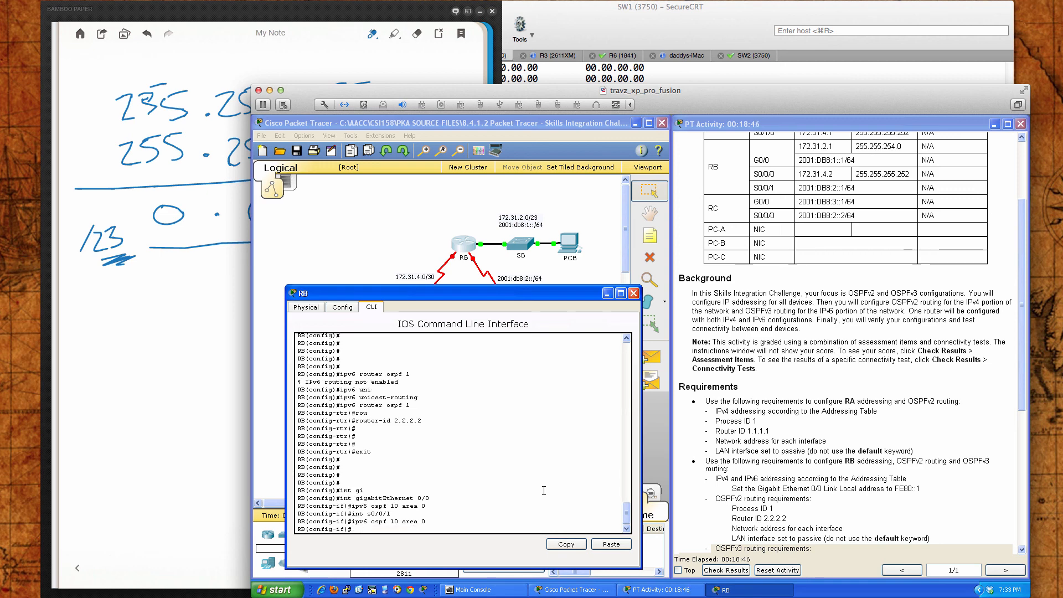
key("Return")
key("Return")
key("Return")
Recheck RB's OSPFv3 requirements in the instructions, then end configuration mode and save RB's configuration to memory.
scroll(725, 489, "down", 1)
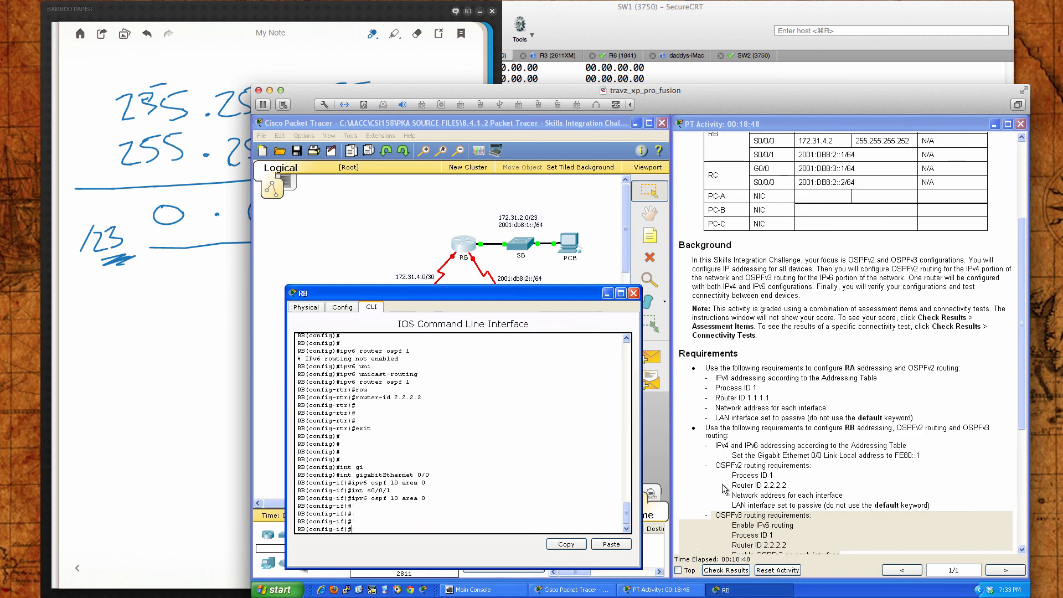
scroll(726, 489, "down", 2)
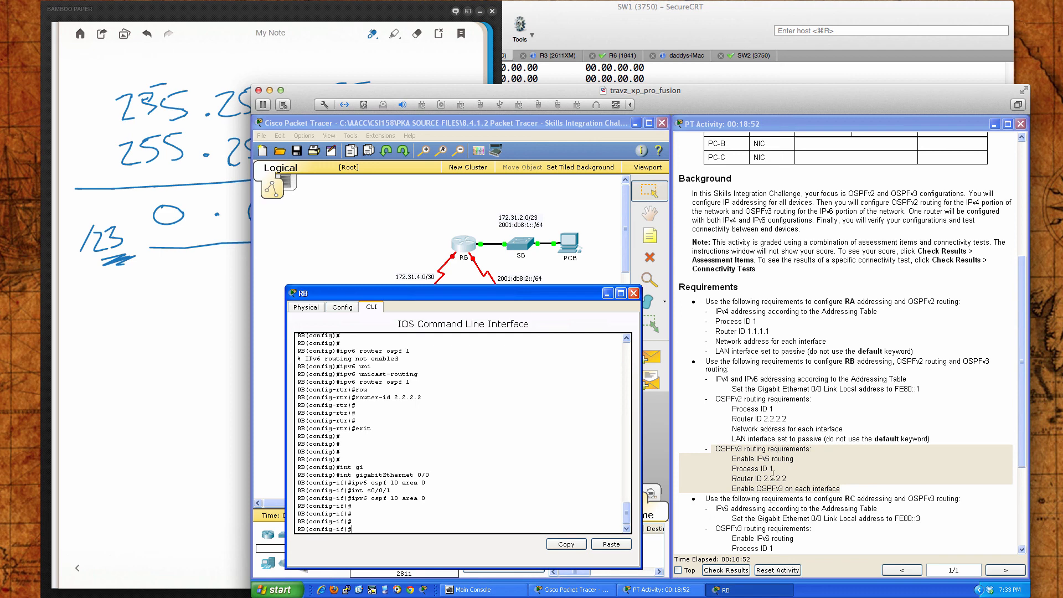
left_click(847, 487)
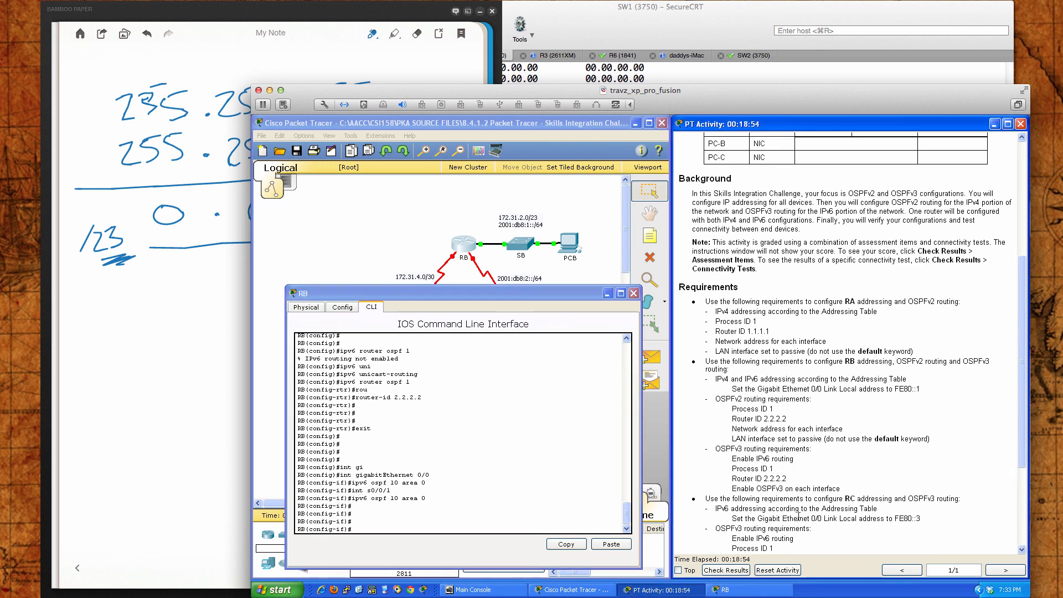
left_click(550, 472)
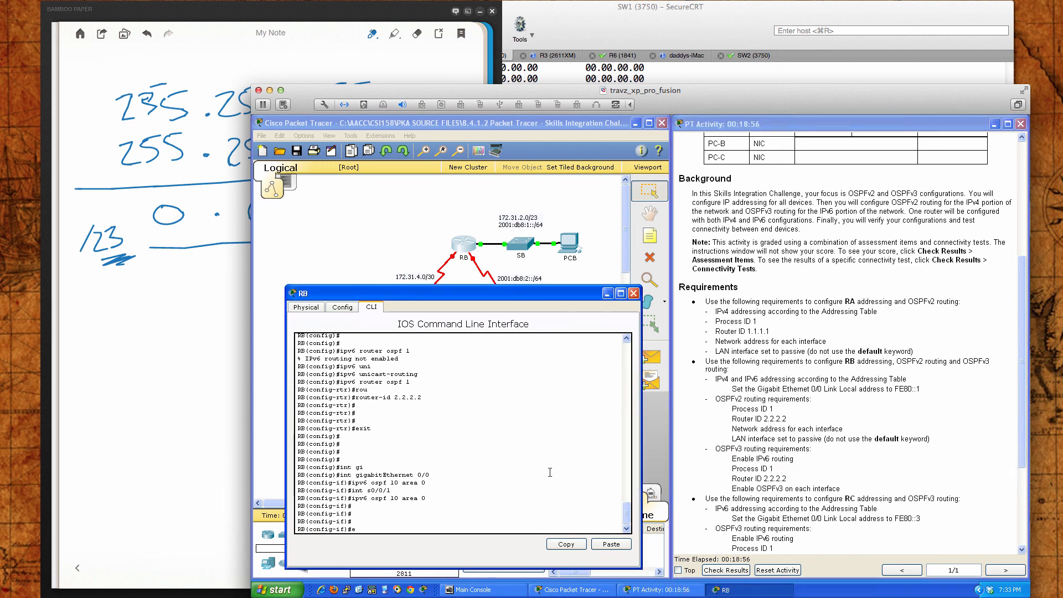
type("end")
key("Return")
key("Return")
key("Return")
type("wri mem")
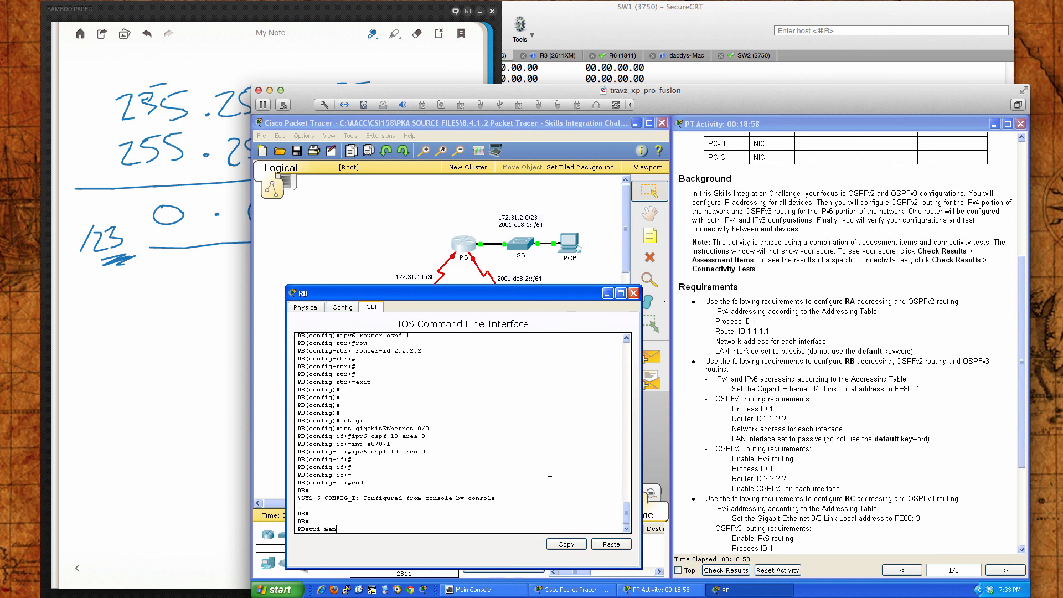
key("Return")
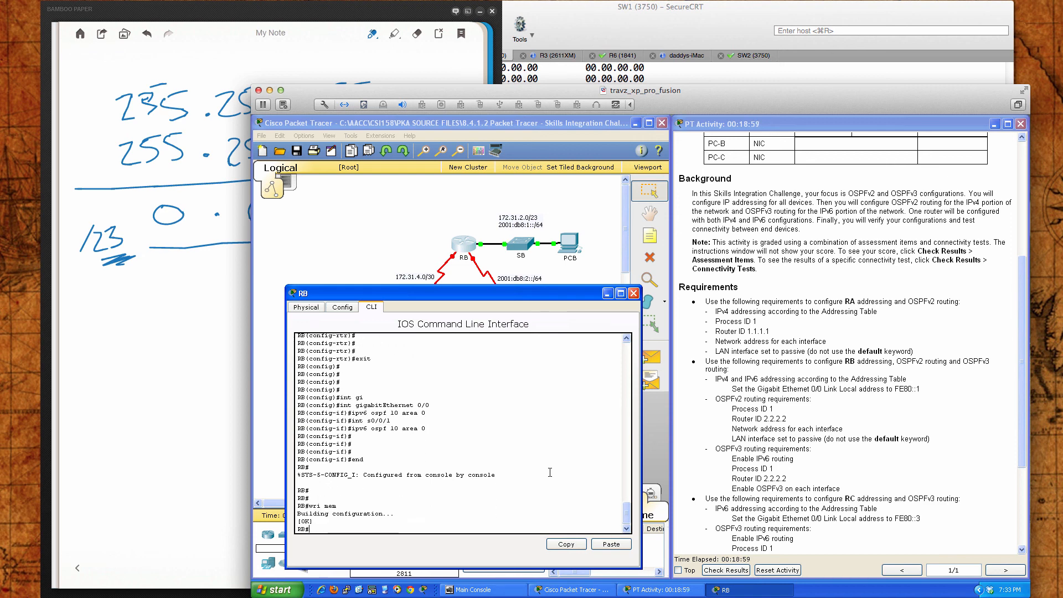
Close RB's window and check the activity results, examining the assessment items for the PCs and routers RA, RB and RC.
left_click(634, 293)
left_click(726, 570)
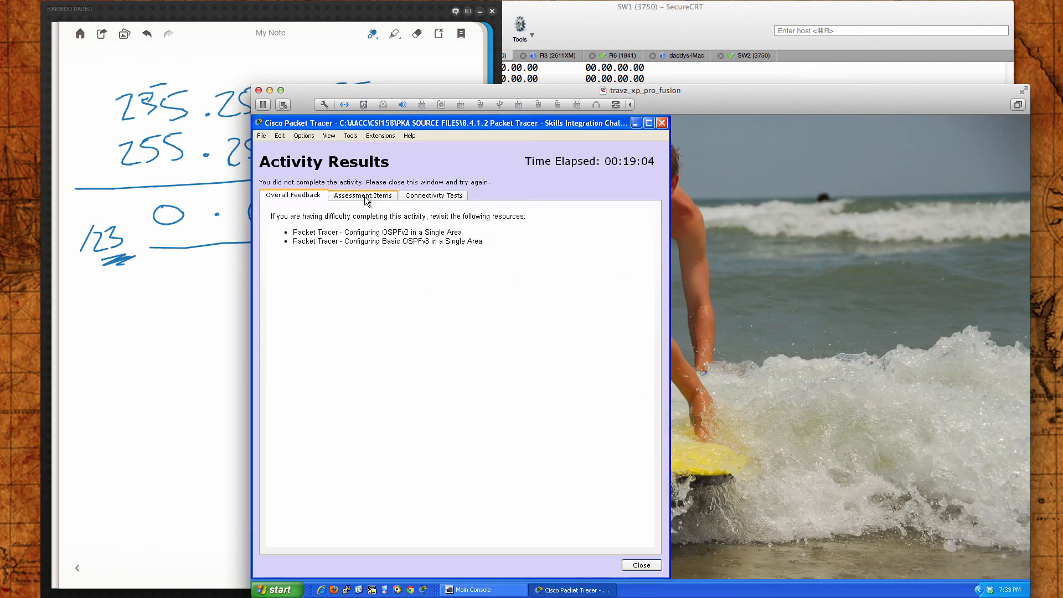
left_click(365, 200)
scroll(391, 358, "down", 2)
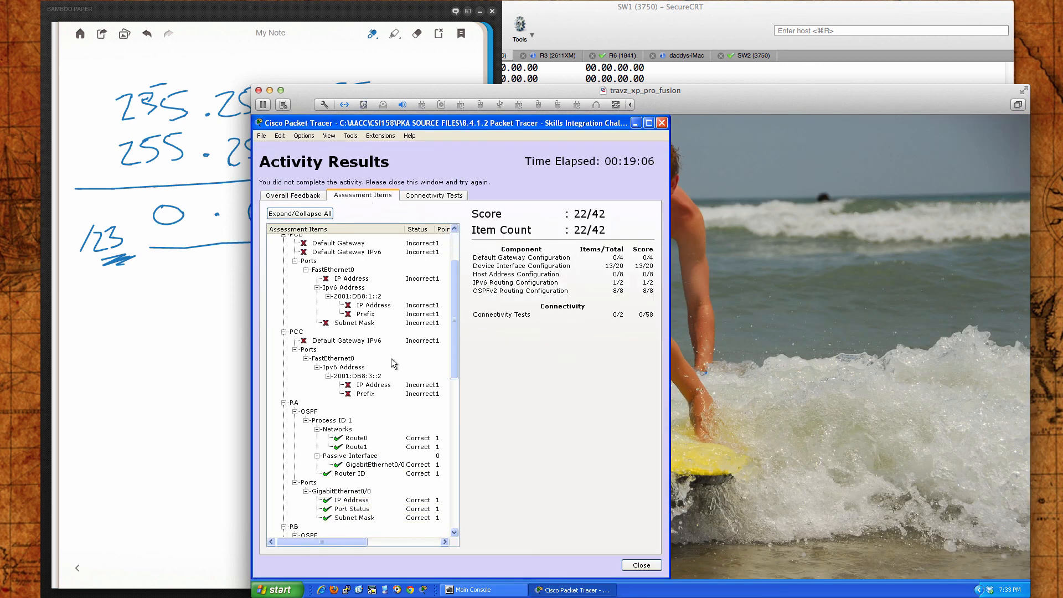
scroll(391, 358, "down", 3)
scroll(384, 355, "down", 2)
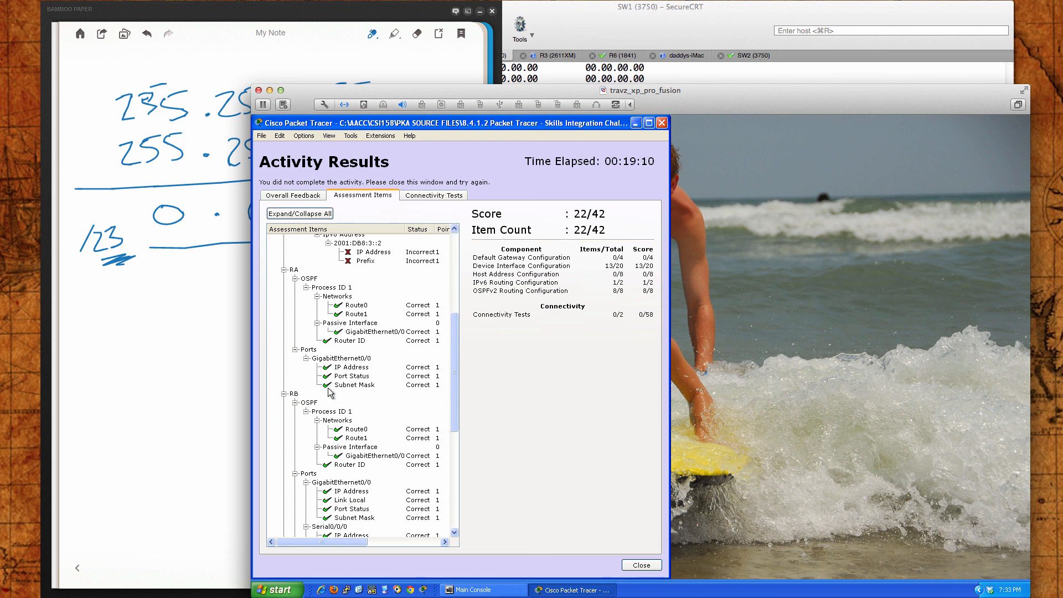
scroll(329, 392, "down", 5)
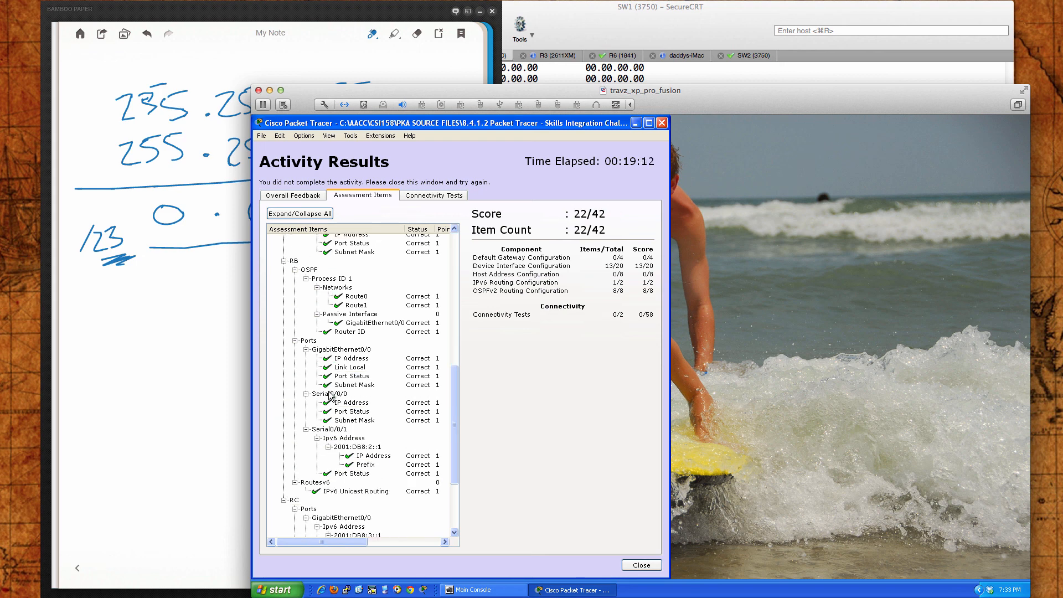
scroll(329, 394, "down", 3)
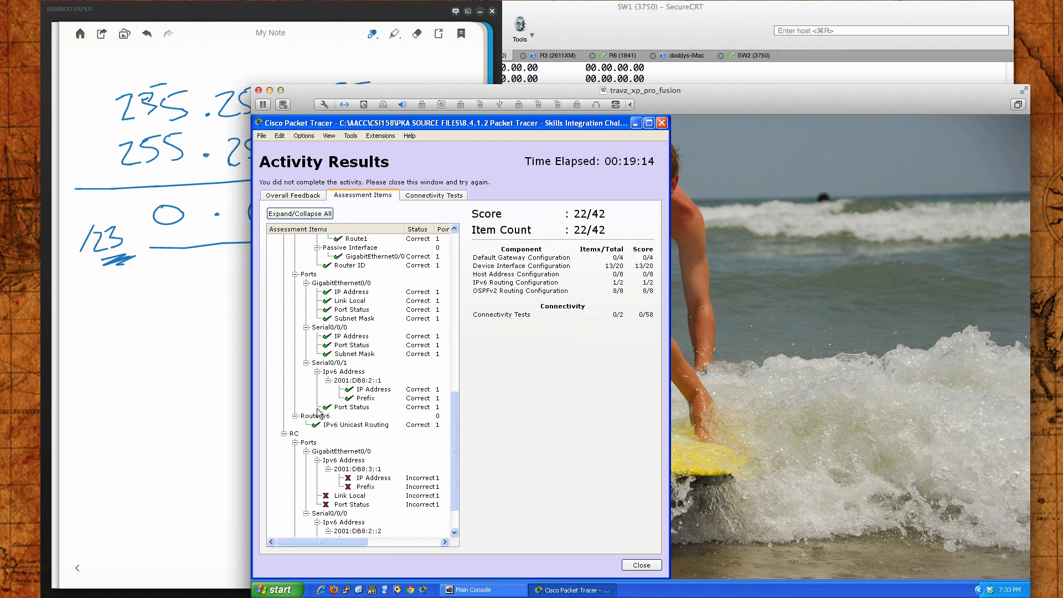
scroll(321, 427, "down", 2)
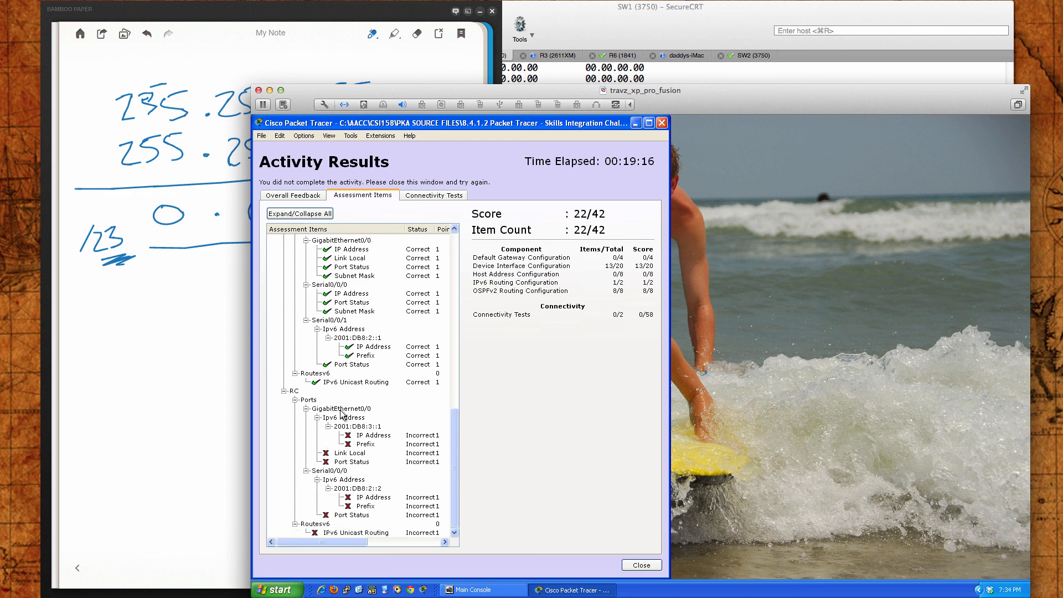
Review the assessment items for the PCs and routers once more, and close the activity results.
scroll(330, 455, "up", 12)
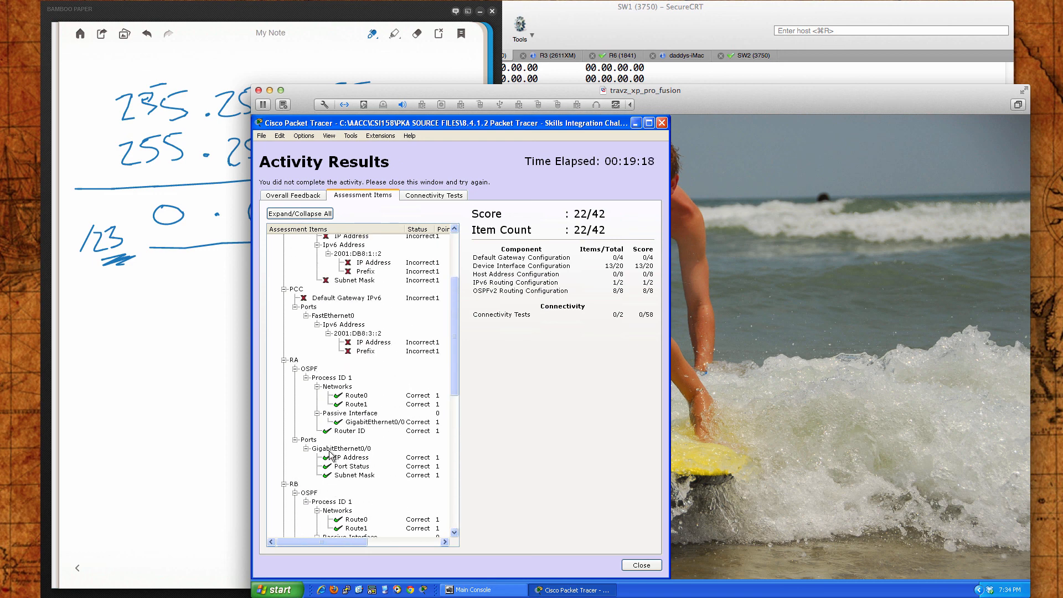
scroll(331, 455, "up", 4)
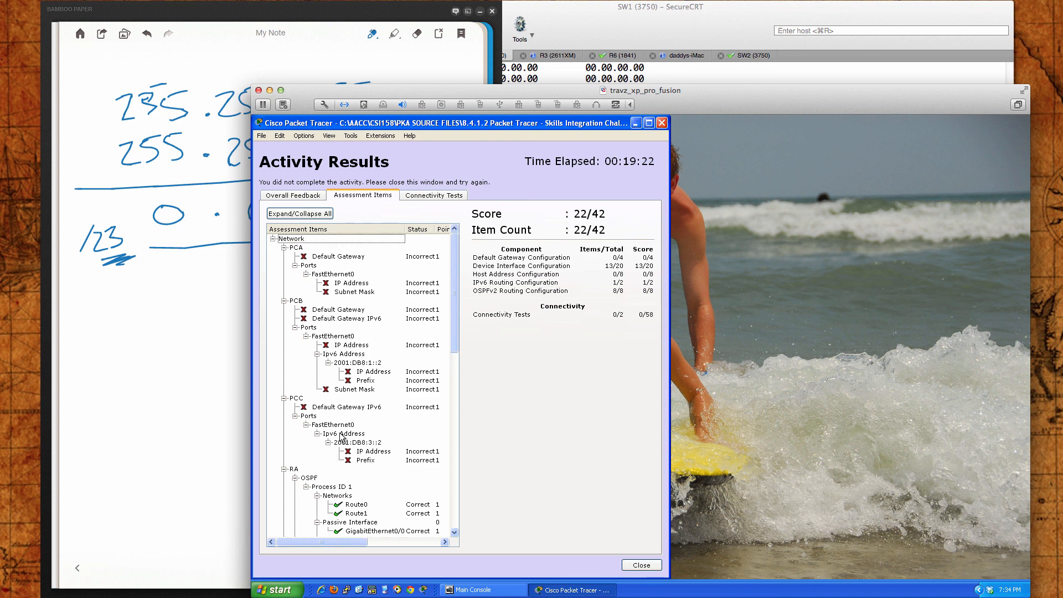
left_click(638, 564)
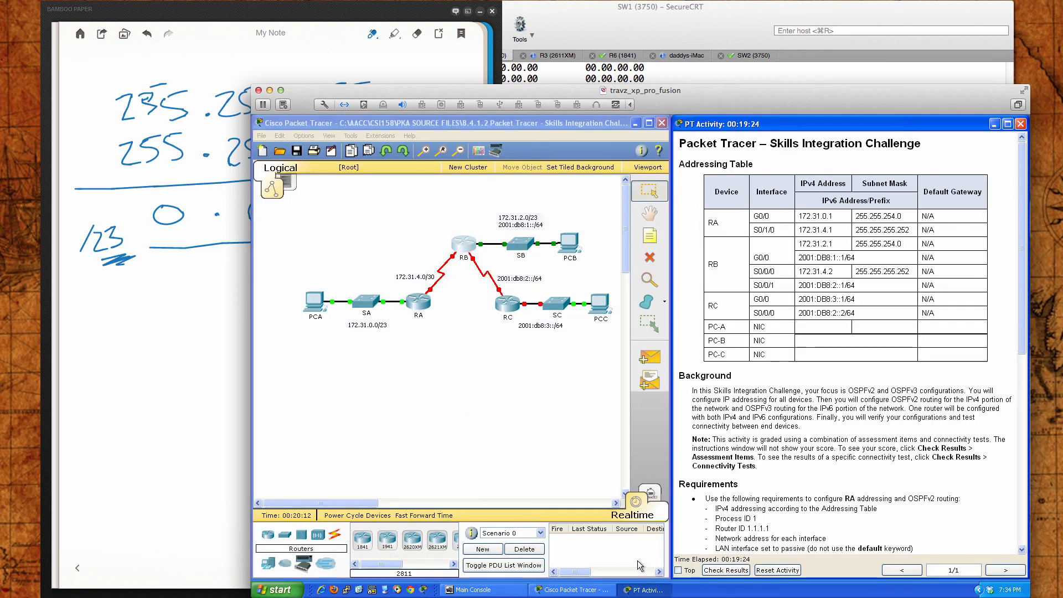
Open router RC's command line, move its window clear of the addressing table, and enter privileged EXEC mode.
left_click(510, 305)
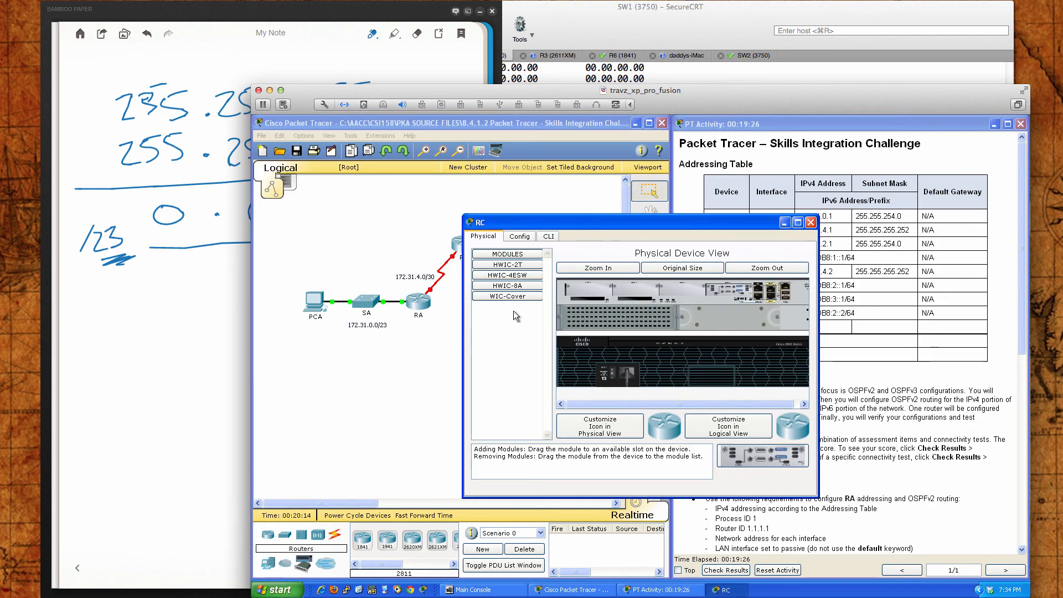
left_click_drag(628, 228, 470, 298)
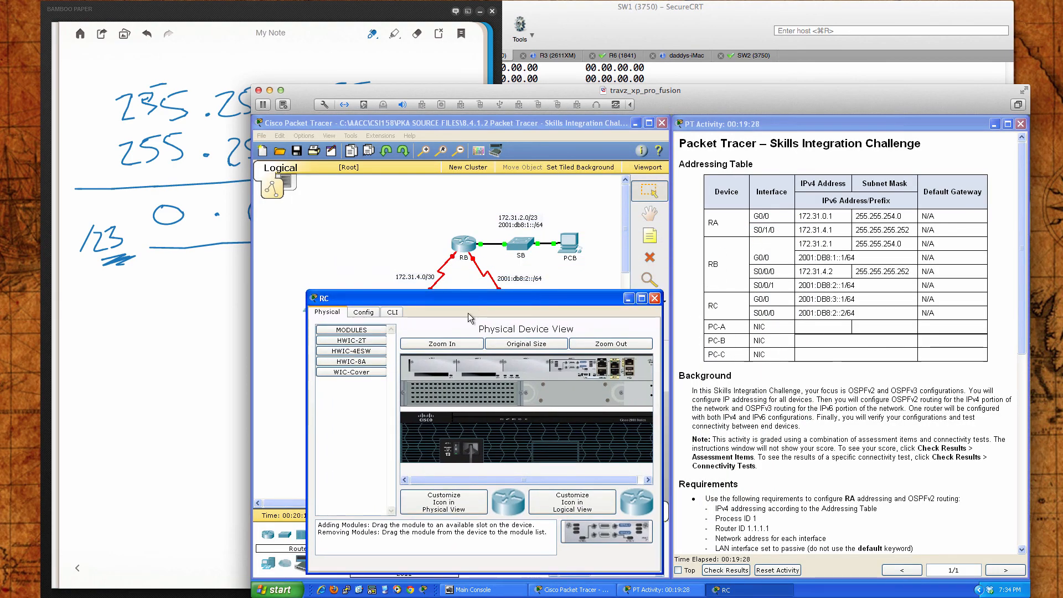
left_click(392, 313)
key("Return")
key("Return")
key("Return")
key("Return")
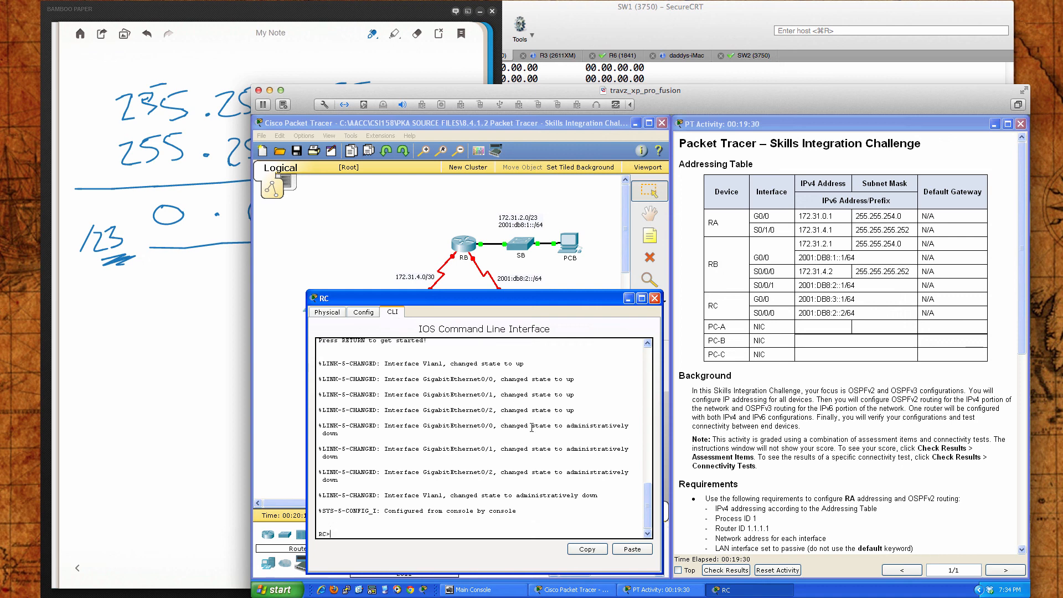
type("en")
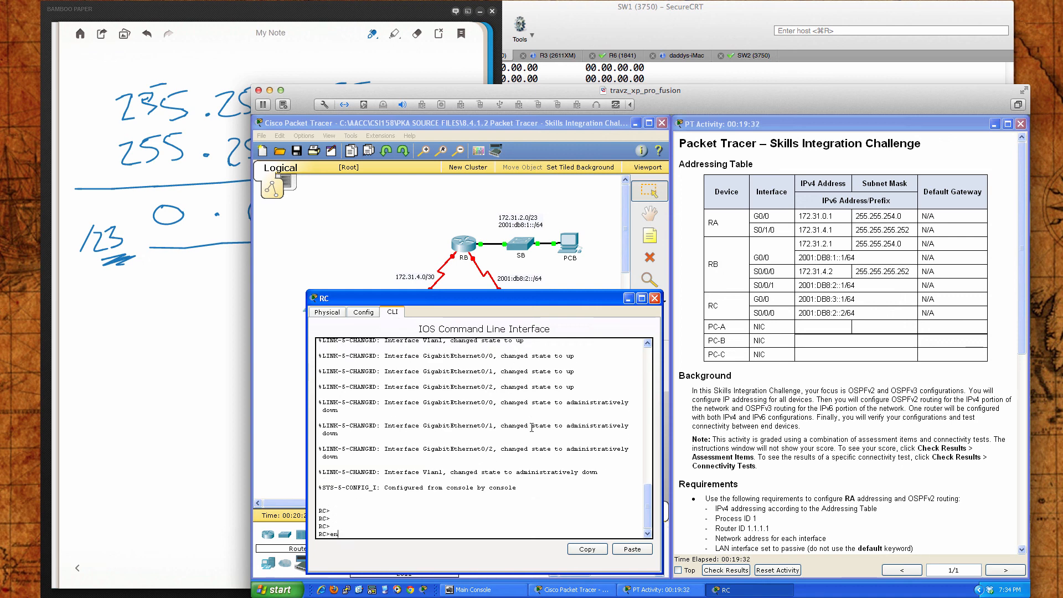
key("Return")
key("Return")
key("Return")
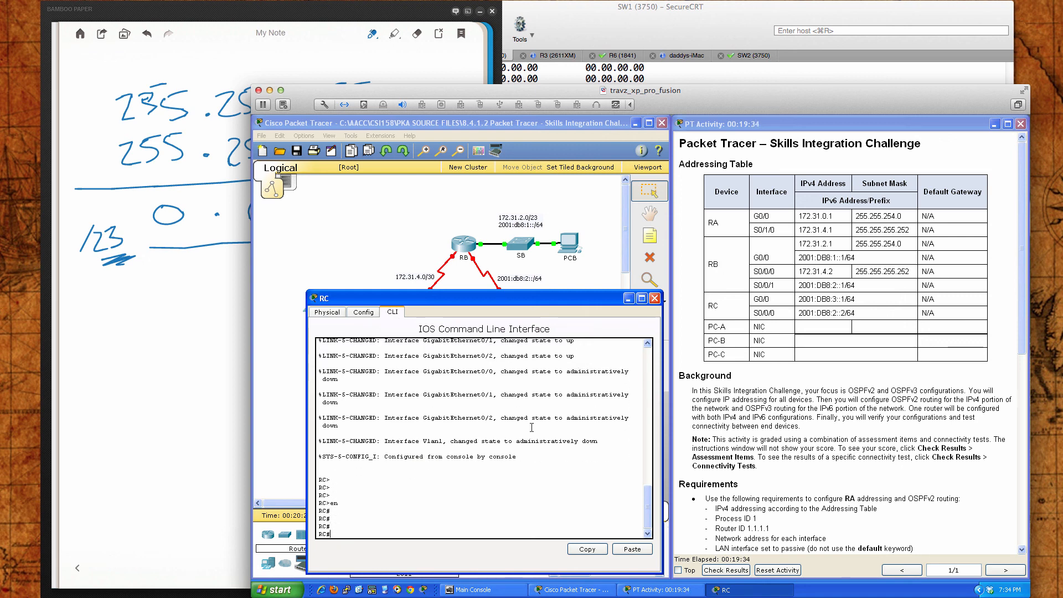
Enter global configuration mode on RC and enable IPv6 unicast routing.
type("conf t")
key("Return")
key("Return")
key("Return")
key("Return")
key("Return")
key("Return")
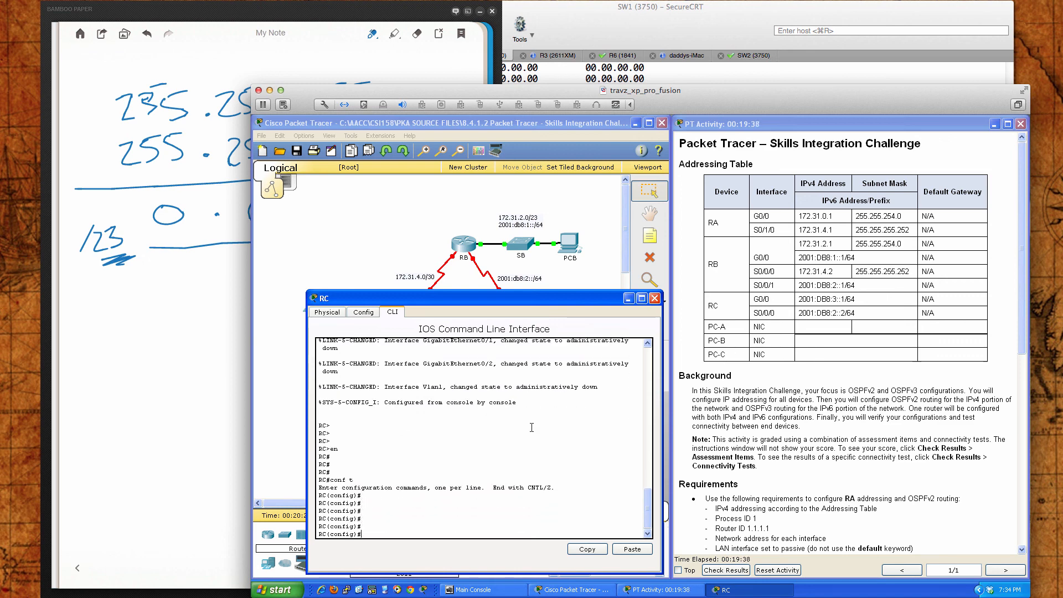
type("ipv6 u")
key("Tab")
key("Return")
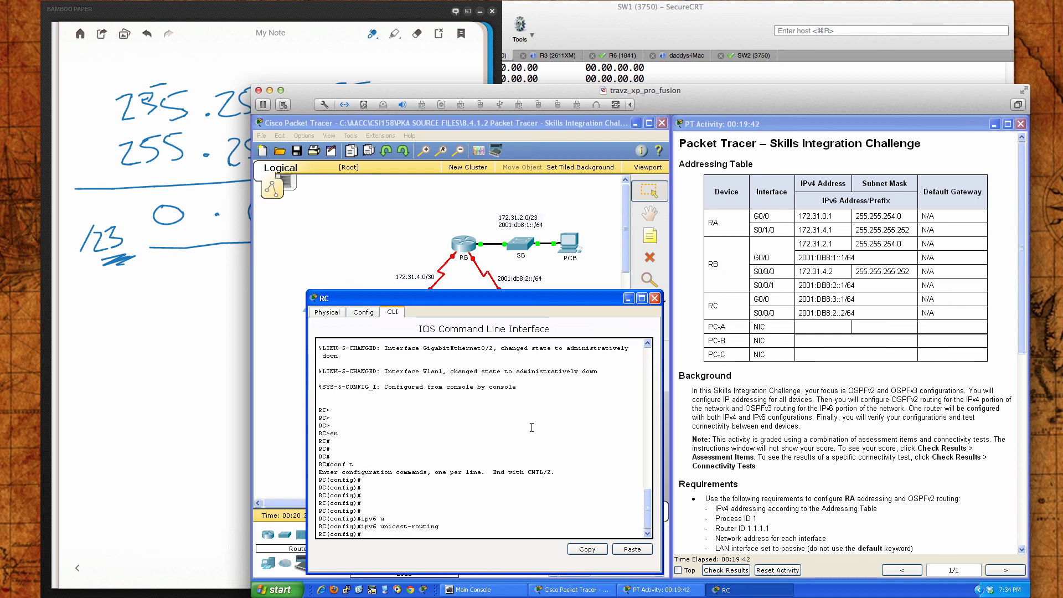
key("Return")
key("Return")
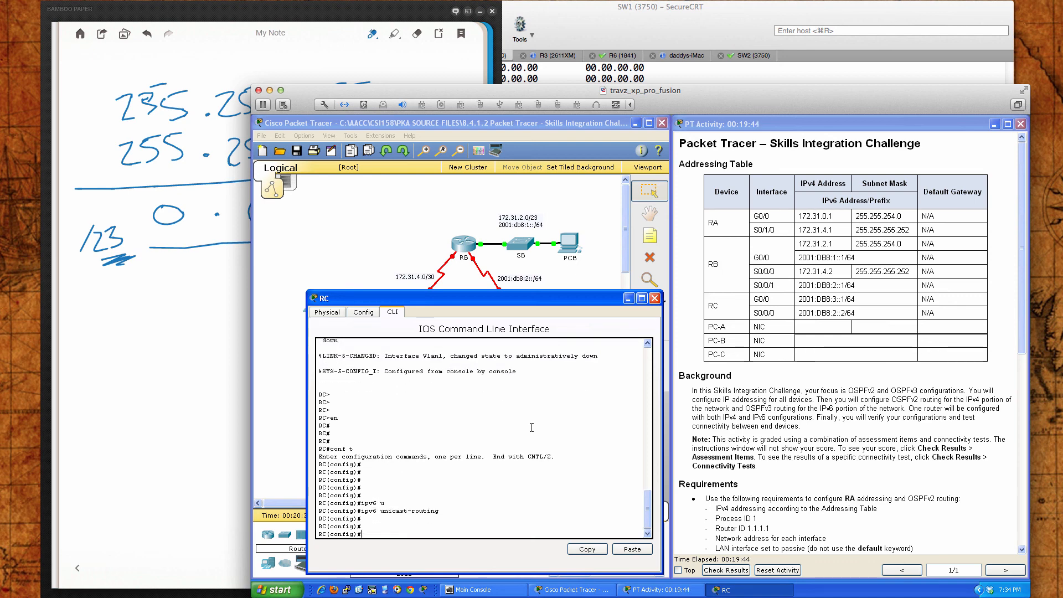
Assign the IPv6 address 2001:db8:2::1/64 to RC's GigabitEthernet 0/0 interface.
type("int")
key("Tab")
type("gi")
key("Tab")
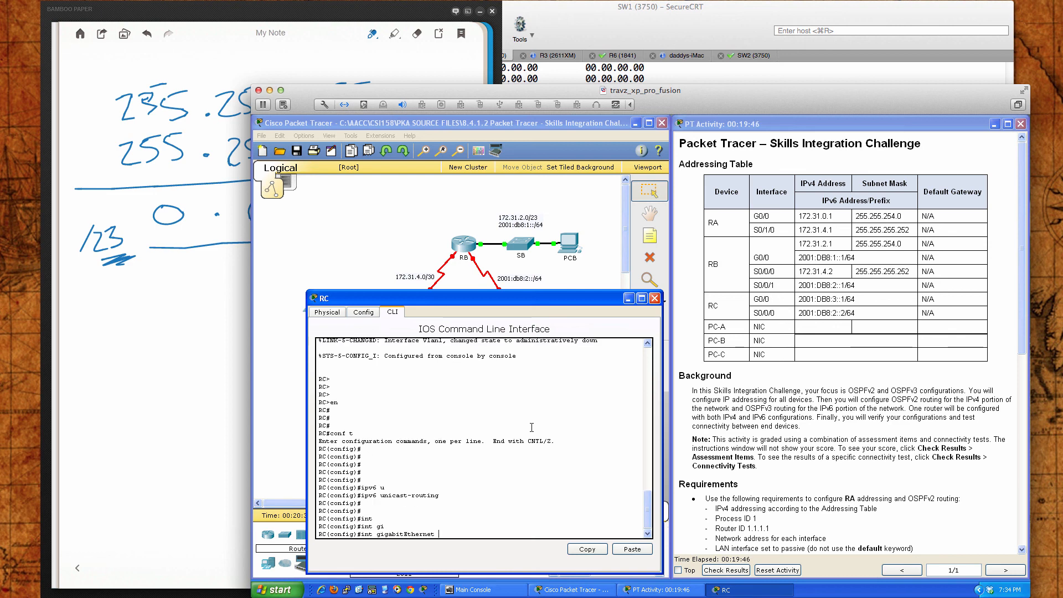
type("0/0")
key("Return")
type("ip")
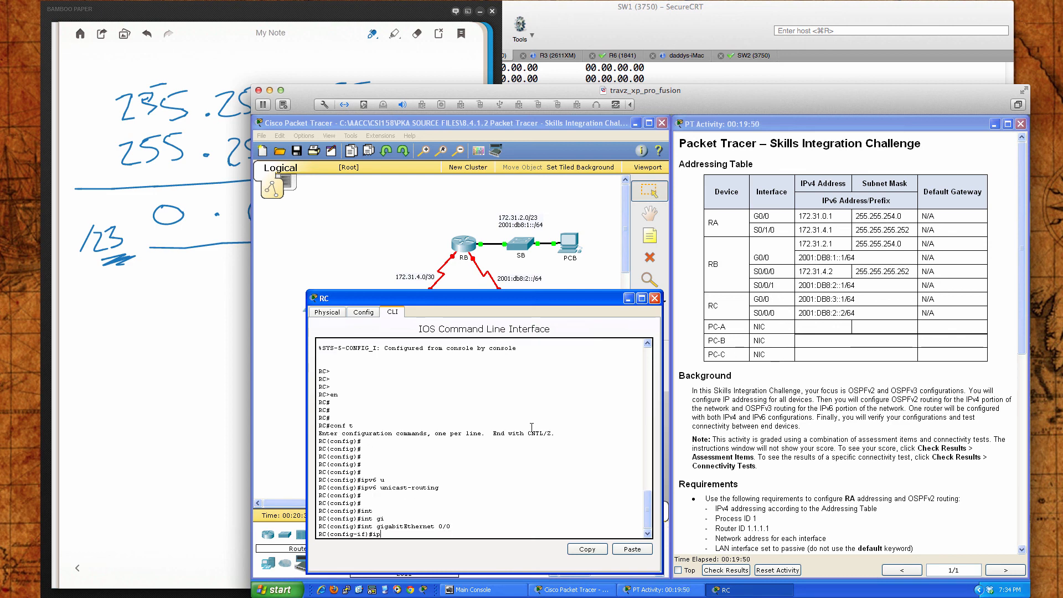
type("v6 add")
key("Tab")
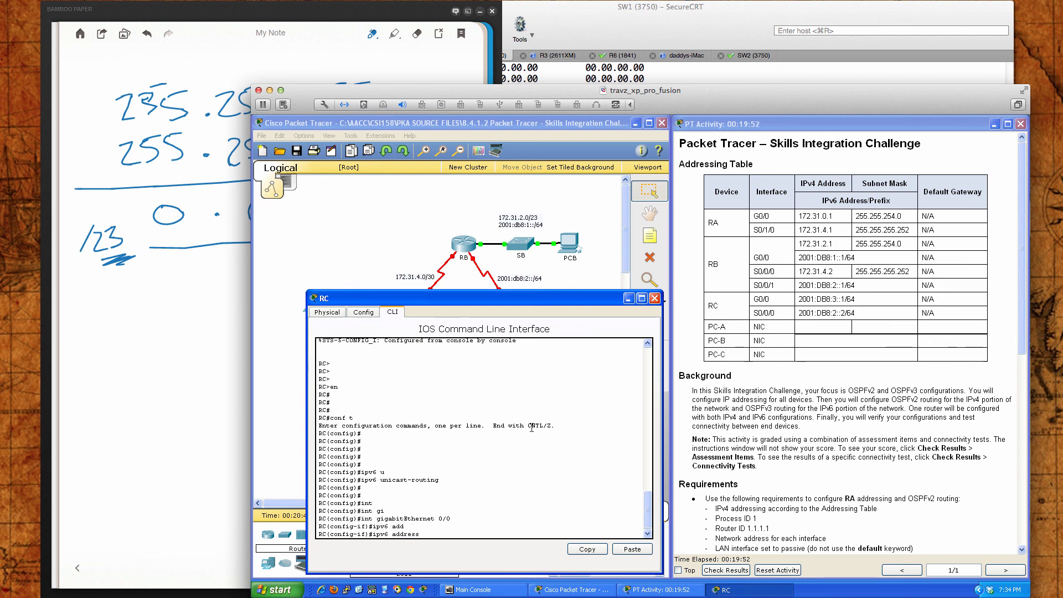
type("2001:db8:2::1/64")
key("Return")
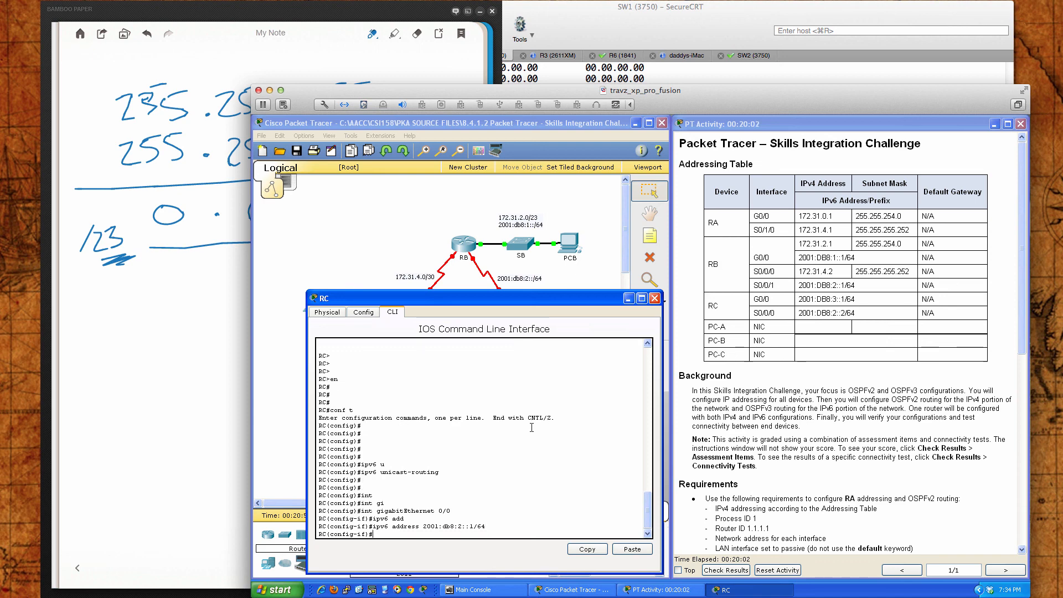
Check RC's addressing requirements in the instructions and set the GigabitEthernet 0/0 link-local address to fe80::3.
scroll(888, 480, "down", 8)
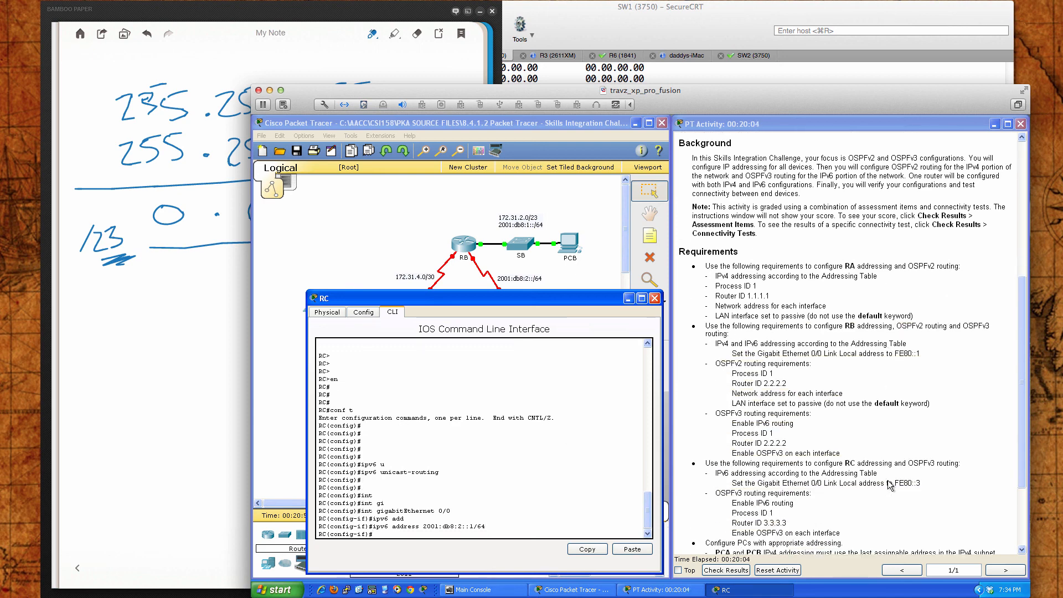
scroll(888, 481, "down", 1)
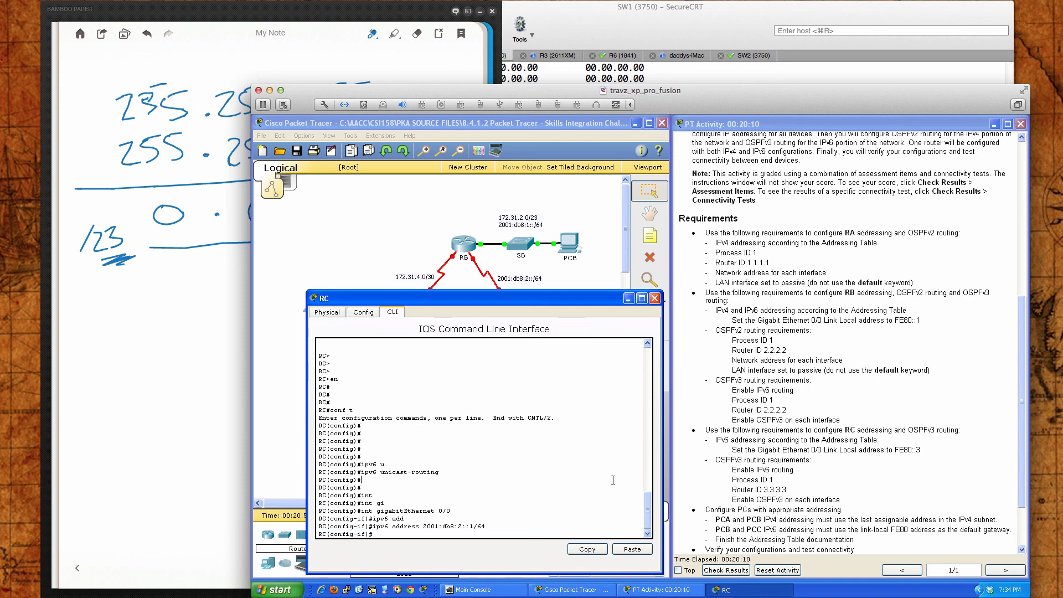
type("ipv6 add")
key("Tab")
type("fe80")
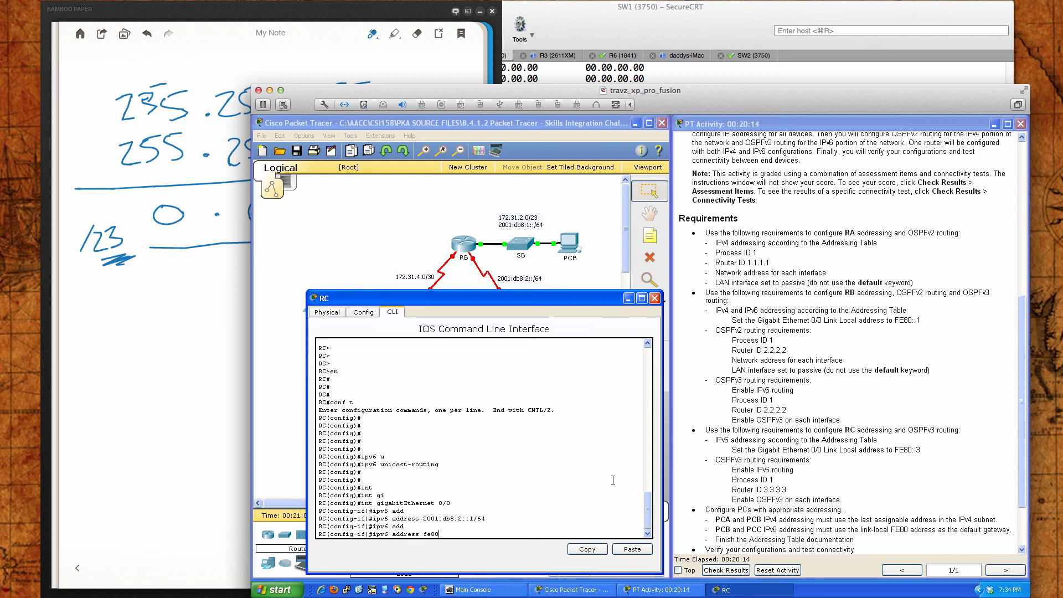
type("::3 li")
key("Tab")
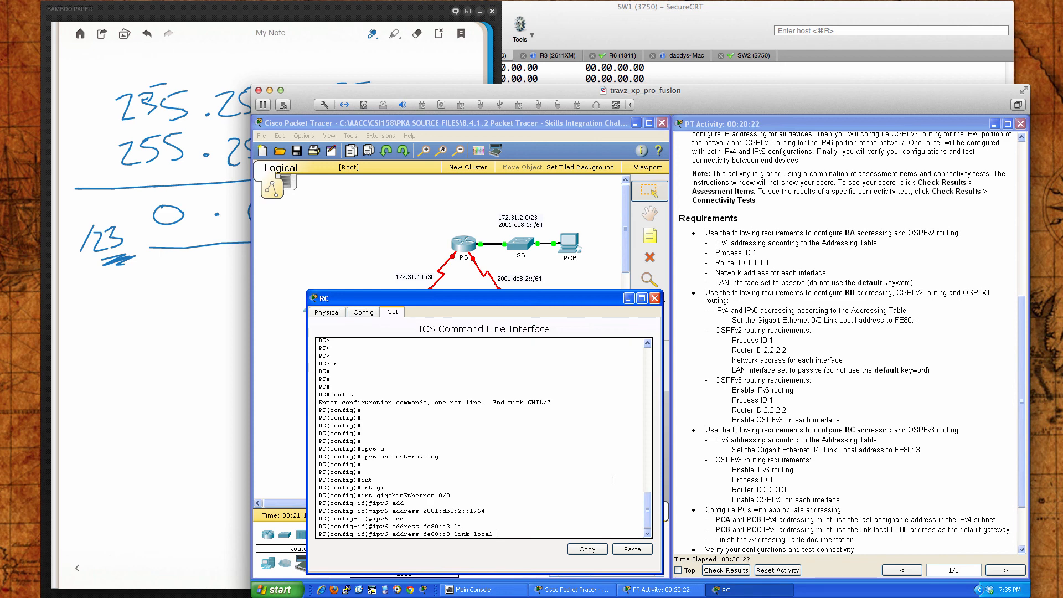
key("Return")
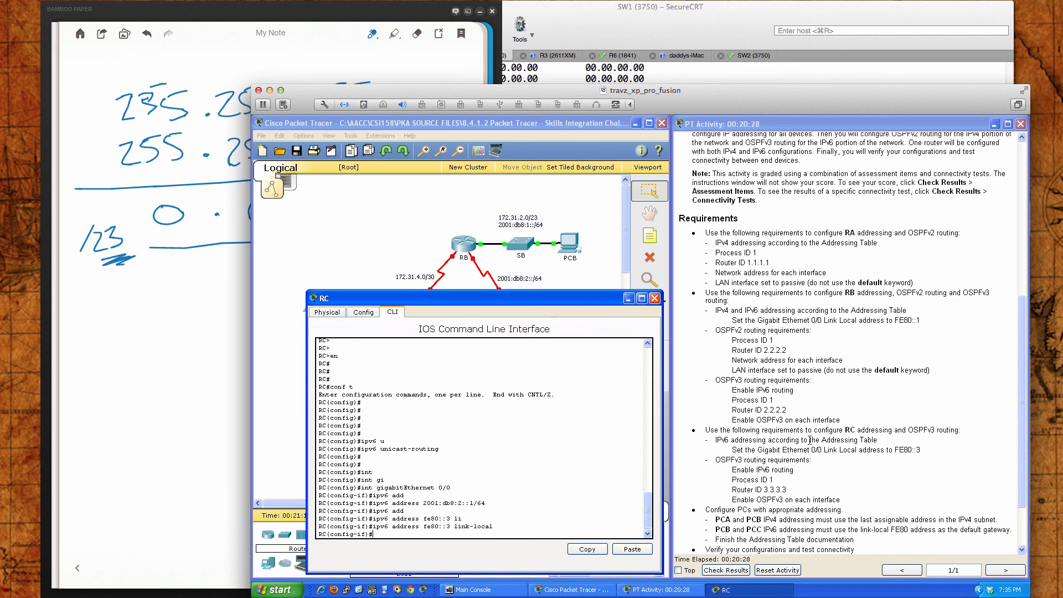
Bring up RC's GigabitEthernet 0/0 interface with no shutdown.
scroll(779, 450, "up", 8)
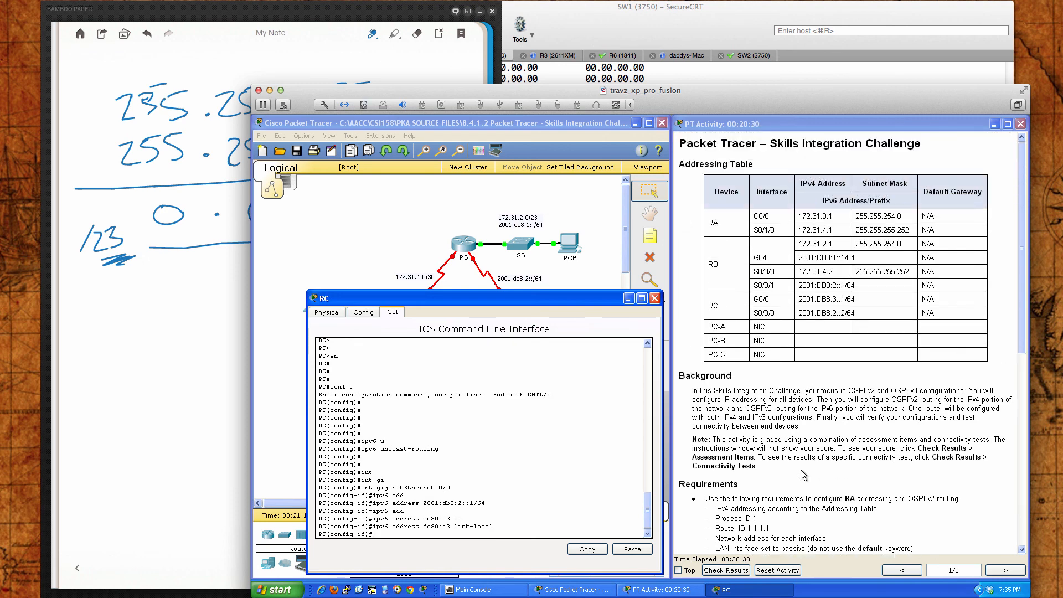
type("no shut")
key("Return")
key("Return")
key("Return")
key("Return")
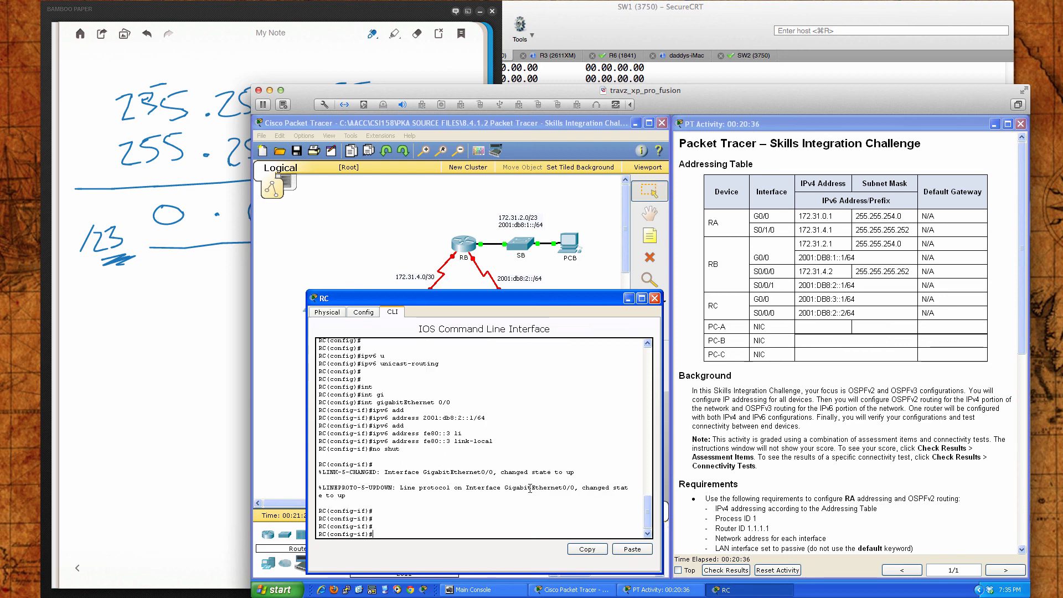
Switch to RC's Serial 0/0/0 interface and bring it up with no shutdown.
type("int s0/0/0")
key("Return")
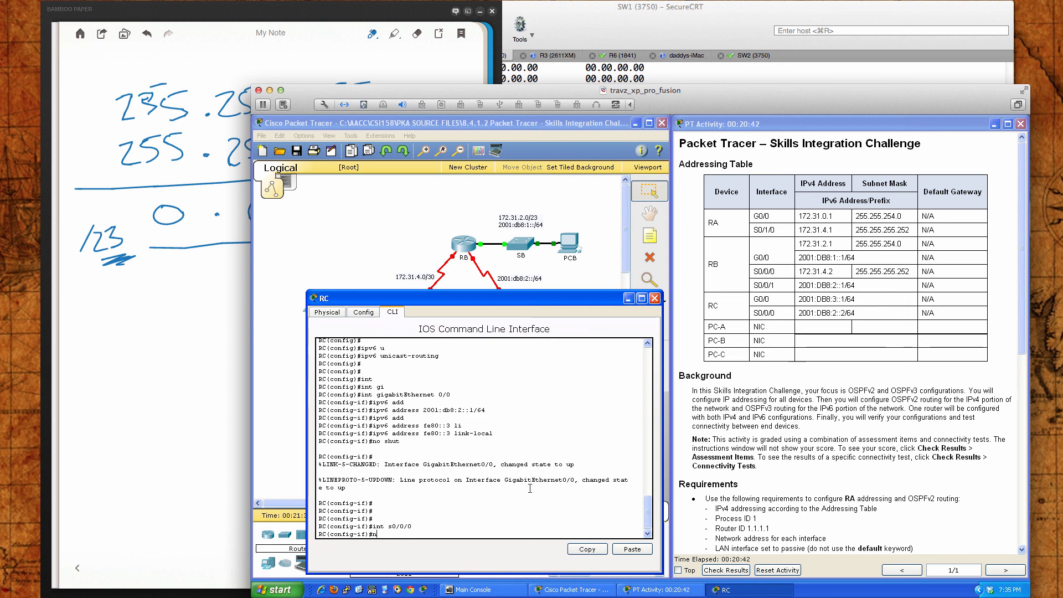
type("no shut")
key("Return")
key("Return")
key("Return")
key("Return")
key("Return")
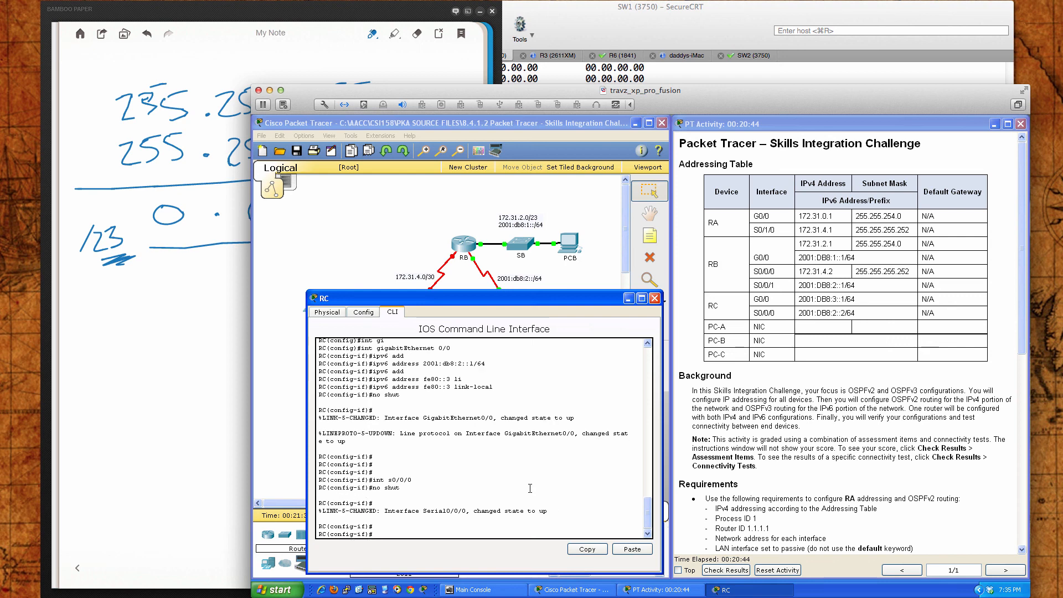
Try to assign the IPv6 address 2001:db8:2::2/64 to RC's Serial 0/0/0 interface.
type("ip")
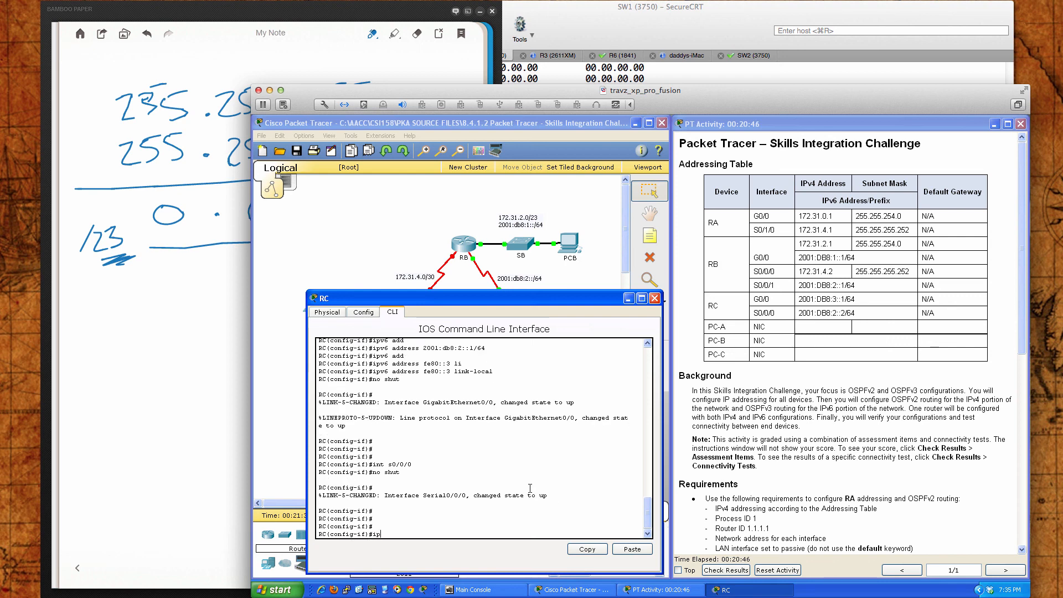
type("v6 add")
key("Tab")
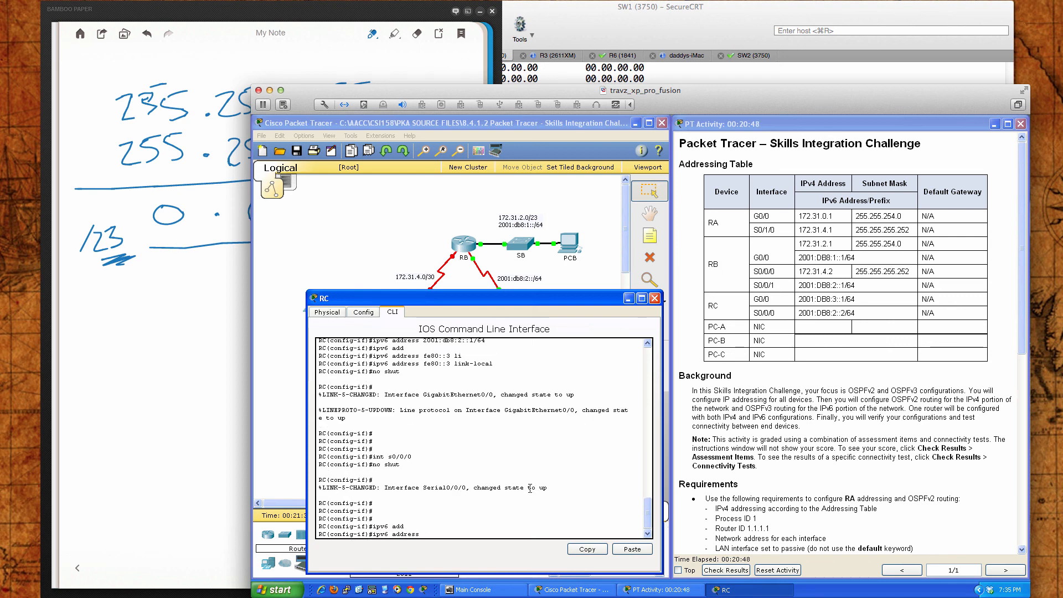
type("2001:db8:")
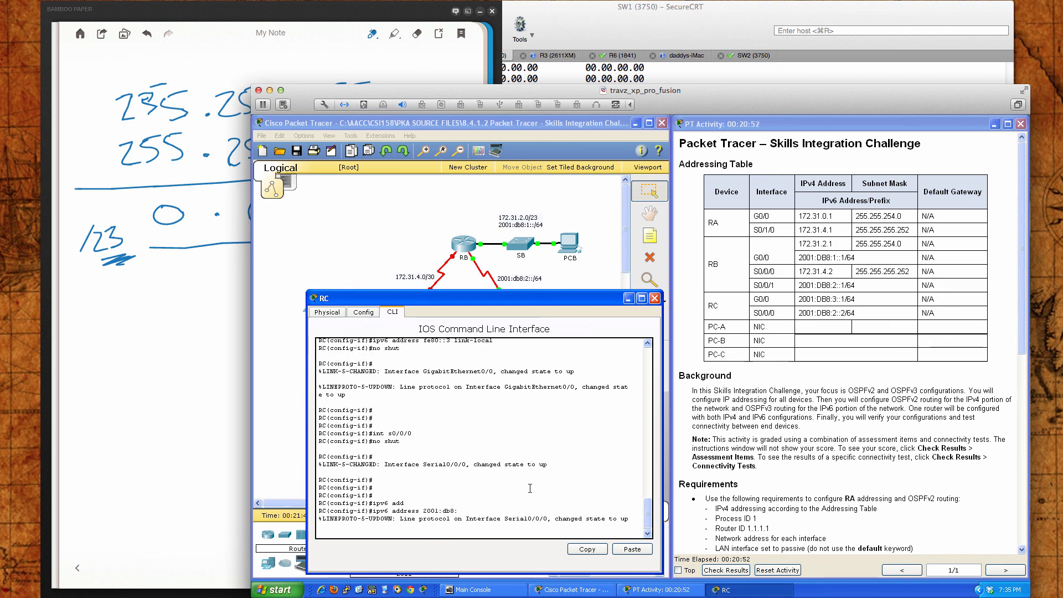
type("2::2/64")
key("Return")
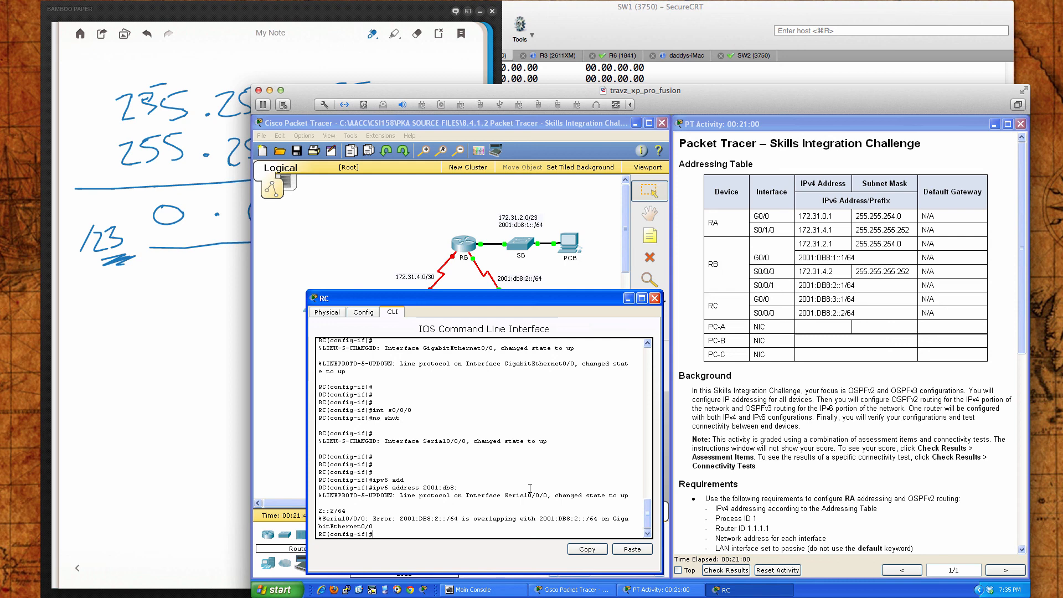
key("Return")
key("Return")
key("Return")
key("Return")
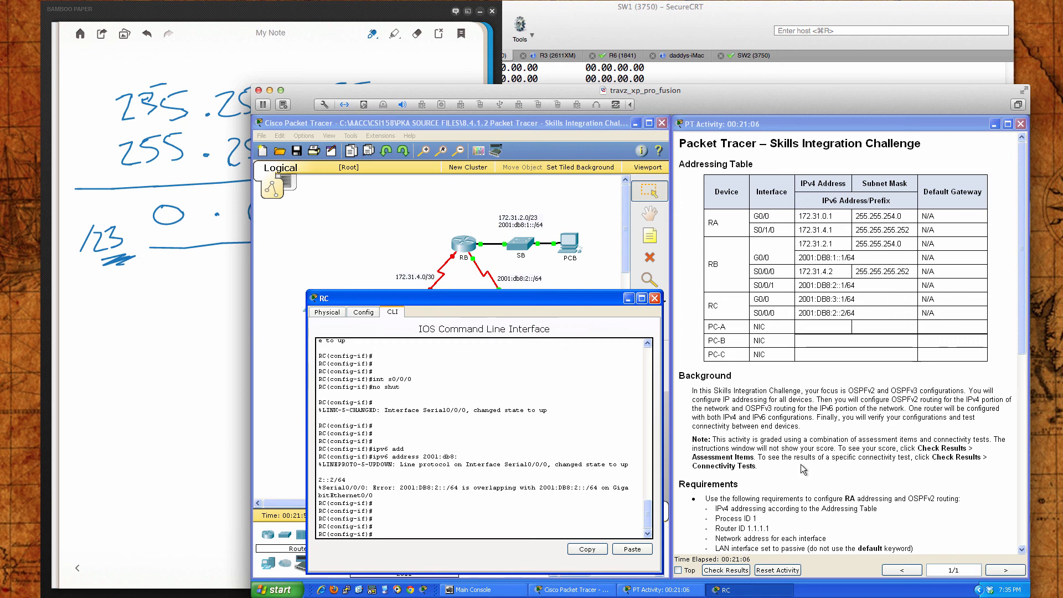
Check RC's OSPFv3 requirements in the instructions, and verify the IPv6 unicast routing setting in its running configuration.
scroll(803, 468, "down", 8)
scroll(803, 468, "down", 3)
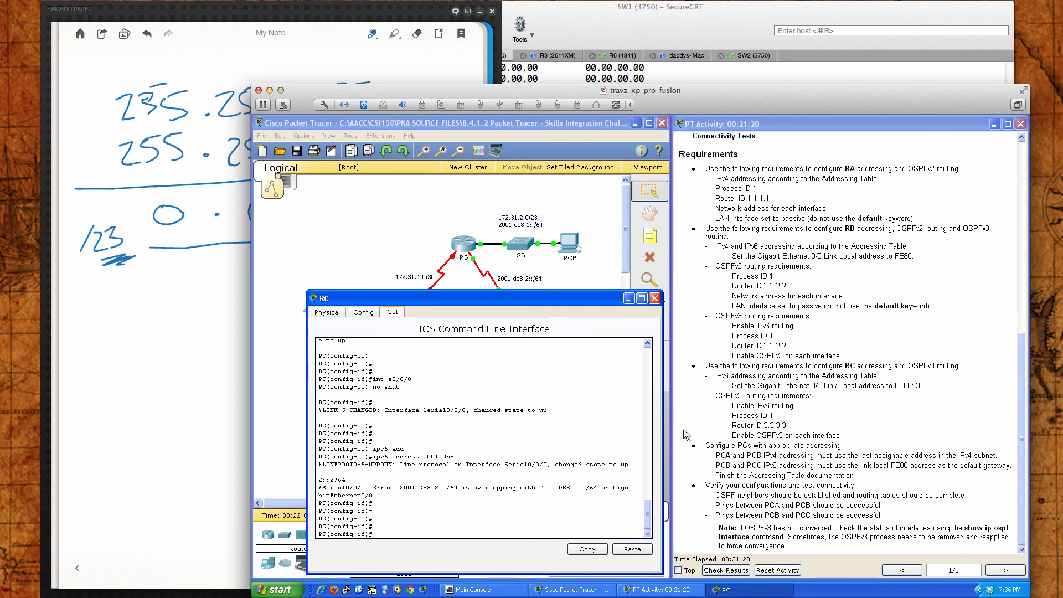
type("h run")
key("Return")
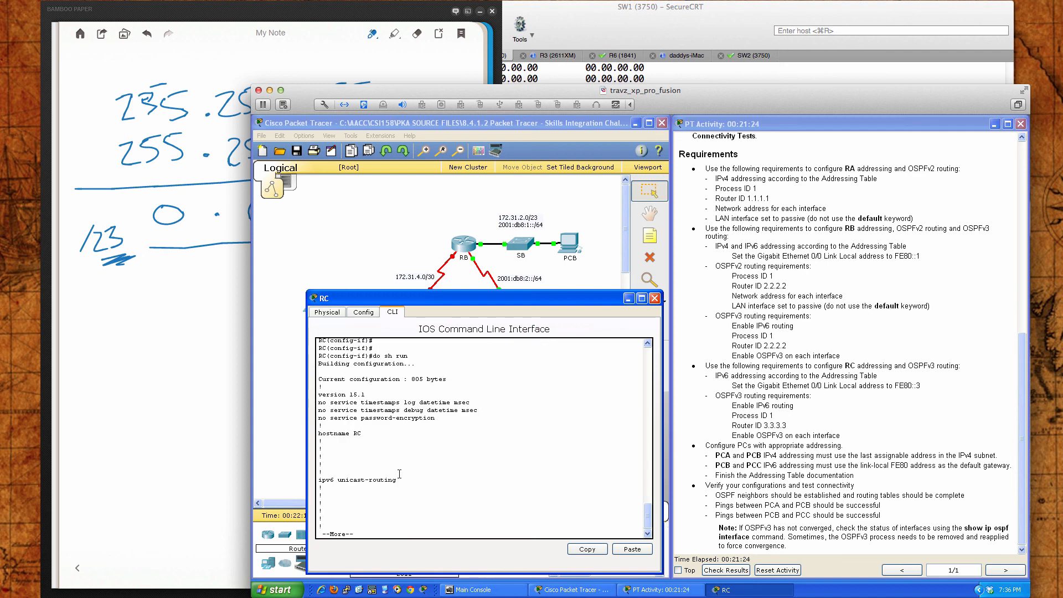
left_click_drag(319, 480, 398, 481)
left_click(398, 478)
key("q")
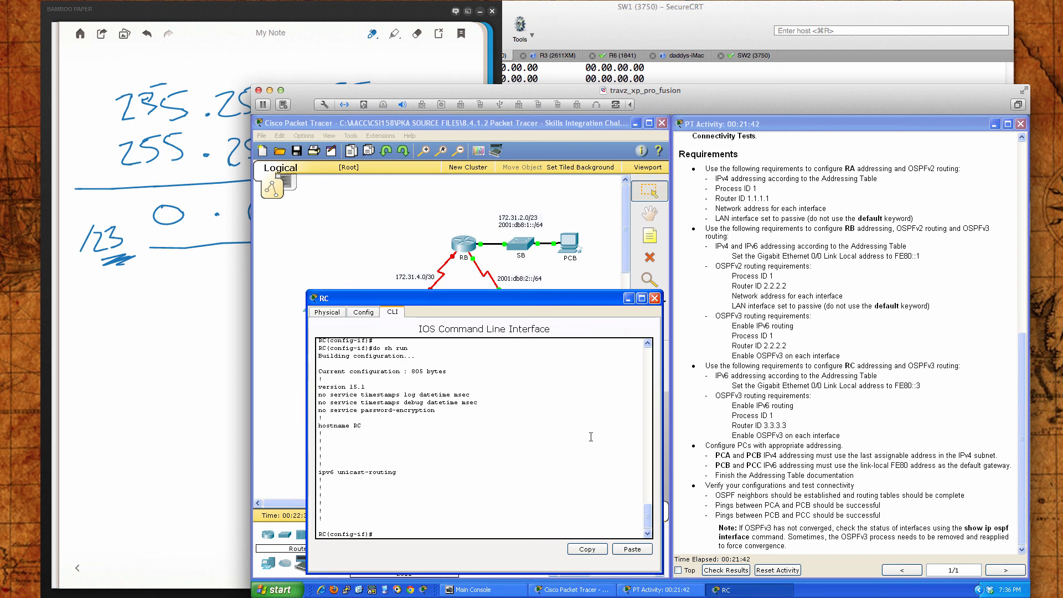
Create OSPFv3 process 1 on RC and set its router ID to 3.3.3.3.
type("ipv6 router ospf 1")
key("Return")
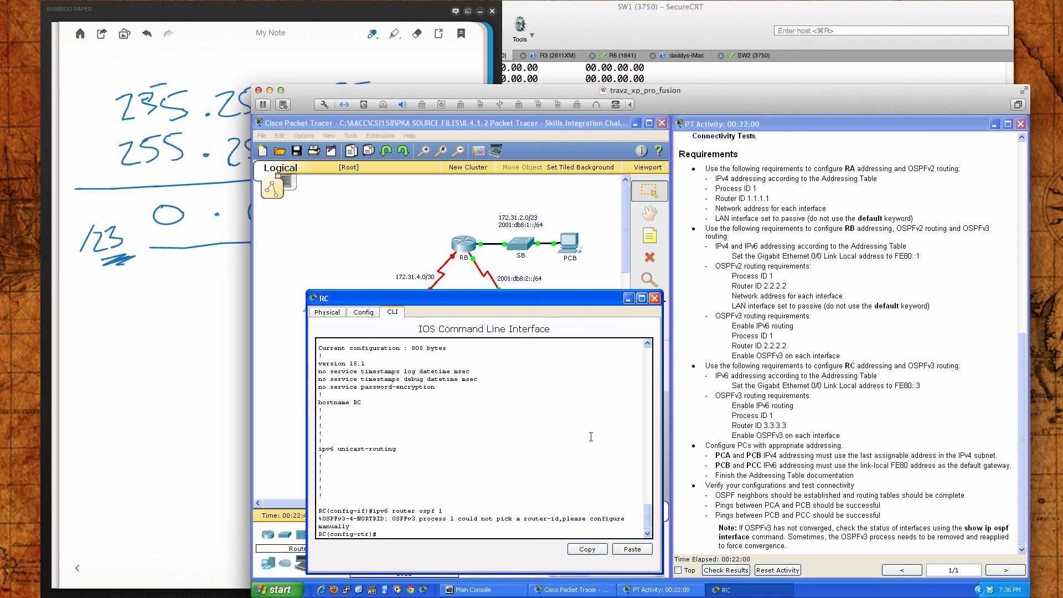
type("router")
key("Tab")
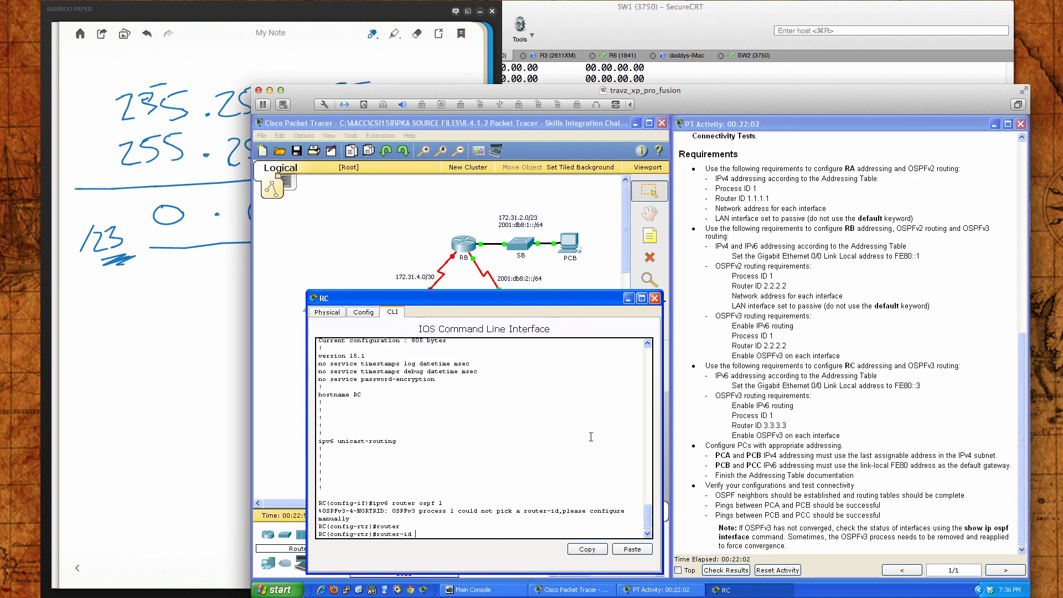
type("3.3.3.3")
key("Return")
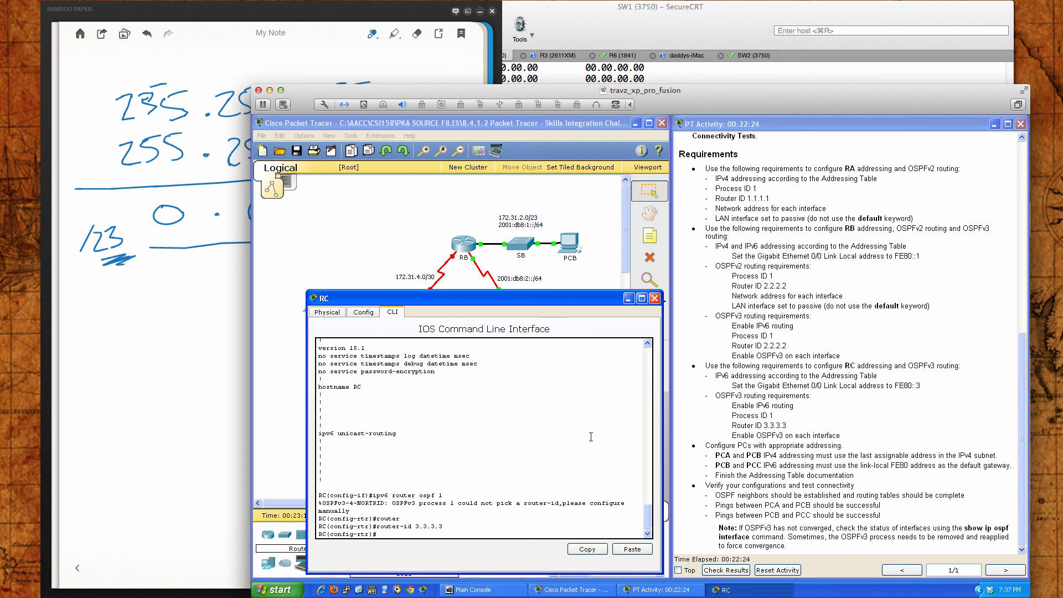
Exit configuration mode on RC and review the OSPFv3 process settings in its running configuration.
type("end")
key("Return")
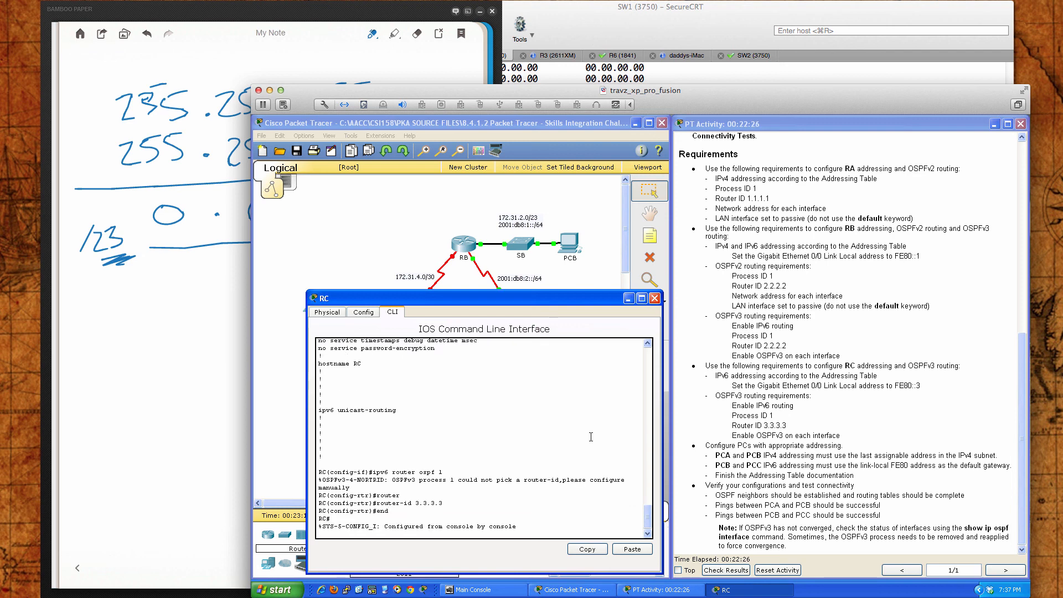
key("Return")
key("Return")
key("Return")
key("Return")
type("sh run")
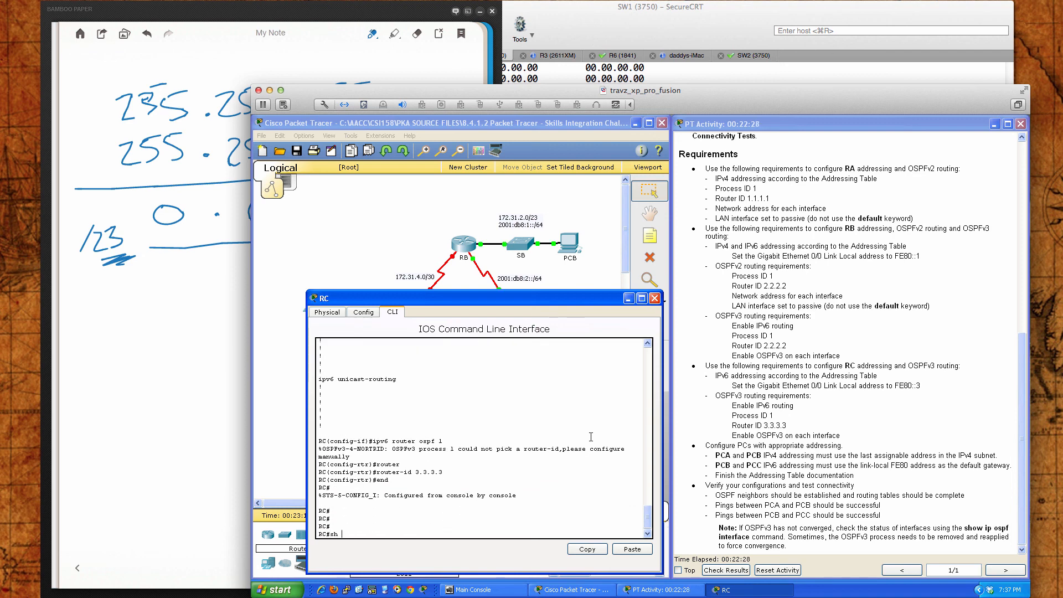
key("Return")
key("space")
key("space")
key("space")
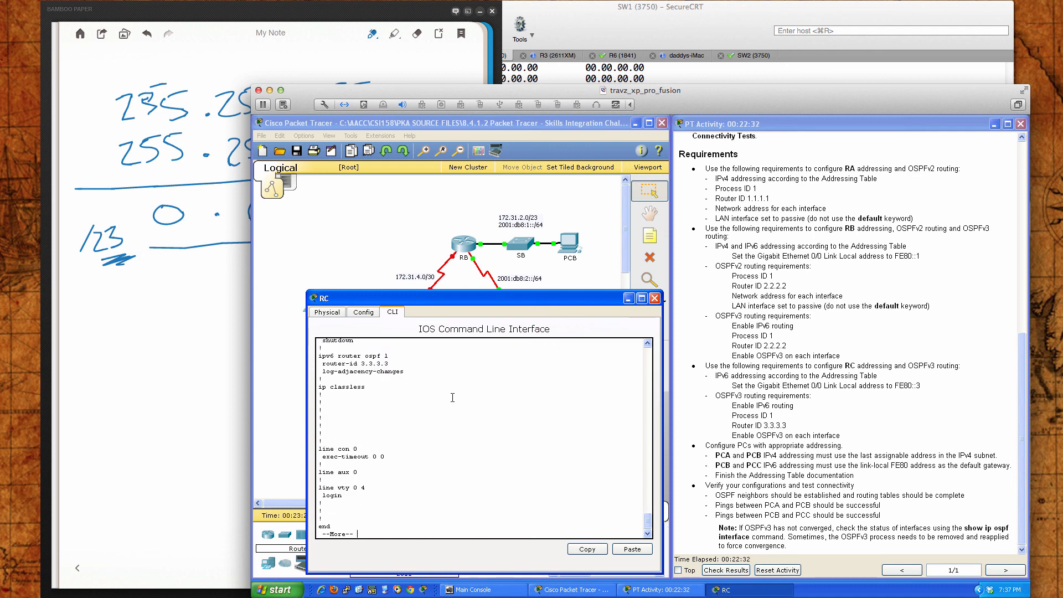
left_click_drag(320, 355, 406, 370)
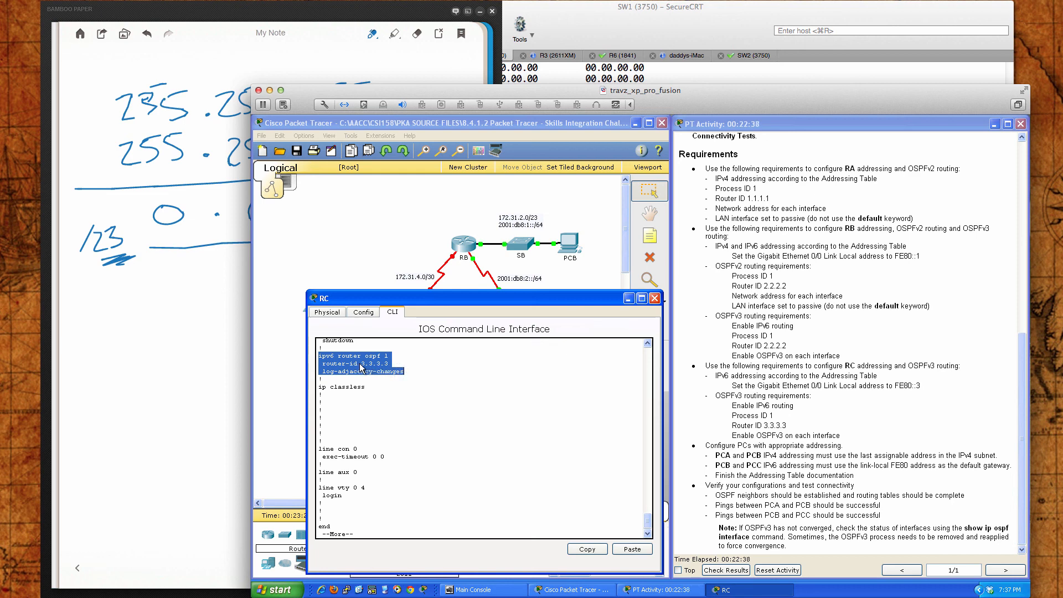
left_click(521, 411)
key("space")
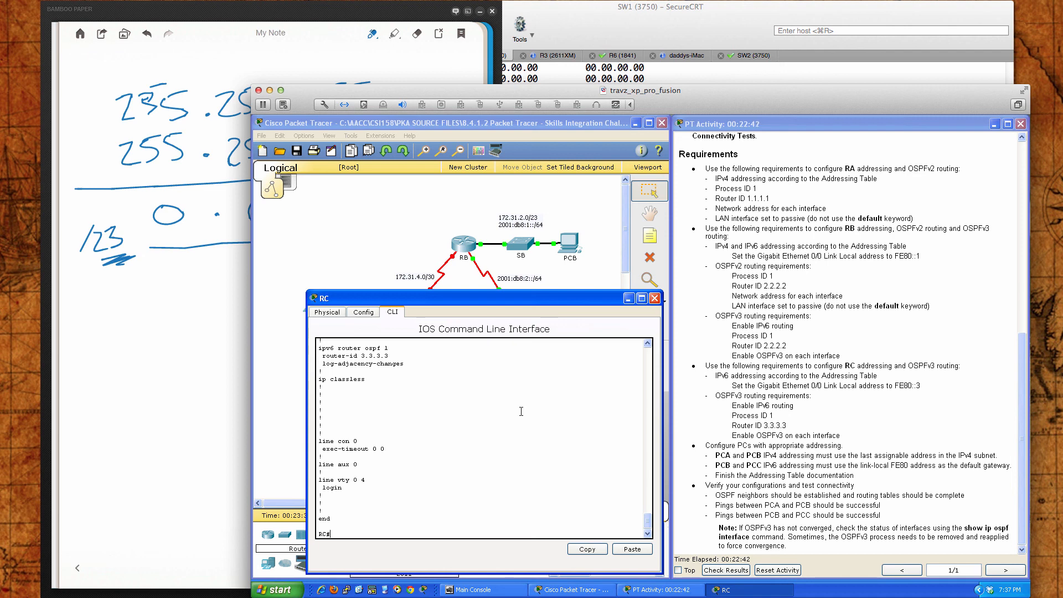
Enable OSPFv3 process 1 in area 0 on RC's GigabitEthernet 0/0 interface.
type("conf t")
key("Return")
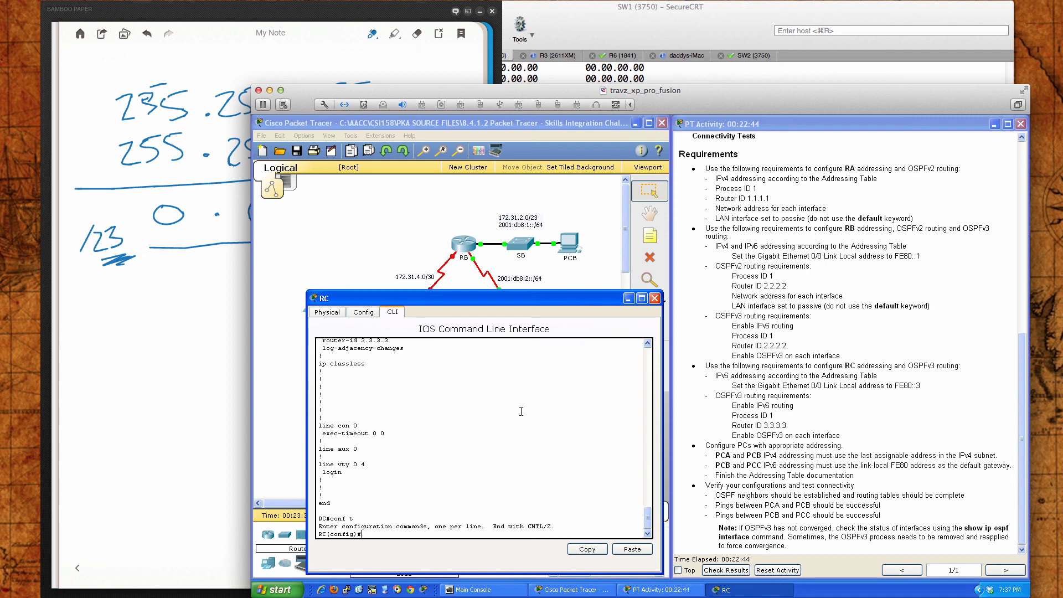
type("int gi")
key("Tab")
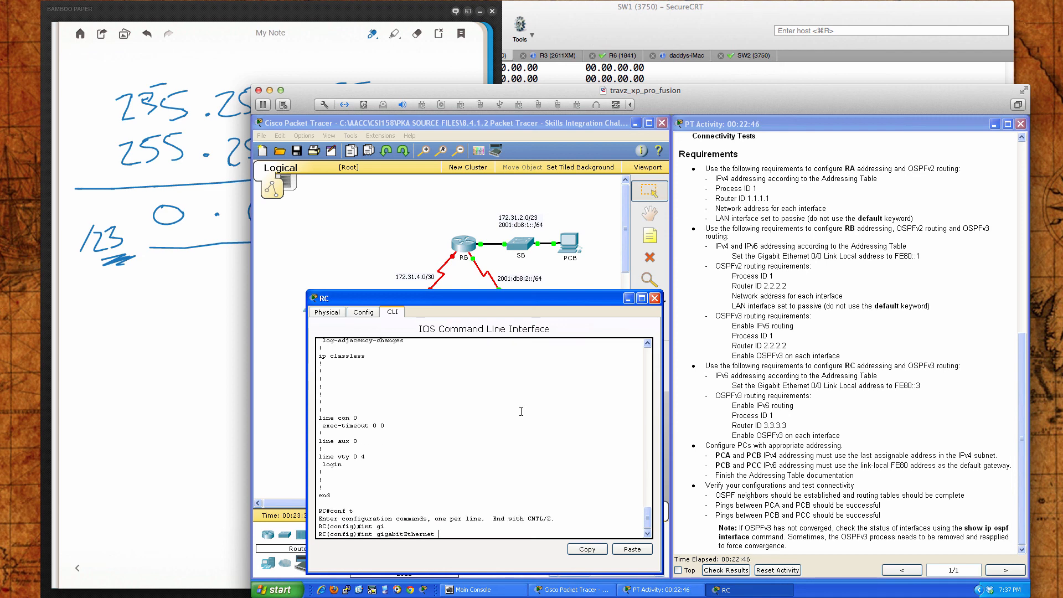
type("0/0")
key("Return")
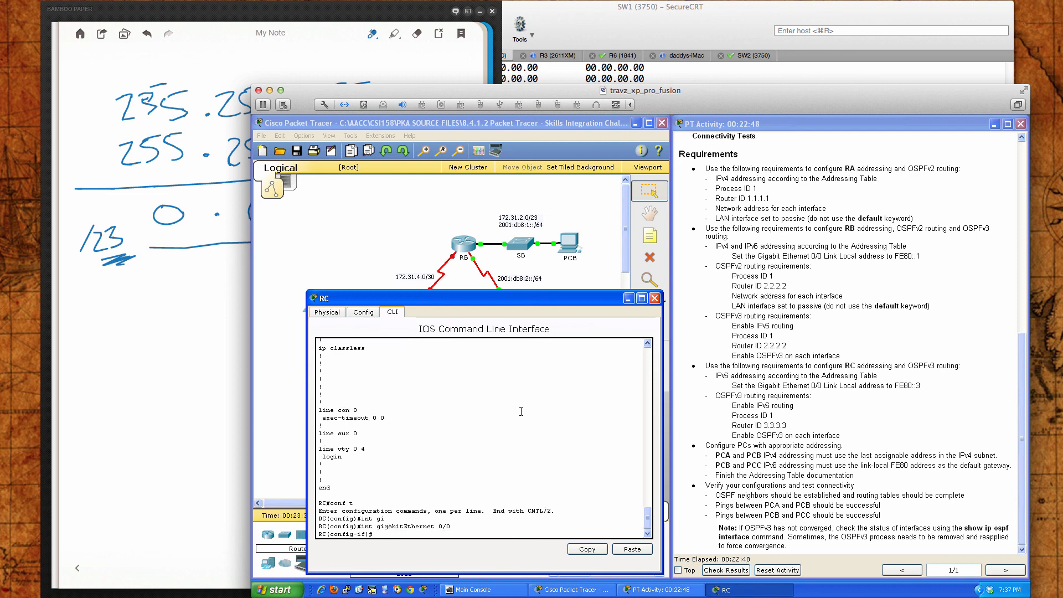
type("ipv6 ospf 10 area")
key("BackSpace")
key("BackSpace")
key("BackSpace")
key("BackSpace")
type("area 0")
key("Return")
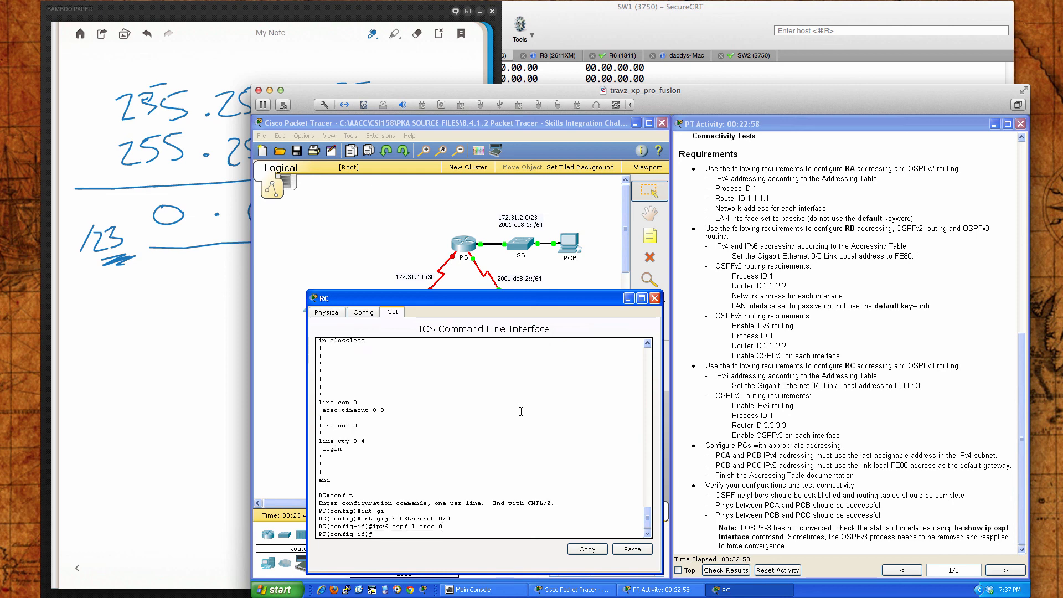
Try to enable OSPFv3 process 1 in area 0 on RC's Serial 0/0/0 interface.
type("int s0/0/0")
key("Return")
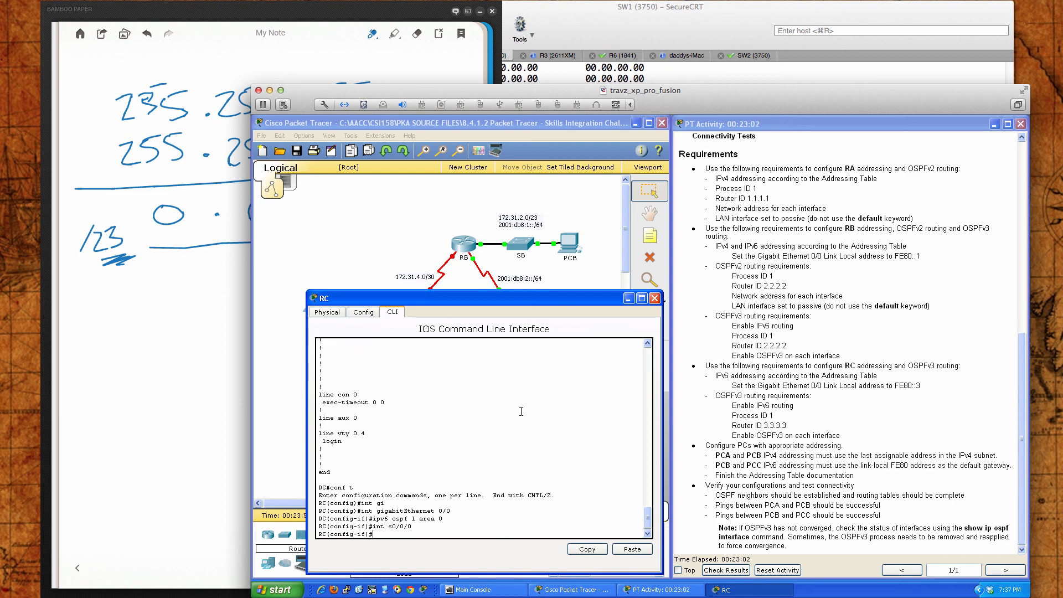
scroll(761, 357, "up", 7)
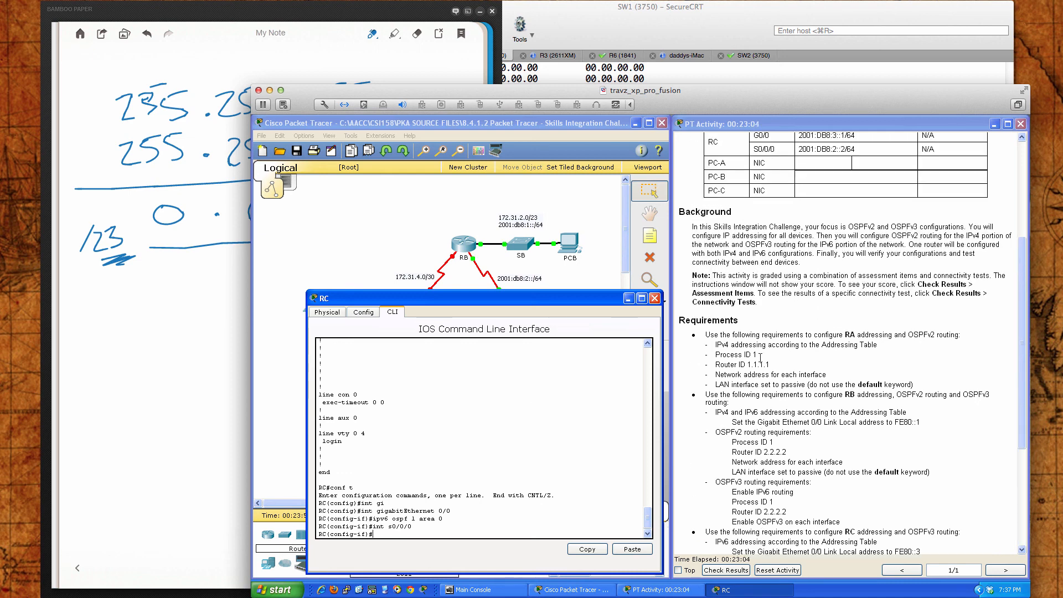
scroll(760, 357, "down", 7)
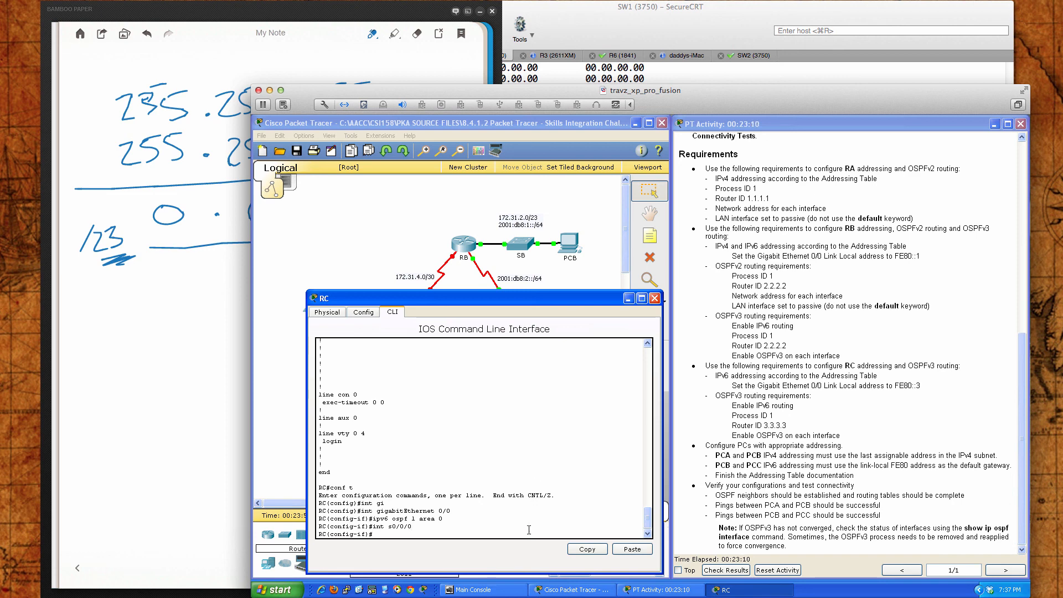
type("ipv6 ospf 1 area 0")
key("Return")
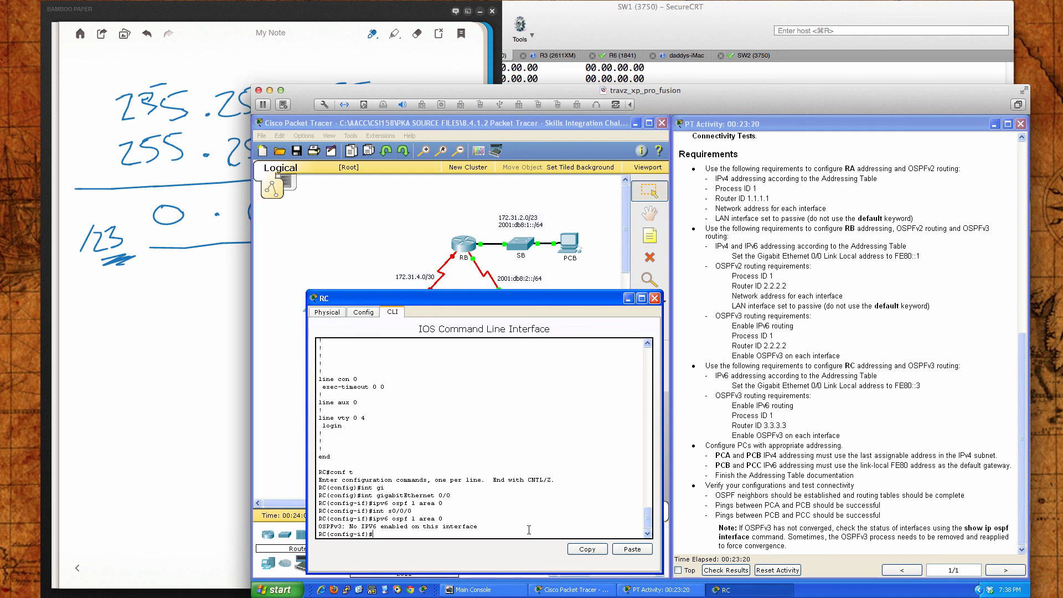
Examine the interface addressing and OSPFv3 settings in RC's running configuration.
type("do sh run")
key("Return")
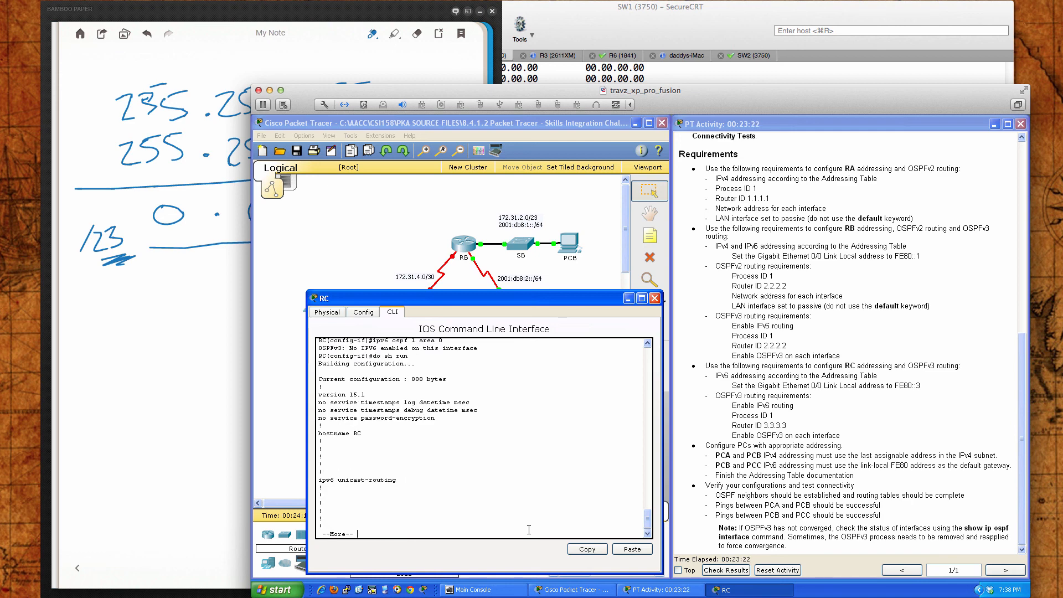
key("Return")
key("Return")
key("Return")
key("Return")
key("Return")
key("Return")
key("Return")
key("Return")
key("Return")
key("Return")
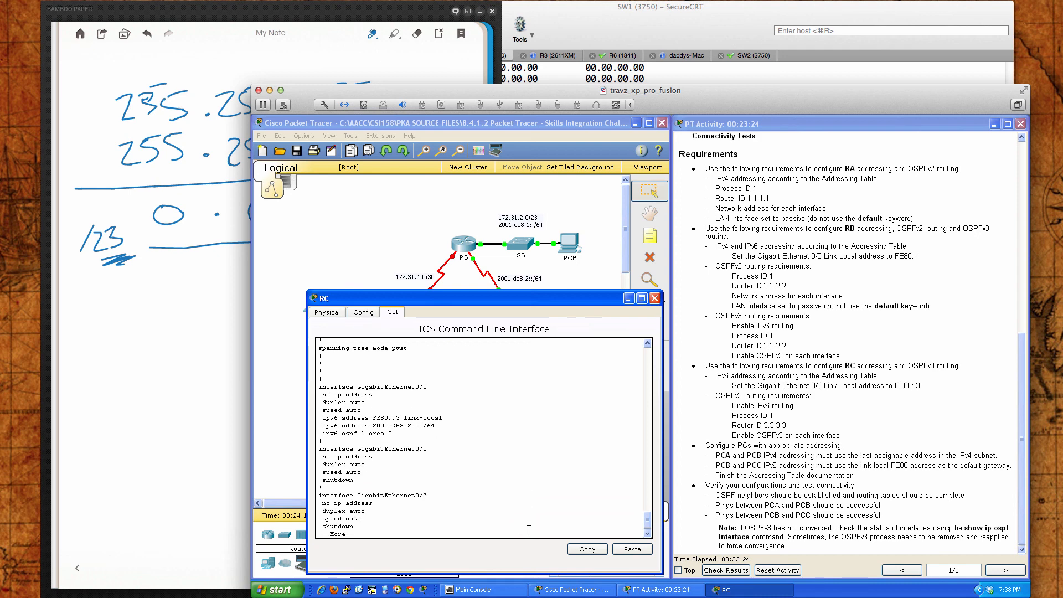
key("Return")
key("Return")
key("Return")
key("Return")
key("Return")
key("Return")
key("Return")
key("Return")
key("Return")
key("Return")
key("Return")
key("Return")
key("Return")
key("Return")
key("Return")
key("Return")
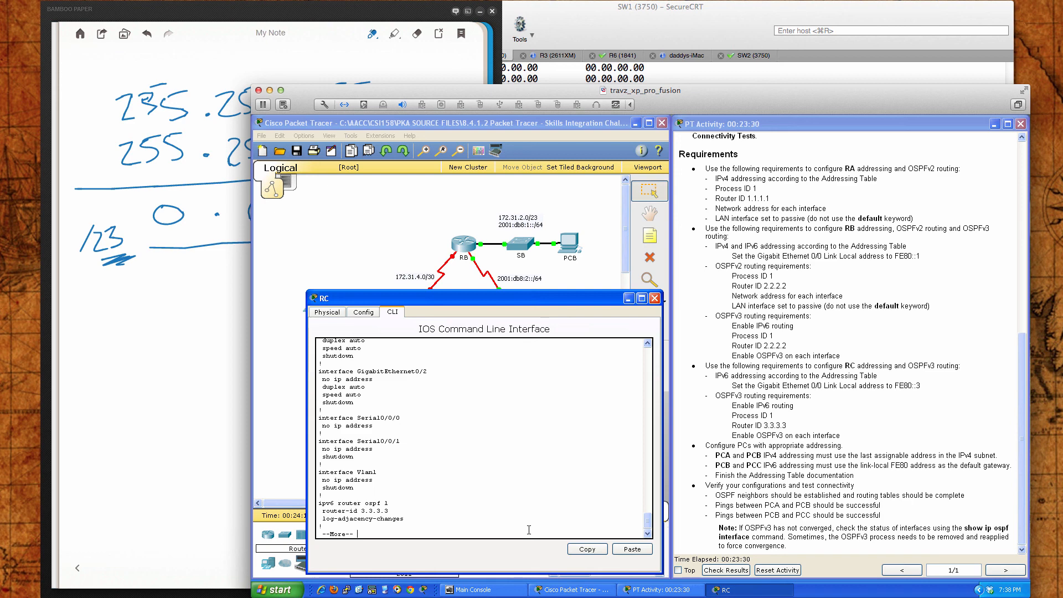
key("Return")
Check RC's entries in the Addressing Table and try to assign 2001:db8:2::2/64 to its Serial 0/0/0 interface with no shutdown.
scroll(839, 452, "up", 10)
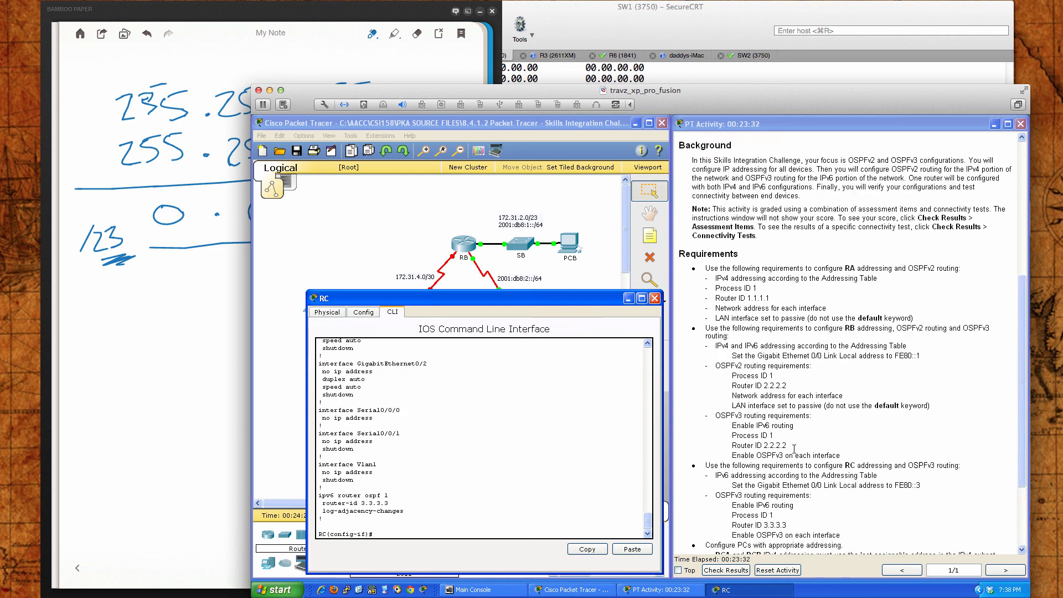
scroll(795, 449, "down", 1)
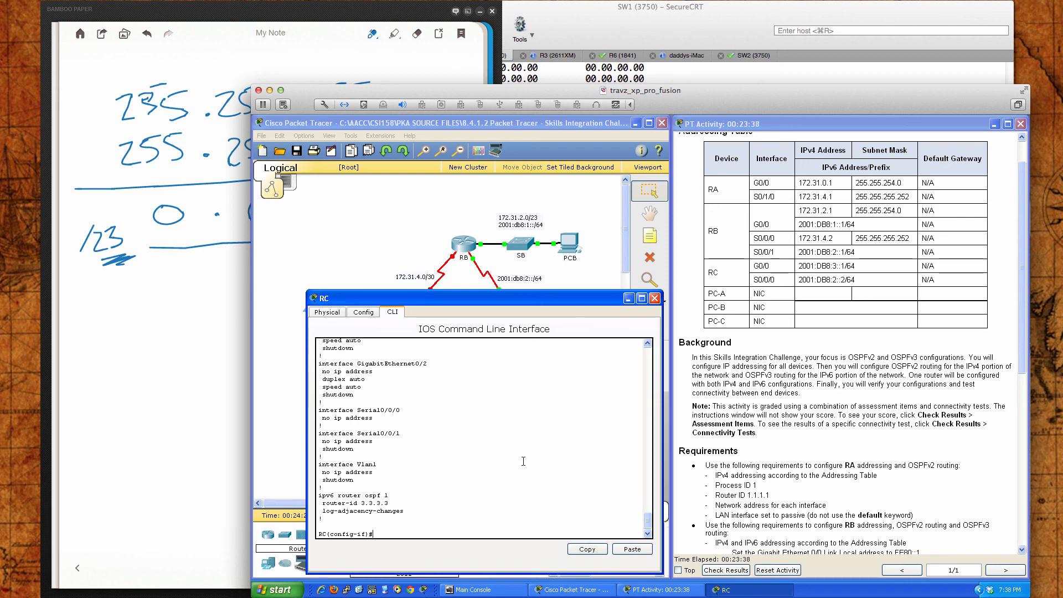
type("int s0/0/0")
key("Return")
type("no")
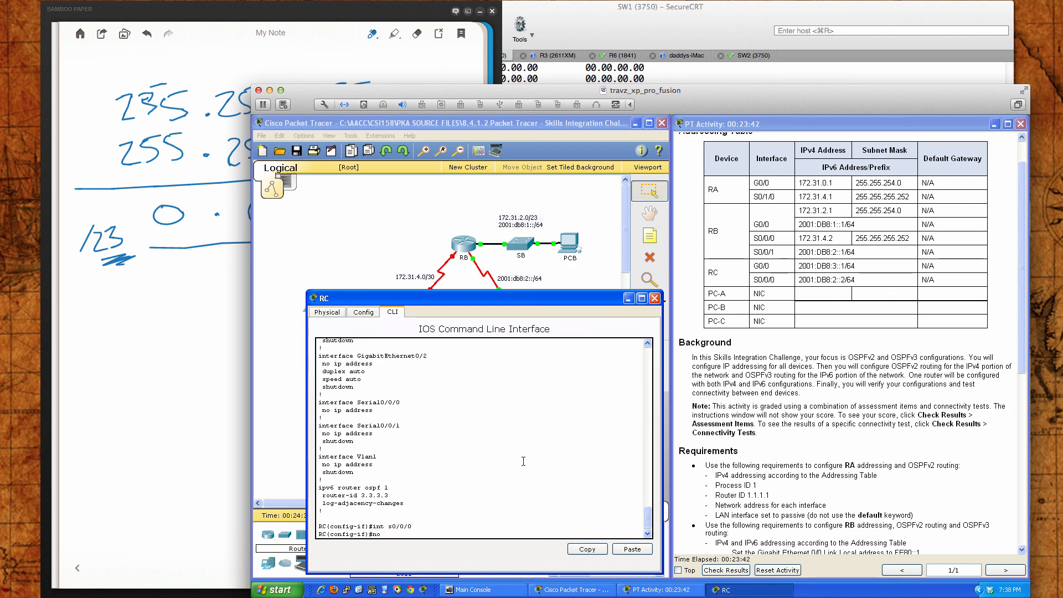
type(" shut")
key("Return")
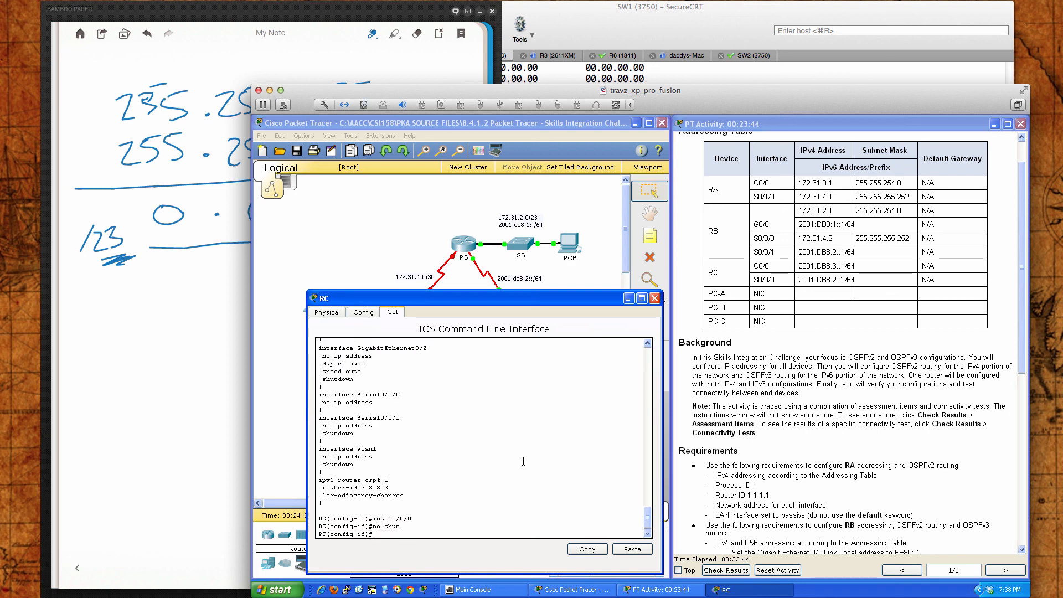
type("ipv6 address 2001:db8:2::2/64")
key("Return")
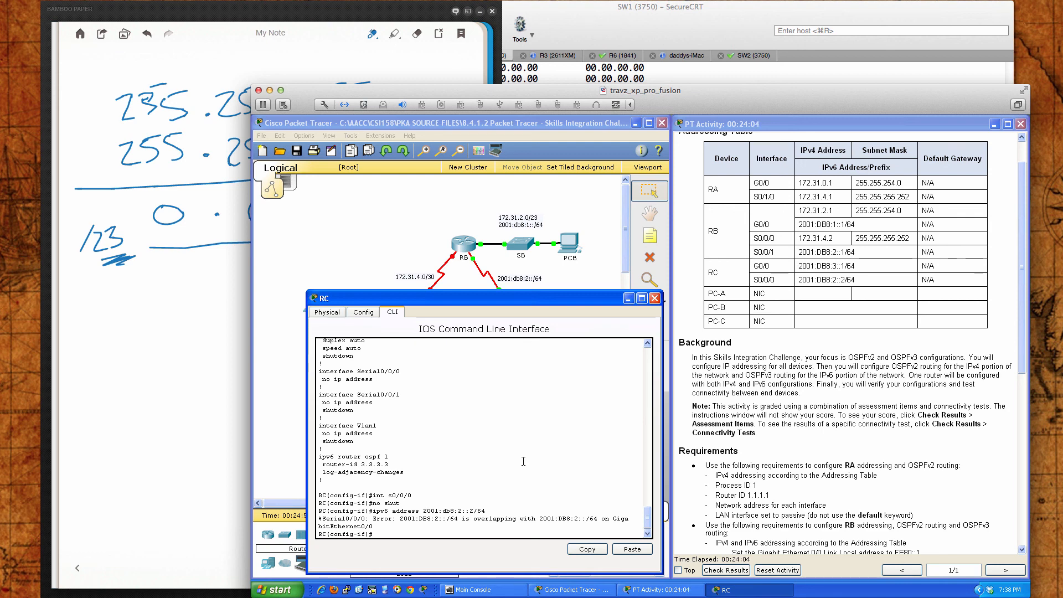
Remove the IPv6 address 2001:DB8:2::1/64 from RC's GigabitEthernet 0/0 interface, reusing the address line from the running configuration.
scroll(523, 461, "up", 6)
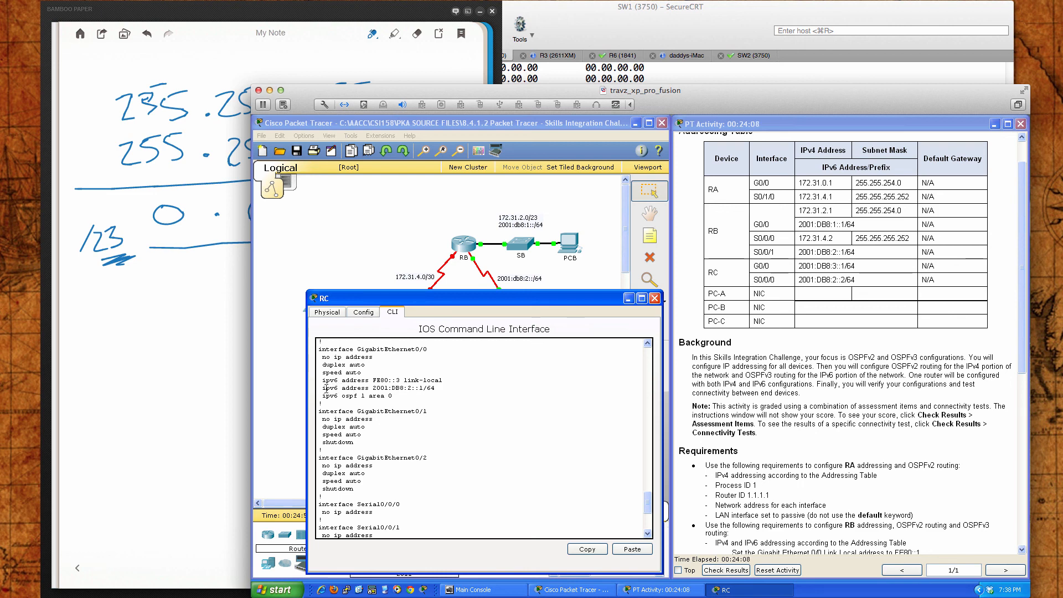
left_click_drag(322, 388, 438, 389)
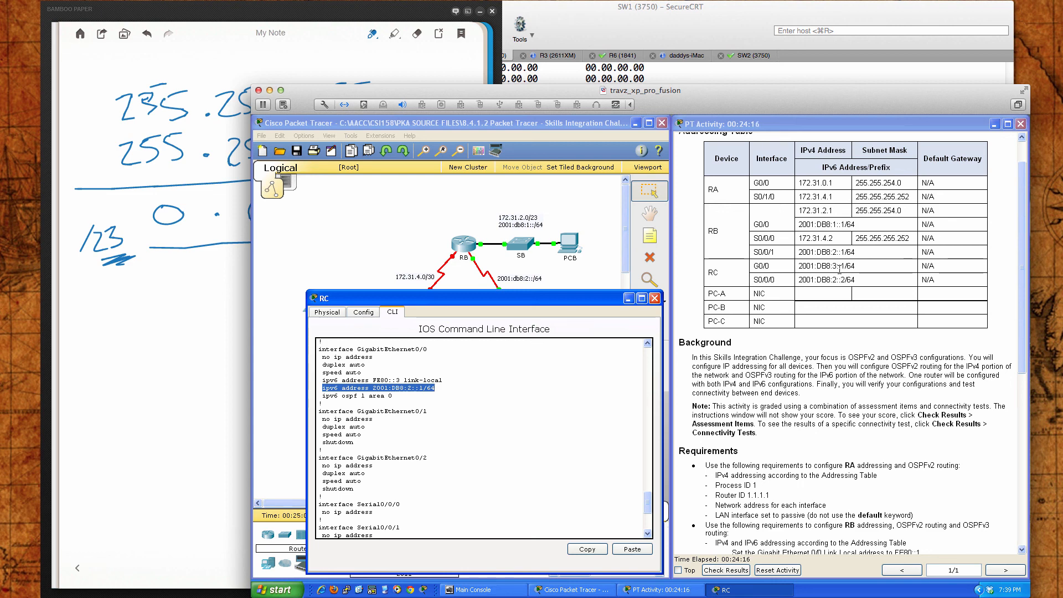
right_click(421, 389)
left_click(436, 393)
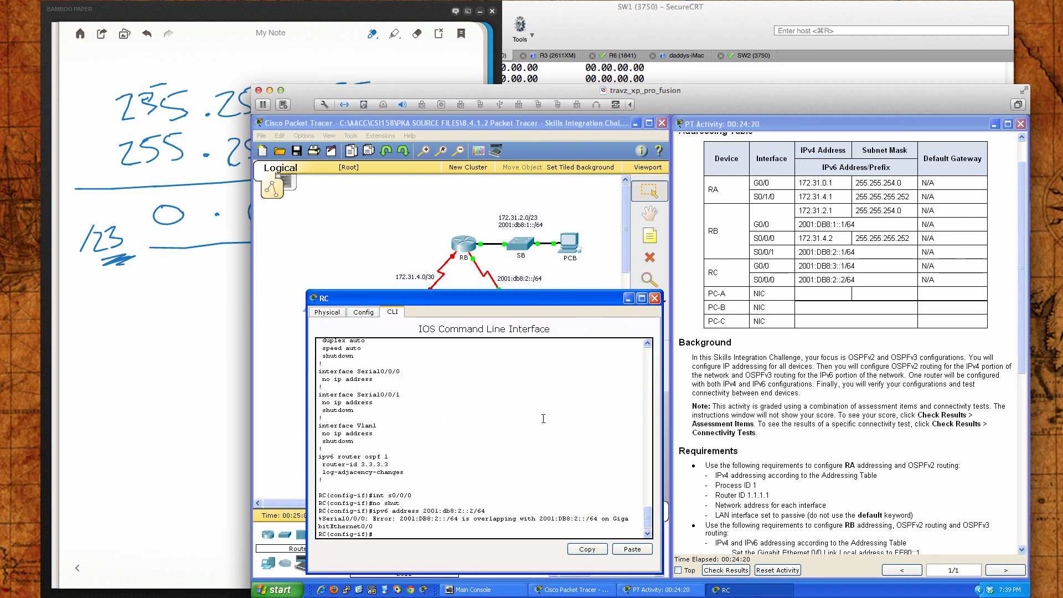
type("int gi")
key("Tab")
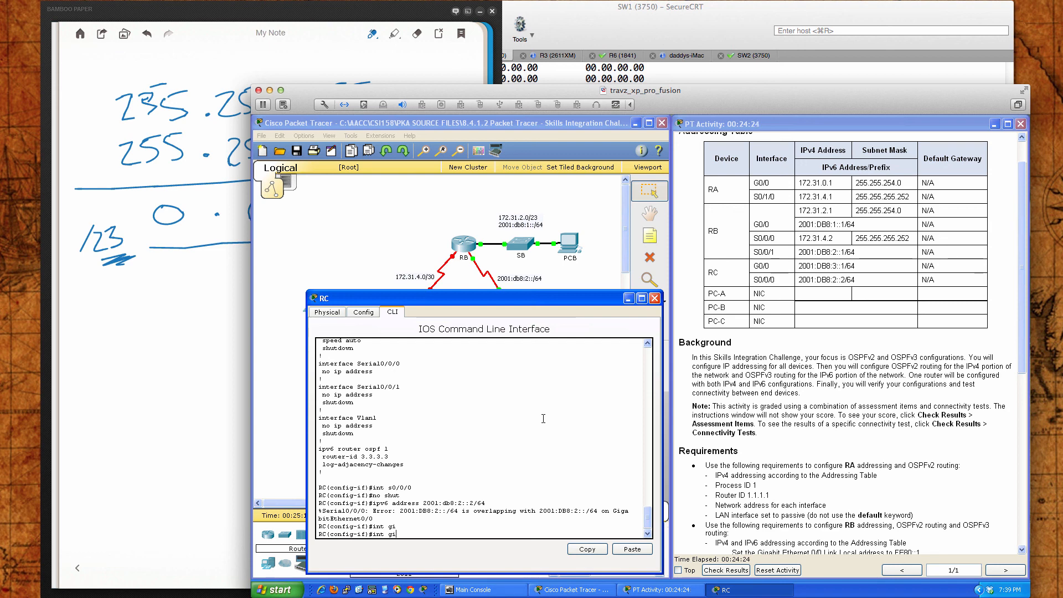
type("0/0")
key("Return")
type("no")
right_click(544, 419)
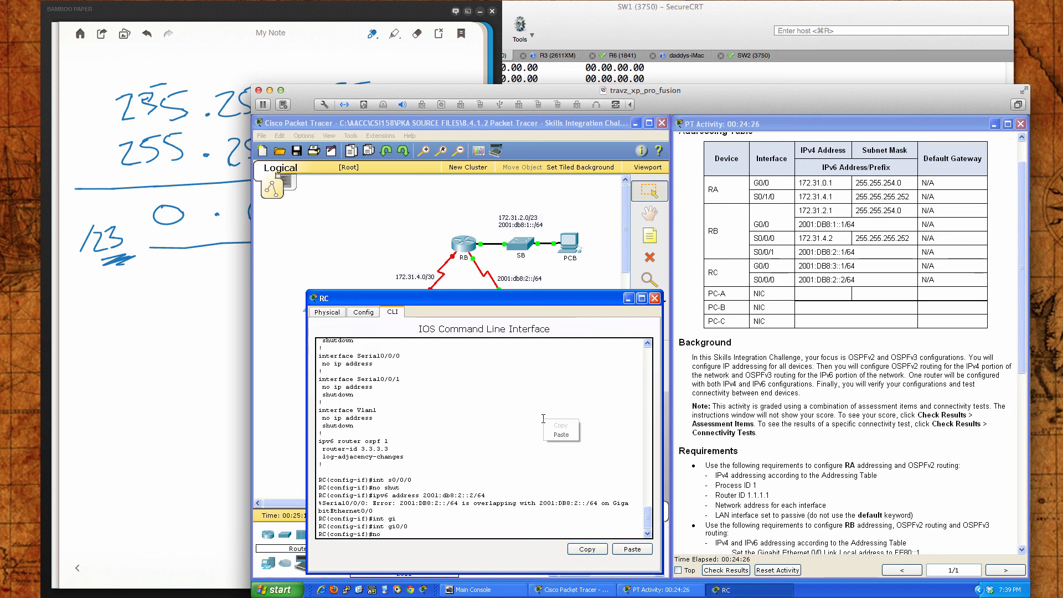
left_click(554, 432)
key("Return")
Assign the IPv6 address 2001:DB8:3::1/64 to RC's GigabitEthernet 0/0 interface.
key("Up")
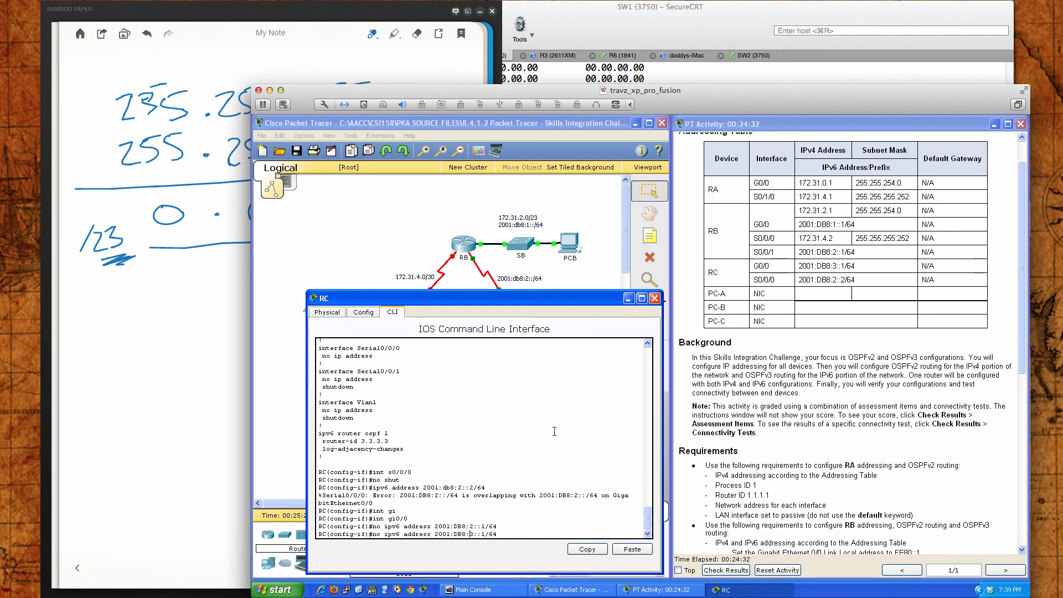
key("Left")
key("Left")
key("Left")
key("Left")
key("Left")
key("Left")
key("Left")
key("Left")
key("Left")
key("Left")
key("Left")
key("Left")
key("Left")
key("BackSpace")
key("BackSpace")
key("BackSpace")
key("Return")
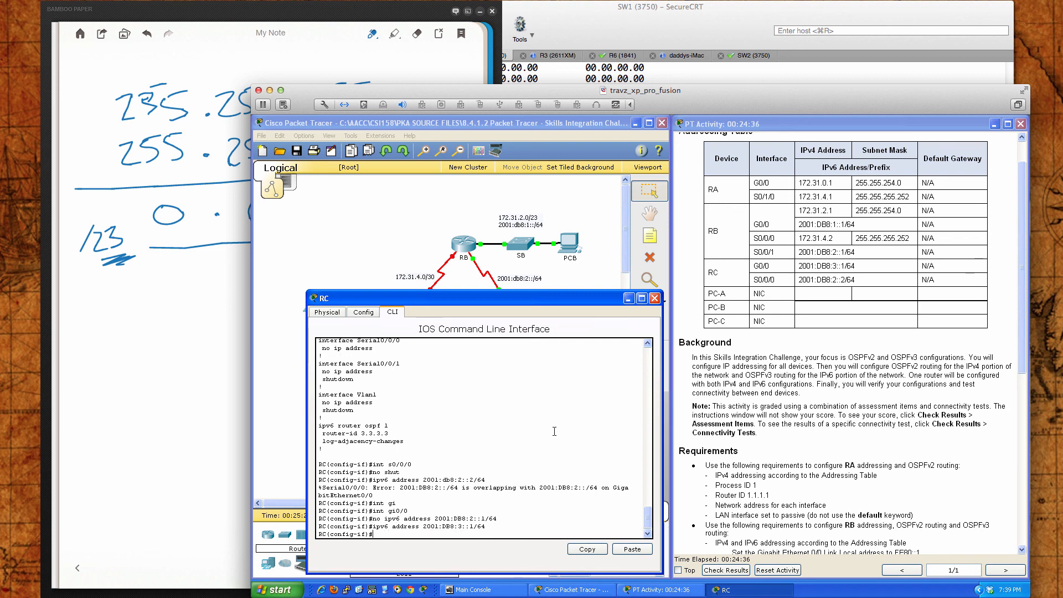
Verify the GigabitEthernet 0/0 and Serial 0/0/0 addressing in RC's running configuration.
type("do sh run")
key("Return")
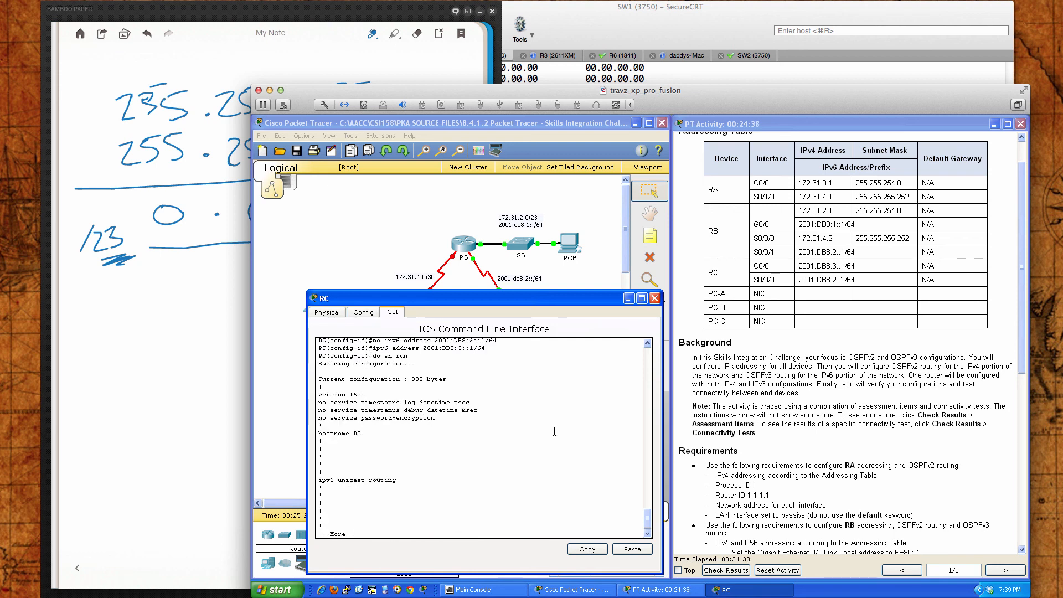
key("space")
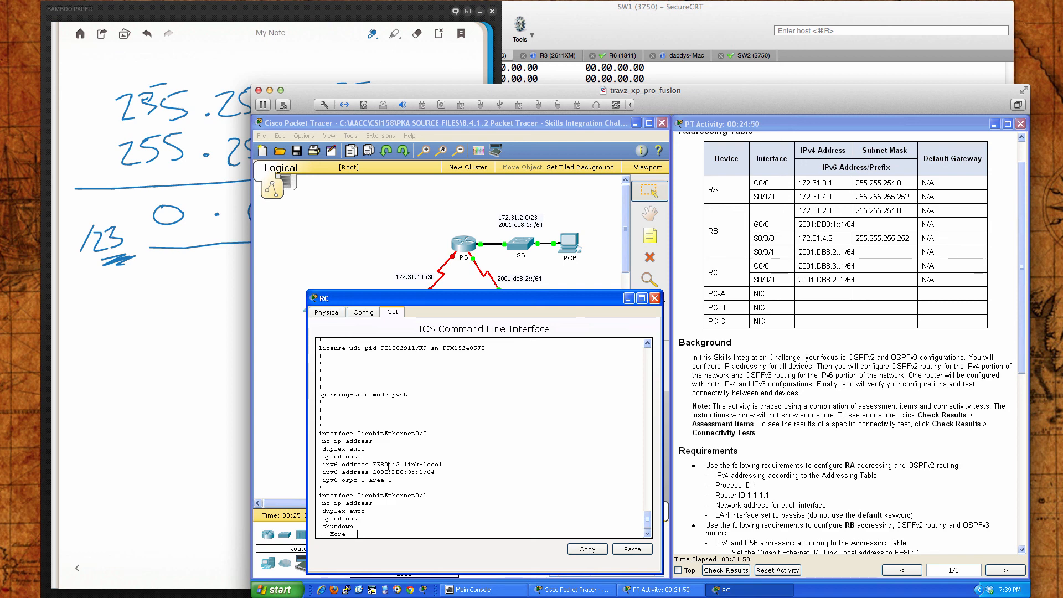
key("space")
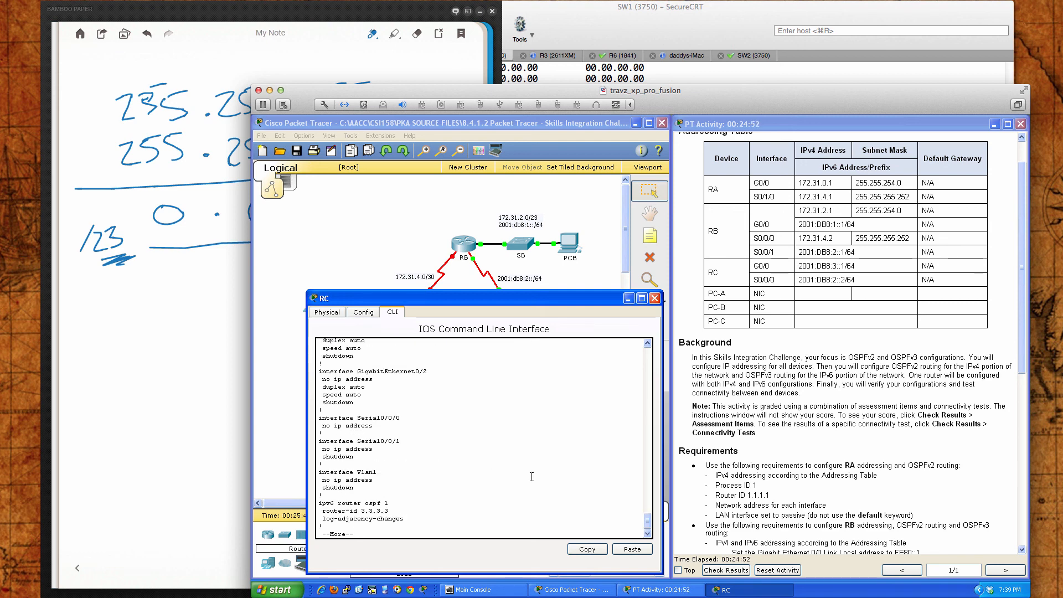
key("space")
Enable RC's Serial 0/0/0 interface with no shutdown.
type("int")
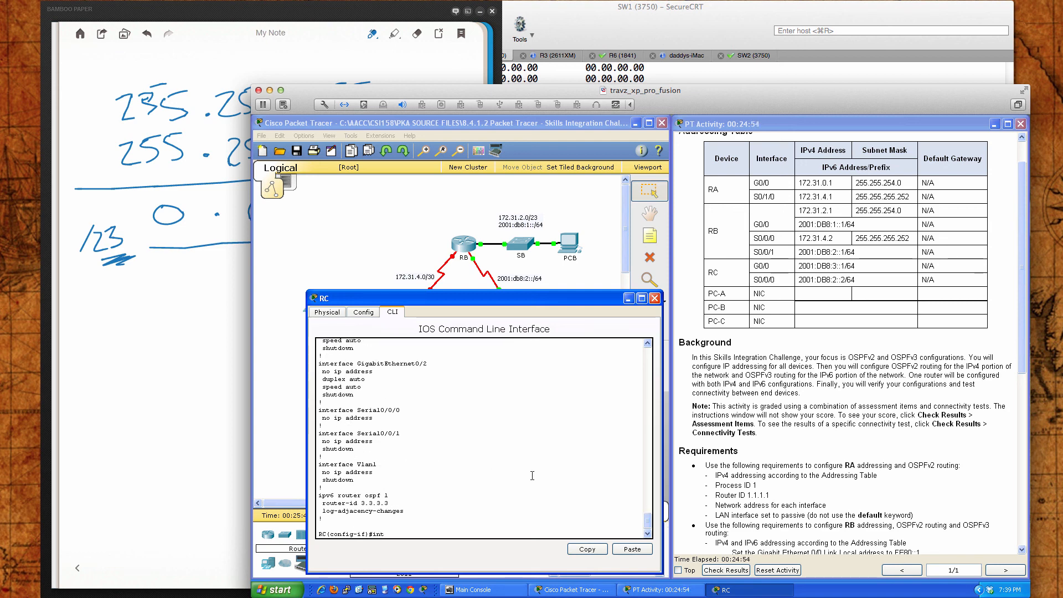
type(" s")
key("Tab")
type("0/0/0")
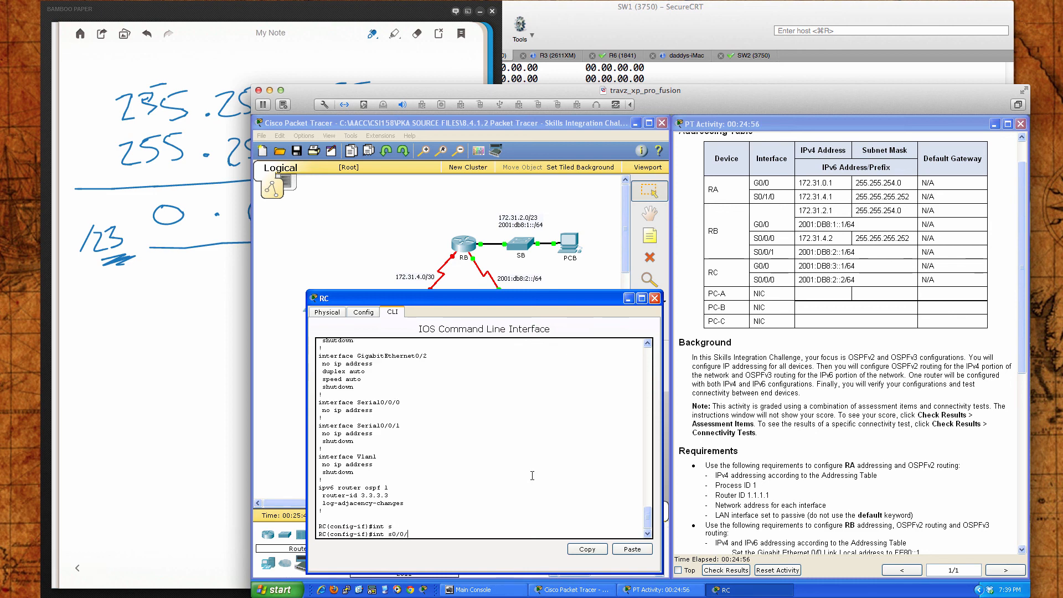
key("Return")
type("no shut")
key("Return")
key("Return")
key("Return")
key("Return")
key("Return")
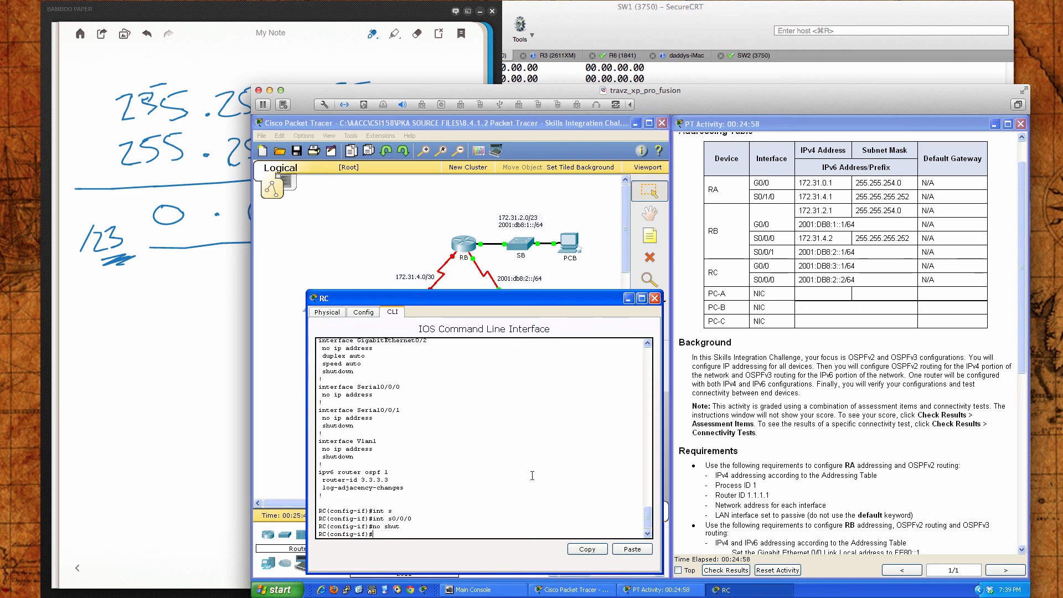
Assign the IPv6 address 2001:db8:2::2/64 to RC's Serial 0/0/0 interface.
type("ipv")
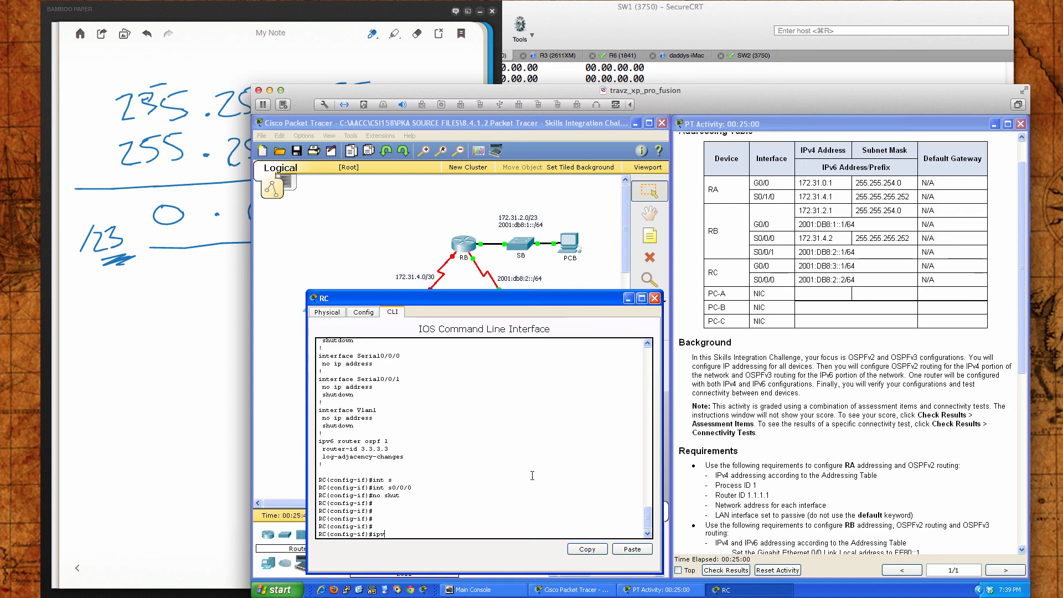
type("6 add")
key("Tab")
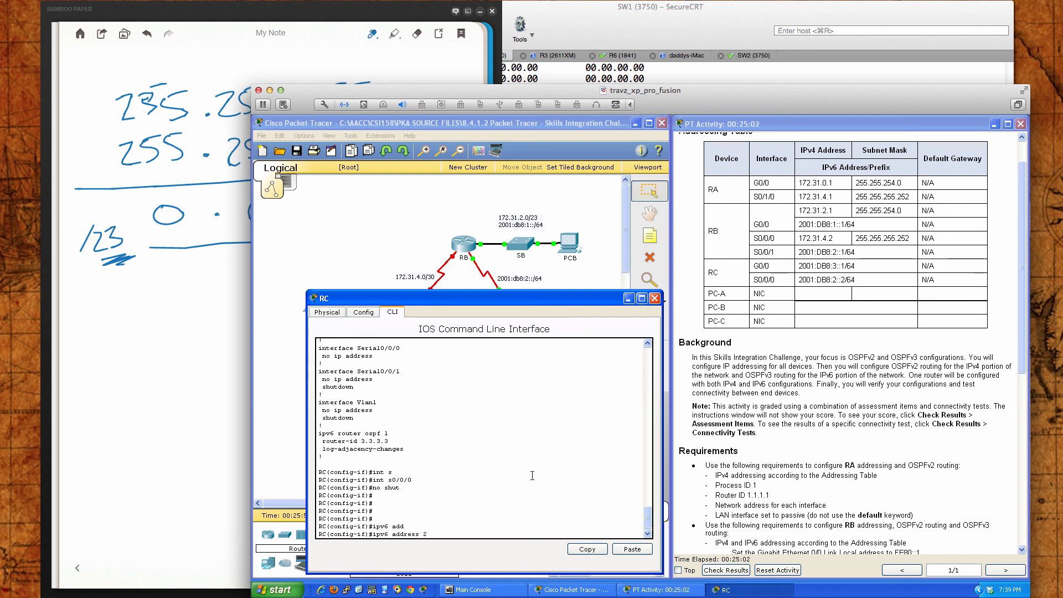
type("2001:db8:2::2/64")
key("Return")
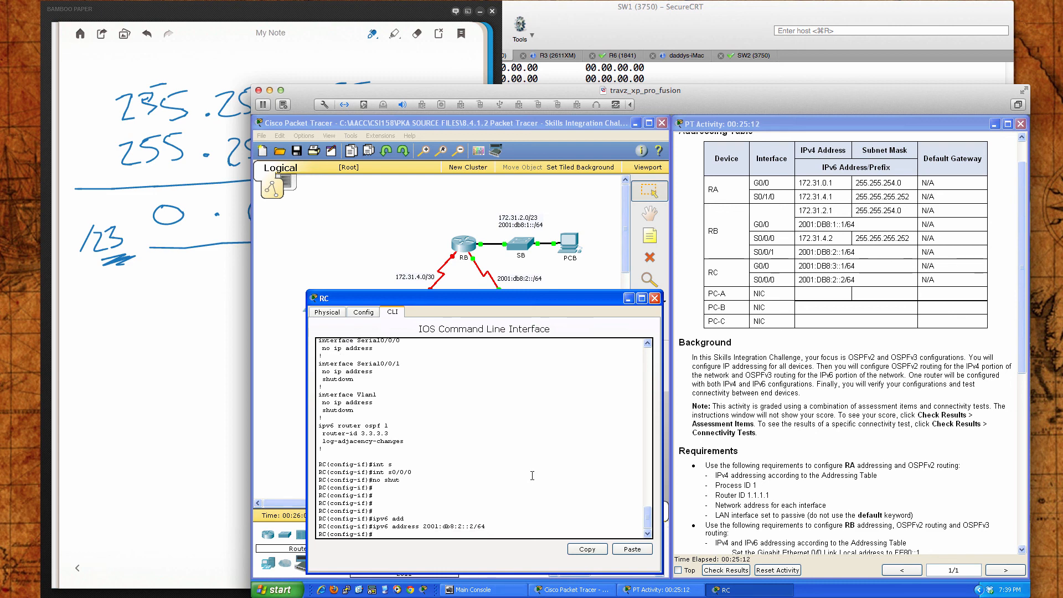
Check the Serial 0/0/0 addressing in RC's running configuration.
type("do sh run")
key("Return")
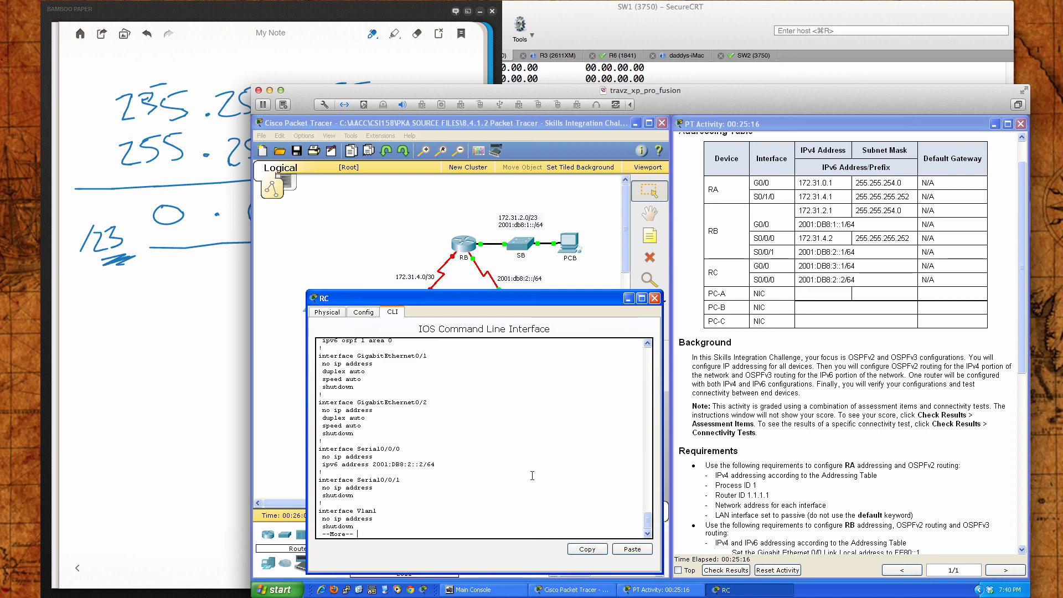
key("q")
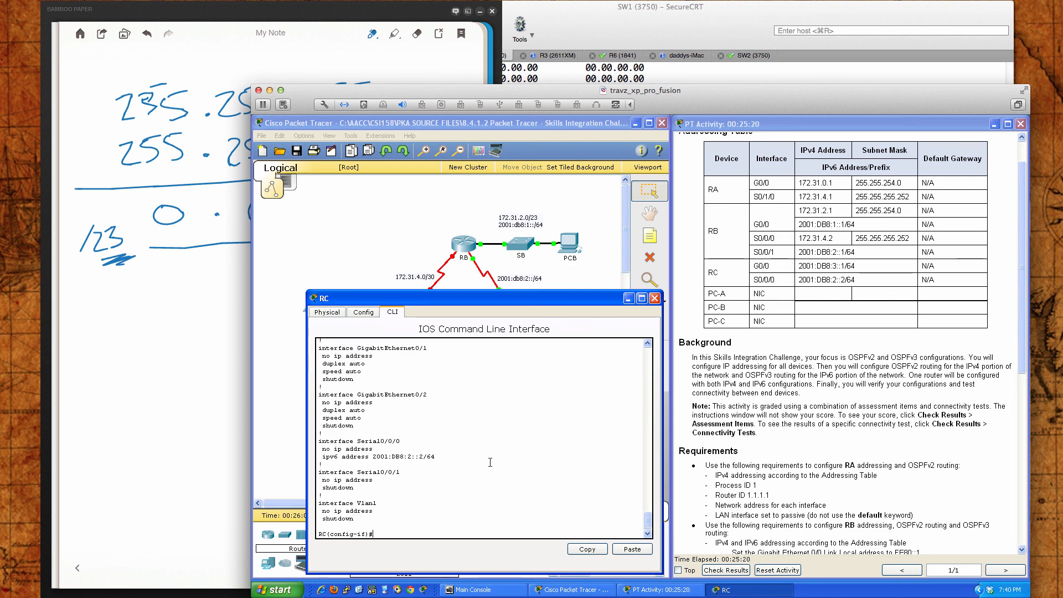
Enable OSPFv3 process 1 in area 0 on RC's Serial 0/0/0 interface and review the remaining activity requirements.
type("ipv6 ospf 1 area 0")
key("Return")
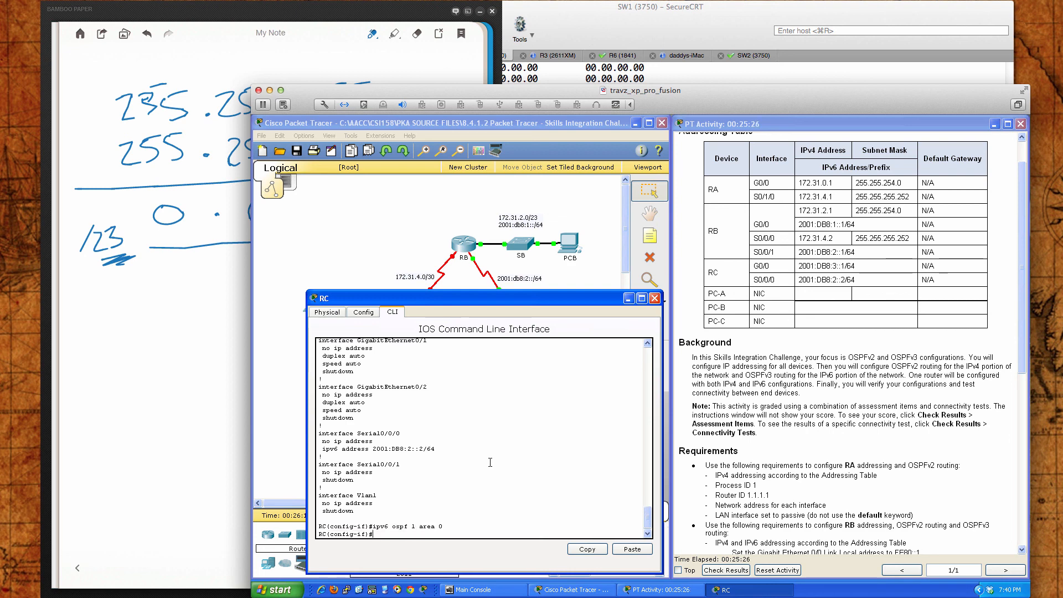
scroll(750, 475, "down", 5)
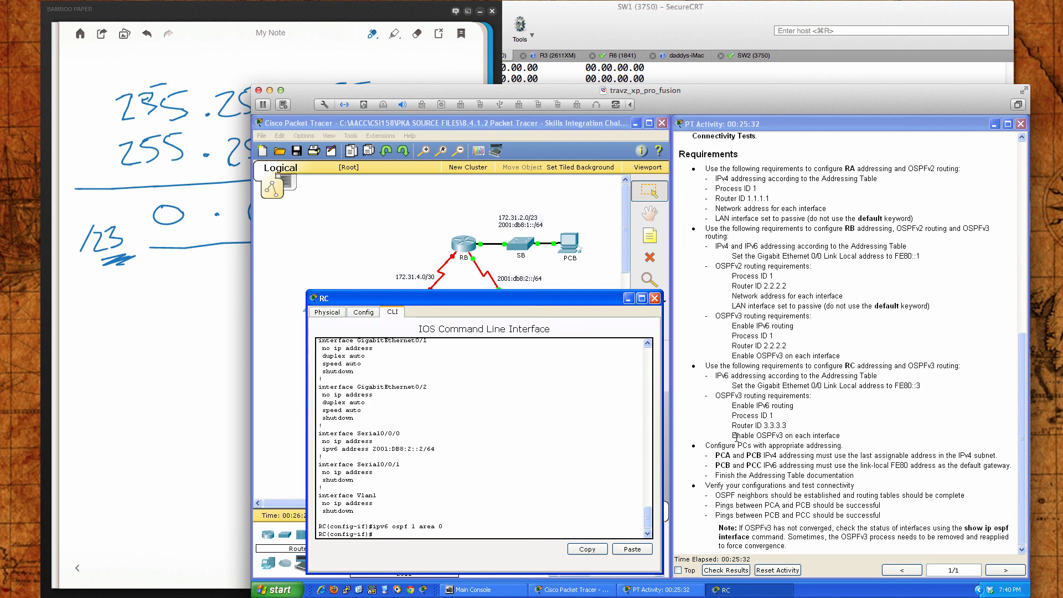
left_click_drag(548, 297, 835, 295)
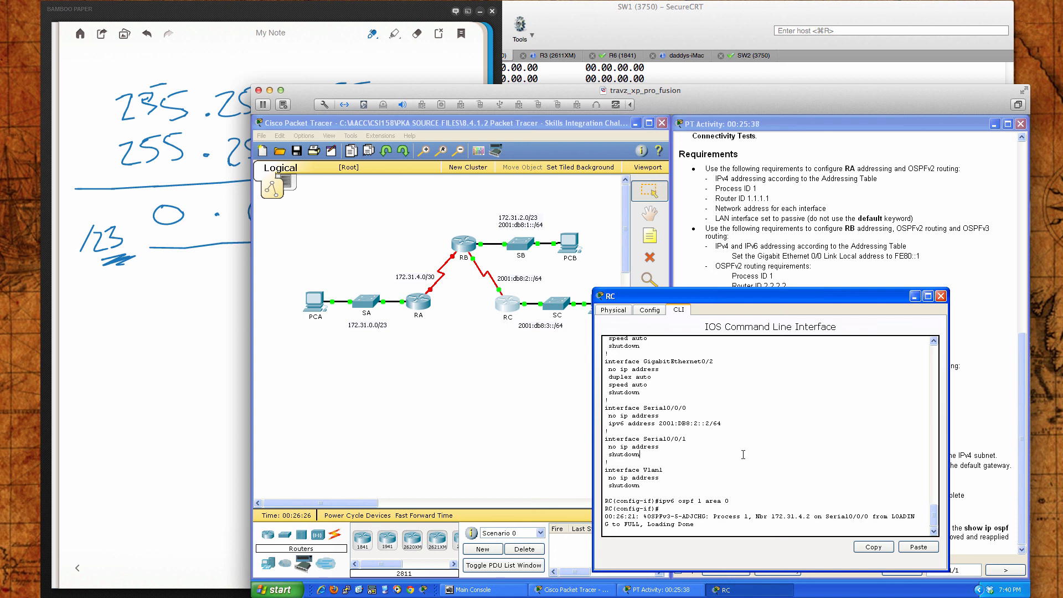
key("Return")
key("Return")
key("Return")
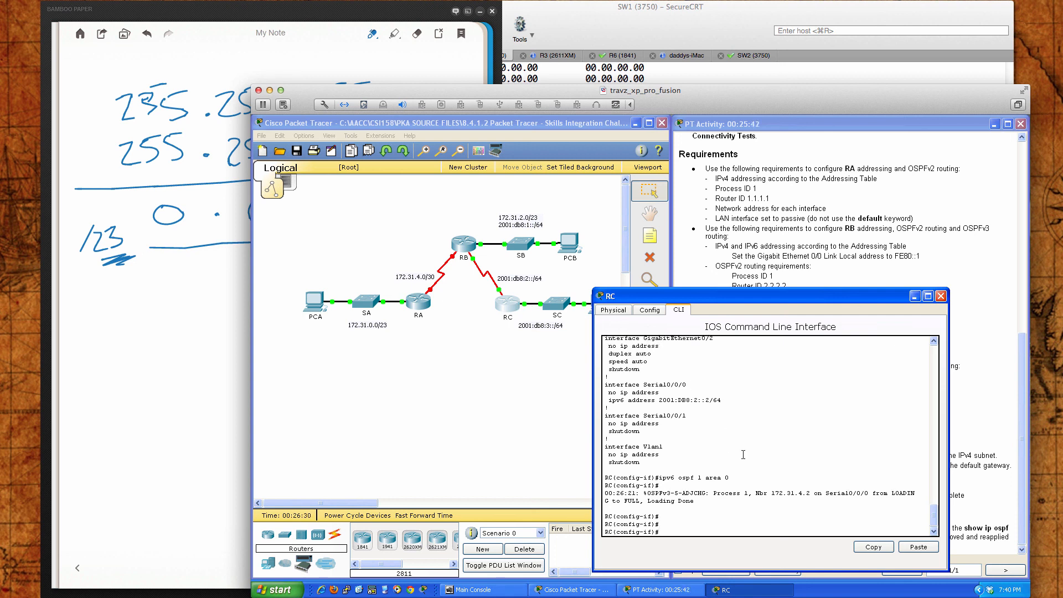
Leave configuration mode on RC, save its configuration to memory, and close its window.
type("end")
key("Return")
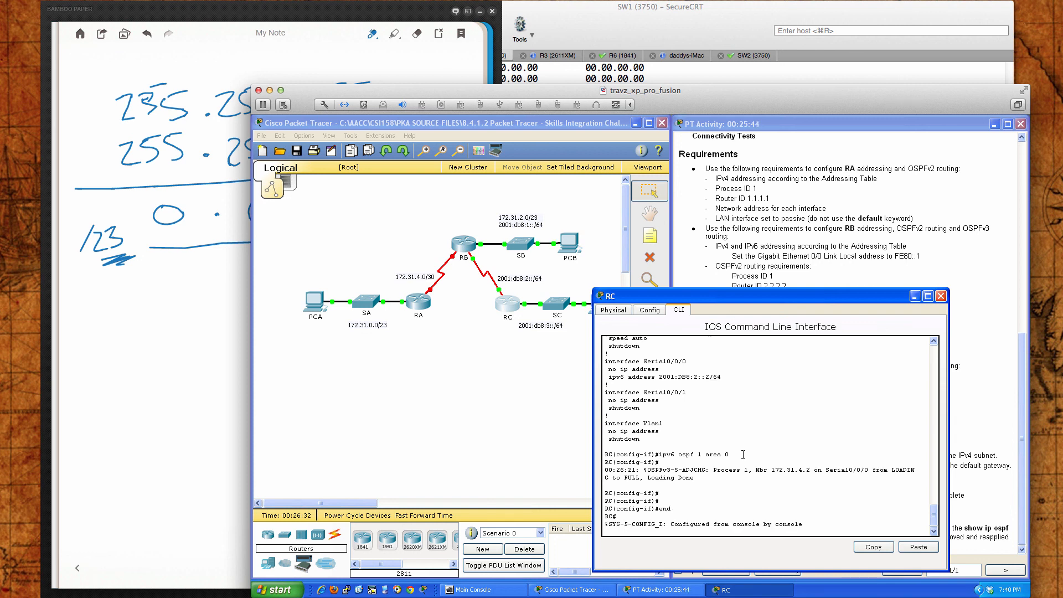
key("Return")
key("Return")
type("wri mem")
key("Return")
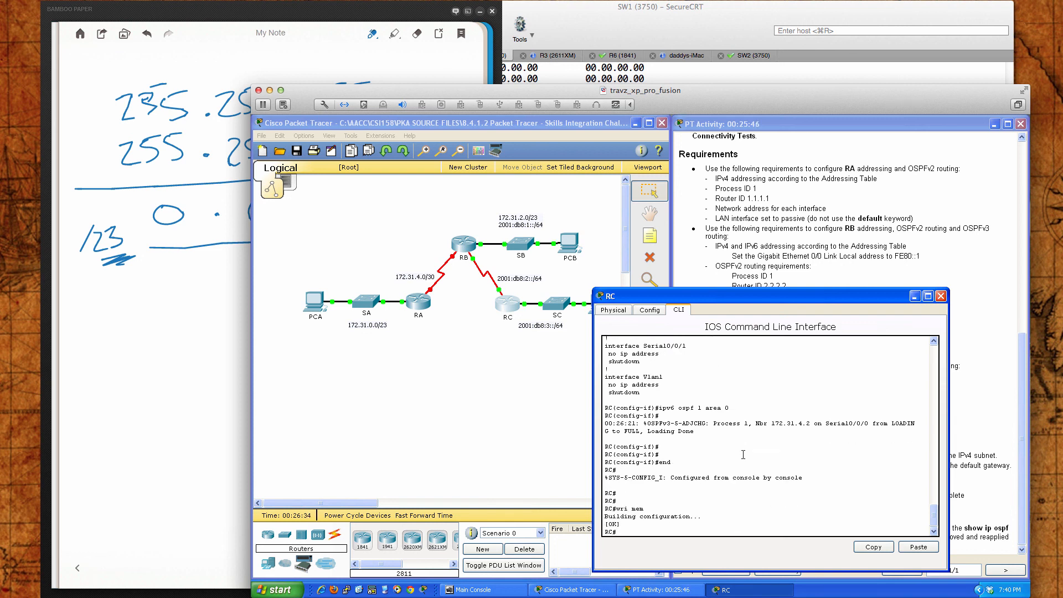
left_click(941, 295)
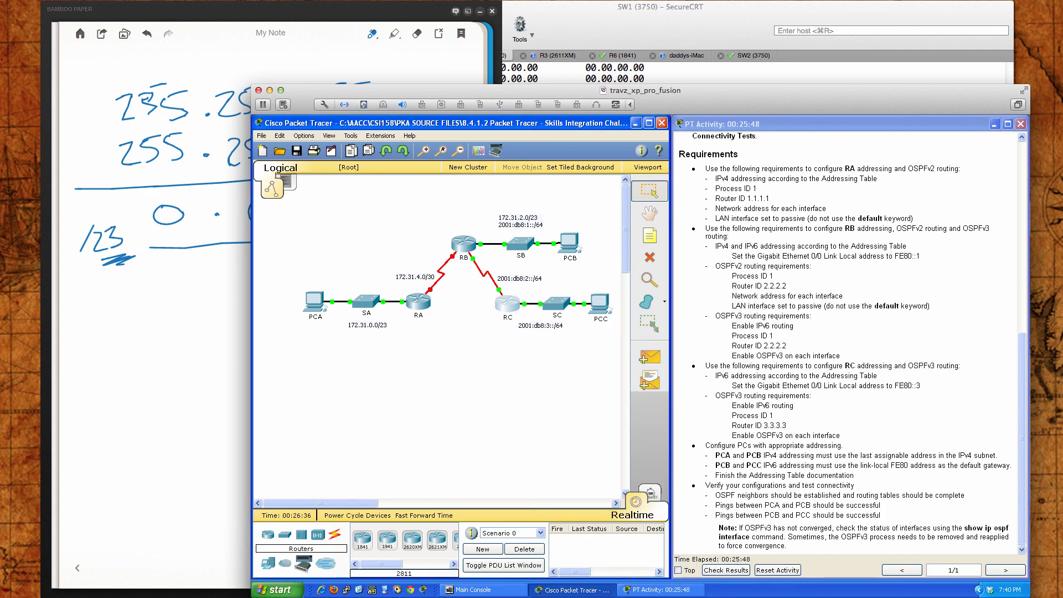
Open RB's command line and examine the interface addressing and OSPFv3 settings in its running configuration.
left_click(464, 243)
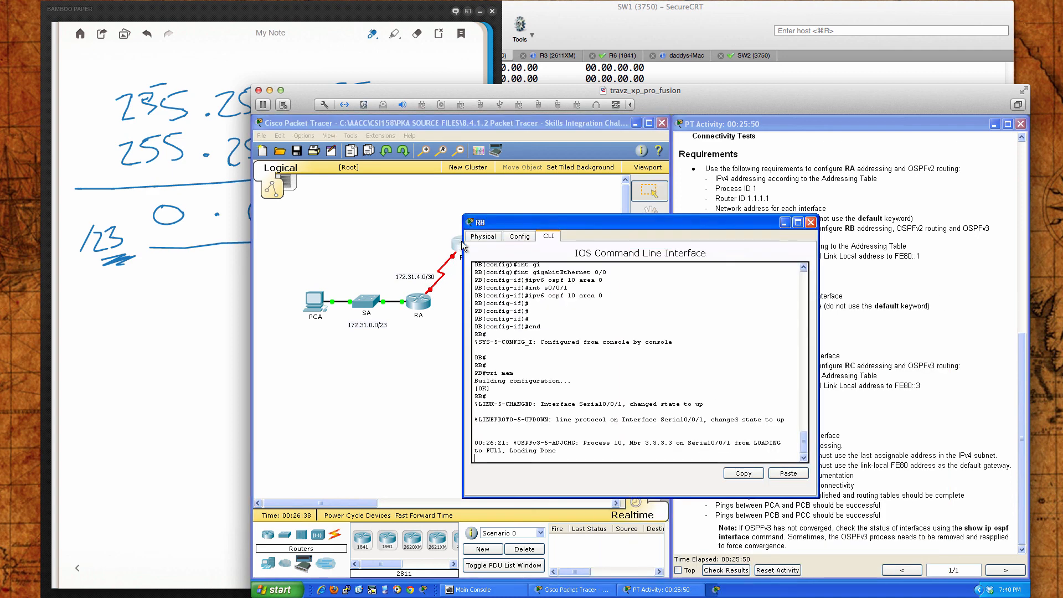
left_click_drag(554, 227, 662, 260)
left_click(727, 362)
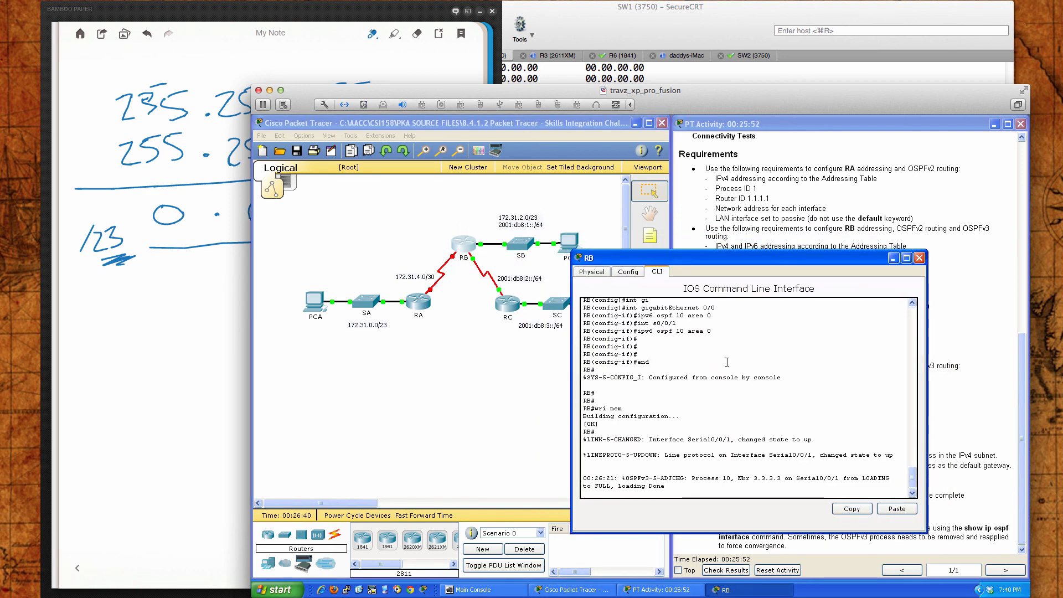
key("Return")
key("Return")
key("Return")
key("Return")
key("Return")
type("sh")
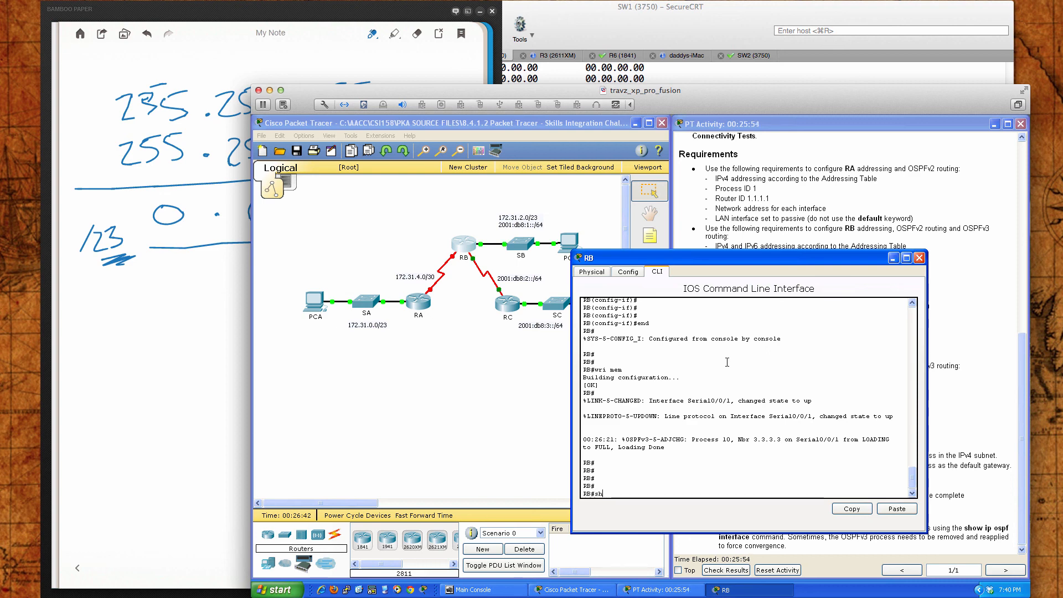
type("ow run")
key("Return")
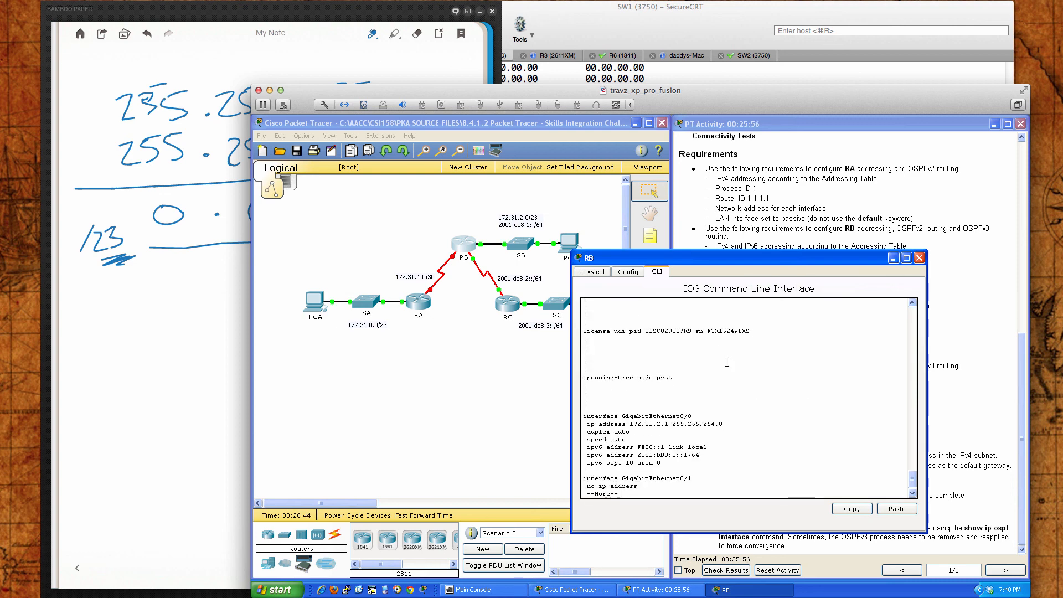
key("space")
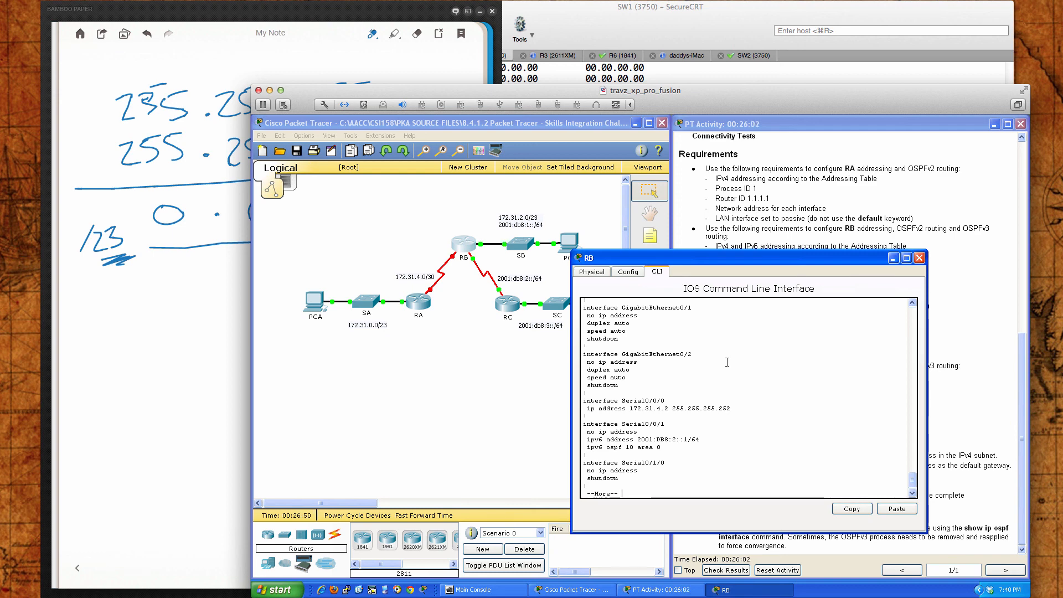
Examine the serial interface addressing in RA's running configuration and check which RA port the link to RB uses.
left_click(419, 303)
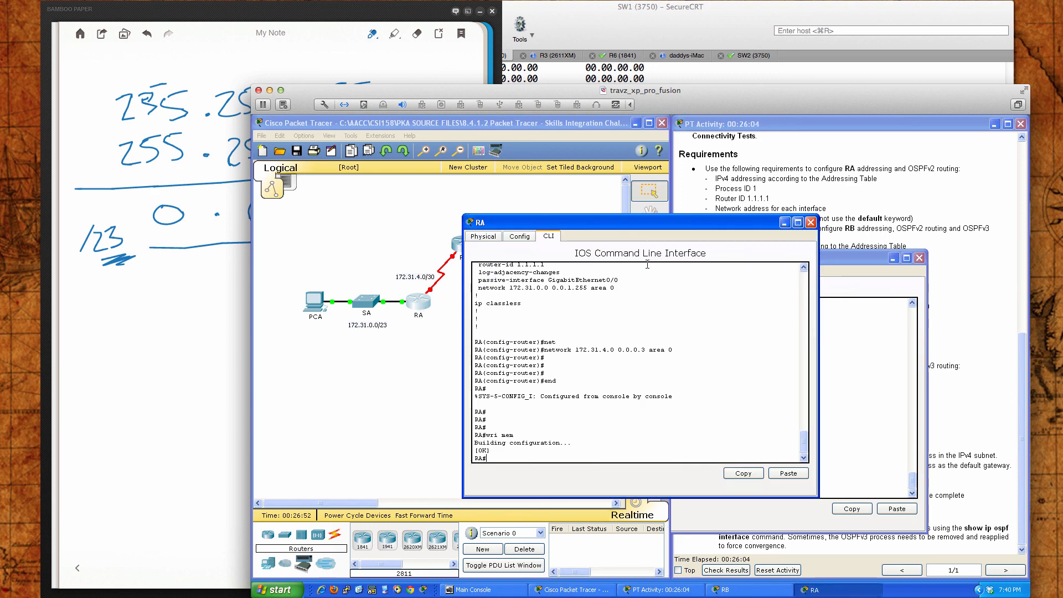
type("sh run")
key("Return")
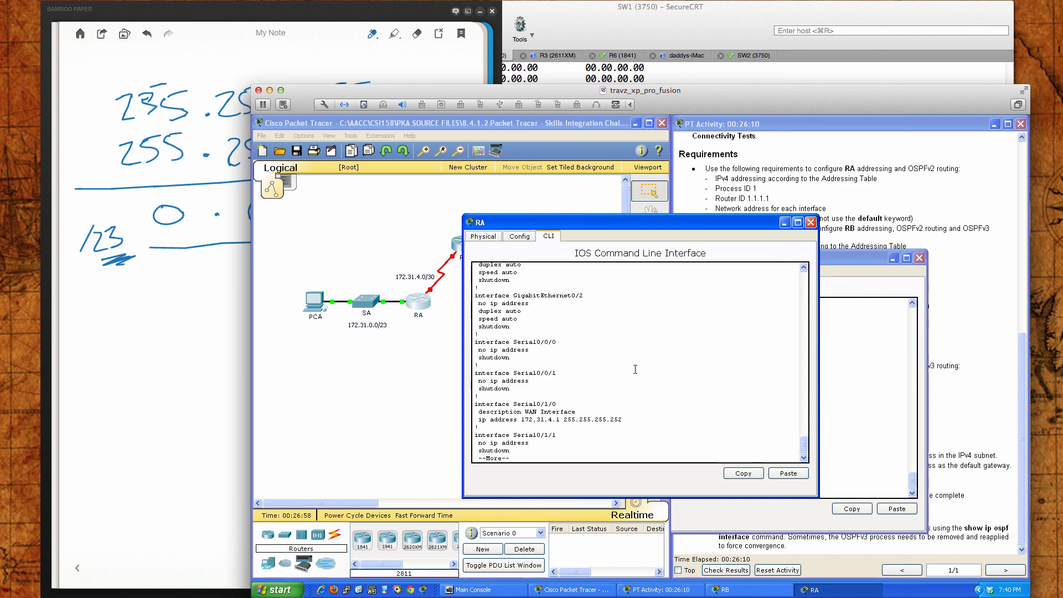
left_click(334, 351)
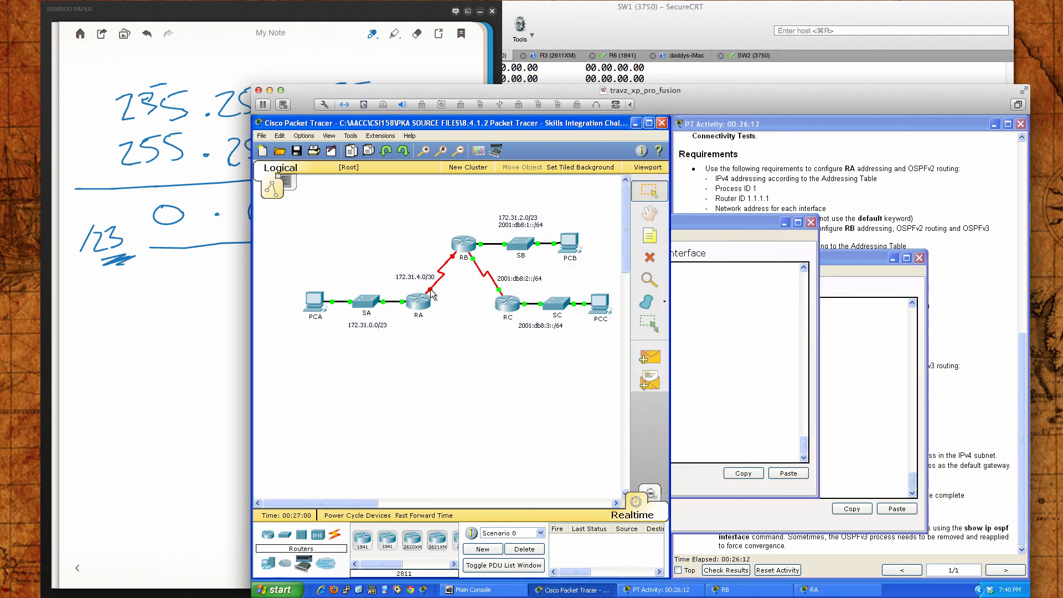
mouse_move(433, 295)
left_click(698, 345)
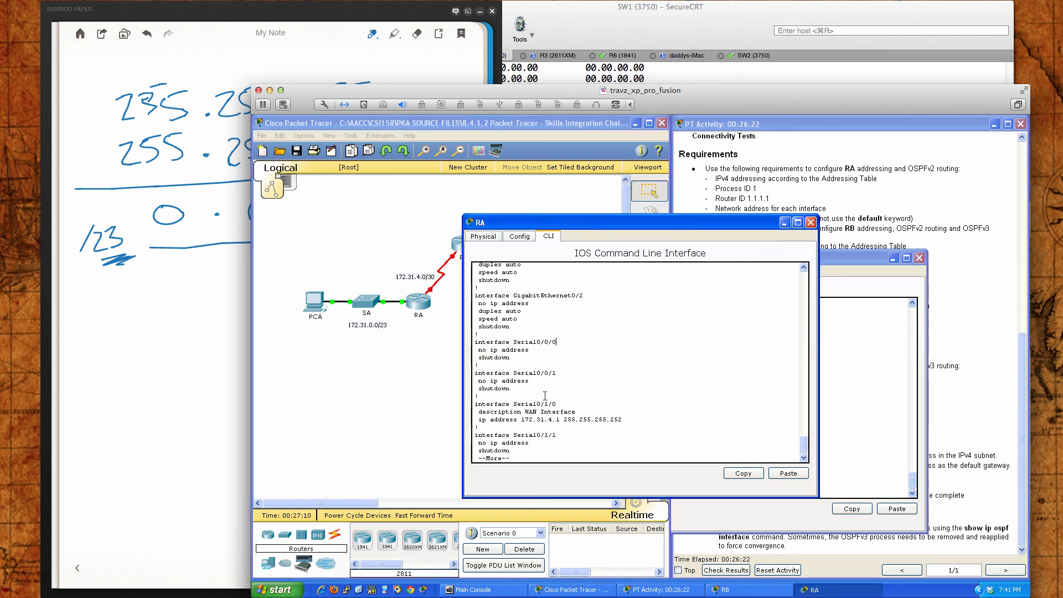
Compare RA's serial interface entry in the Addressing Table with the port labels on the RA–RB link.
left_click(857, 218)
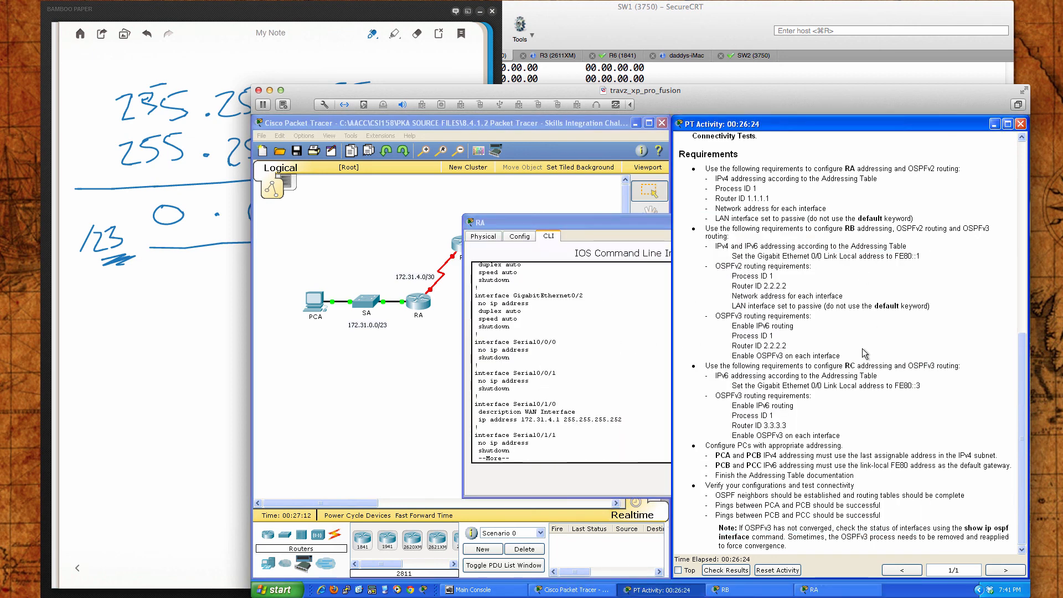
scroll(863, 352, "up", 10)
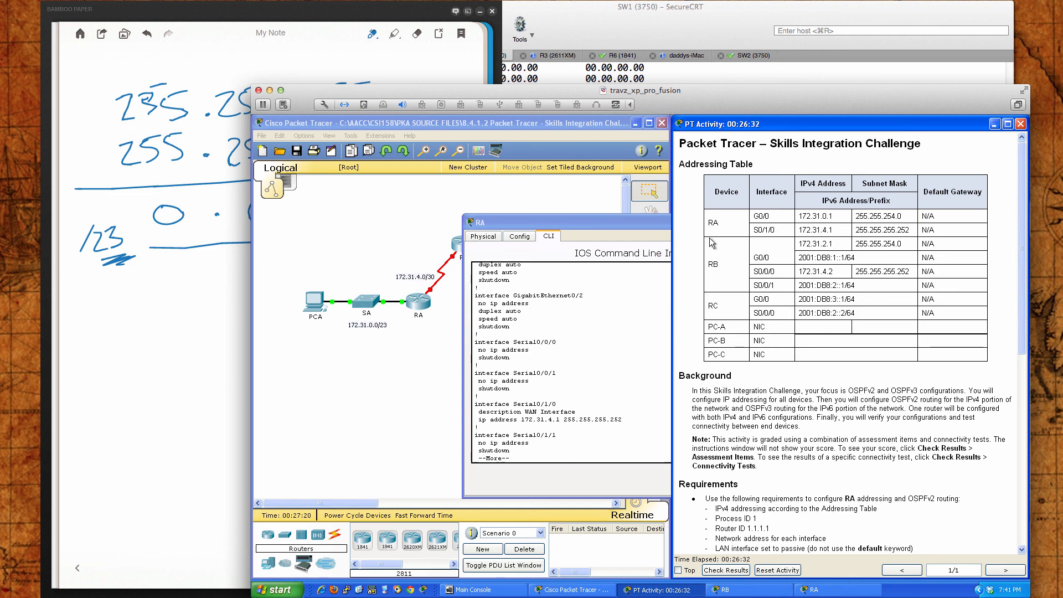
left_click(437, 300)
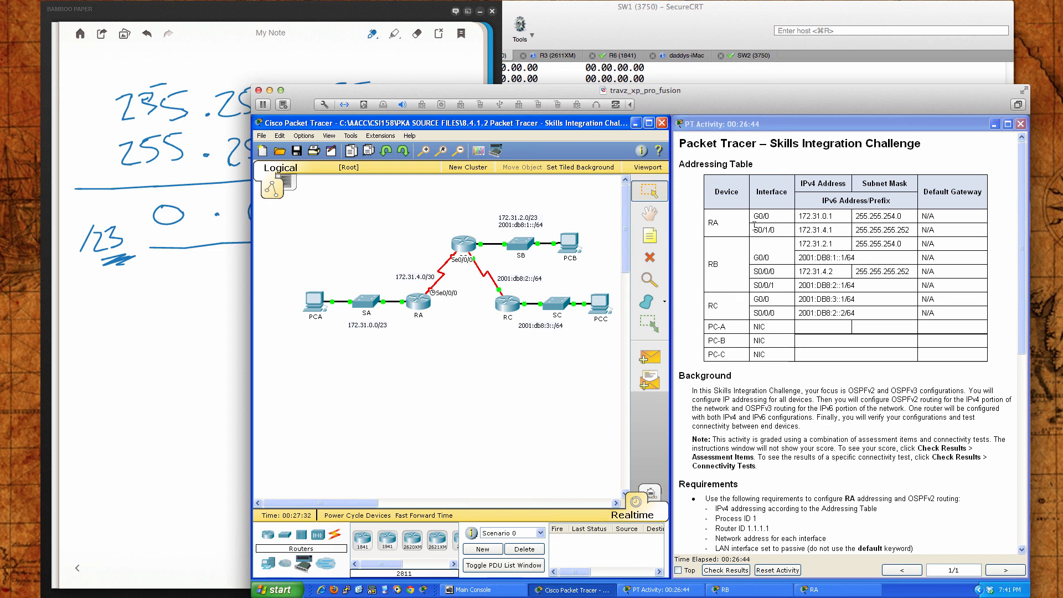
left_click_drag(754, 229, 846, 231)
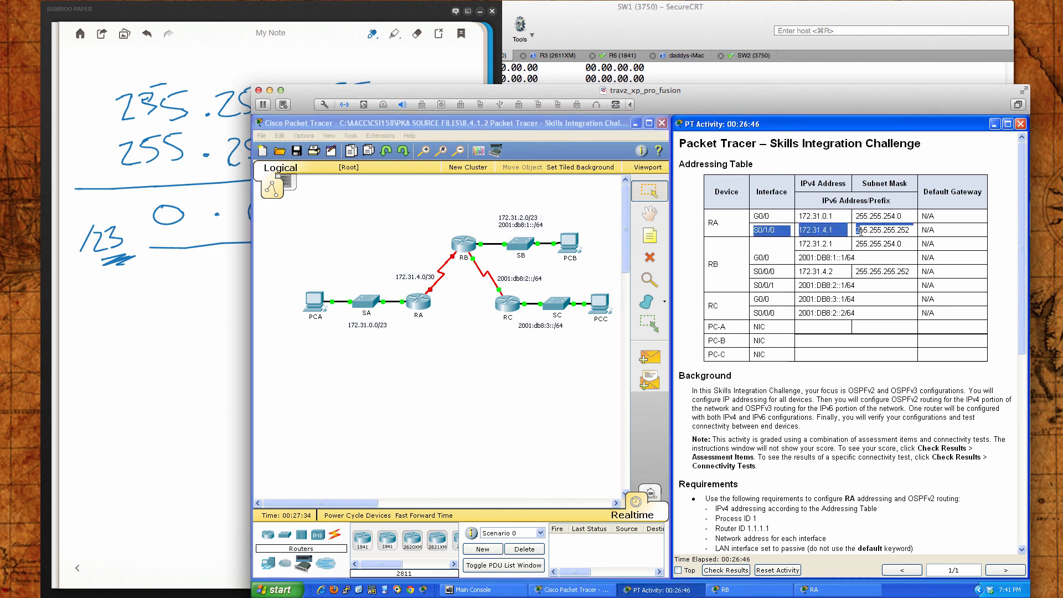
left_click(486, 323)
Return to RA's command line, dismiss the running configuration listing, and enter global configuration mode.
left_click(430, 313)
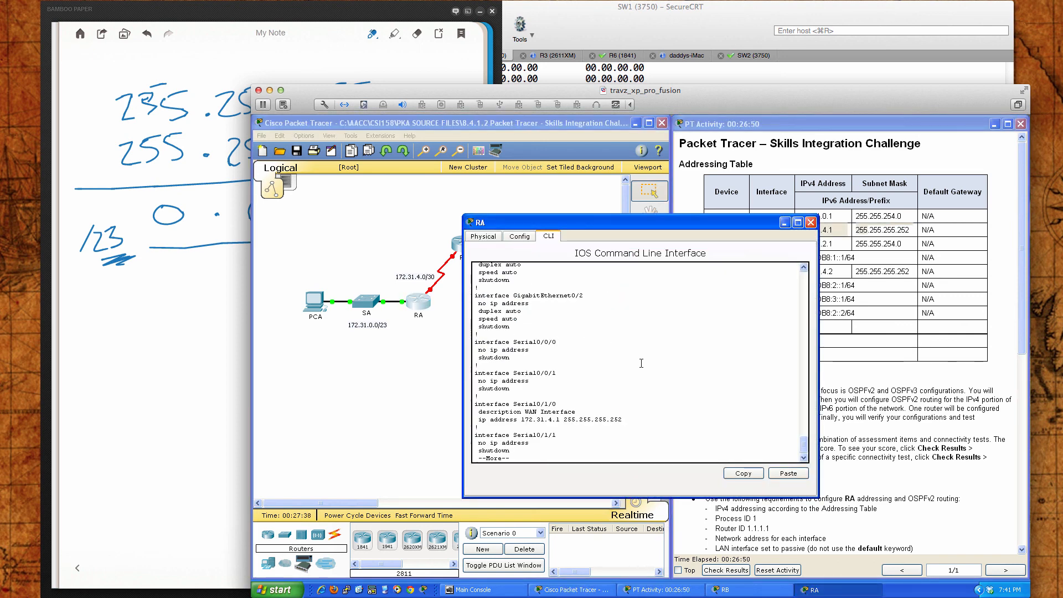
key("Return")
key("Return")
type("q")
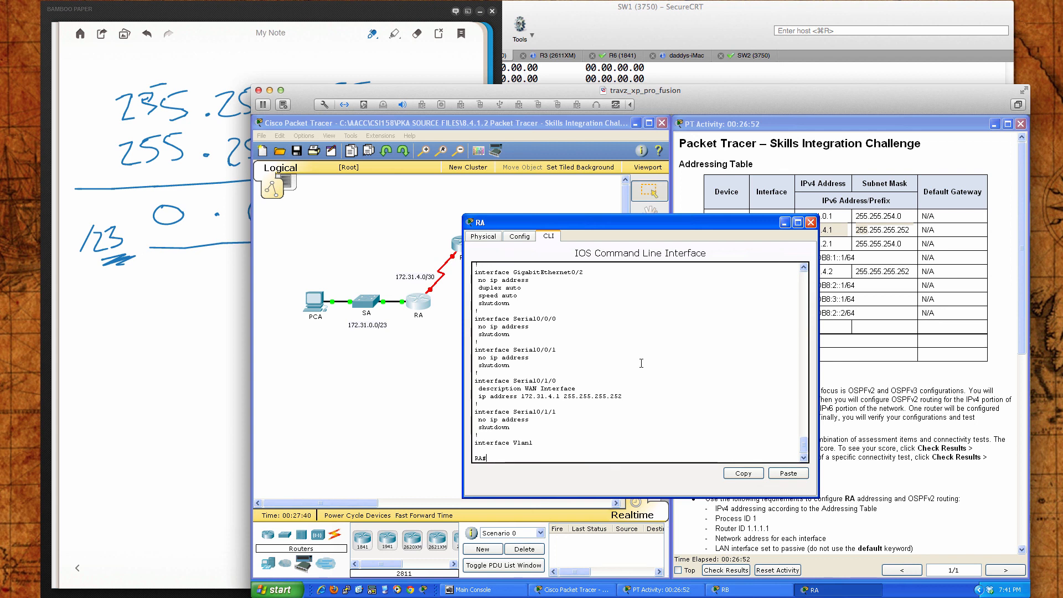
type("conf t")
key("Return")
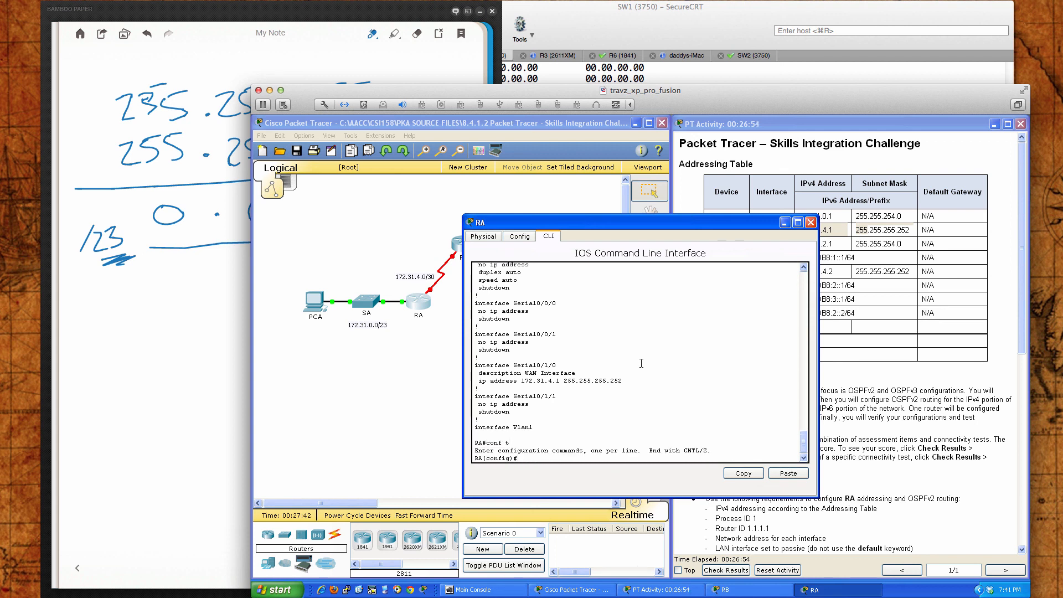
Remove the IP address 172.31.4.1 255.255.255.252 from RA's Serial 0/1/0 interface.
type("int ser")
key("Tab")
type("0")
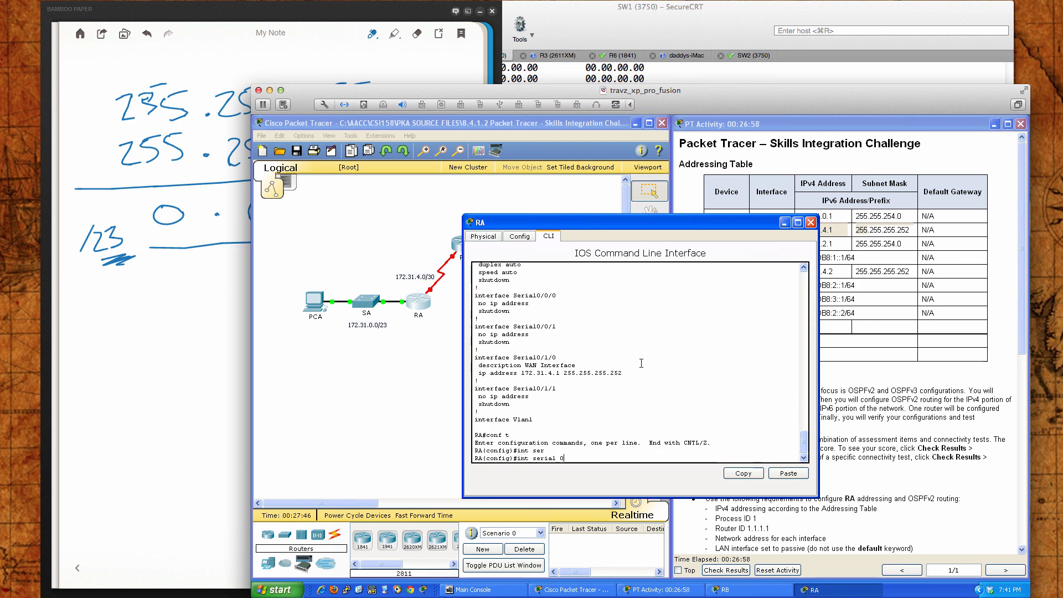
type("/1/0")
key("Return")
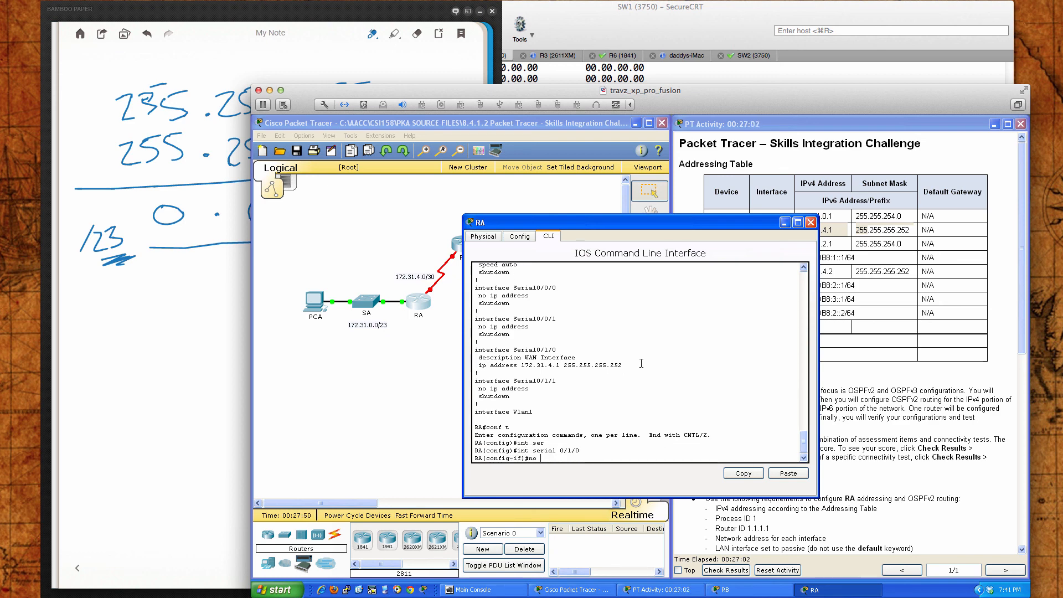
type("no")
left_click_drag(479, 366, 619, 362)
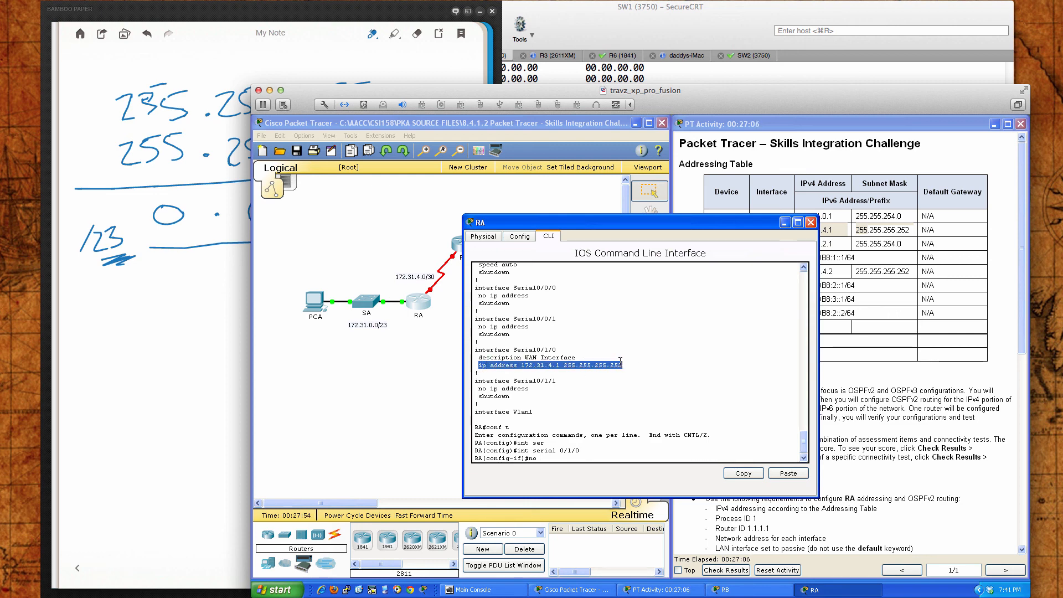
right_click(618, 364)
left_click(628, 370)
right_click(637, 387)
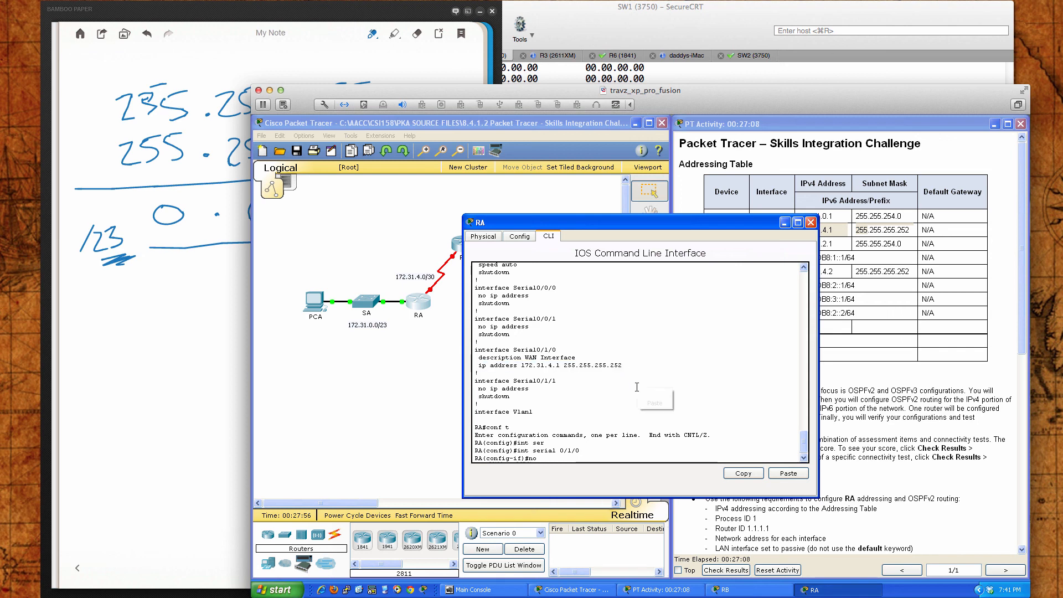
left_click(655, 402)
key("Return")
Shut down RA's Serial 0/1/0 interface.
type("sh")
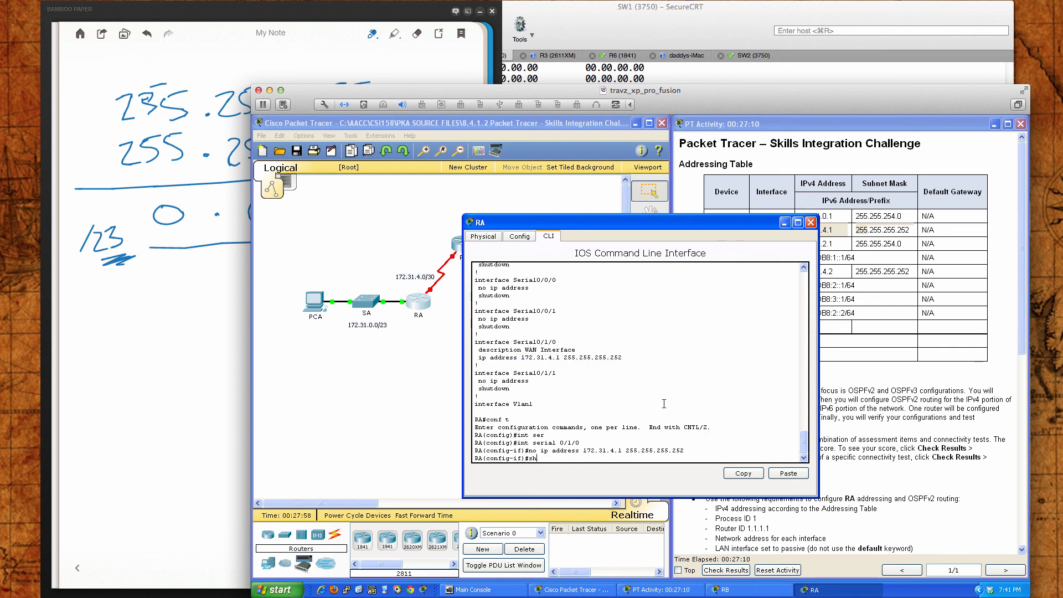
type("ut")
key("Return")
key("Return")
key("Return")
key("Return")
key("Return")
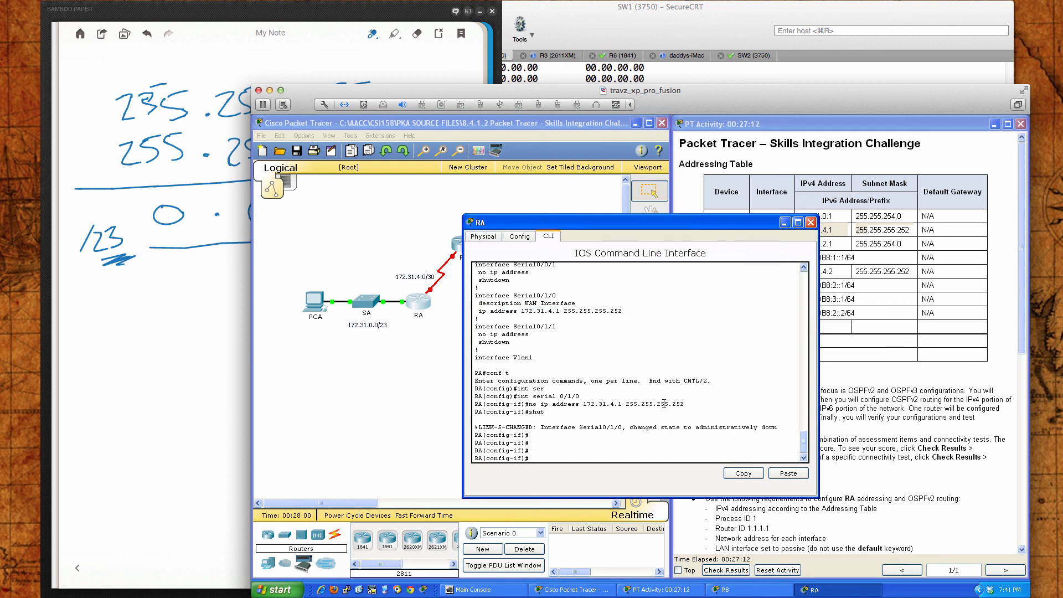
Enable RA's Serial 0/0/0 interface and assign it the IP address 172.31.4.1 with mask 255.255.255.252.
type("int s")
key("Tab")
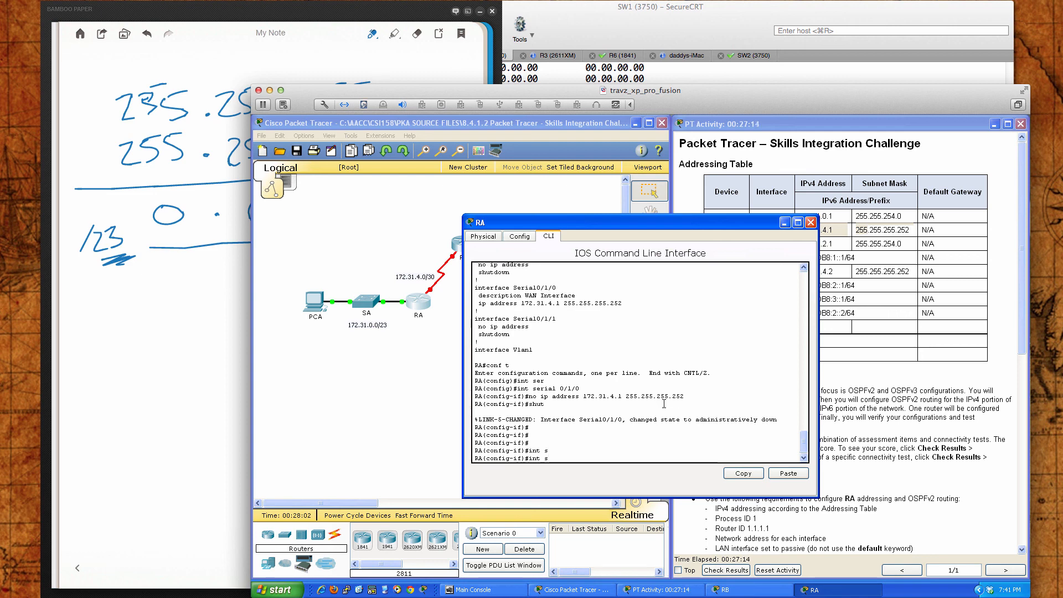
type("0/0/0")
key("Return")
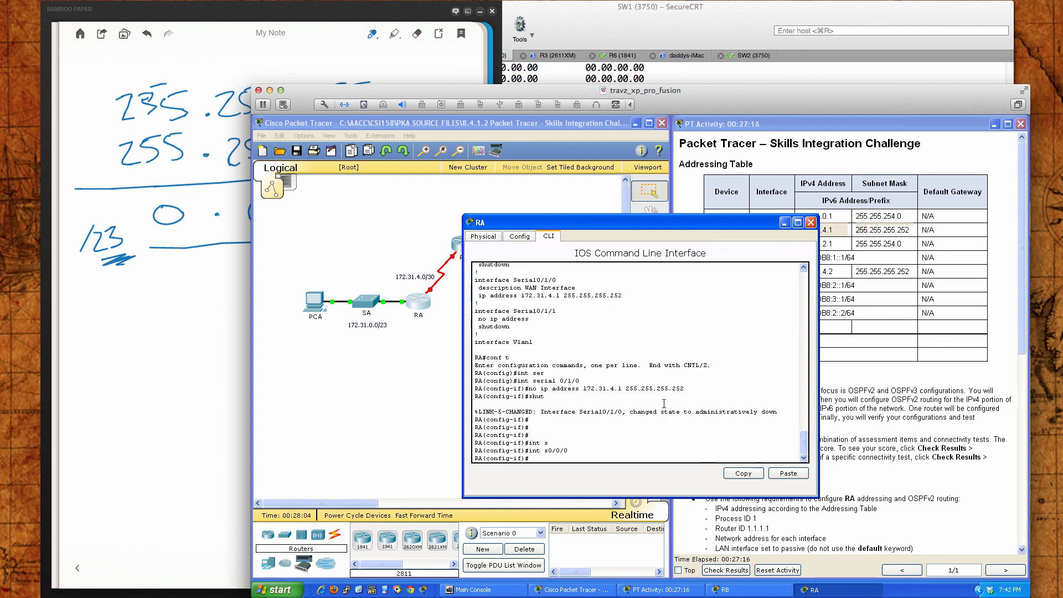
type("no shut")
key("Return")
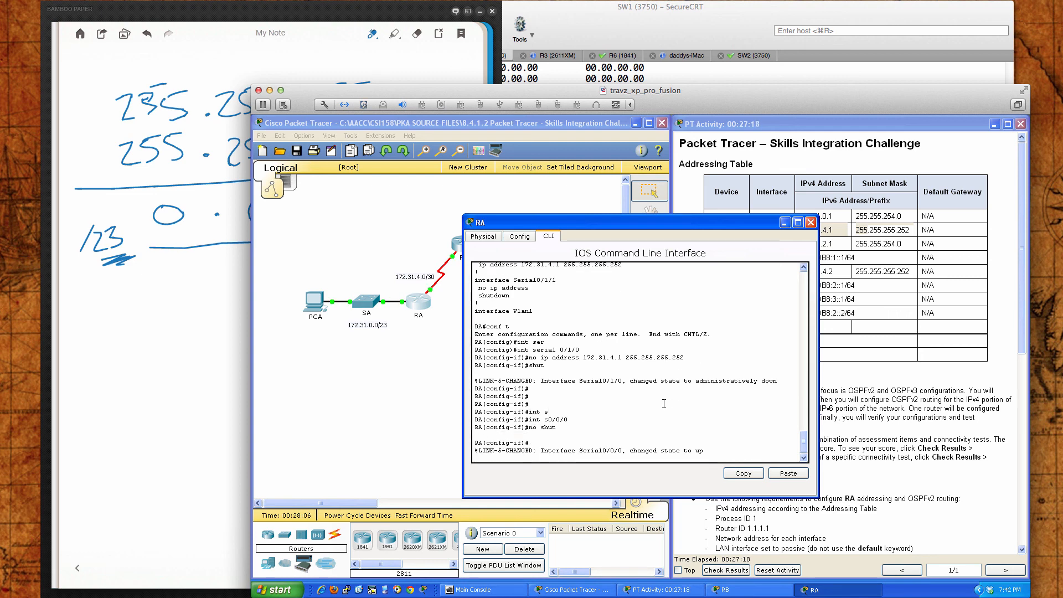
key("Return")
key("Return")
type("ip address 172.31.4.1 255.255.255.252")
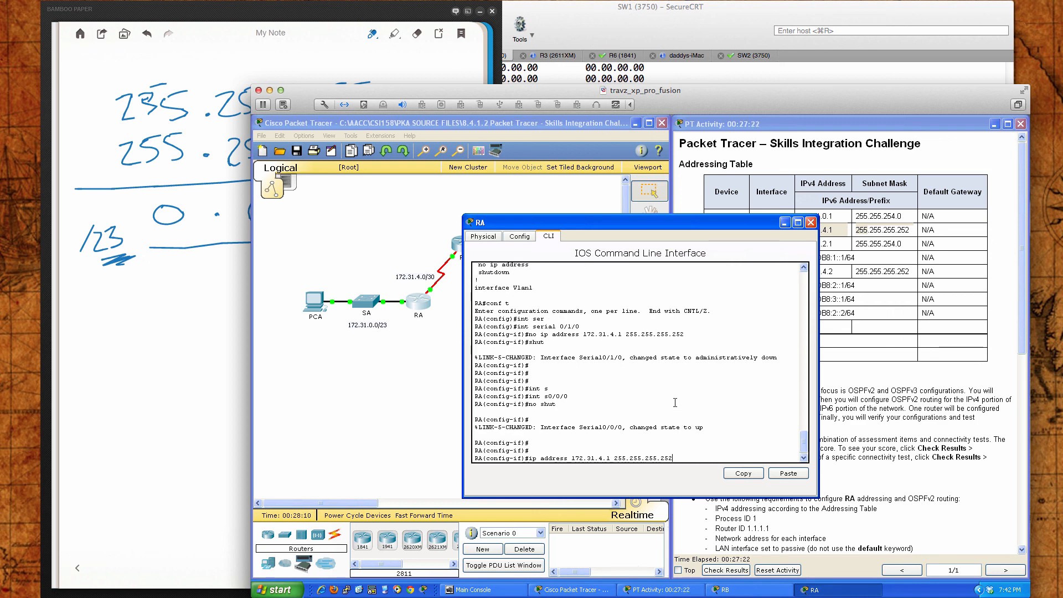
key("Return")
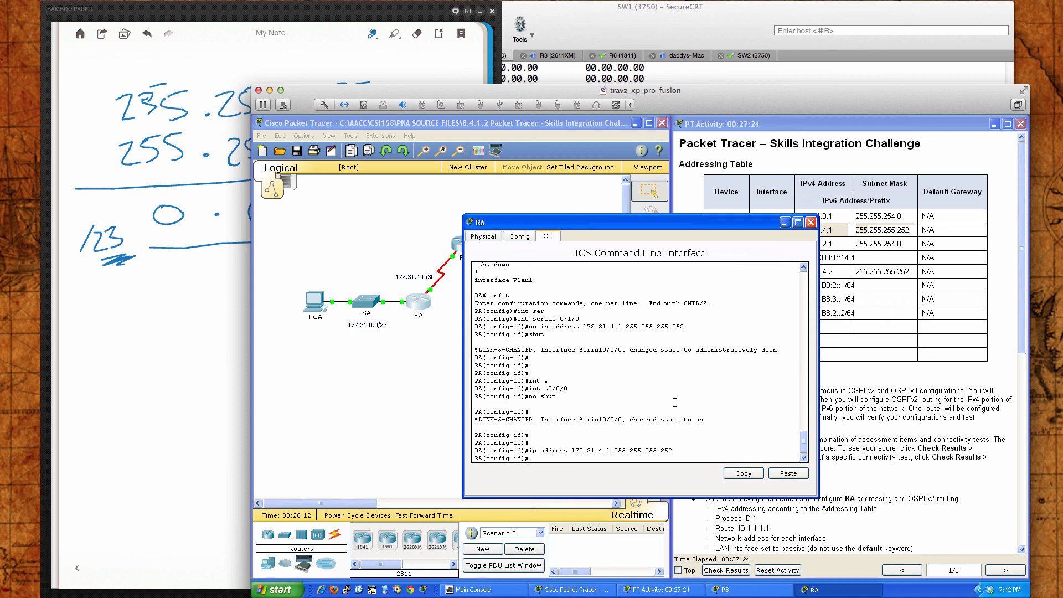
Leave configuration mode on RA and save its configuration to memory.
type("end")
key("Return")
key("Return")
key("Return")
key("Return")
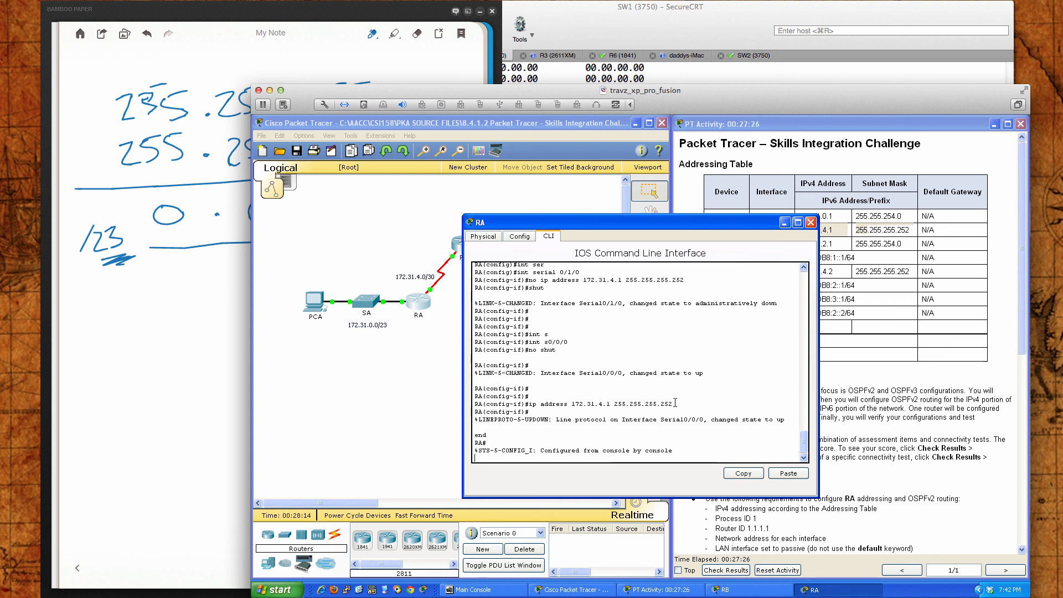
type("wri mem")
key("Return")
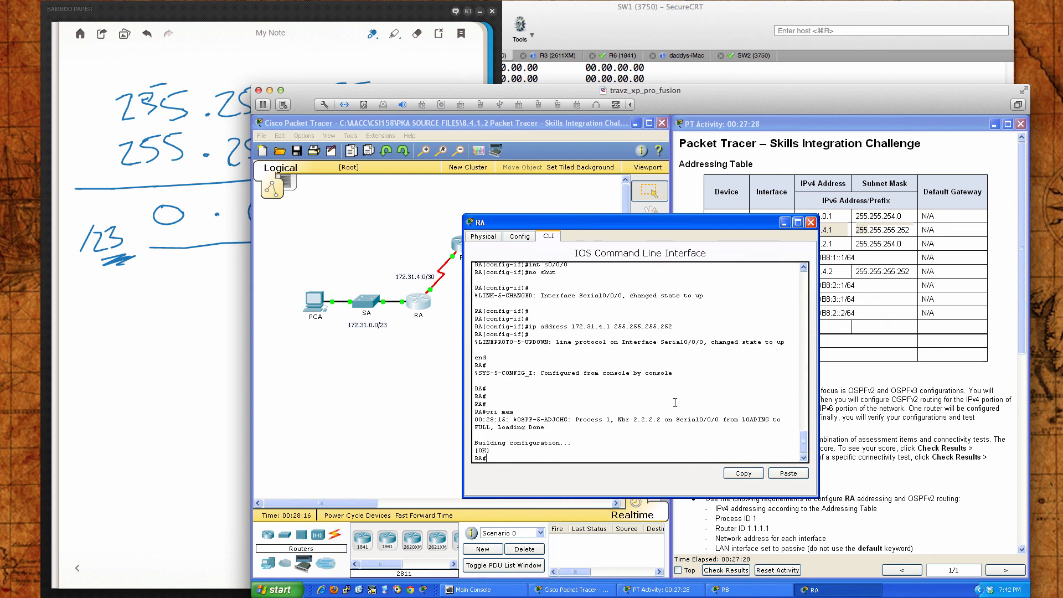
key("Return")
key("Return")
key("Return")
key("Return")
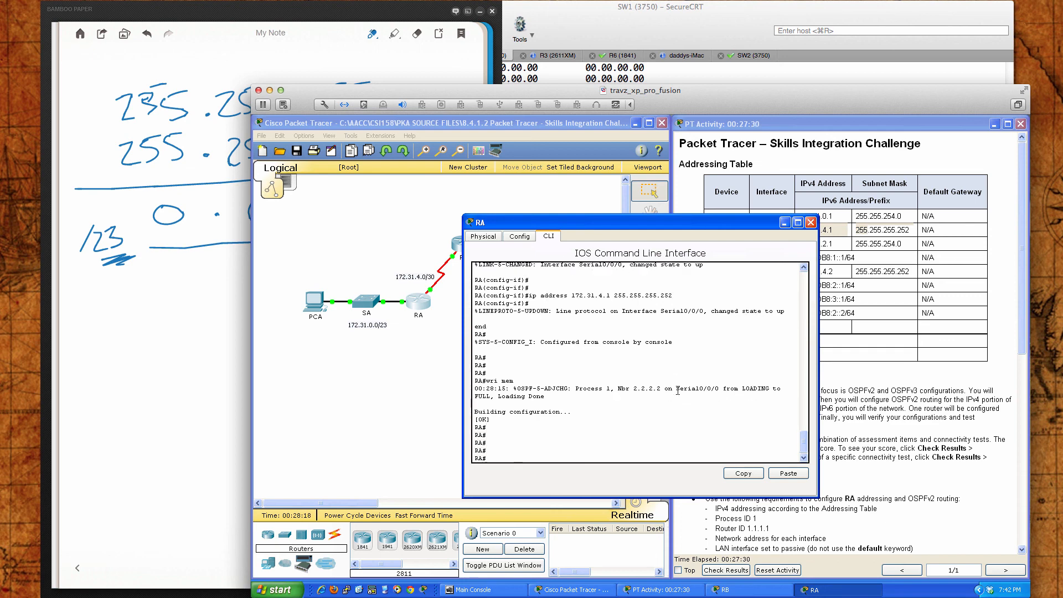
Move RA's window off the topology and check the RA–RB link's port labels against the Addressing Table.
left_click_drag(640, 221, 646, 288)
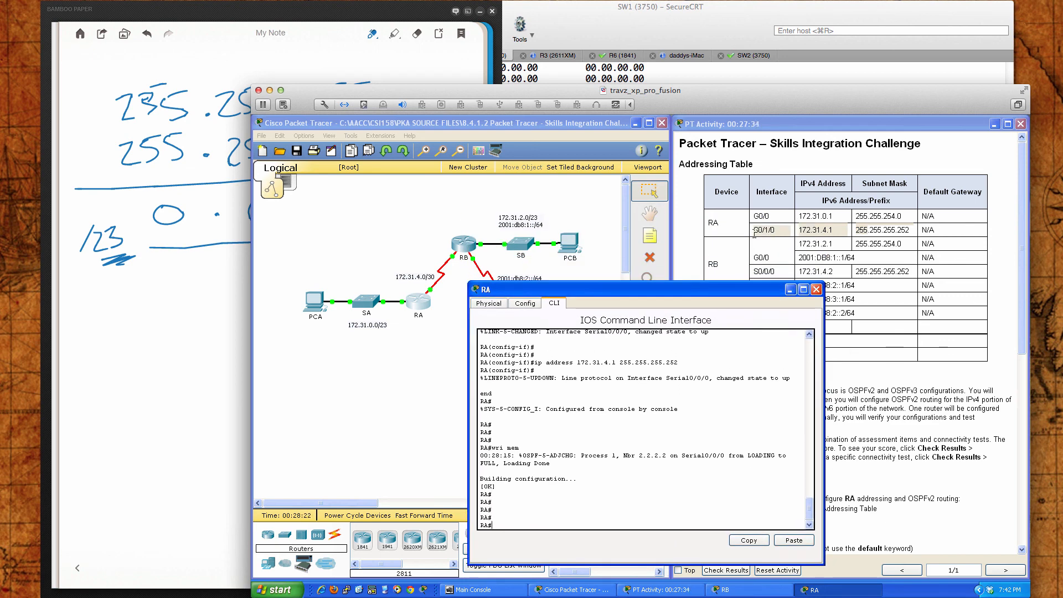
left_click(425, 291)
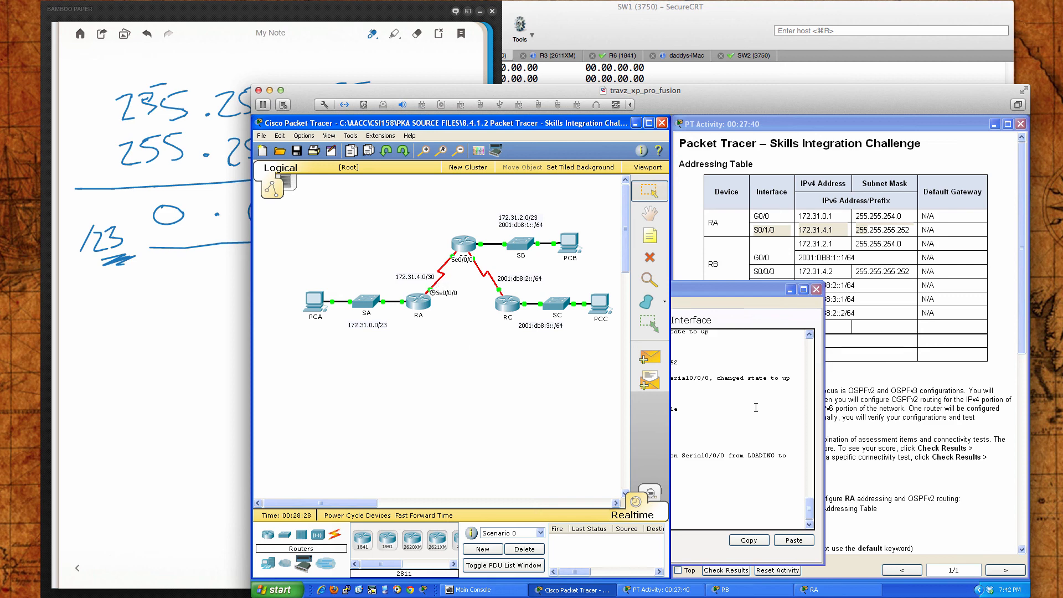
left_click(676, 489)
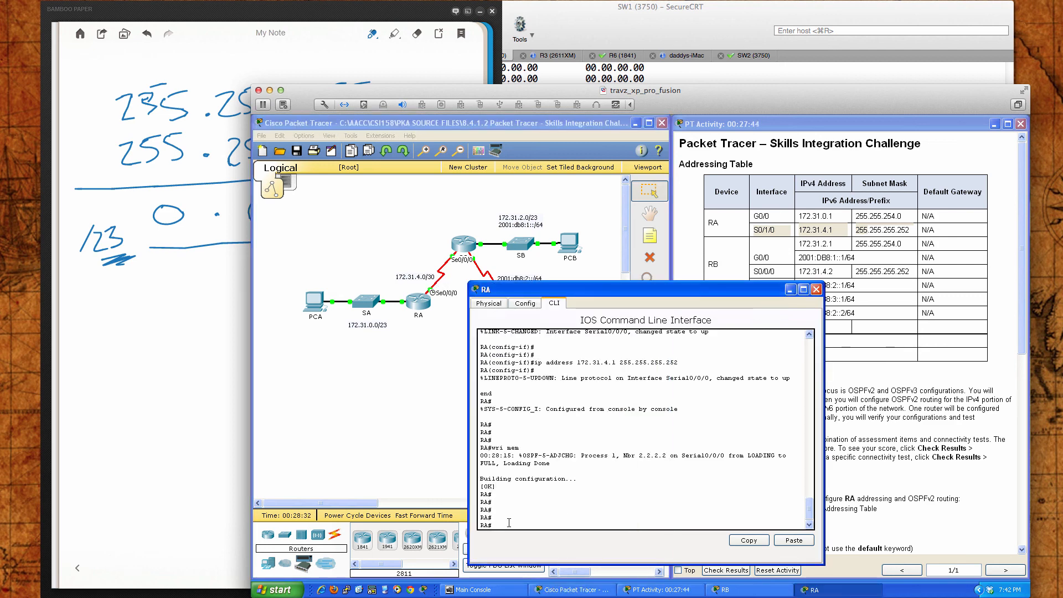
Save RA's configuration to memory again and close its window.
type("wri mem")
key("Return")
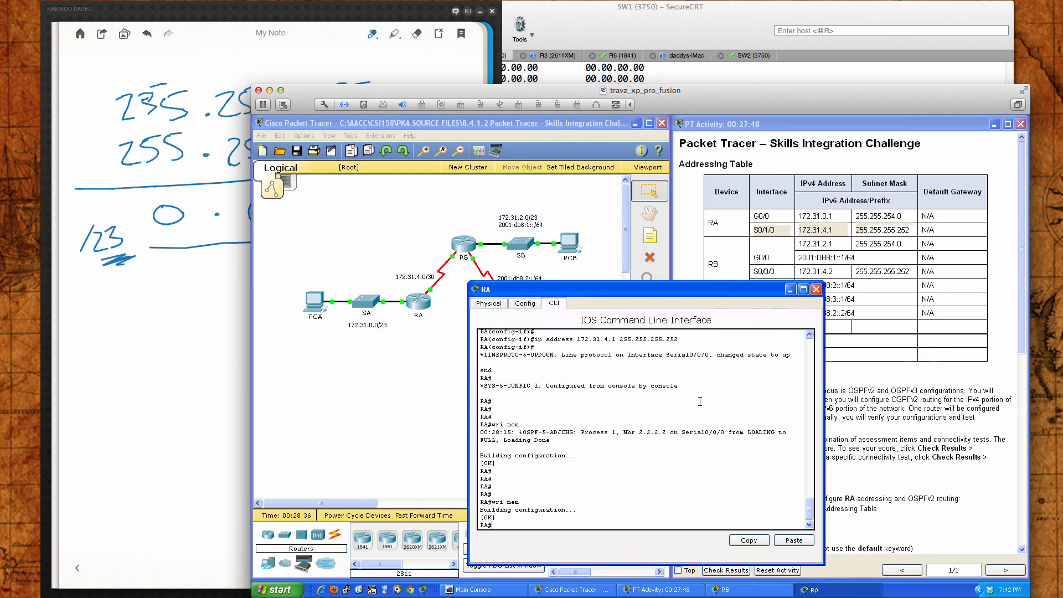
left_click(817, 289)
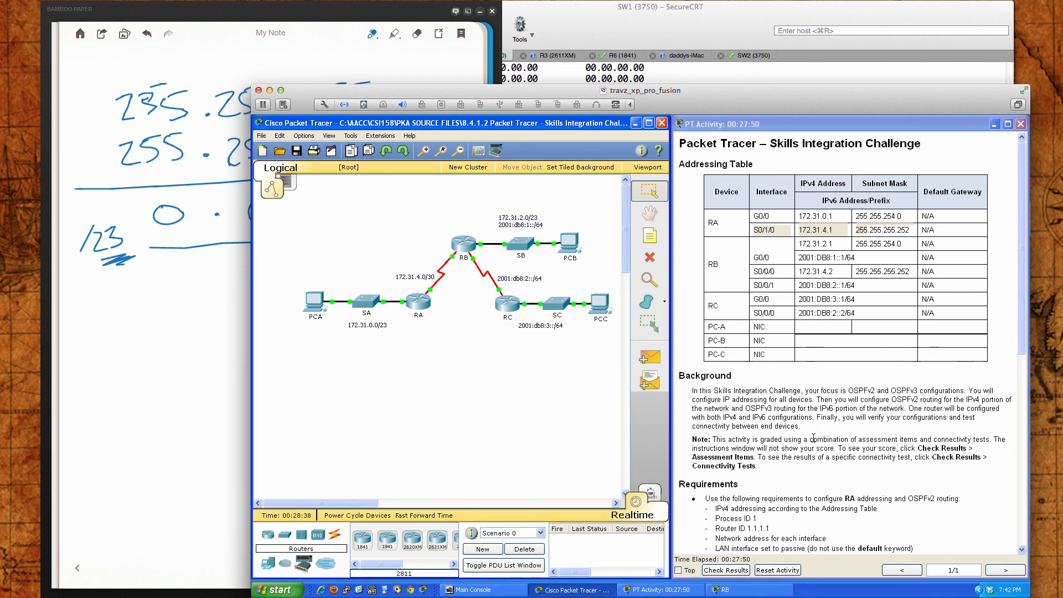
Read the remaining PC addressing and connectivity requirements in the activity instructions.
scroll(813, 438, "down", 10)
scroll(783, 515, "up", 1)
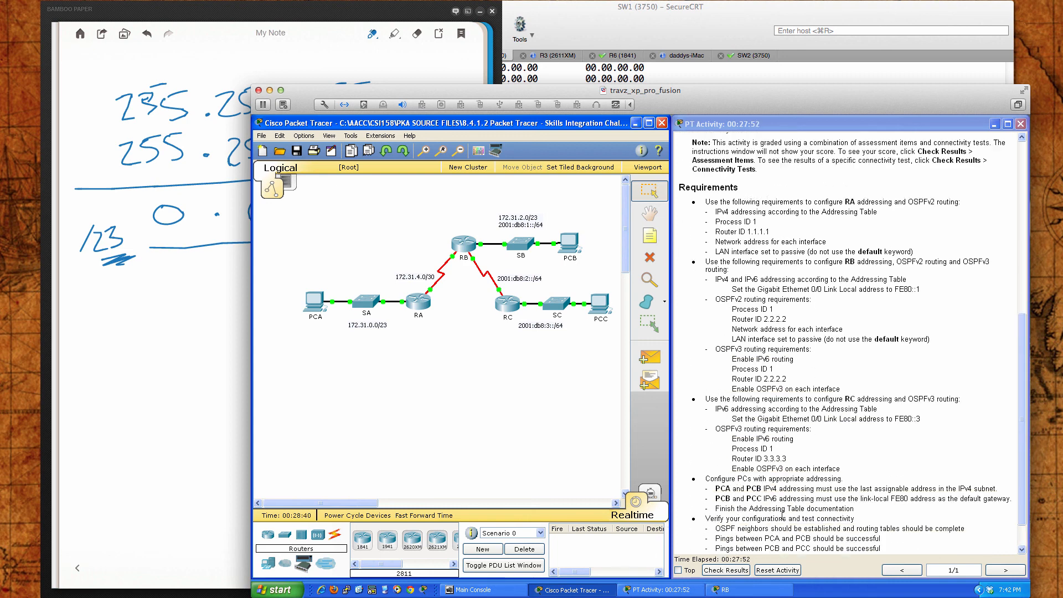
scroll(753, 540, "down", 1)
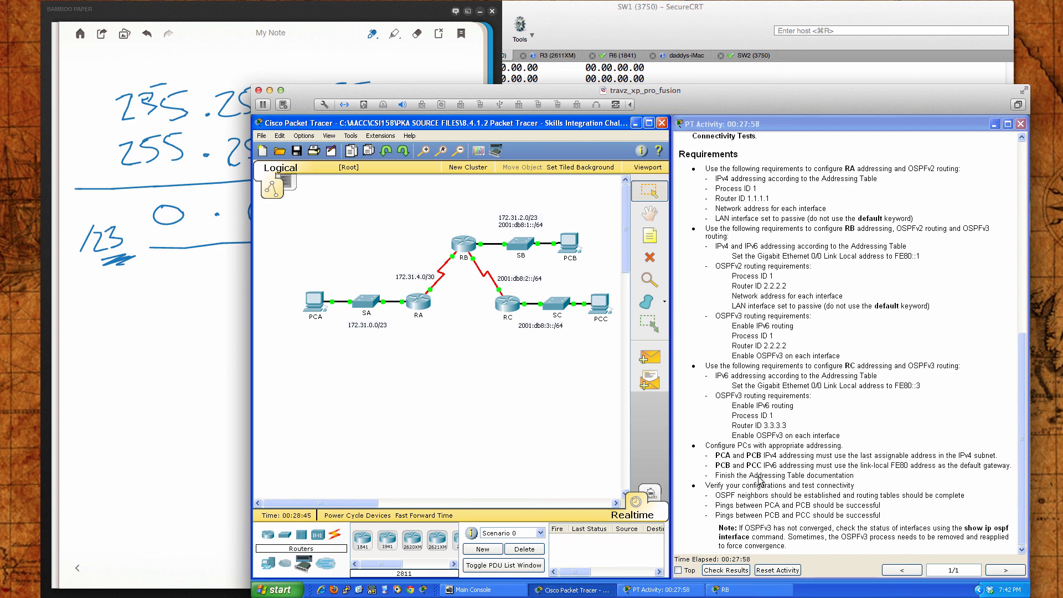
Check the activity results, close RB's window, and examine the assessment items for all PCs and routers.
left_click(731, 570)
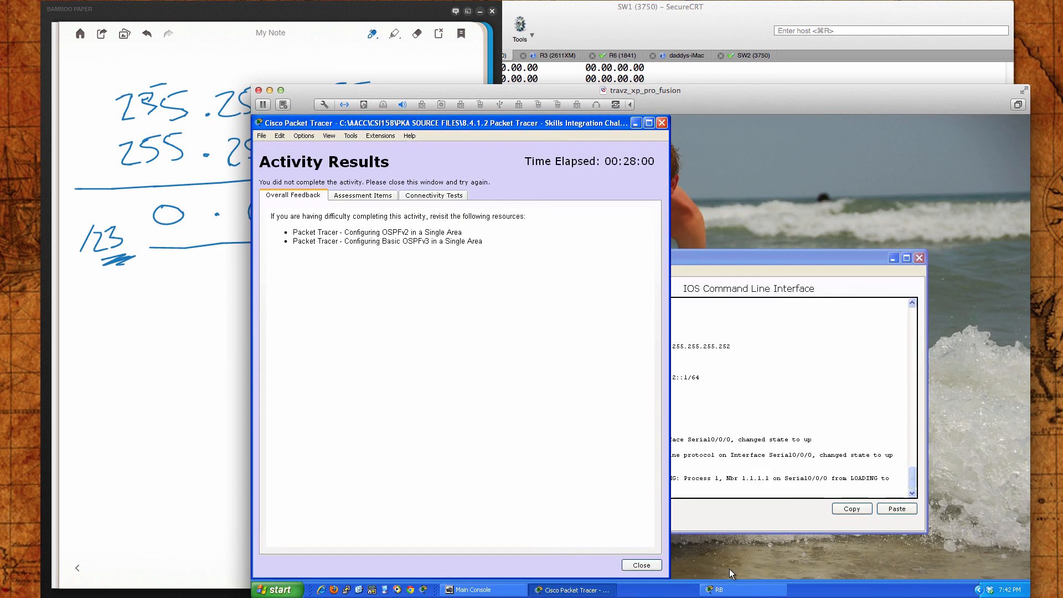
left_click(363, 195)
left_click(920, 257)
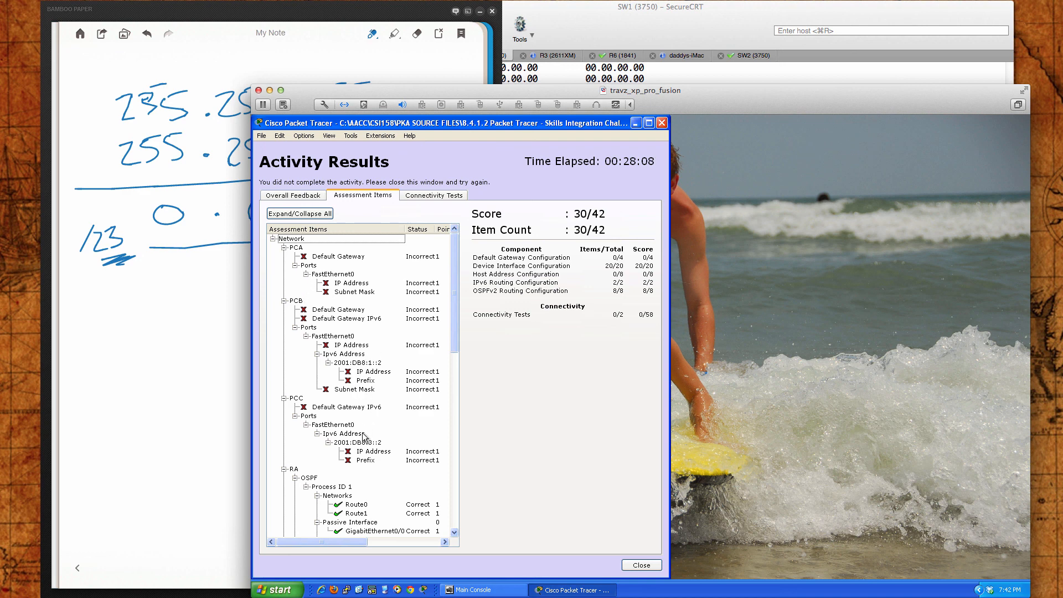
scroll(349, 360, "down", 6)
scroll(350, 368, "down", 12)
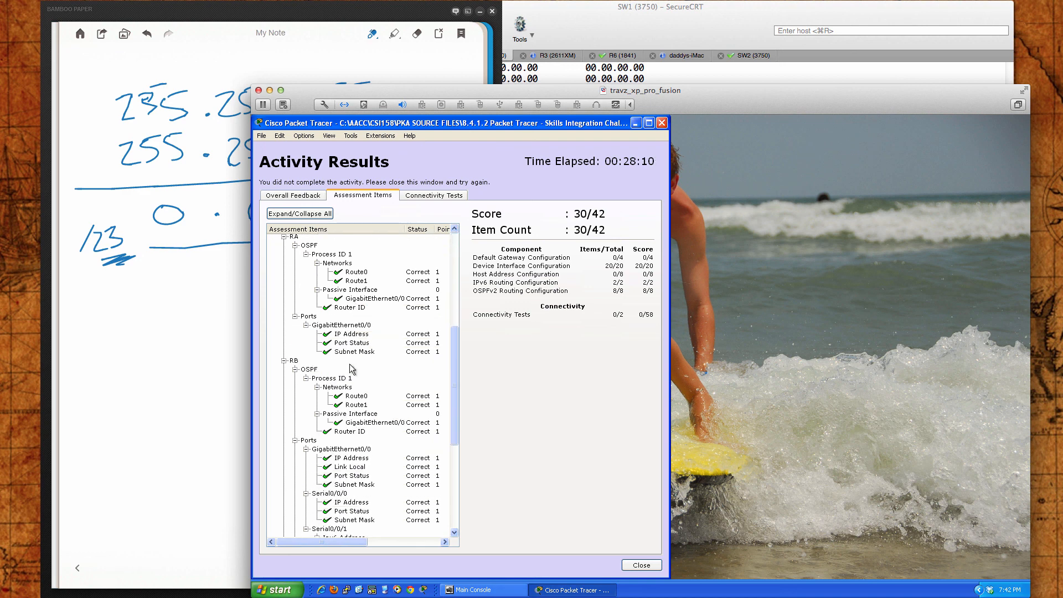
scroll(351, 368, "down", 2)
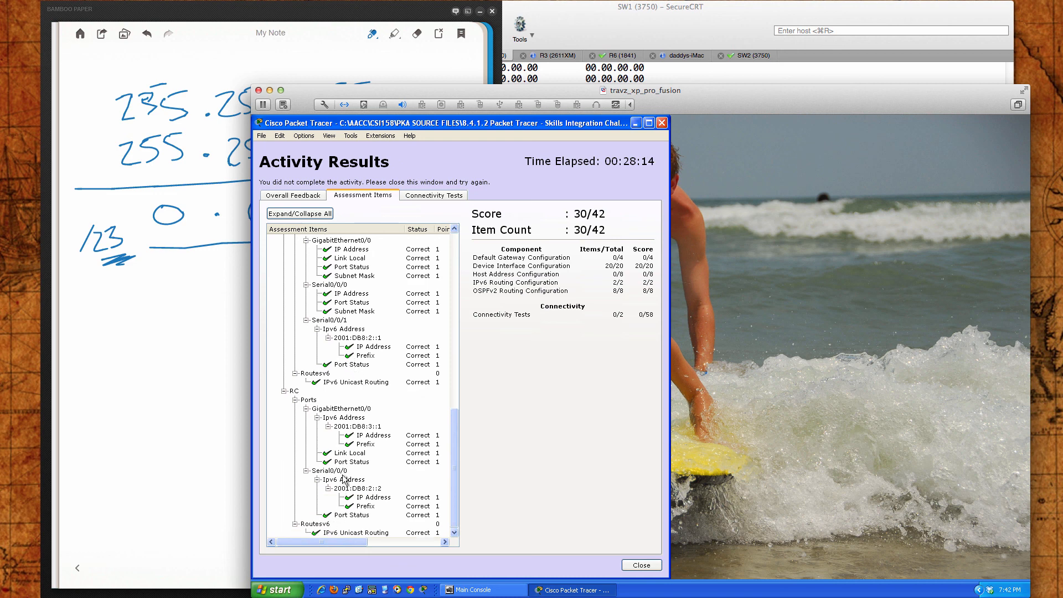
scroll(347, 411, "up", 15)
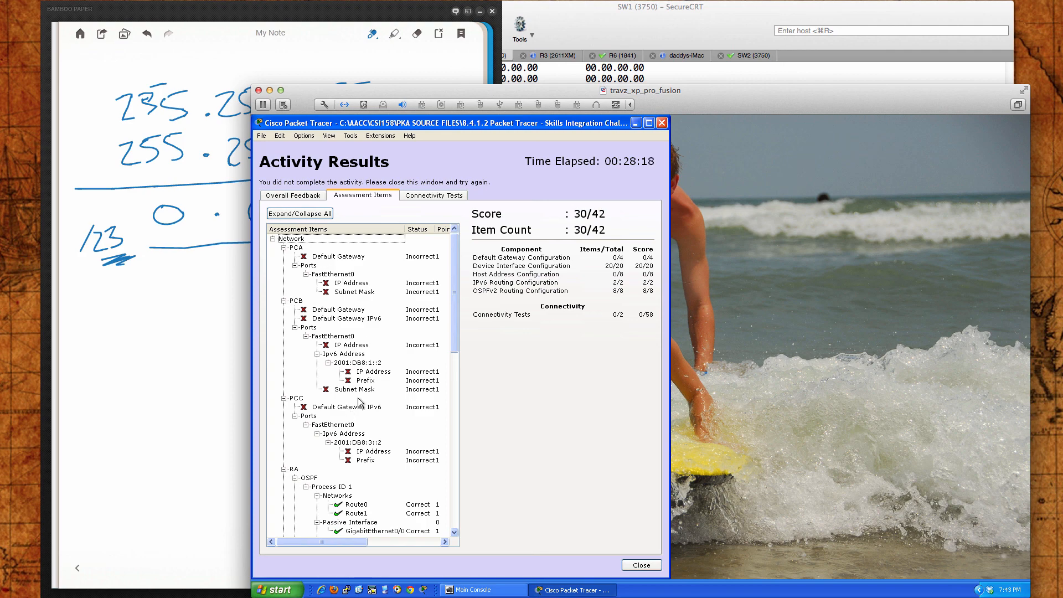
Close the activity results and review the PC addressing rules and the PC rows of the Addressing Table.
left_click(641, 565)
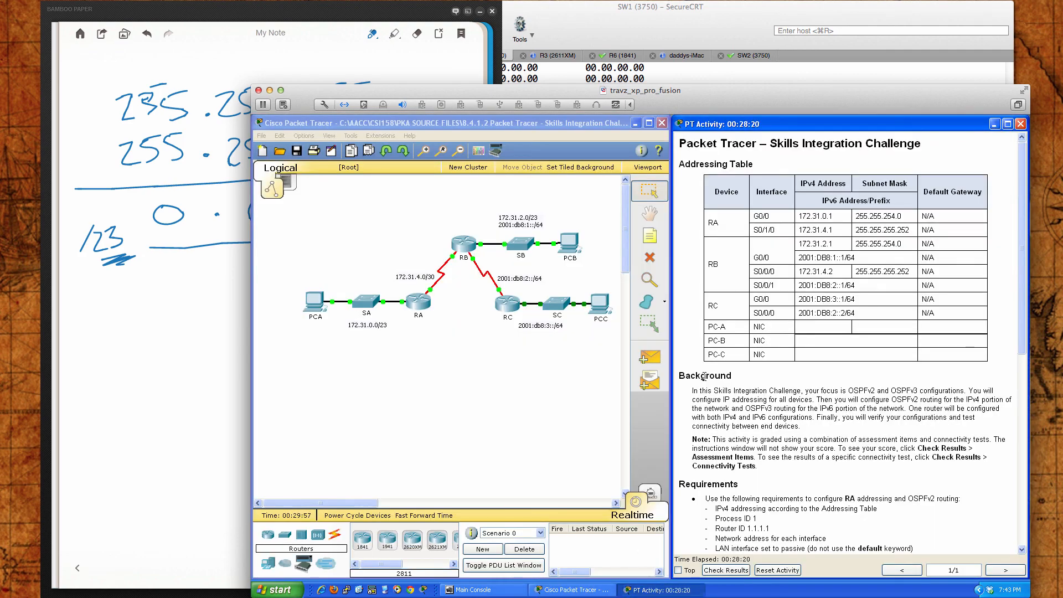
scroll(814, 408, "down", 10)
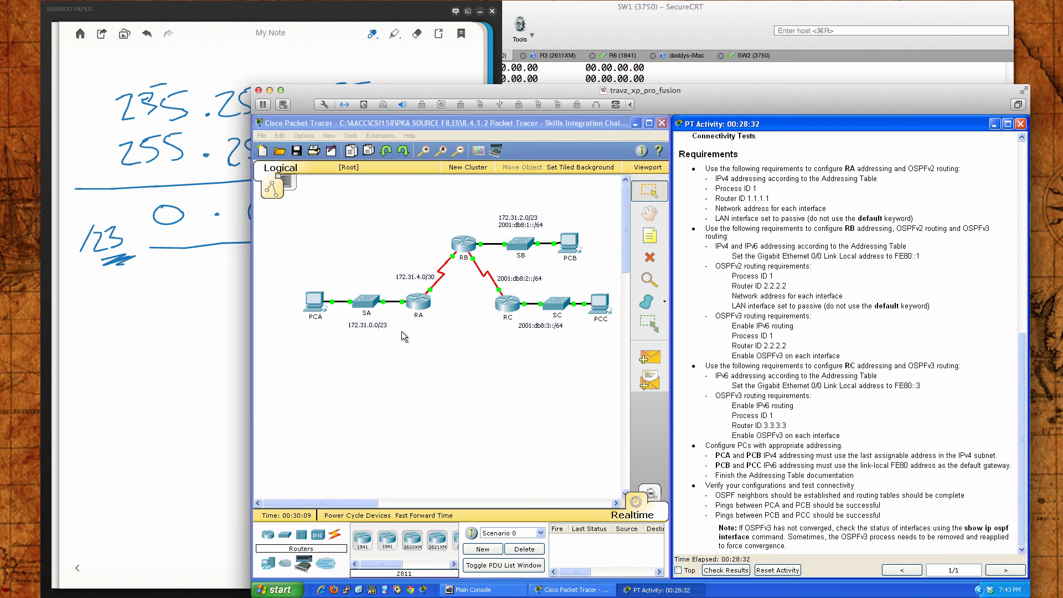
scroll(831, 365, "up", 10)
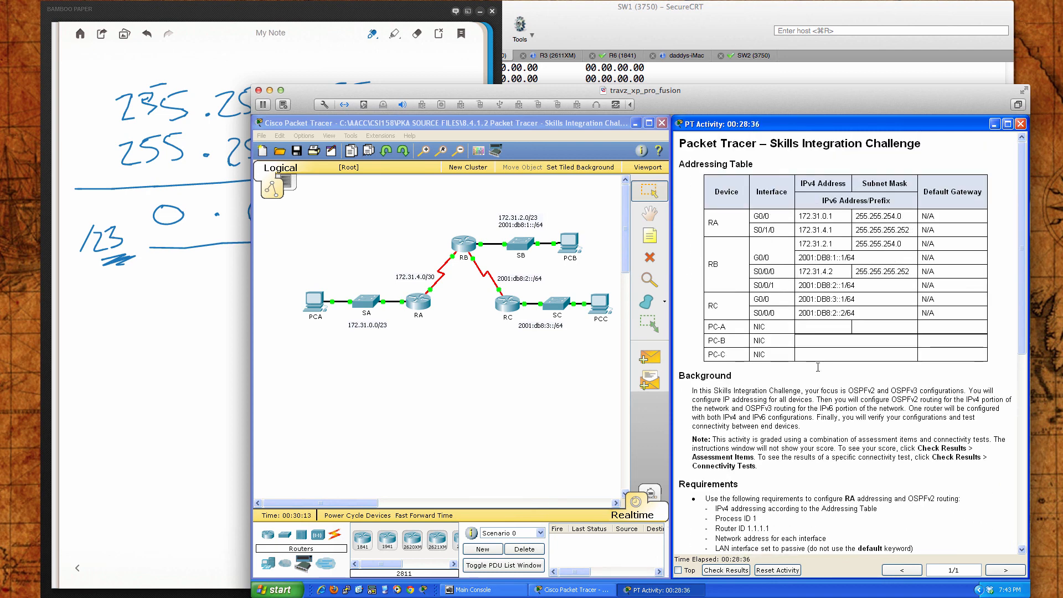
Switch to Bamboo Paper, turn to a new blank page, and handwrite the heading "PCA" followed by an arrow.
left_click(60, 396)
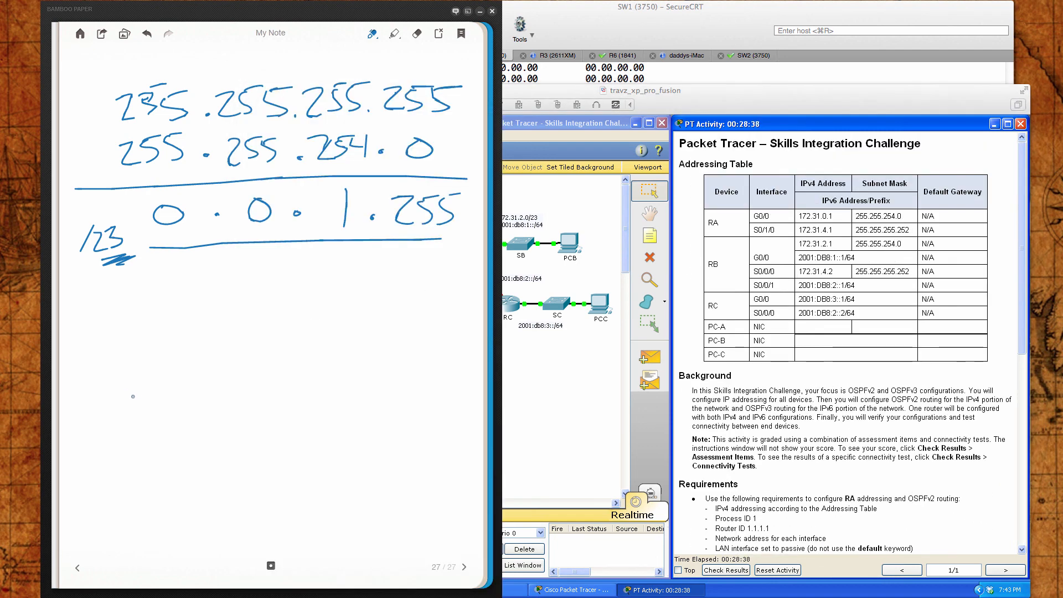
left_click(462, 568)
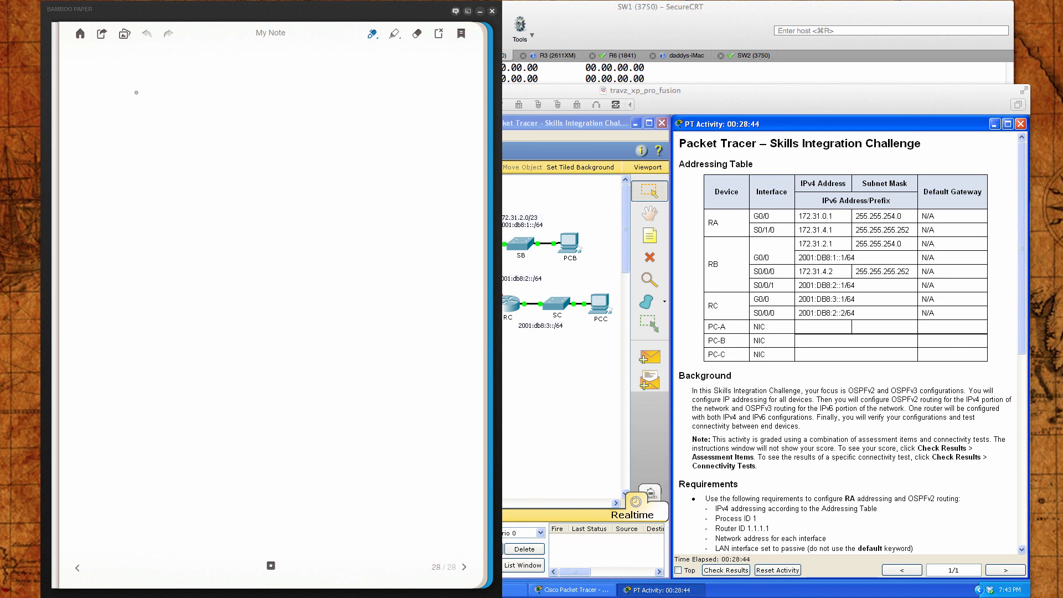
left_click_drag(77, 90, 80, 115)
mouse_move(77, 91)
left_mouse_down()
mouse_move(78, 106)
mouse_move(103, 114)
mouse_move(173, 95)
mouse_move(182, 112)
left_mouse_up()
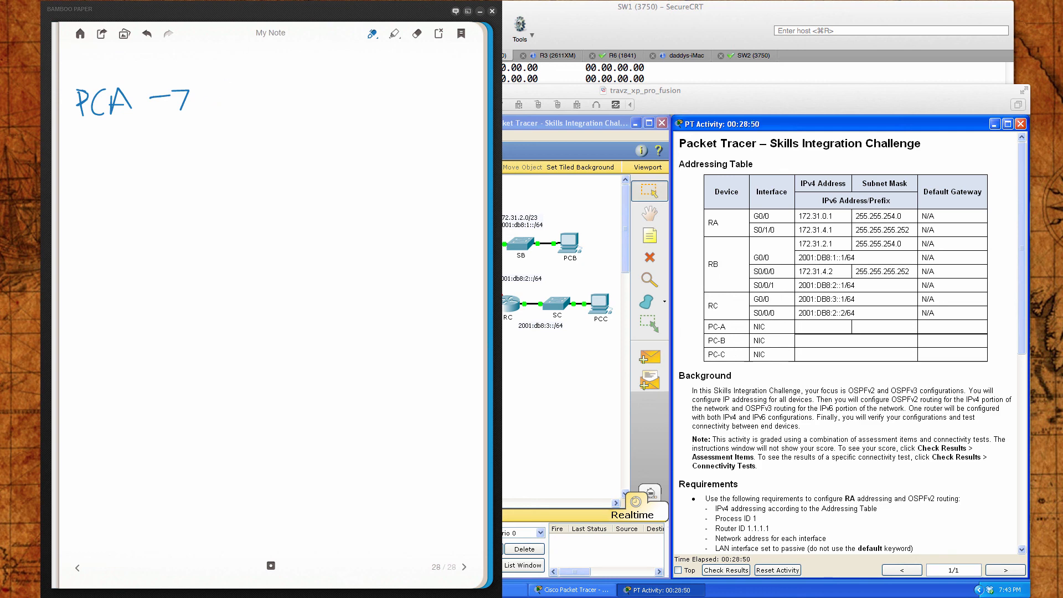
Look up PCA's LAN network in the Packet Tracer topology and write 172.31.0.0/23 beside the PCA arrow in the note.
left_click(551, 378)
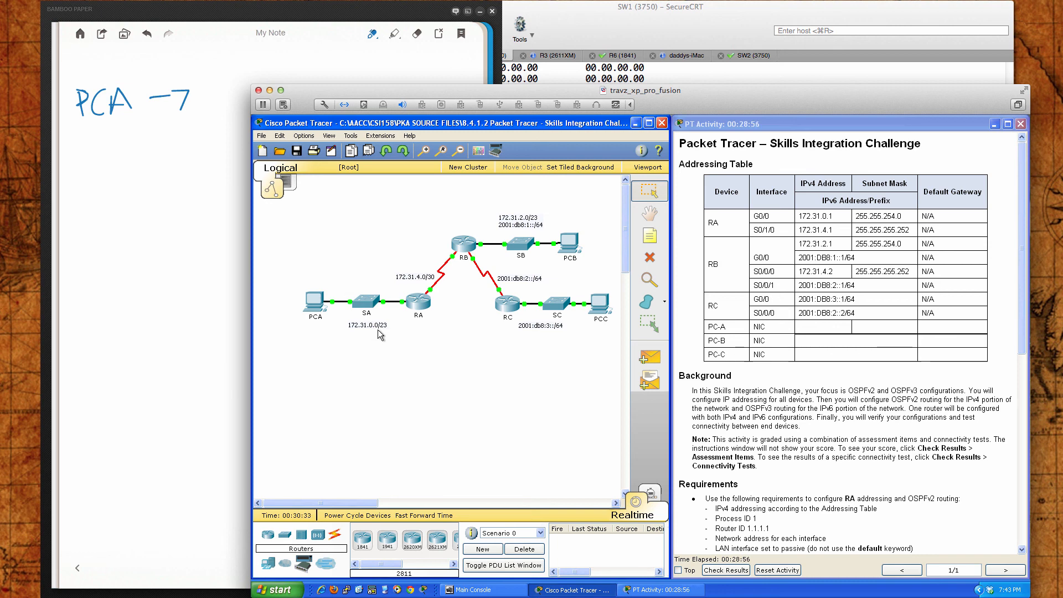
left_click(195, 189)
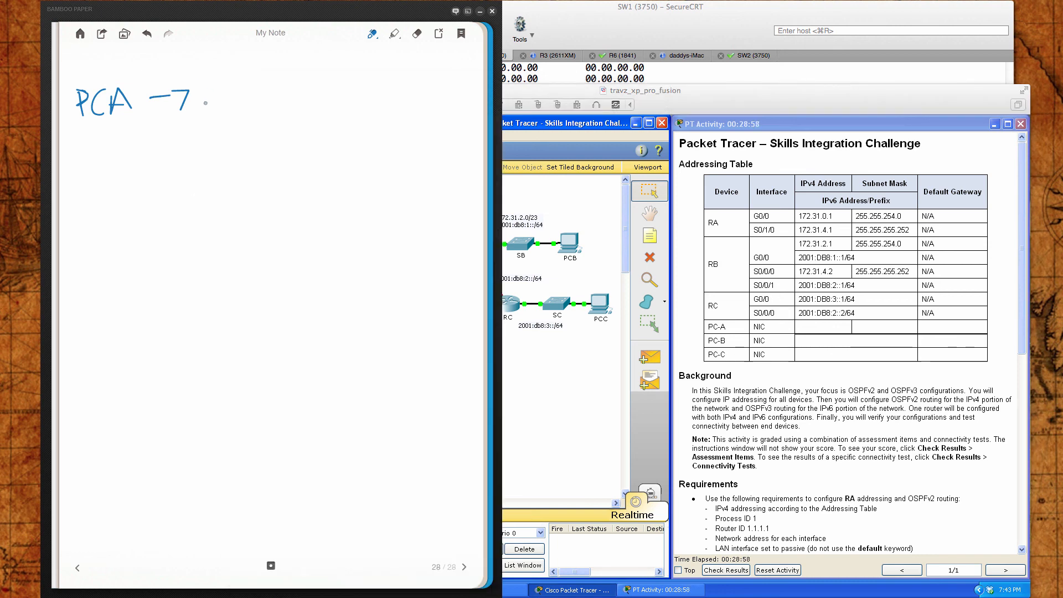
left_click(527, 371)
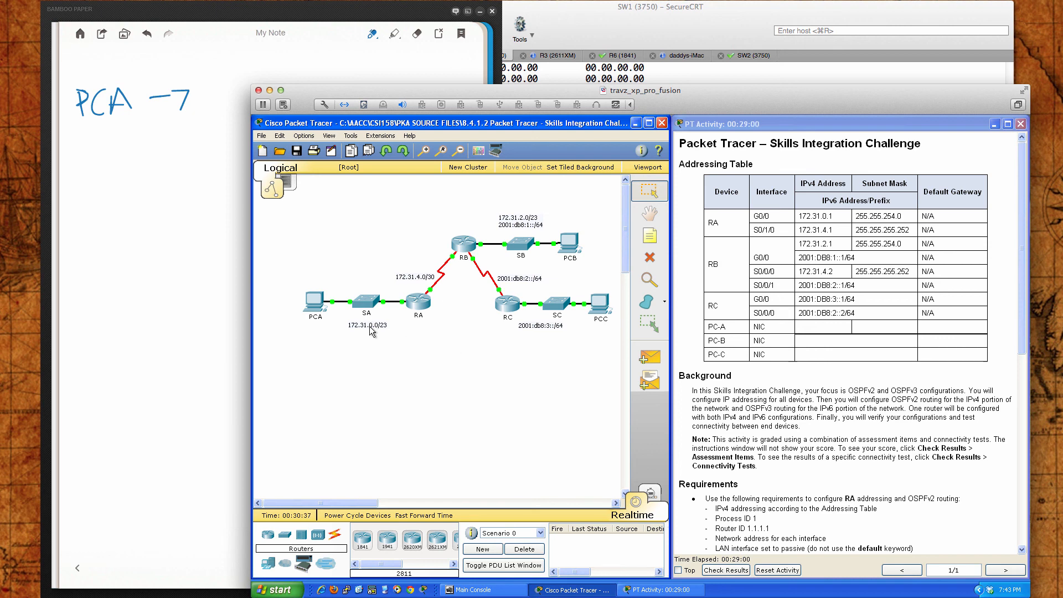
left_click(208, 221)
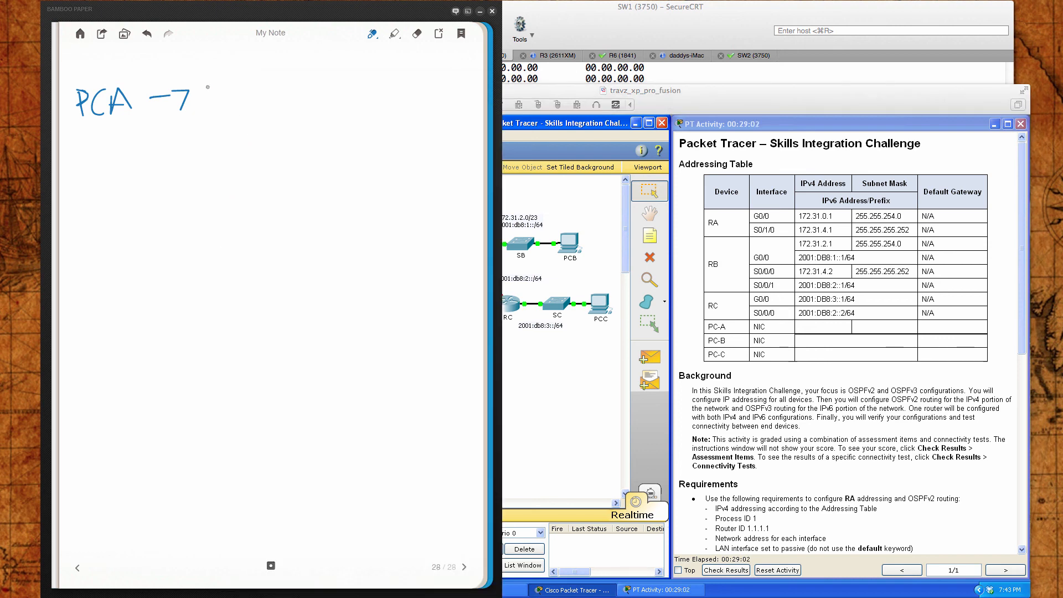
mouse_move(209, 86)
left_mouse_down()
mouse_move(210, 114)
mouse_move(222, 115)
left_mouse_up()
mouse_move(238, 87)
left_mouse_down()
mouse_move(248, 83)
mouse_move(258, 110)
mouse_move(332, 111)
mouse_move(332, 87)
mouse_move(370, 90)
mouse_move(386, 120)
mouse_move(429, 113)
left_mouse_up()
left_click(265, 108)
left_click(345, 107)
mouse_move(432, 89)
left_mouse_down()
mouse_move(442, 91)
mouse_move(427, 116)
left_mouse_up()
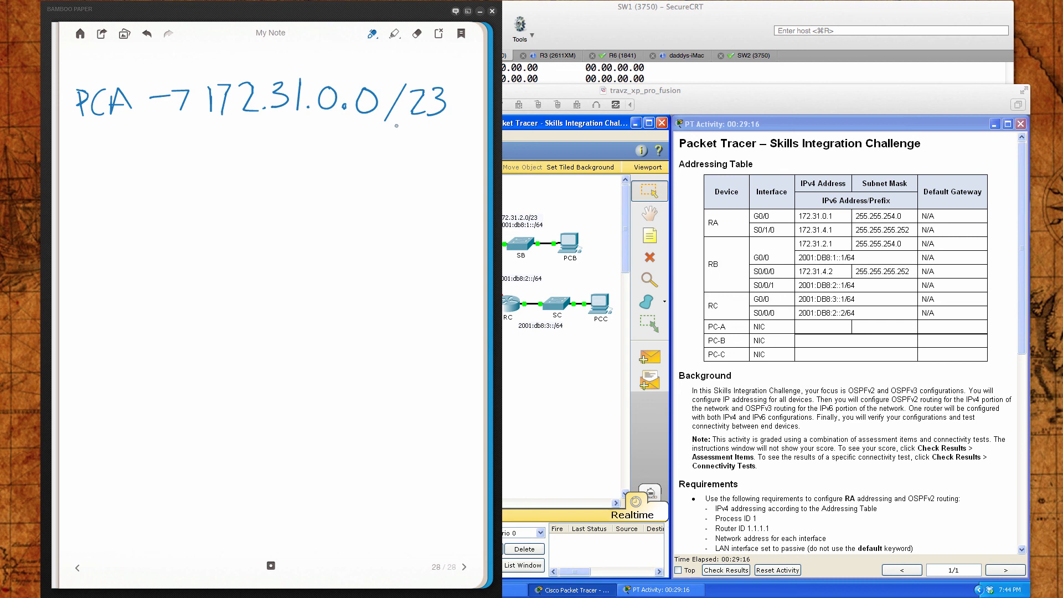
Underline the /23 prefix and write PCA's last assignable address, 172.31.1.254, beneath the network address.
left_click_drag(380, 130, 457, 132)
mouse_move(206, 151)
left_mouse_down()
mouse_move(202, 178)
mouse_move(249, 175)
mouse_move(274, 150)
mouse_move(268, 166)
left_mouse_up()
left_click(259, 171)
mouse_move(293, 142)
left_mouse_down()
mouse_move(290, 164)
mouse_move(356, 169)
left_mouse_up()
left_click_drag(362, 148, 358, 169)
left_click_drag(364, 147, 395, 157)
left_click_drag(393, 143, 390, 175)
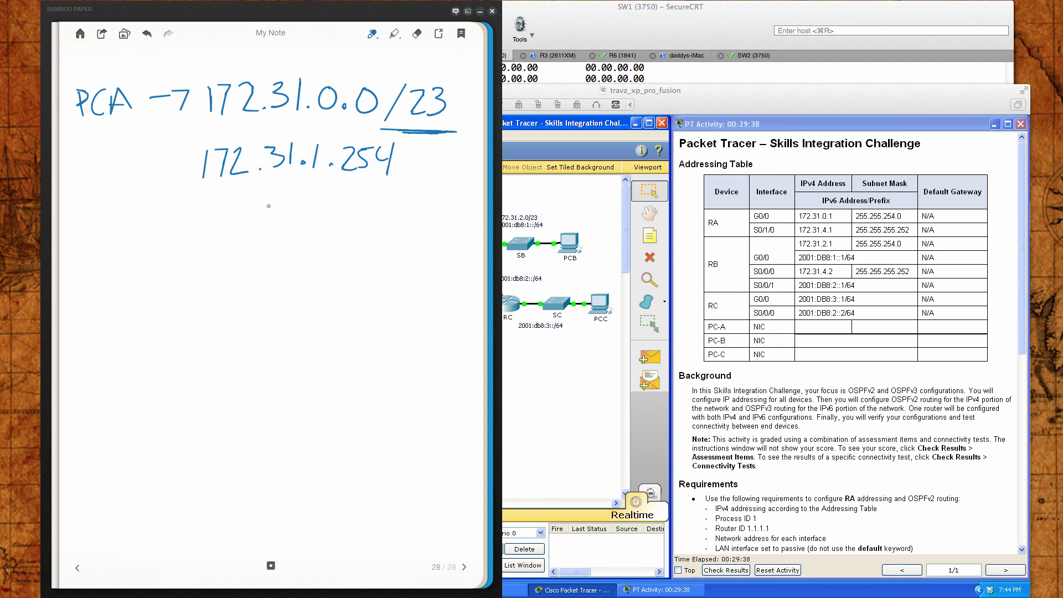
Circle PCA's network address, write the broadcast address 172.31.1.255, and rule a line below the PCA section.
mouse_move(373, 83)
left_mouse_down()
mouse_move(296, 78)
mouse_move(200, 103)
mouse_move(304, 127)
mouse_move(389, 111)
mouse_move(359, 81)
left_mouse_up()
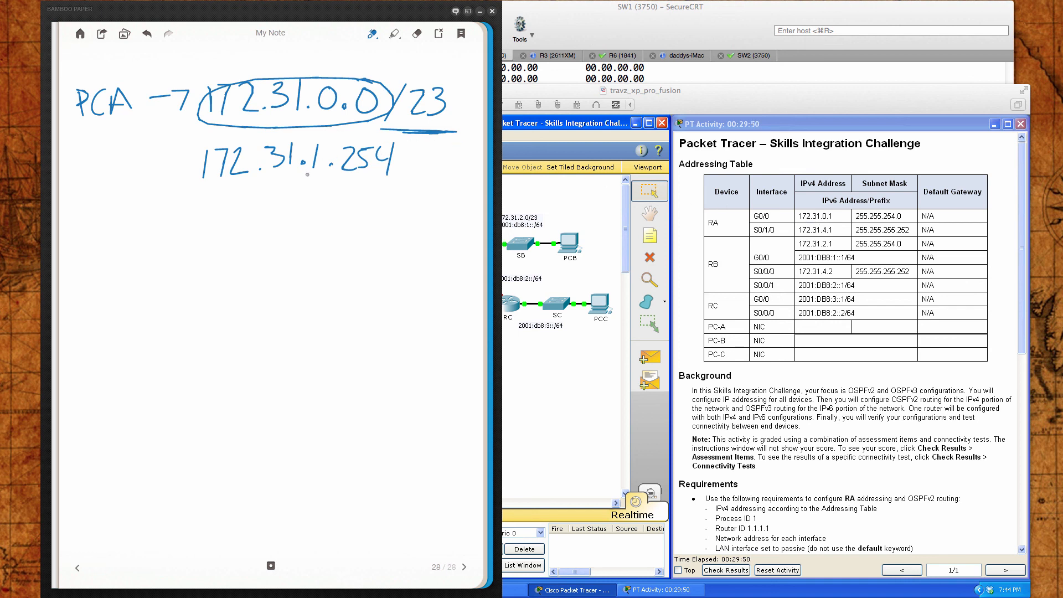
mouse_move(204, 200)
left_mouse_down()
mouse_move(206, 218)
mouse_move(358, 210)
left_mouse_up()
left_click(330, 208)
mouse_move(371, 186)
left_mouse_down()
mouse_move(362, 205)
mouse_move(383, 207)
mouse_move(400, 187)
left_mouse_up()
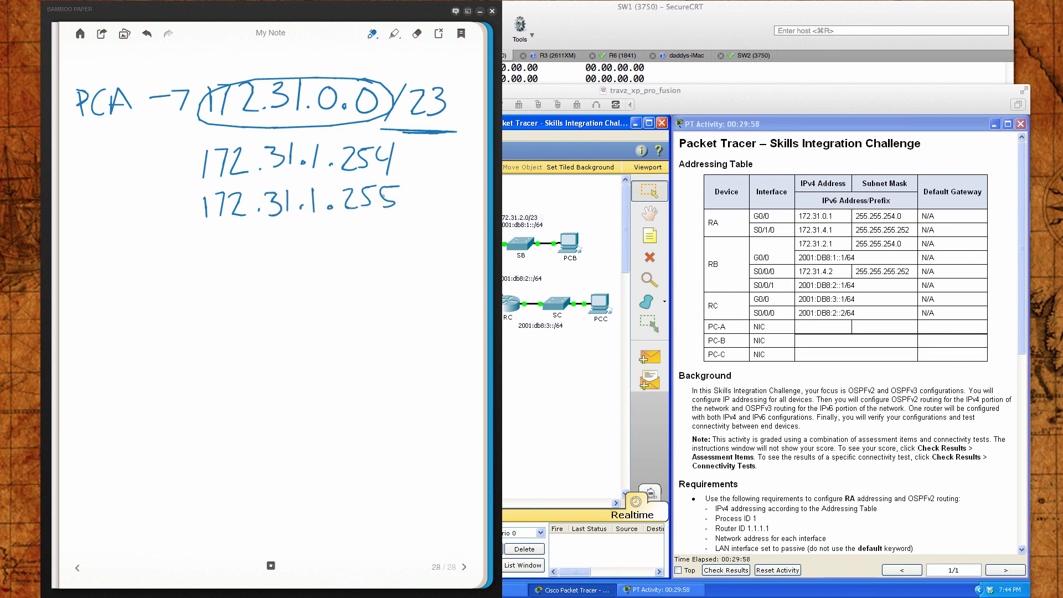
left_click_drag(90, 234, 444, 231)
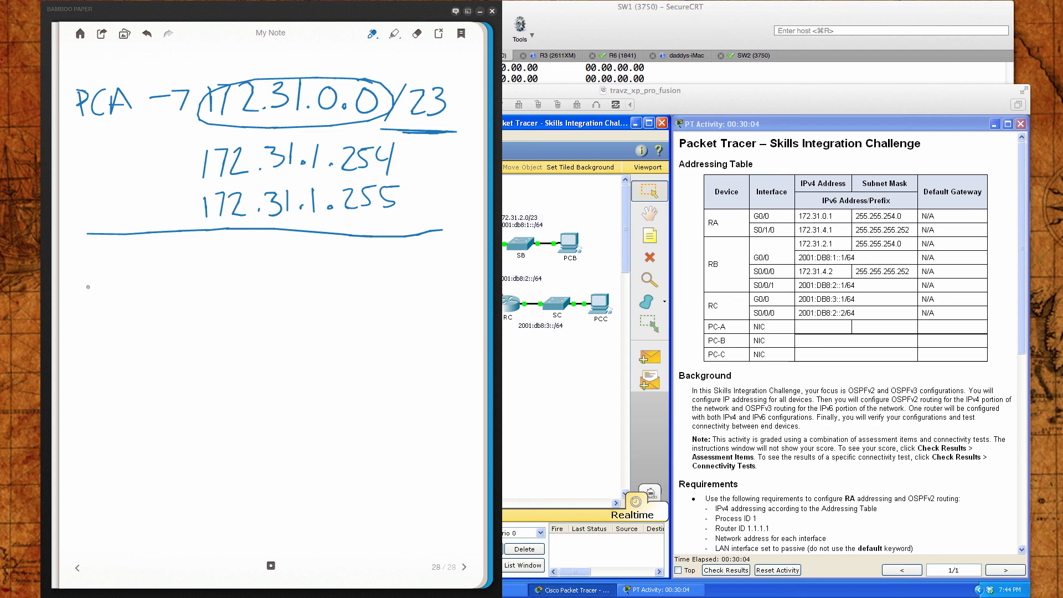
Write the heading "PCB" below the line and look up PCB's LAN network in the Packet Tracer topology.
left_click_drag(79, 275, 81, 289)
left_click_drag(92, 277, 107, 292)
left_click_drag(113, 272, 114, 294)
left_click(546, 226)
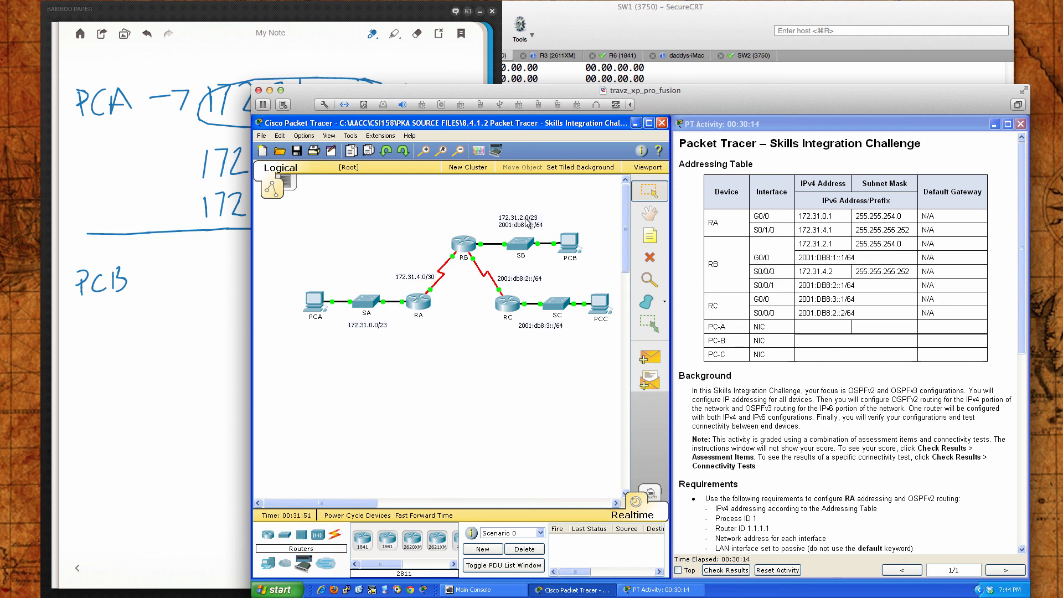
left_click(224, 254)
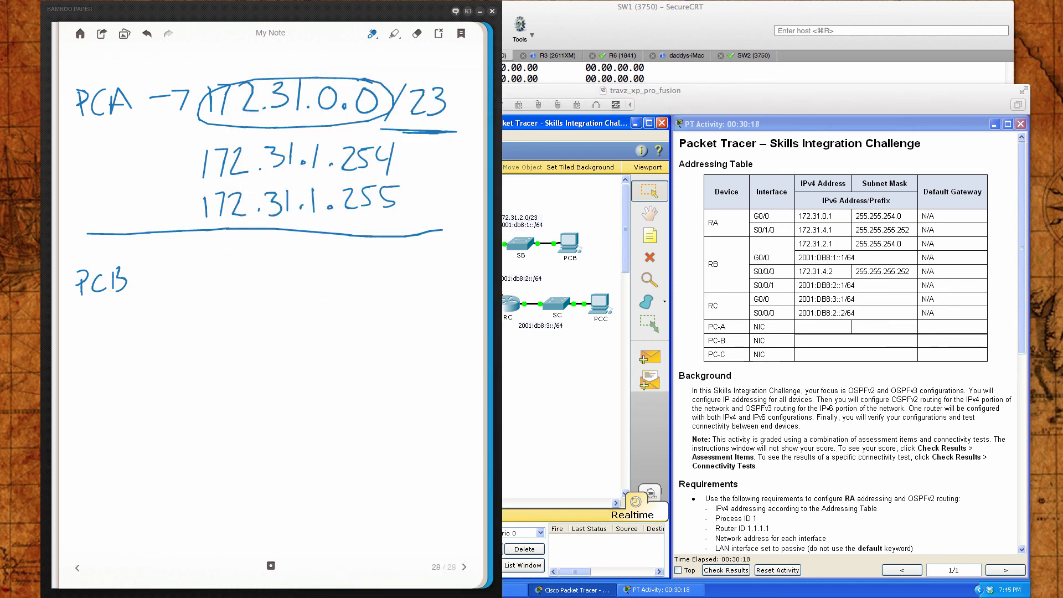
Write 172.31.2.0/23 beside the PCB heading in the note and circle the network address.
mouse_move(161, 266)
left_mouse_down()
mouse_move(160, 287)
mouse_move(200, 288)
mouse_move(242, 268)
mouse_move(233, 284)
left_mouse_up()
left_click(216, 281)
left_click_drag(252, 260, 250, 286)
left_click_drag(263, 280, 299, 283)
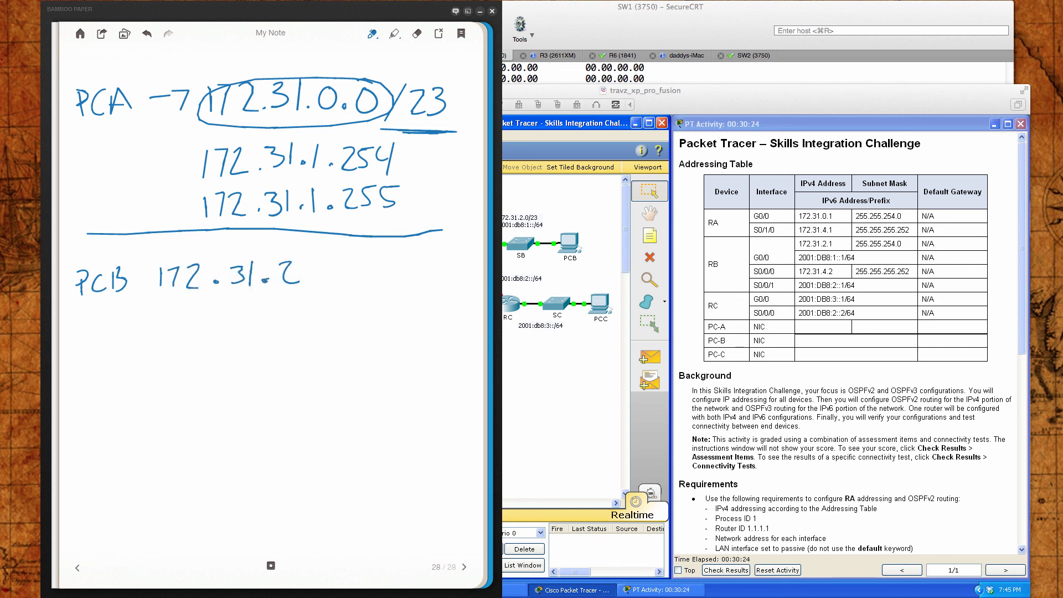
left_click(311, 281)
left_click_drag(326, 264, 354, 295)
mouse_move(383, 269)
left_mouse_down()
mouse_move(389, 260)
mouse_move(398, 285)
left_mouse_up()
mouse_move(403, 263)
left_mouse_down()
mouse_move(422, 271)
mouse_move(406, 283)
left_mouse_up()
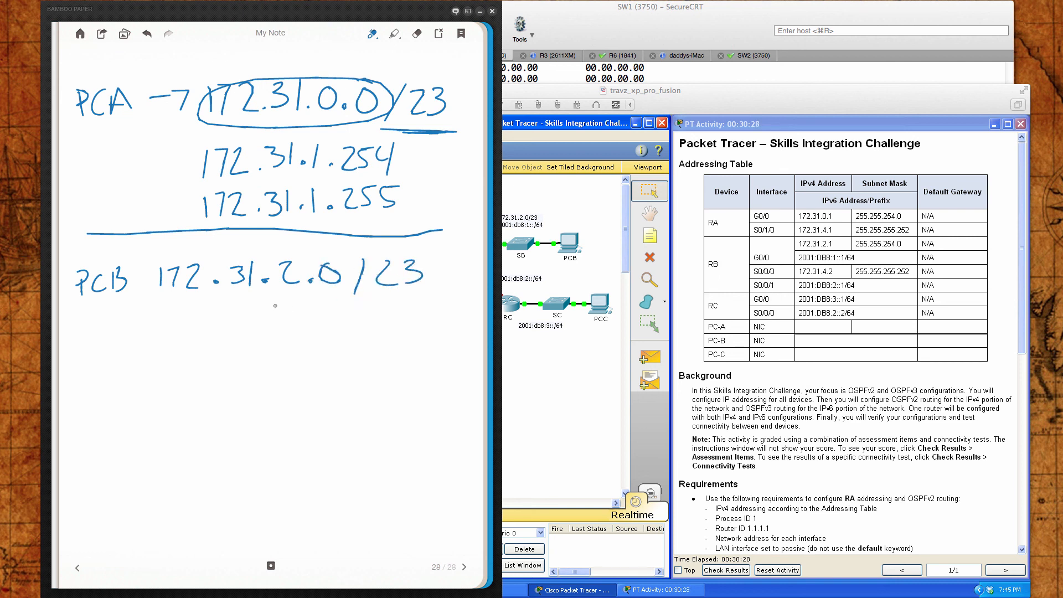
mouse_move(325, 252)
left_mouse_down()
mouse_move(145, 274)
mouse_move(264, 303)
mouse_move(343, 286)
mouse_move(308, 254)
left_mouse_up()
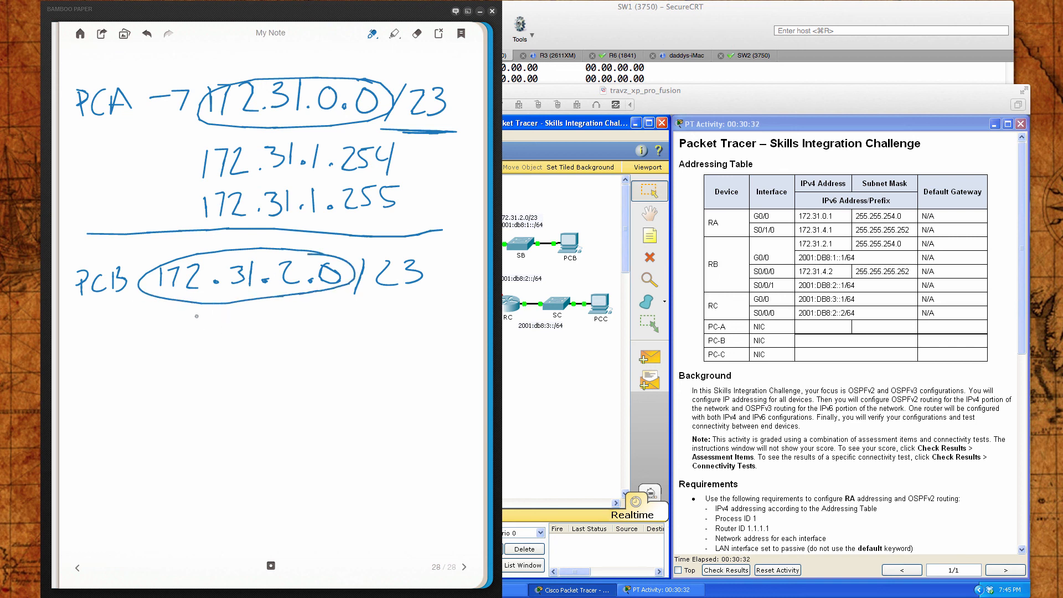
Write the first usable address of PCB's network, 172.31.2.1, under the circled network address.
left_click_drag(183, 309, 181, 329)
mouse_move(195, 311)
left_mouse_down()
mouse_move(202, 329)
mouse_move(335, 318)
mouse_move(335, 327)
left_mouse_up()
left_click(240, 326)
left_click(283, 323)
left_click(316, 323)
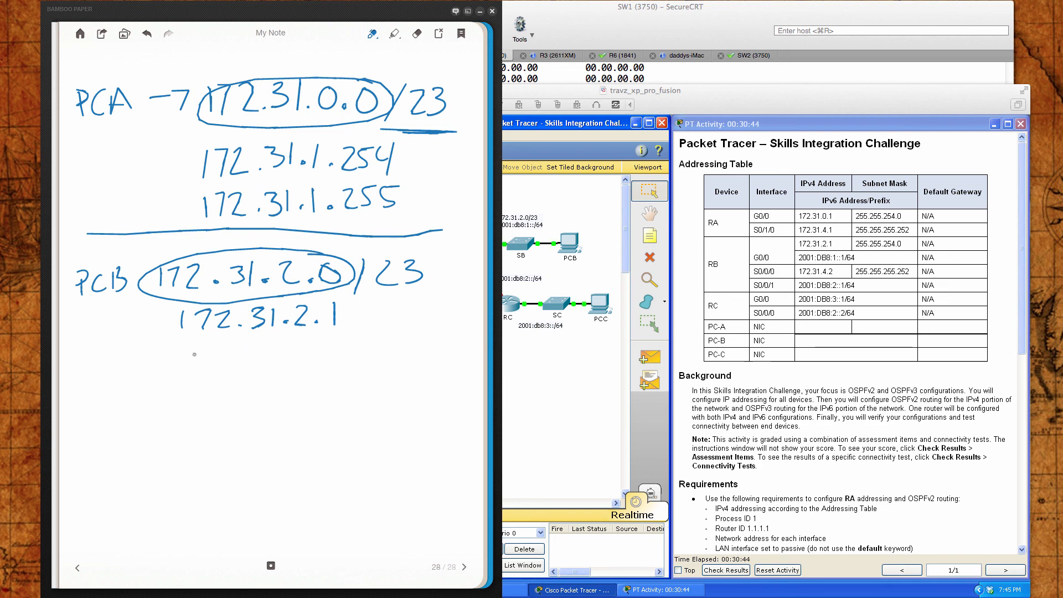
Write PCB's last assignable address, 172.31.3.254, on the next line of the note.
mouse_move(181, 346)
left_mouse_down()
mouse_move(183, 370)
mouse_move(266, 355)
mouse_move(258, 364)
left_mouse_up()
mouse_move(278, 344)
left_mouse_down()
mouse_move(278, 365)
mouse_move(359, 358)
left_mouse_up()
left_click(288, 360)
left_click(324, 359)
left_click_drag(362, 340, 359, 357)
mouse_move(362, 337)
left_mouse_down()
mouse_move(389, 346)
mouse_move(388, 364)
left_mouse_up()
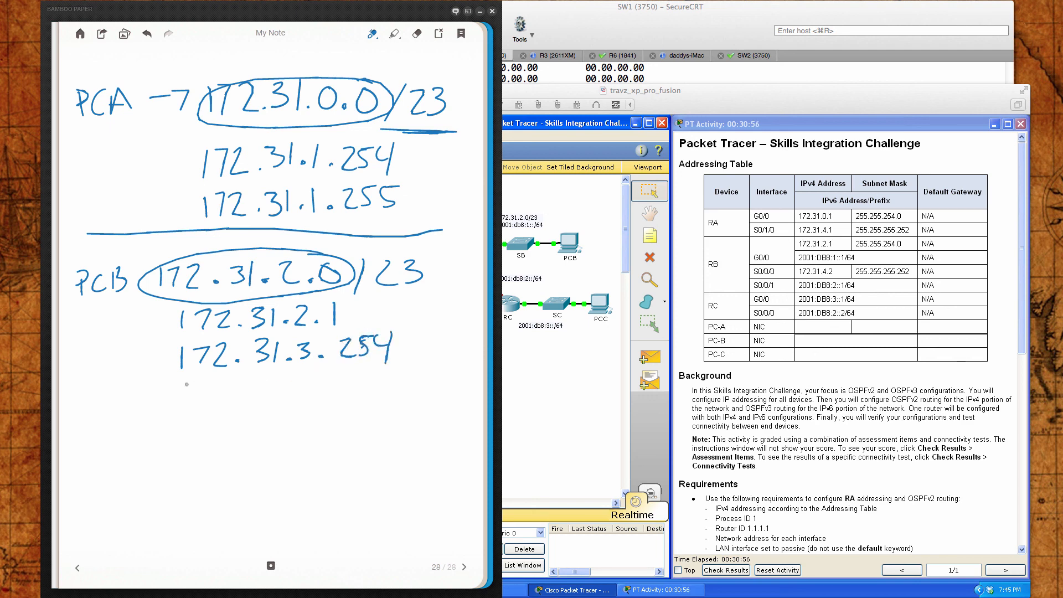
Write PCB's broadcast address, 172.31.3.255, and rule a line below the PCB section.
left_click_drag(187, 382, 185, 407)
mouse_move(195, 383)
left_mouse_down()
mouse_move(200, 406)
mouse_move(254, 394)
left_mouse_up()
mouse_move(266, 375)
left_mouse_down()
mouse_move(277, 378)
mouse_move(266, 402)
left_mouse_up()
left_click_drag(287, 378, 286, 397)
mouse_move(299, 393)
left_mouse_down()
mouse_move(367, 395)
mouse_move(388, 375)
left_mouse_up()
mouse_move(389, 373)
left_mouse_down()
mouse_move(401, 392)
mouse_move(412, 371)
left_mouse_up()
left_click_drag(71, 434, 451, 427)
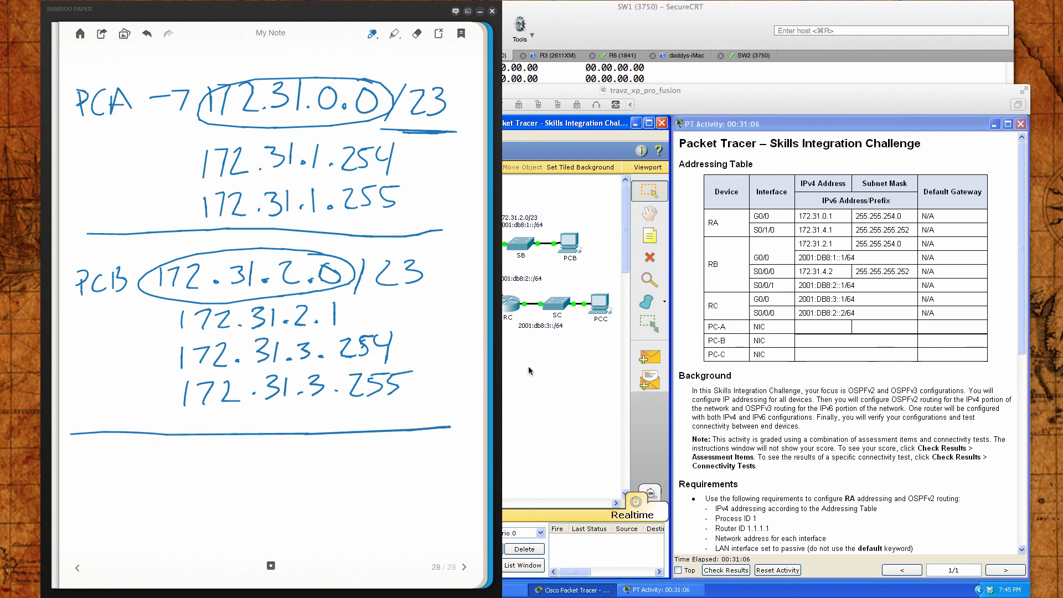
Switch to Packet Tracer, reread the PC addressing requirements, and set PCA's static IPv4 address to 172.31.1.254.
left_click(547, 395)
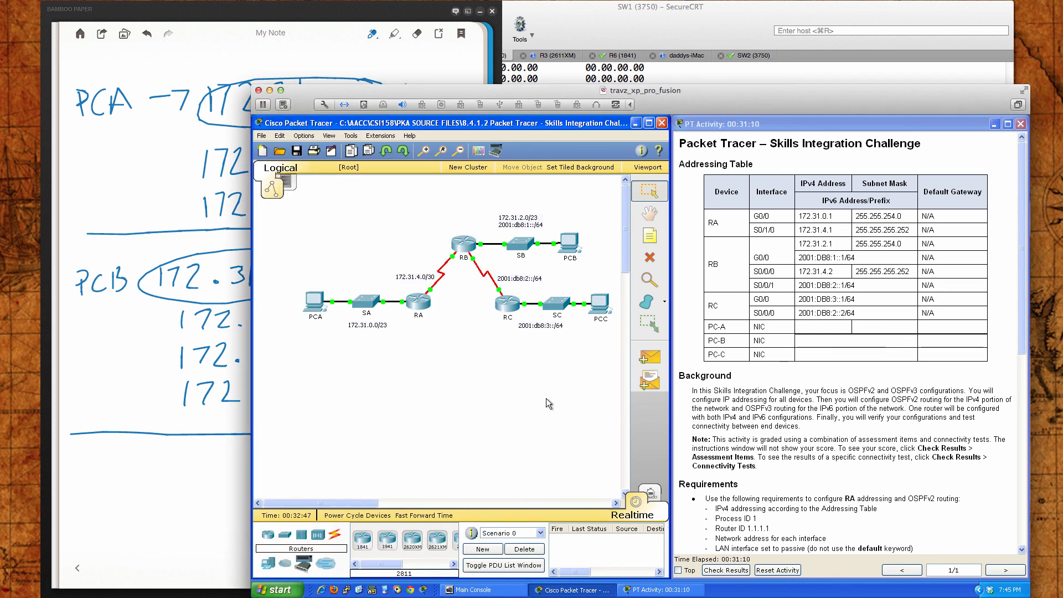
scroll(725, 416, "down", 10)
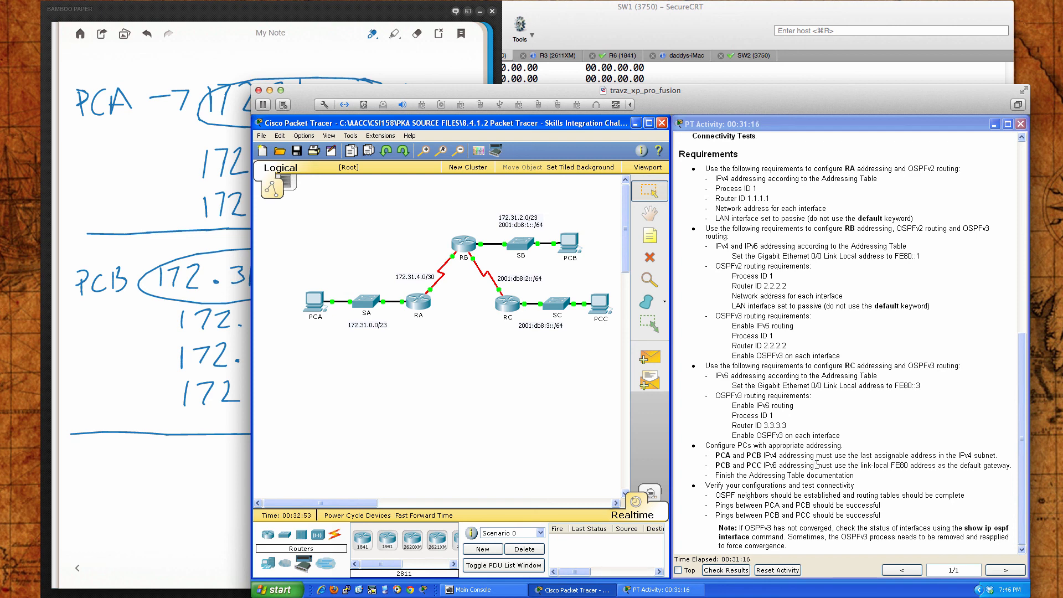
left_click(315, 303)
left_click(565, 238)
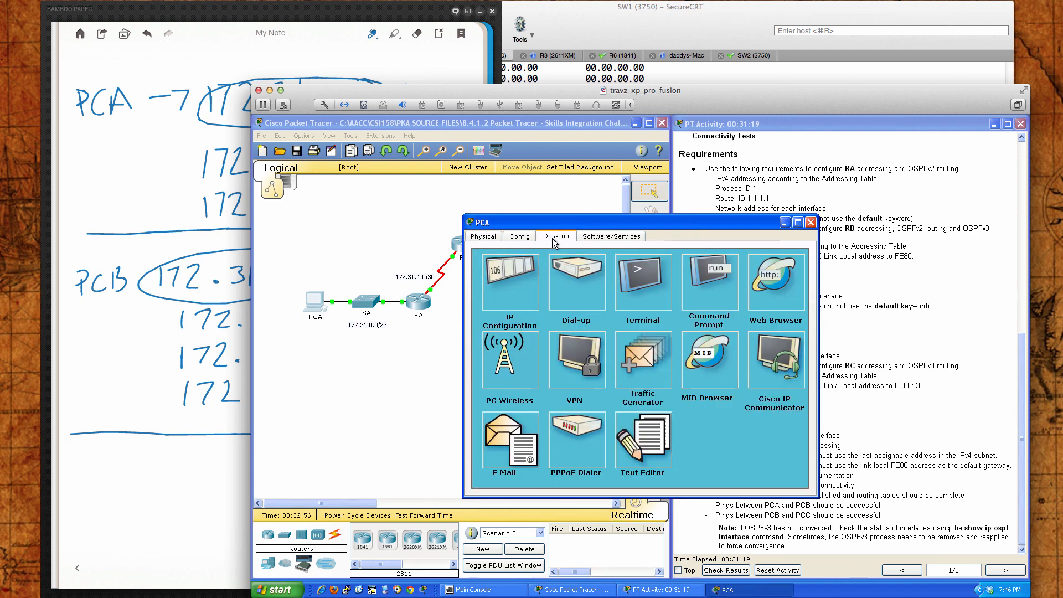
left_click(518, 295)
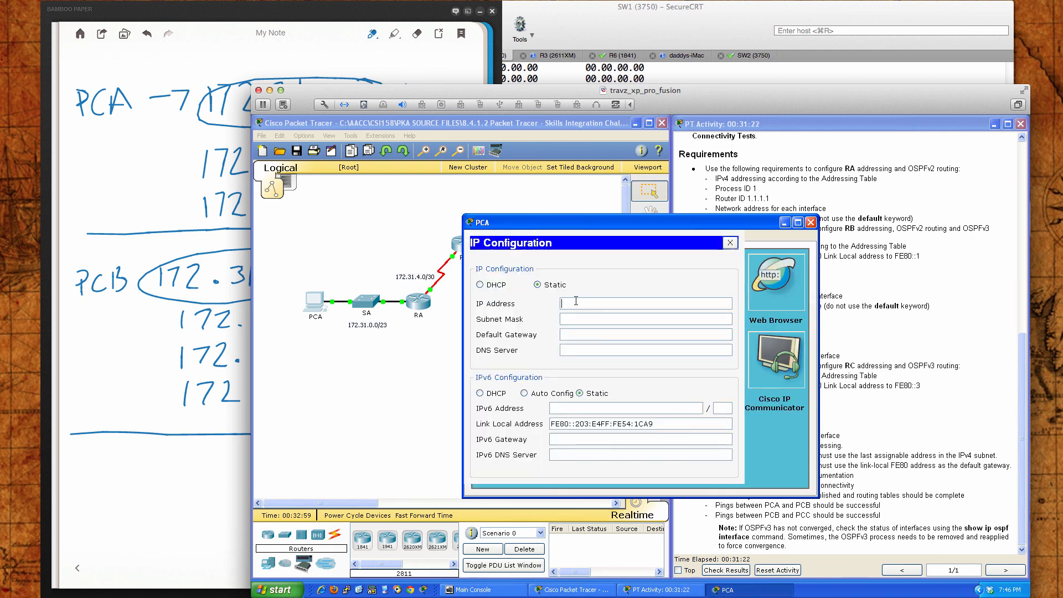
type("172.1")
left_click(186, 324)
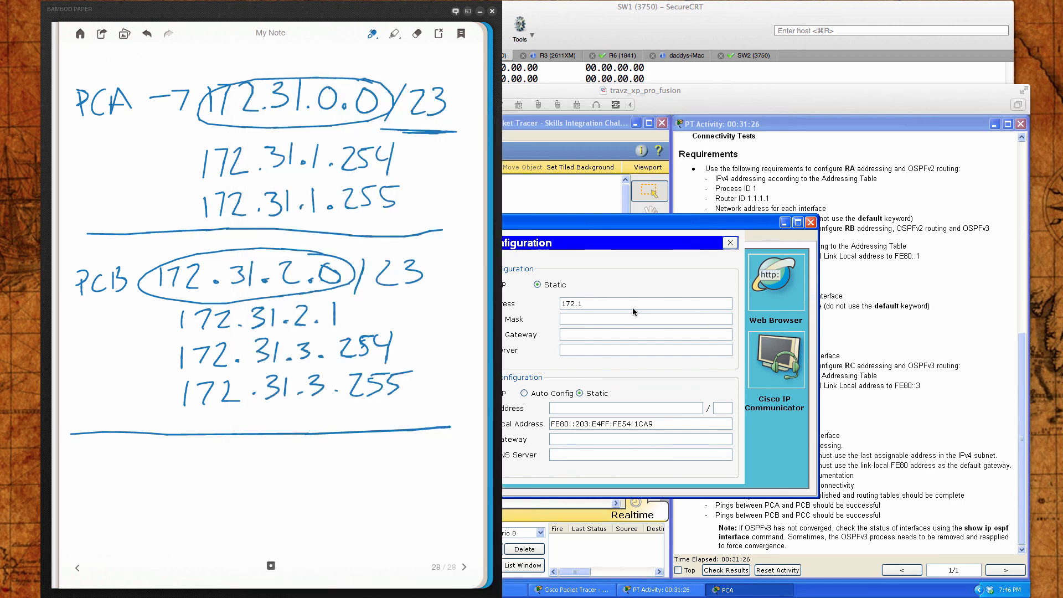
left_click(620, 301)
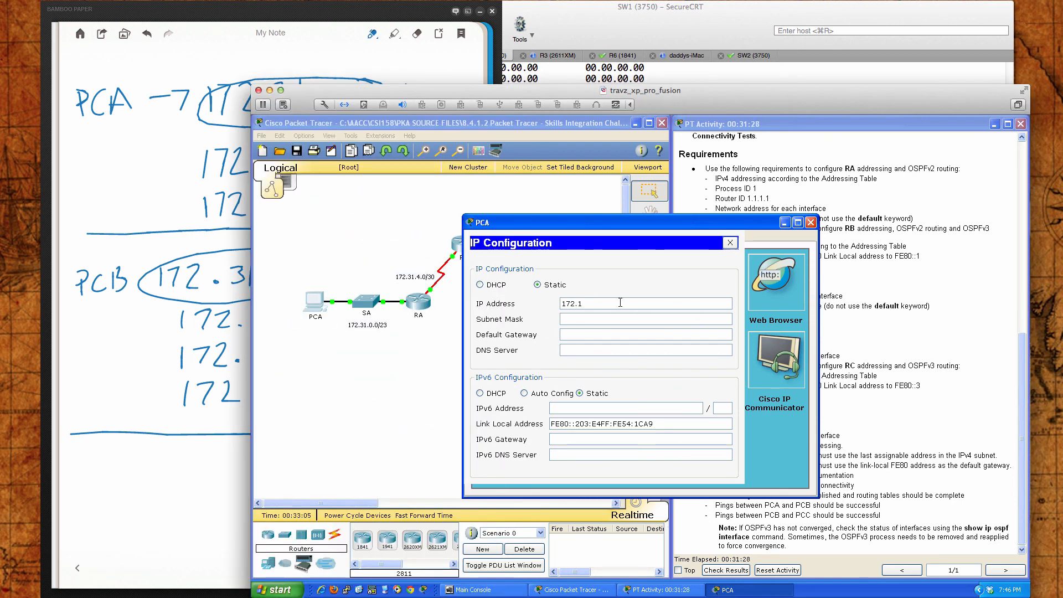
key("BackSpace")
type("31.1.254")
key("Tab")
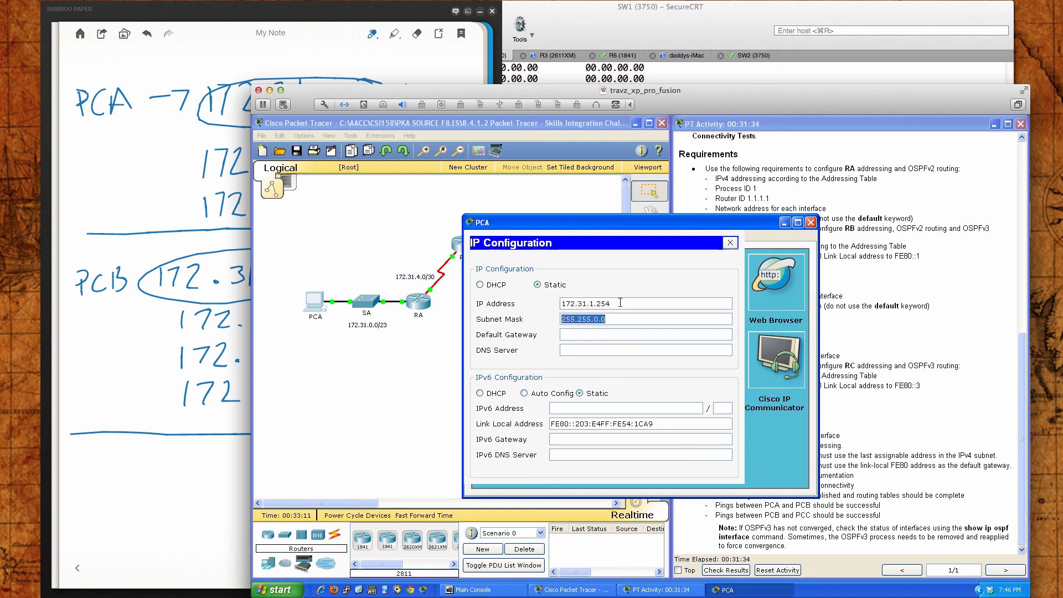
Set PCA's subnet mask to 255.255.254.0 and default gateway to 172.31.0.1, and close its IP configuration.
type("255.255.2")
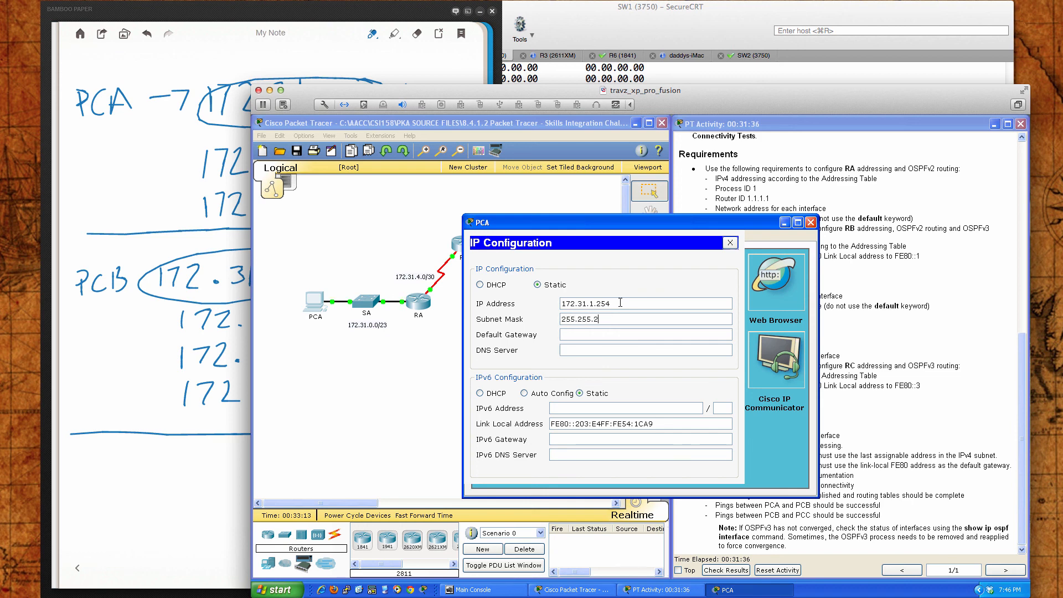
type("54")
type("172")
type(".31.")
type("0.1")
left_click(730, 243)
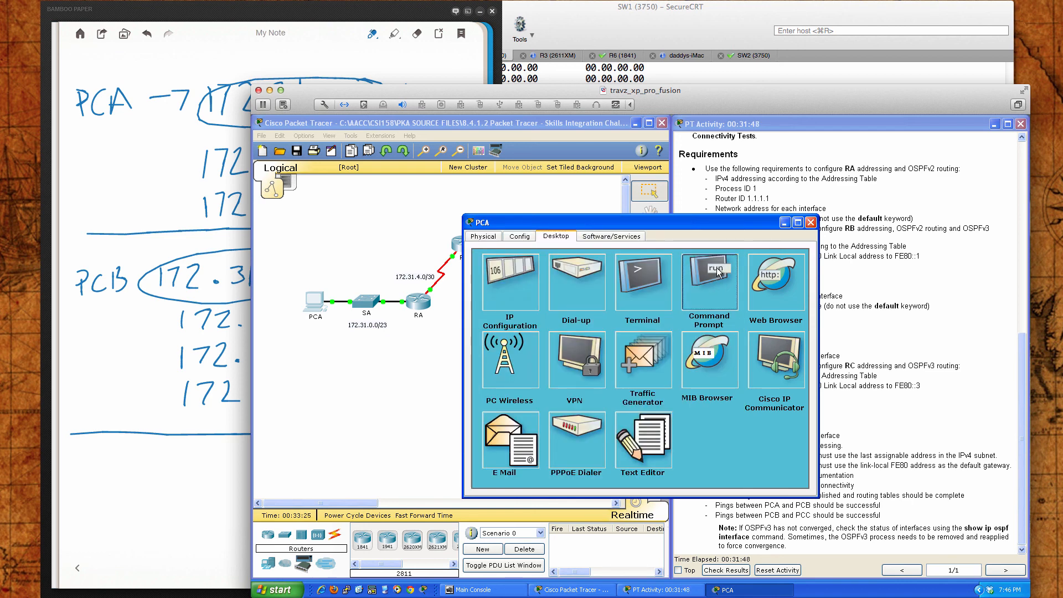
Test PCA's connection to its default gateway by pinging 172.31.0.1 from PCA's command prompt.
left_click(717, 268)
type("ping ")
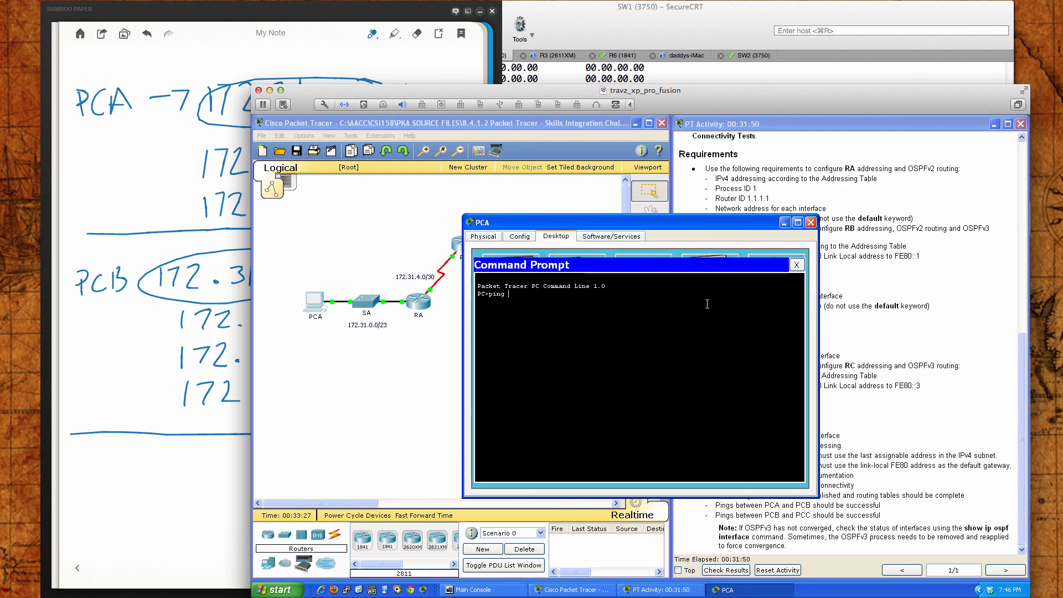
type("172.131.0.1")
key("Return")
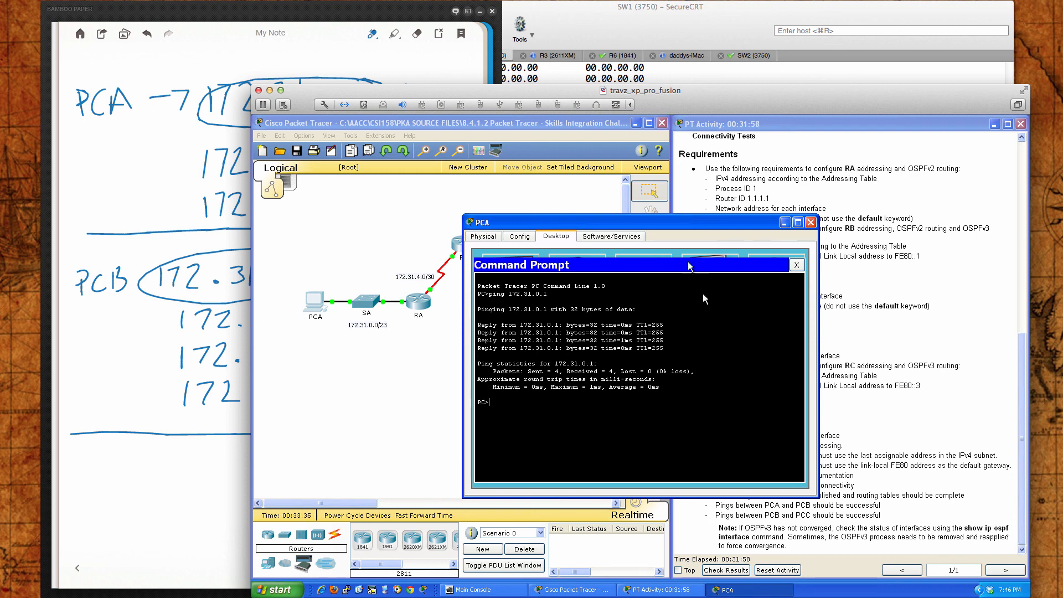
Move PCA's window clear of the topology and ping both ends of the RA–RB serial link, 172.31.4.2 and 172.31.4.1.
left_click_drag(667, 224, 724, 265)
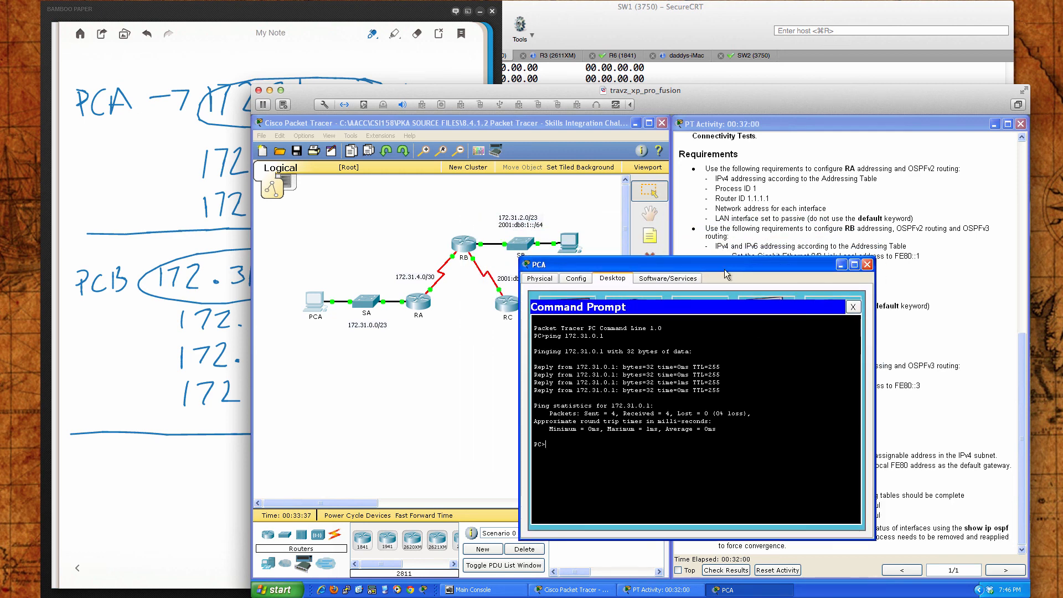
type("ping 172.31.4.2")
key("Return")
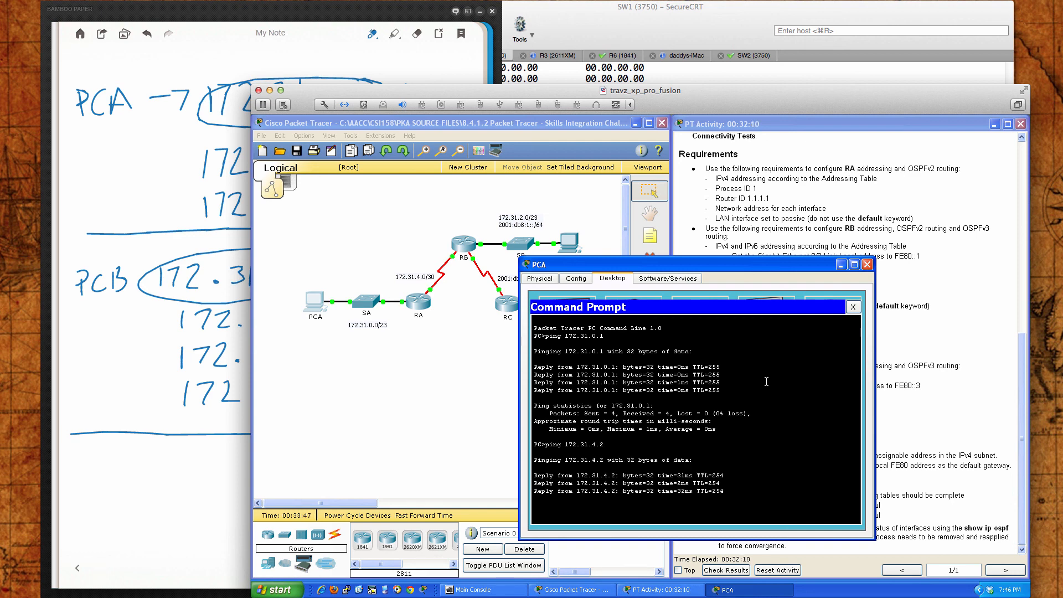
key("Up")
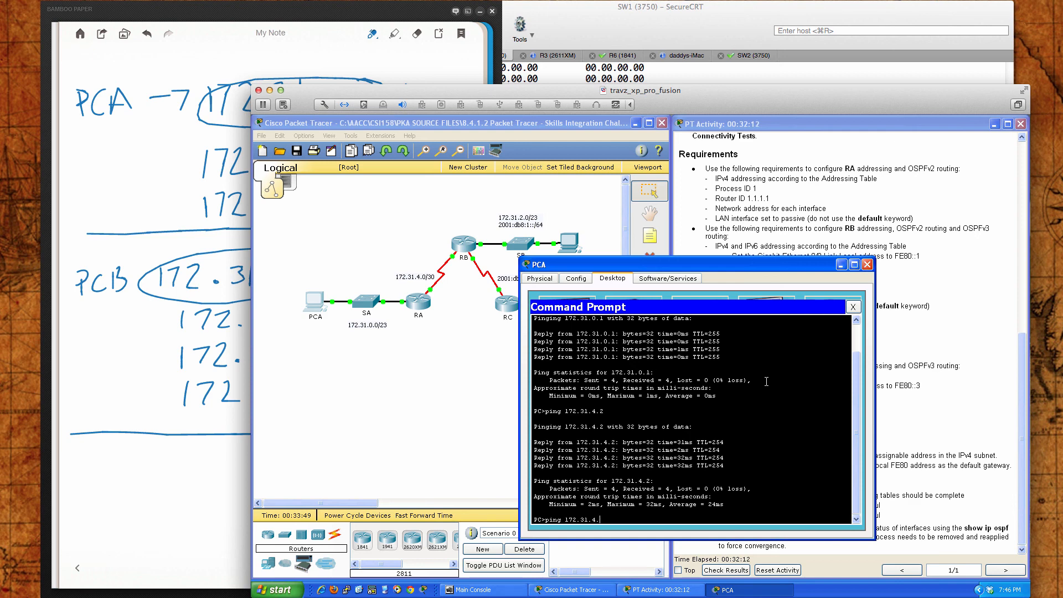
type("1")
key("Return")
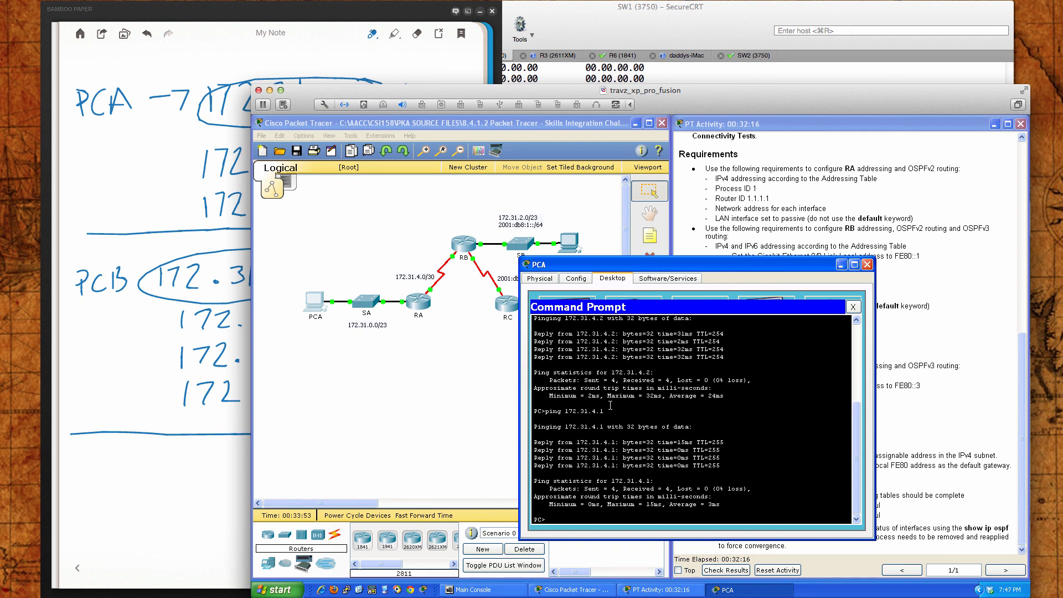
Close PCA's command prompt and window, and set PCB's static IPv4 address to 172.31.3.254.
left_click(854, 307)
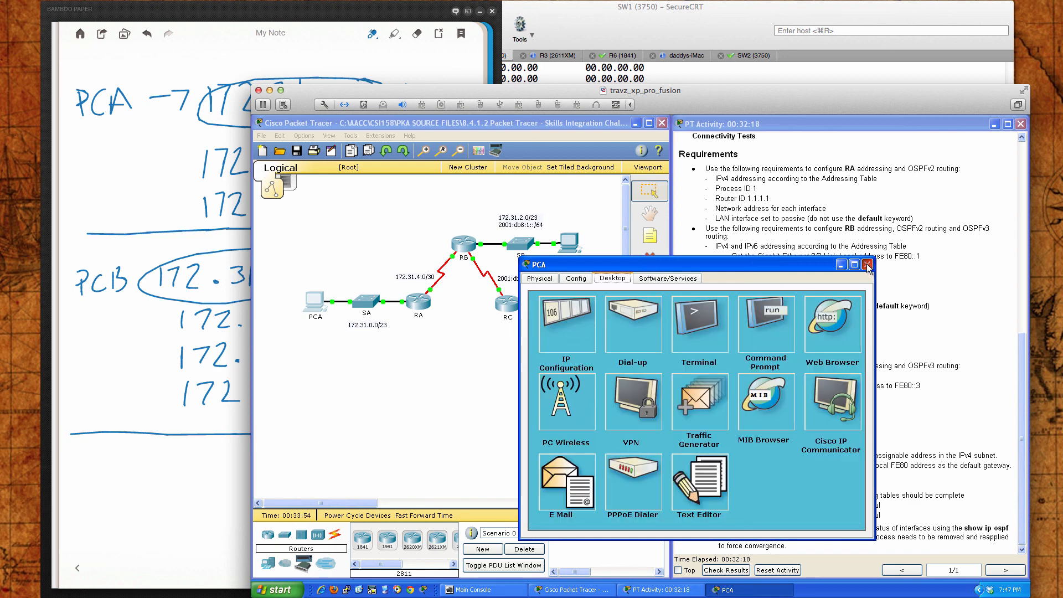
left_click(867, 264)
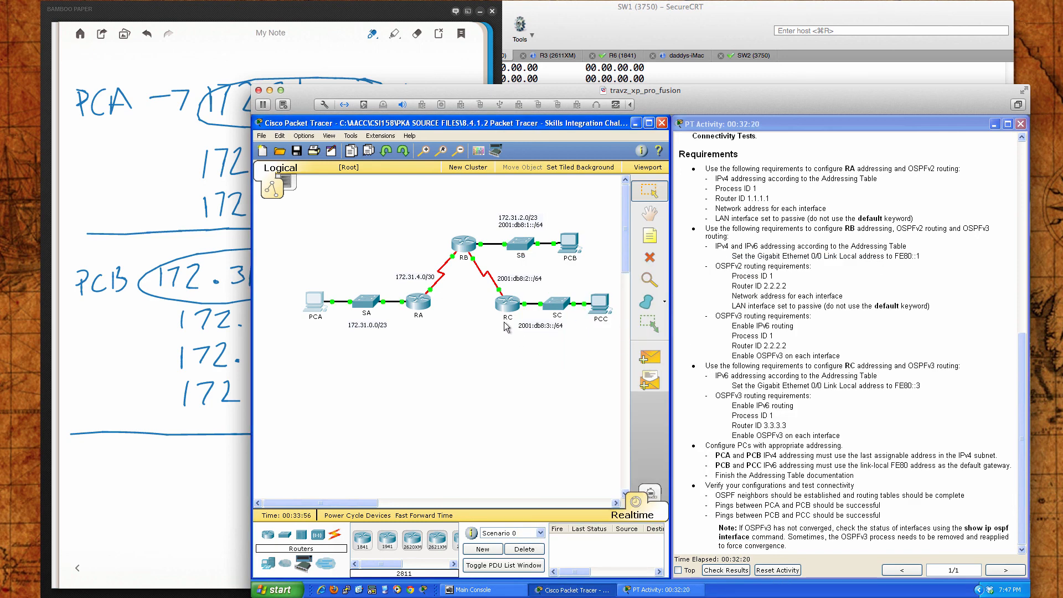
mouse_move(573, 250)
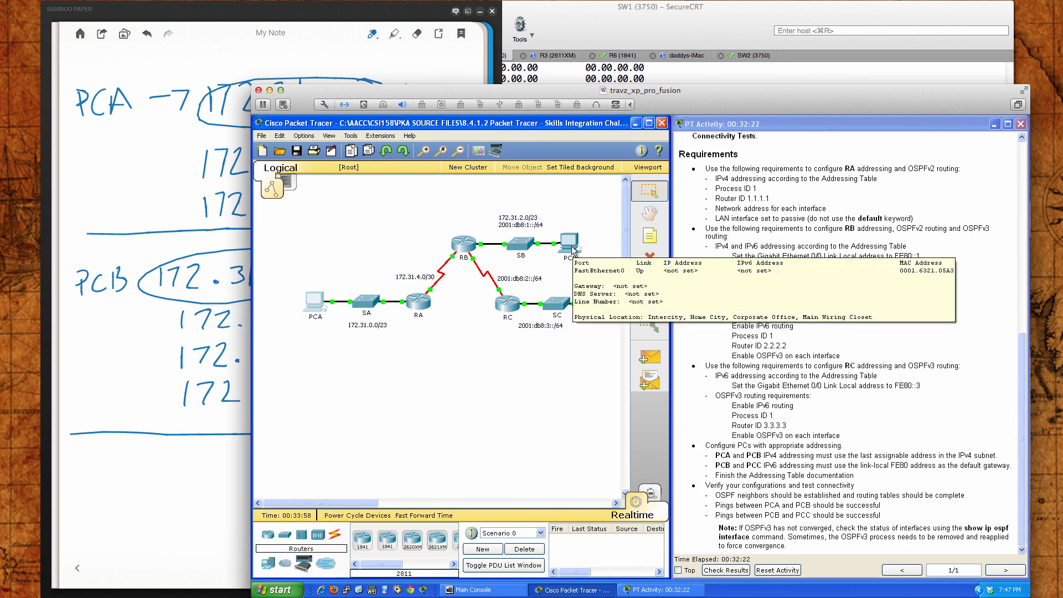
left_click(573, 250)
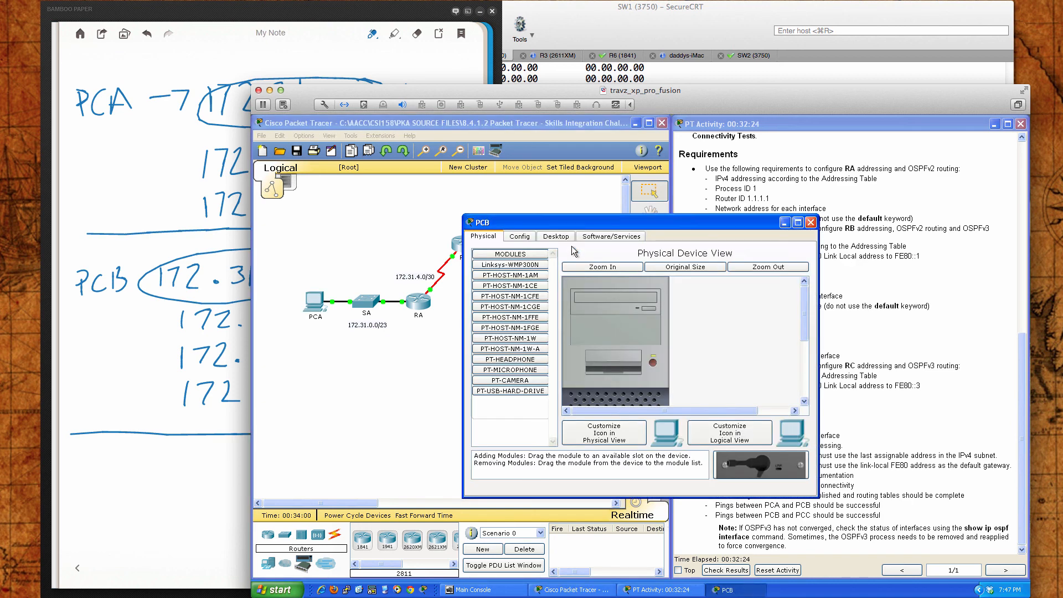
left_click_drag(632, 233, 469, 297)
left_click(391, 306)
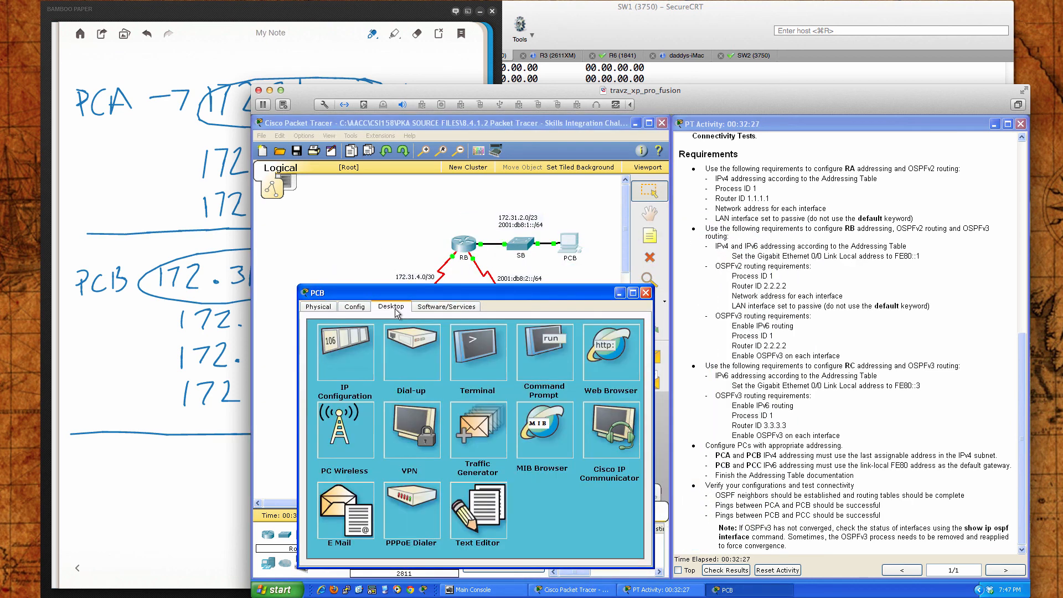
left_click(324, 354)
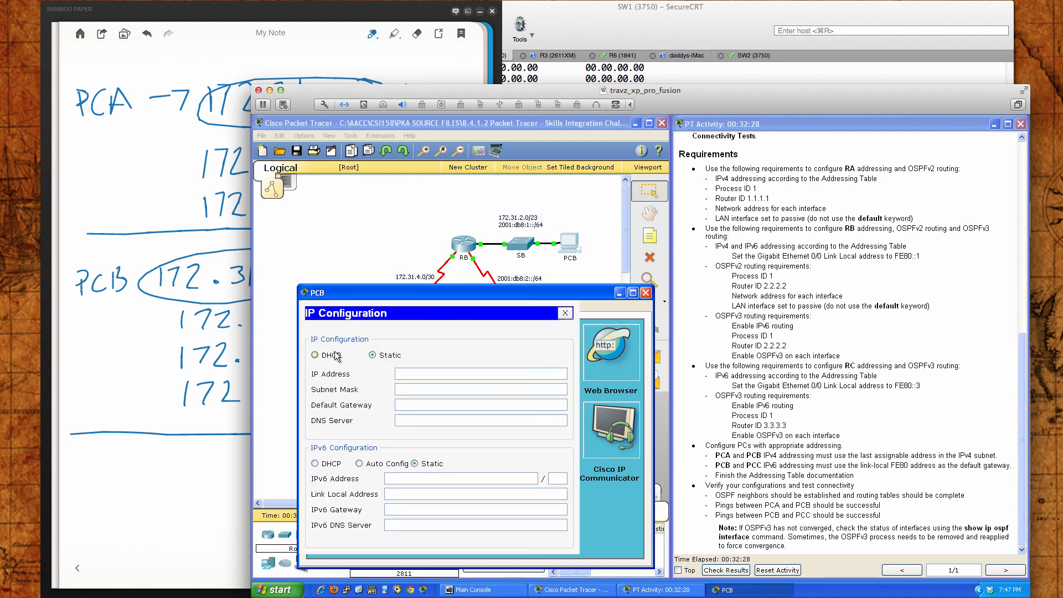
left_click(418, 372)
type("172.31.3.254")
key("Tab")
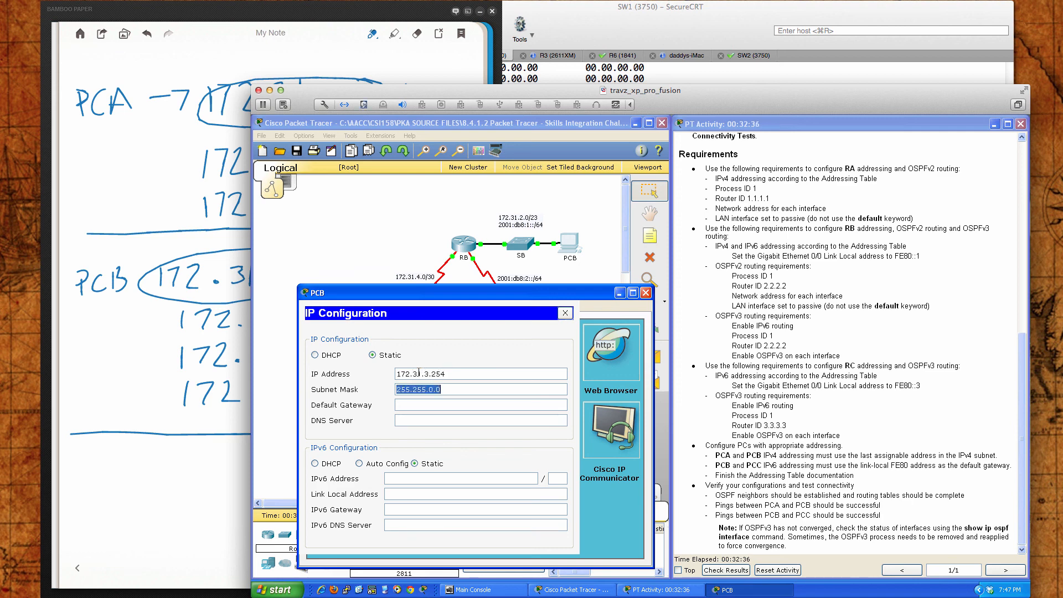
Set PCB's subnet mask to 255.255.254.0 and its default gateway to 172.31.2.1.
type("255")
key("BackSpace")
key("BackSpace")
type("55.255.254.0")
key("Tab")
type("172.31.2.1")
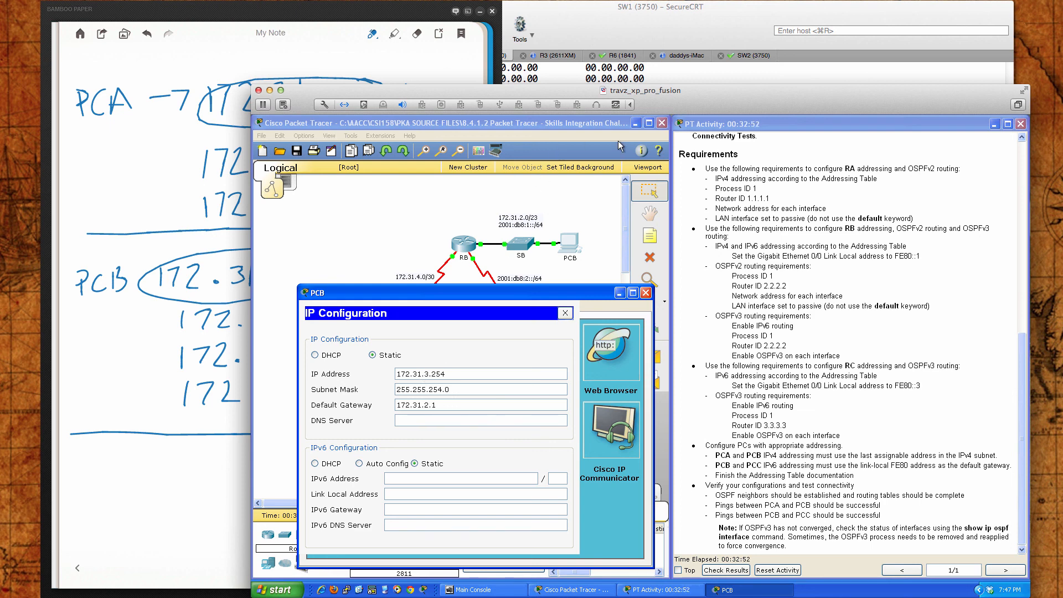
Reread the addressing table and PC requirements, set PCB's IPv6 gateway to FE80::1, and close its IP configuration.
left_click(769, 255)
scroll(769, 256, "up", 10)
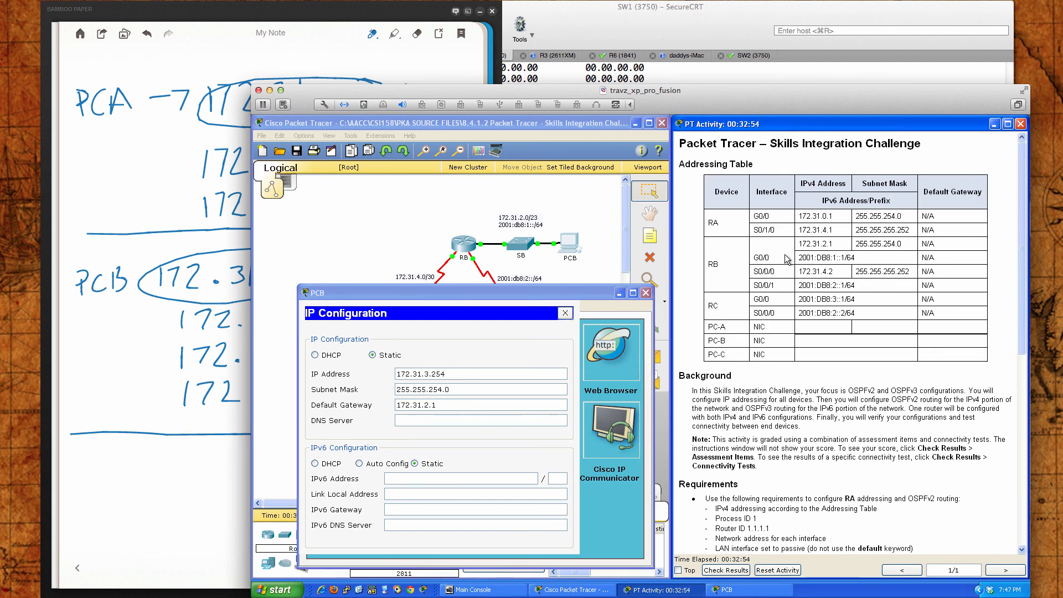
scroll(824, 271, "down", 10)
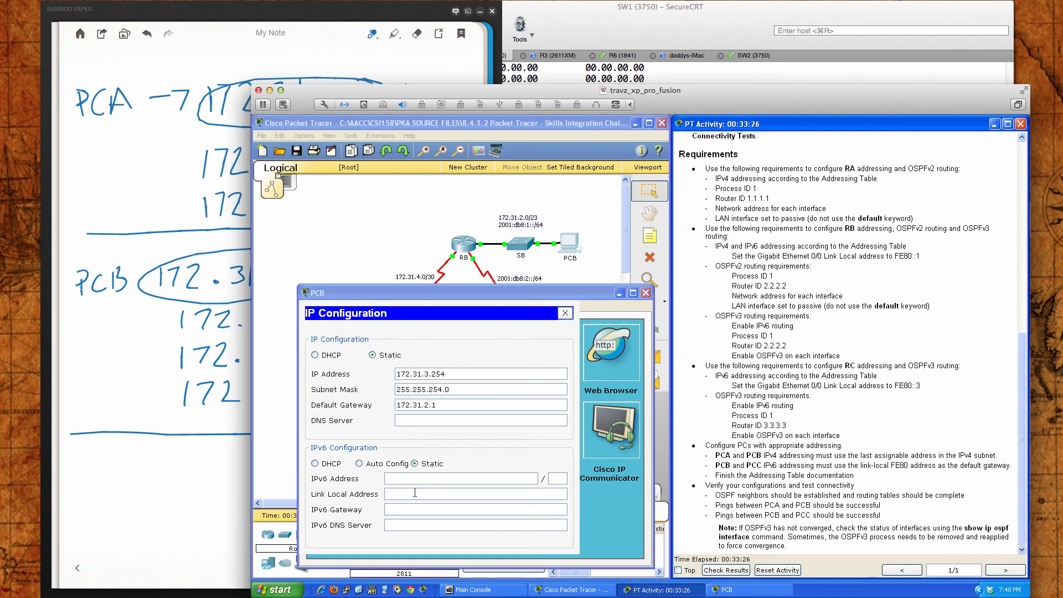
left_click(406, 510)
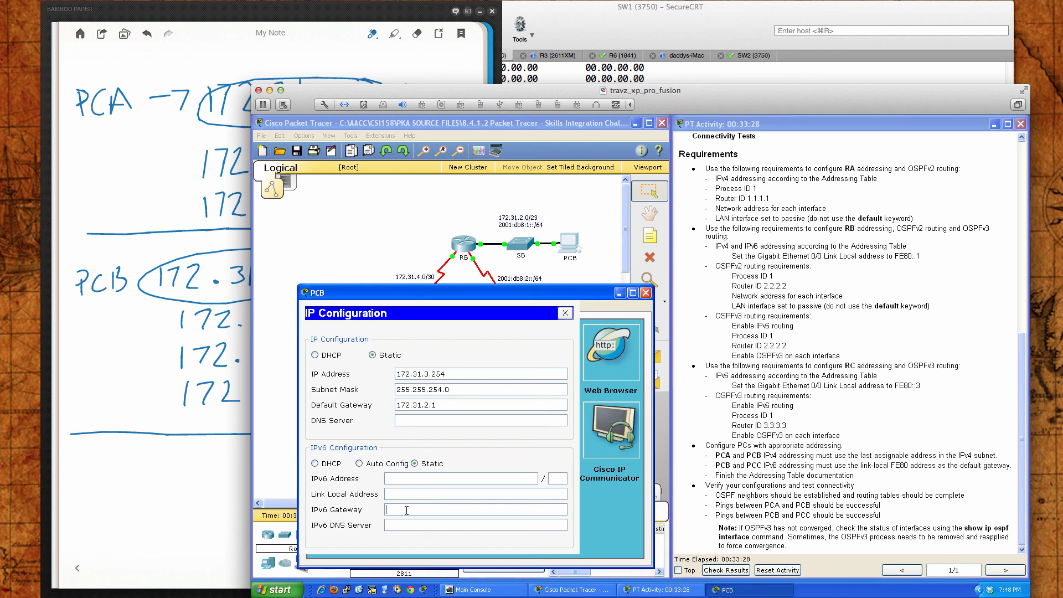
type("fe80:")
type("1")
left_click(565, 313)
Test PCB's connection to RA's LAN interface by pinging 172.31.0.1 from PCB's command prompt.
left_click(544, 349)
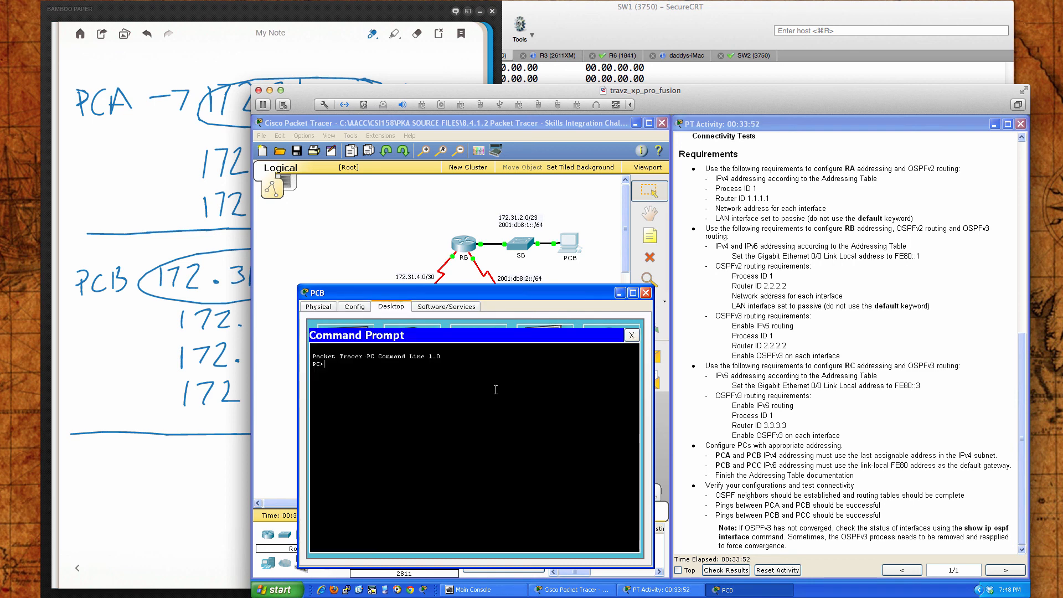
type("ping ")
type("172")
type(".31")
key("BackSpace")
type("31")
key("Return")
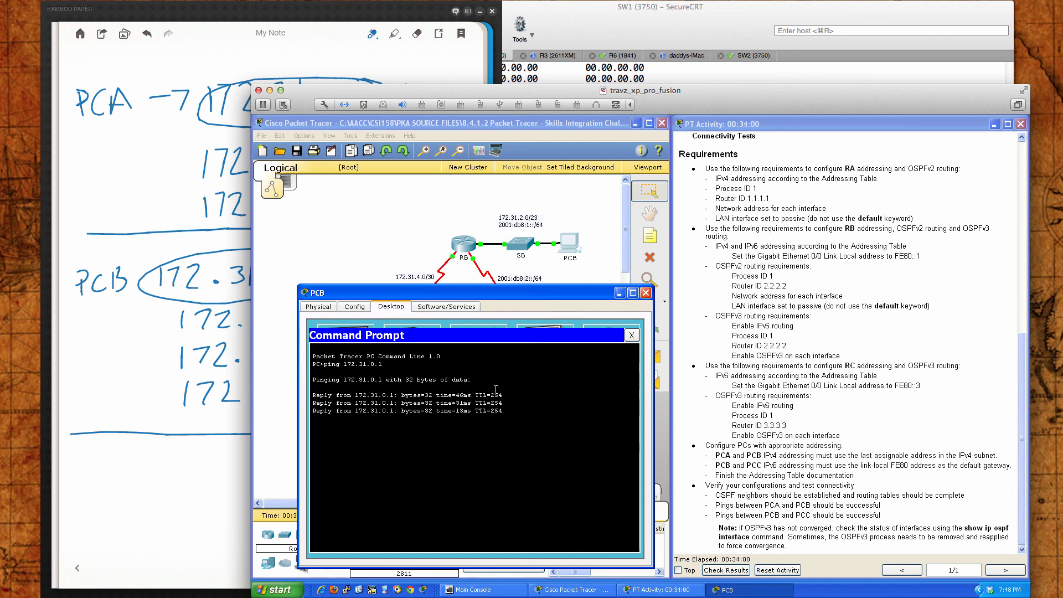
Ping PCA at 172.31.1.254 from PCB, and close PCB's command prompt and window.
key("Up")
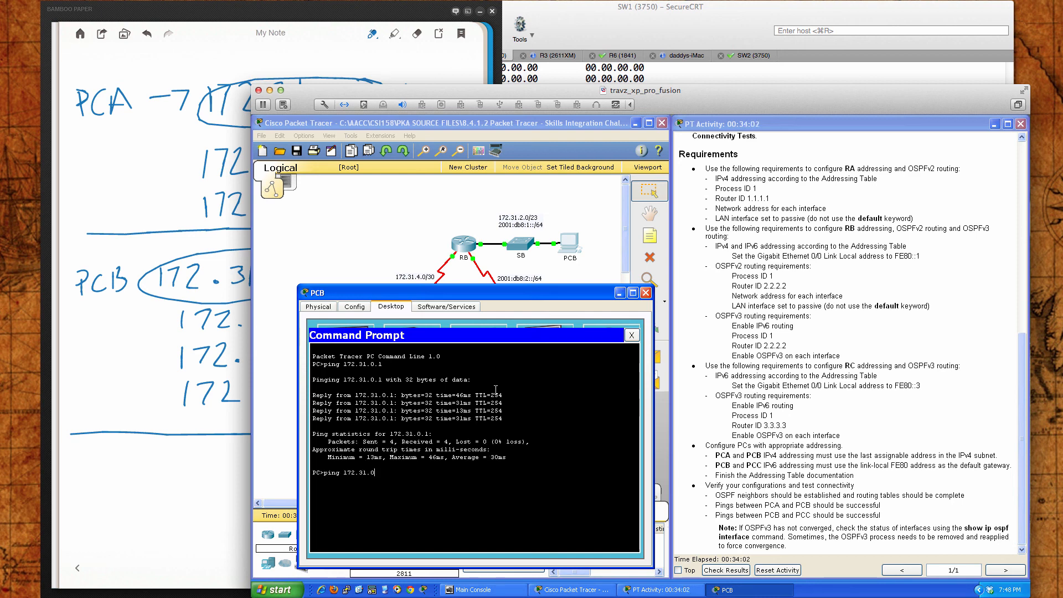
type("254")
key("Return")
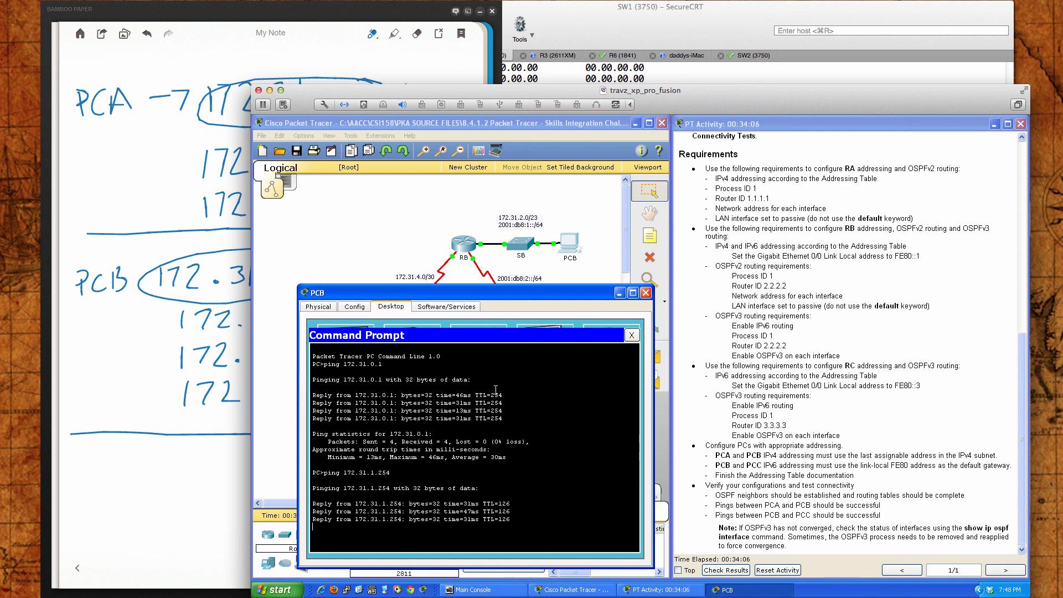
left_click(627, 336)
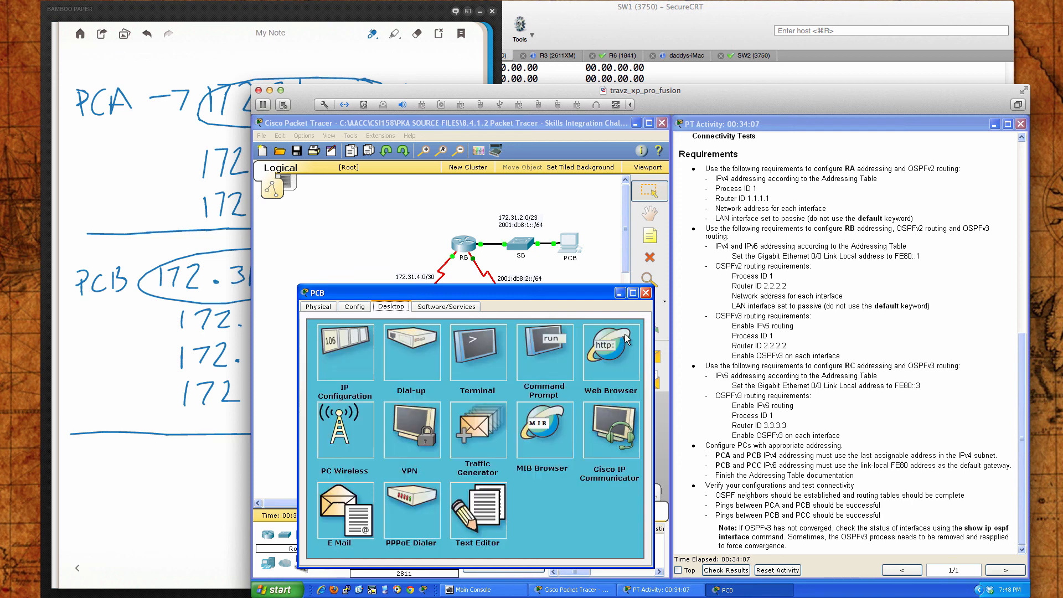
left_click(645, 293)
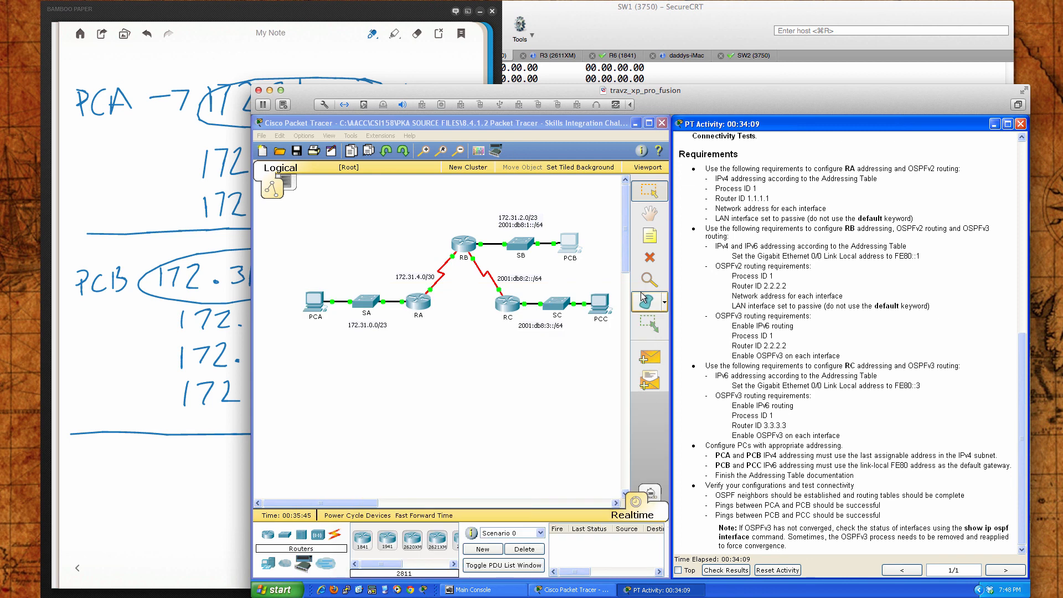
Check the activity's assessment items for incorrect PC addressing, and close the results.
left_click(719, 573)
left_click(370, 195)
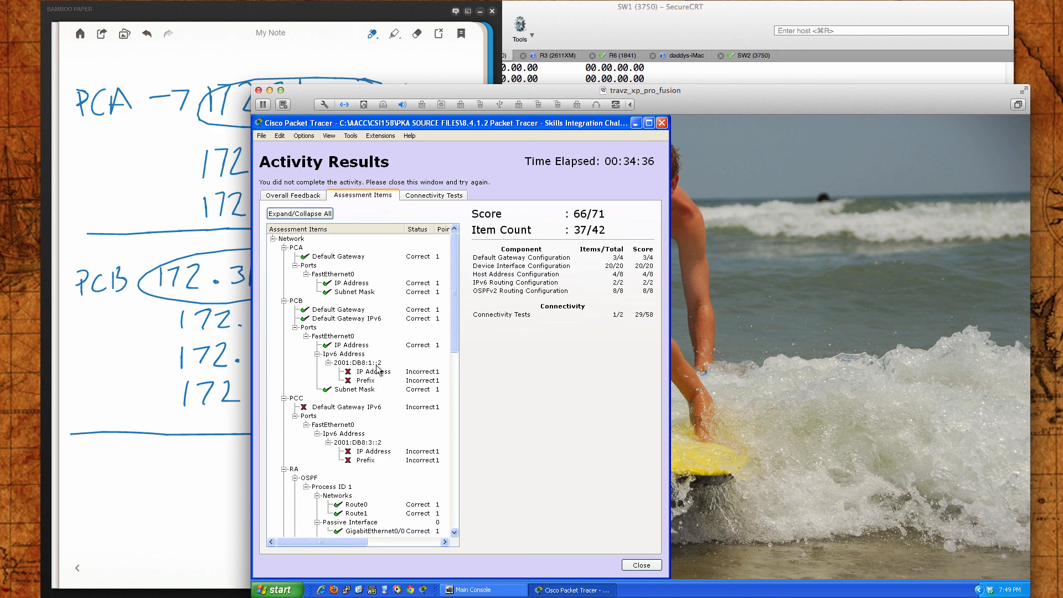
left_click(647, 566)
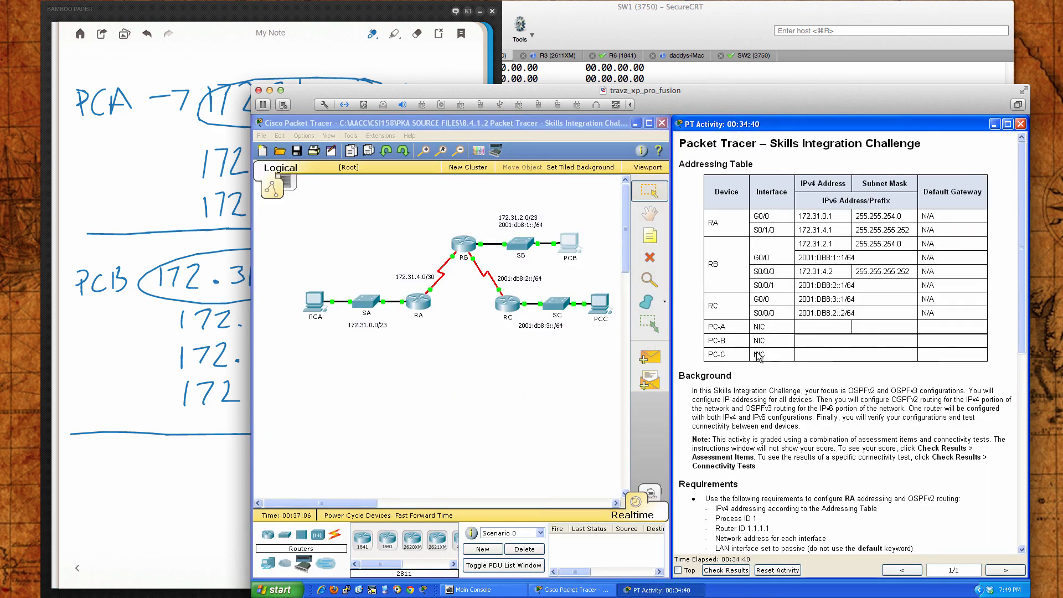
Set PCB's static IPv6 address to 2001:db8:1::2 with prefix length 64, and close PCB's window.
left_click(568, 244)
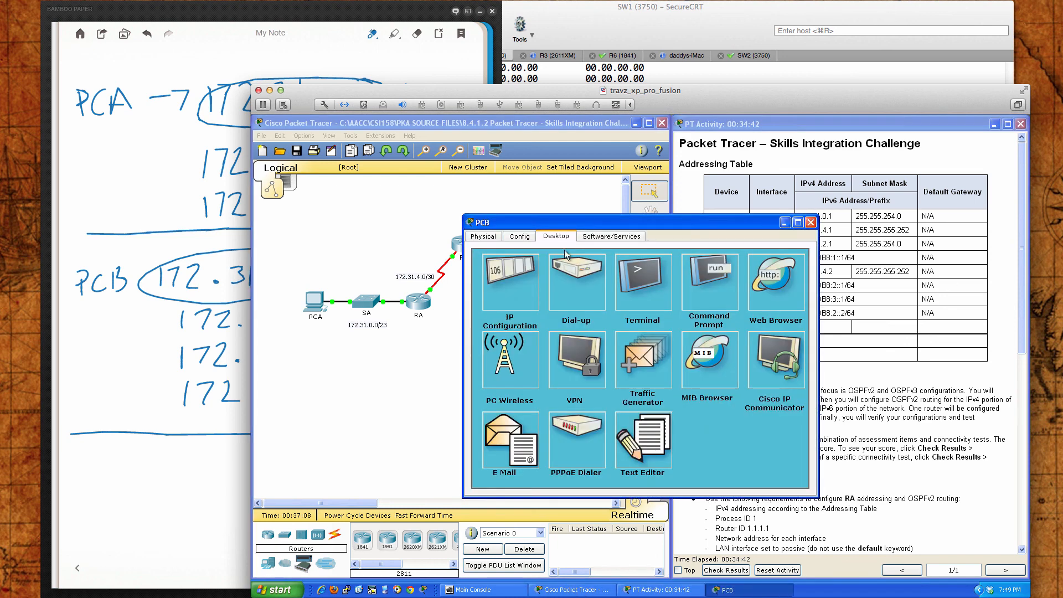
left_click(499, 282)
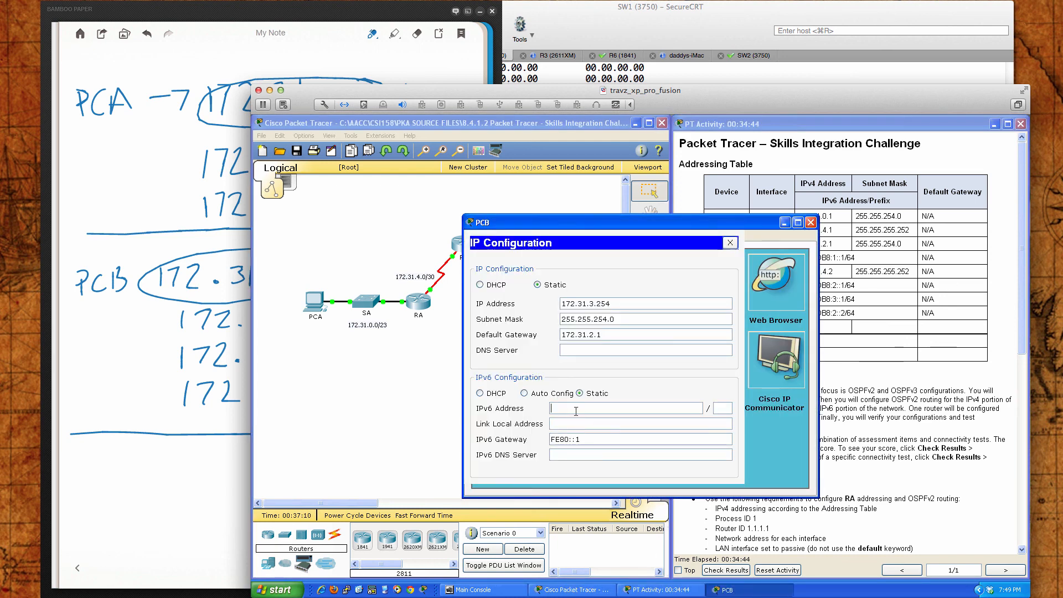
type("2001:db8")
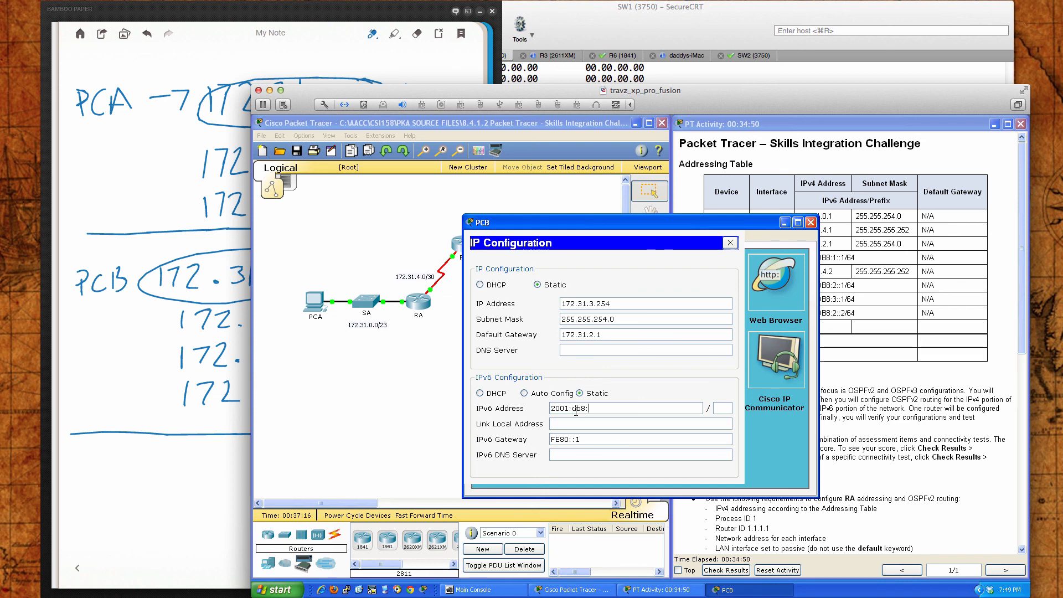
type(":1::2")
key("Tab")
type("64")
key("Tab")
left_click(730, 245)
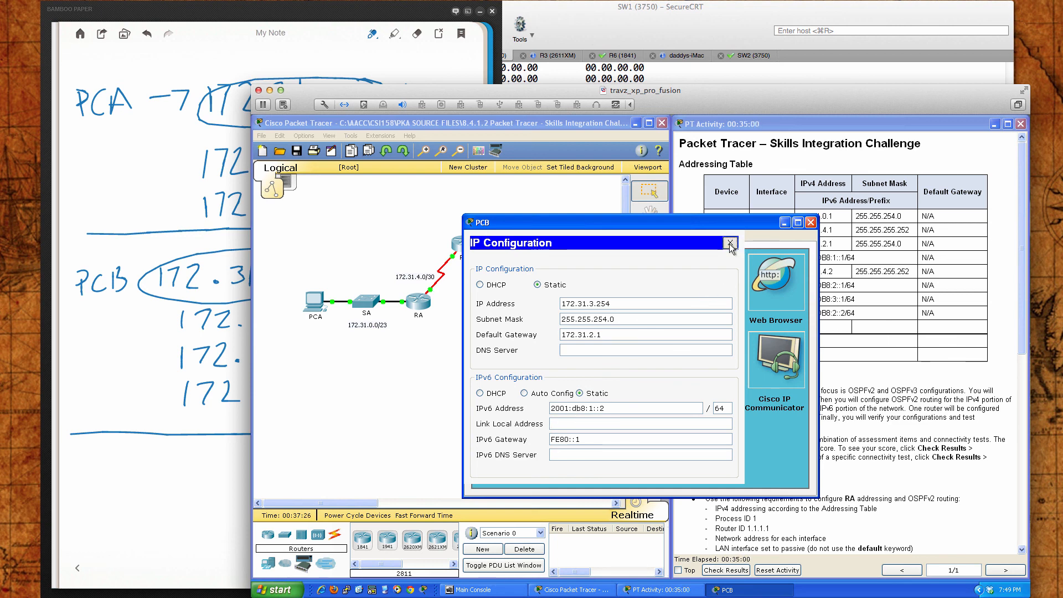
left_click(811, 222)
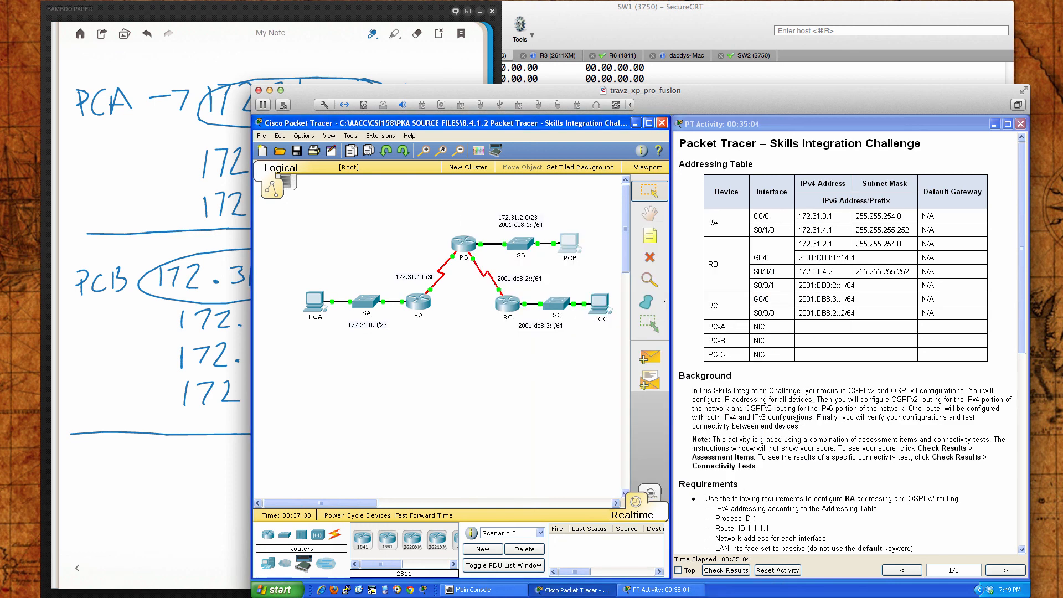
Recheck the assessment items for PCB and the remaining incorrect entries, rereading the activity requirements in between.
left_click(724, 570)
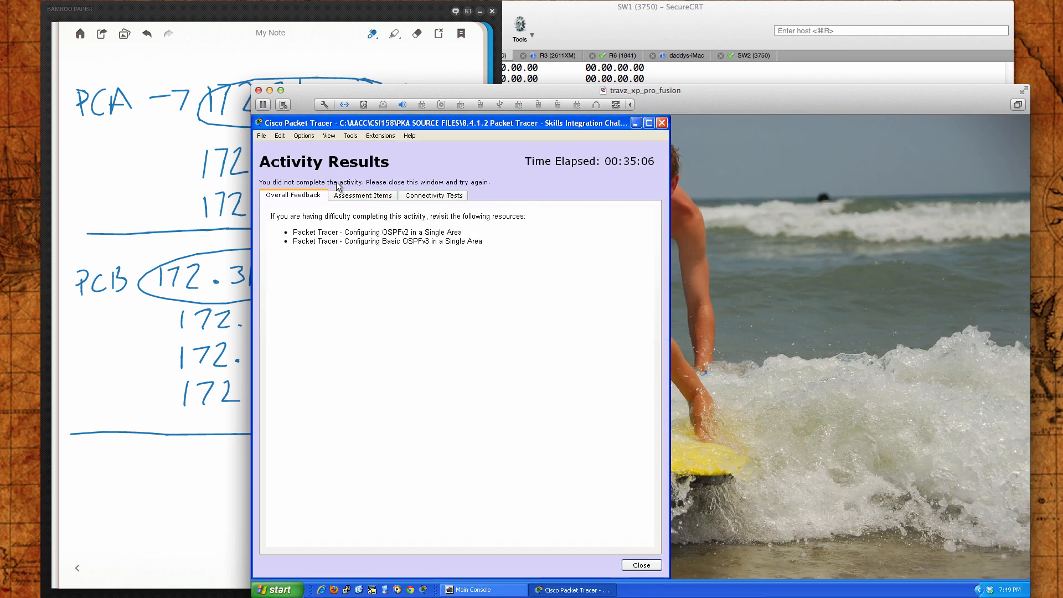
left_click(361, 196)
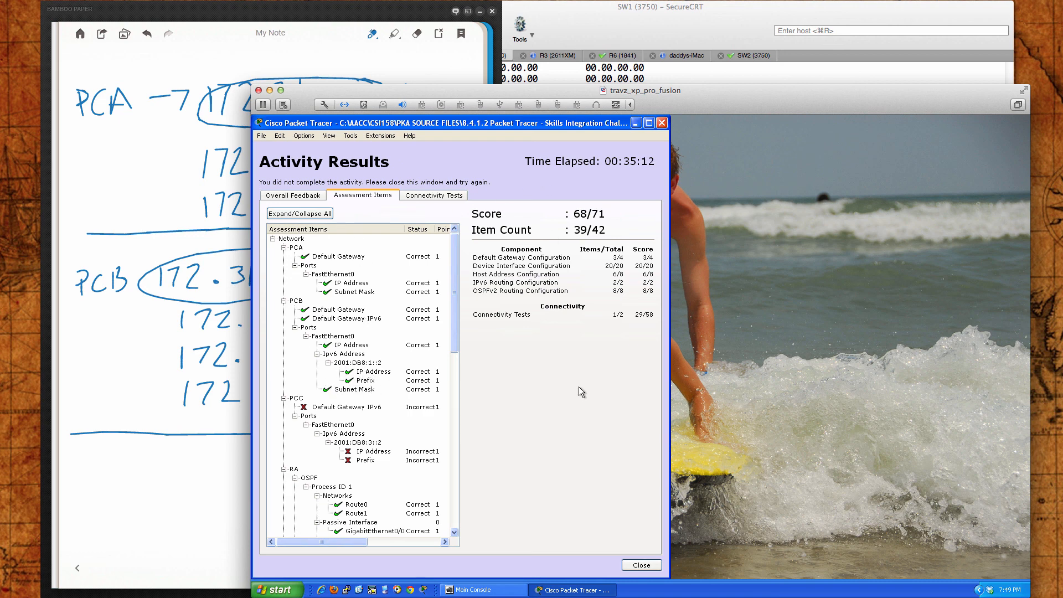
left_click(642, 565)
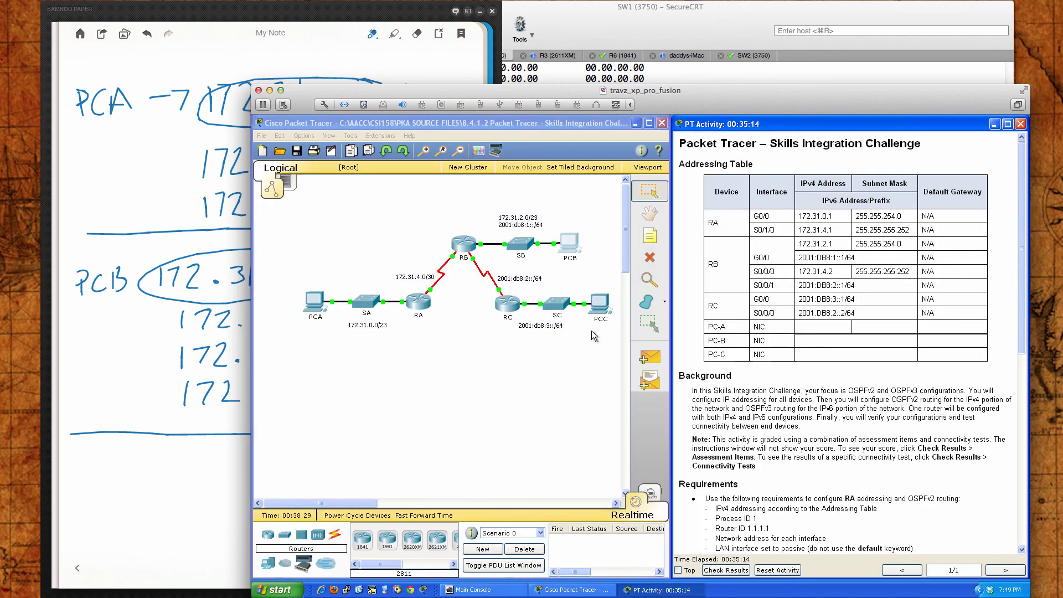
scroll(790, 487, "down", 10)
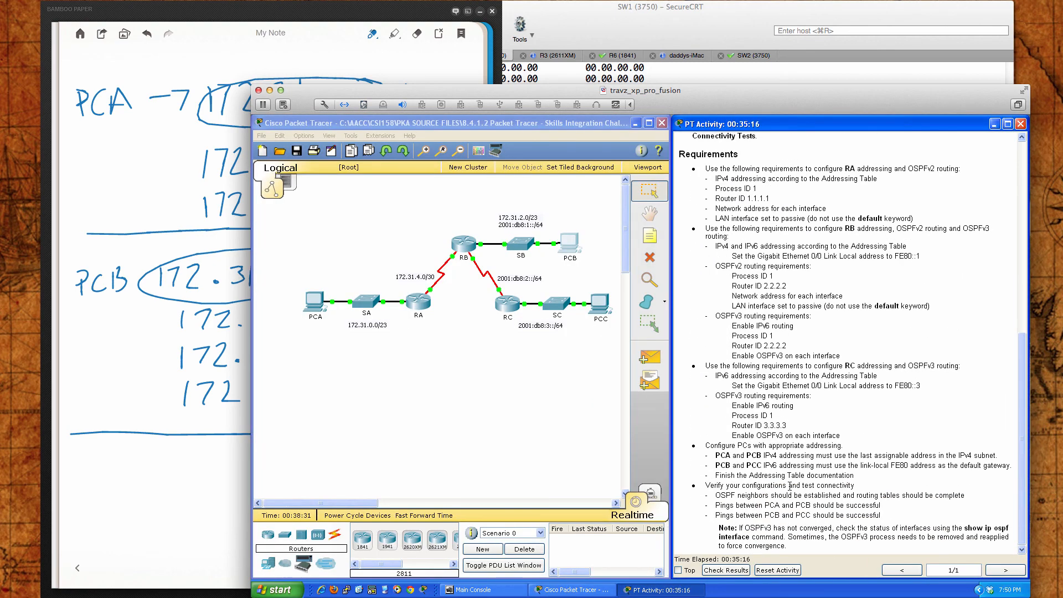
left_click(740, 571)
left_click(377, 197)
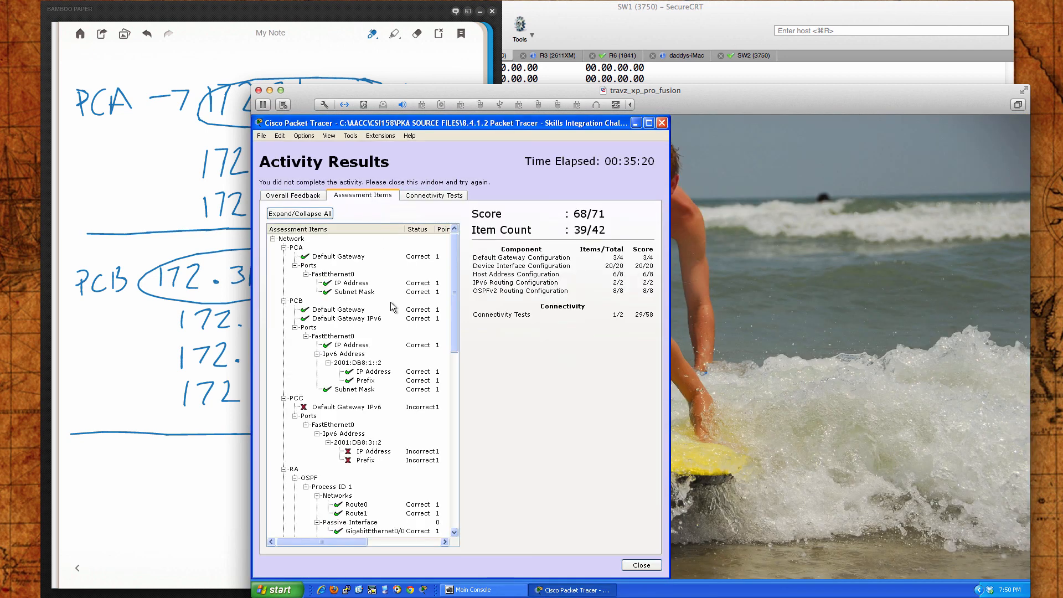
scroll(391, 345, "down", 5)
scroll(391, 344, "up", 1)
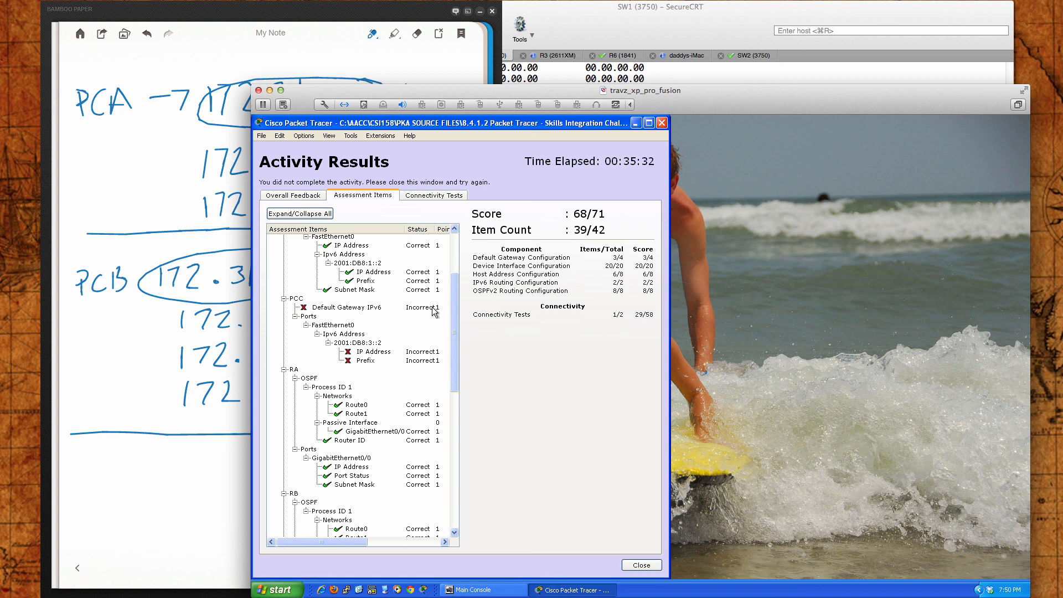
left_click(641, 565)
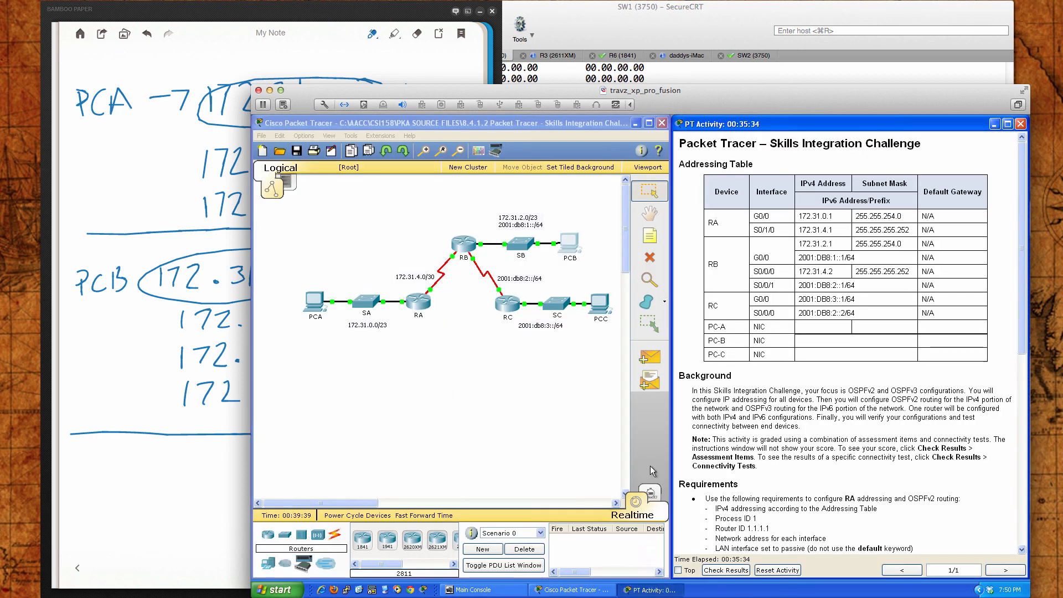
Open PCC's IP configuration and set its static IPv6 address to 2001:db8:3::2 with prefix length 64.
left_click(597, 304)
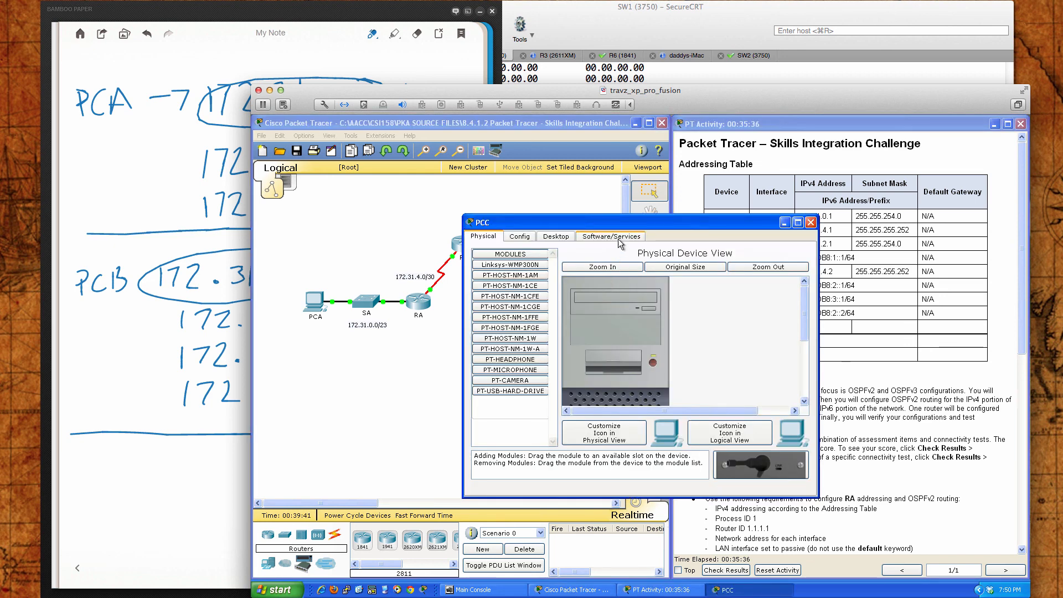
left_click_drag(619, 227, 462, 295)
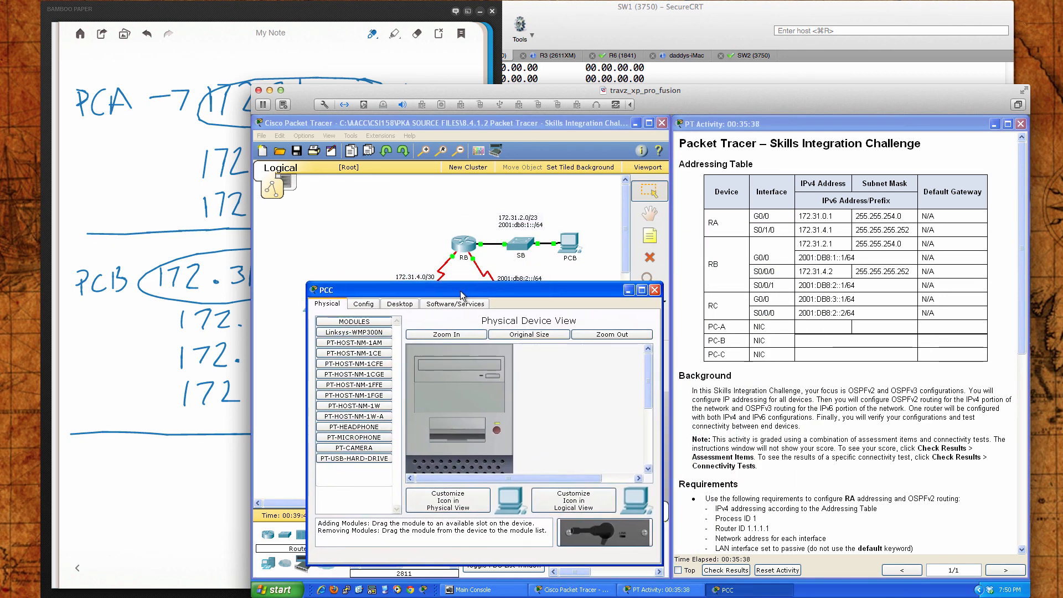
left_click(400, 308)
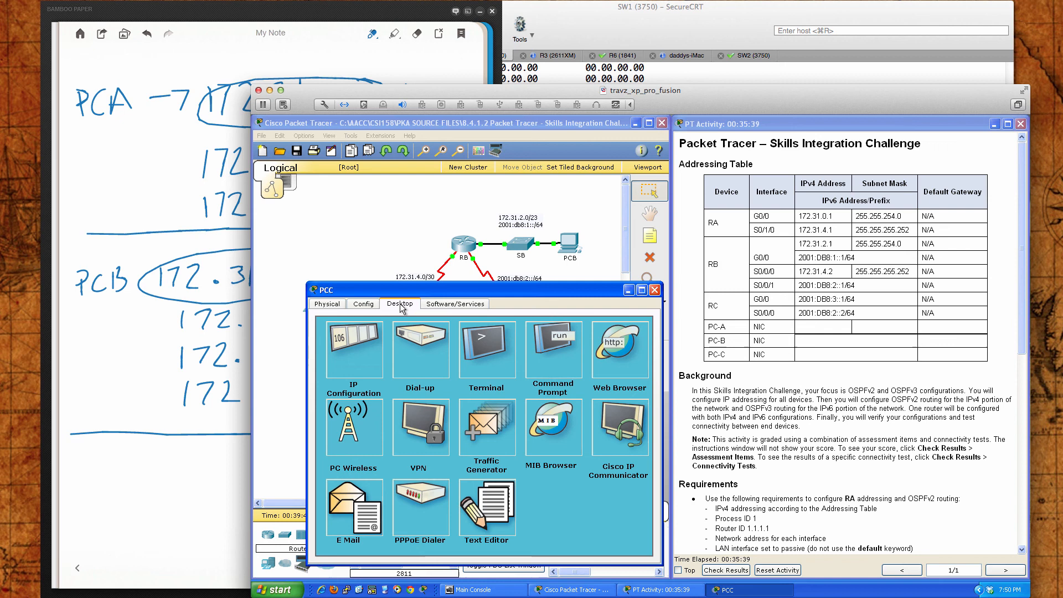
left_click(373, 357)
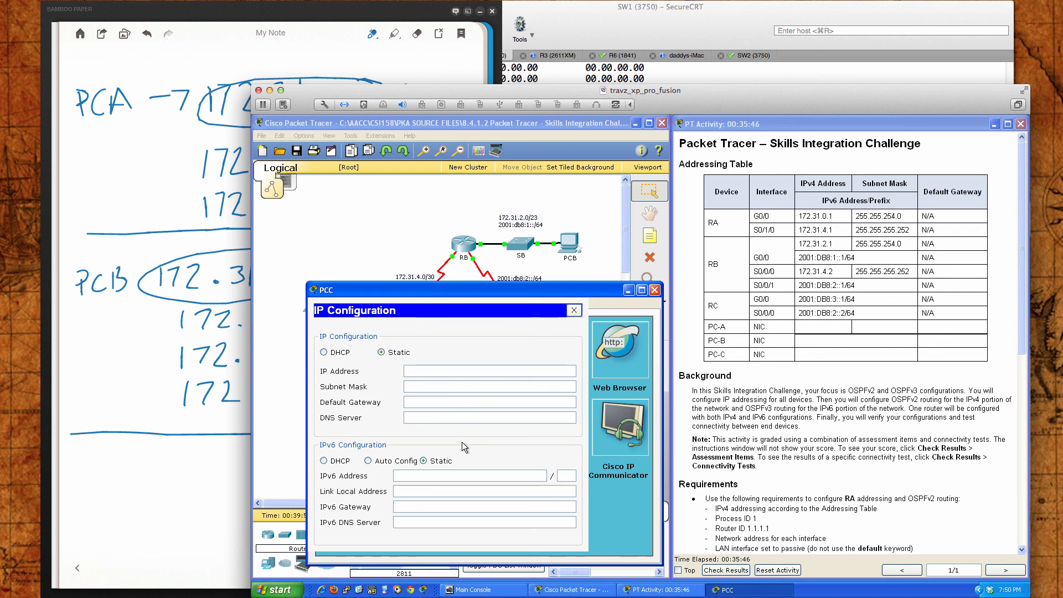
left_click(428, 475)
type("2001.")
type("db8:3::2")
key("Tab")
type("64")
Set PCC's IPv6 gateway to fe80::3, check it against the activity requirements, and close PCC's window.
key("Tab")
type("fe80::3")
scroll(881, 472, "down", 10)
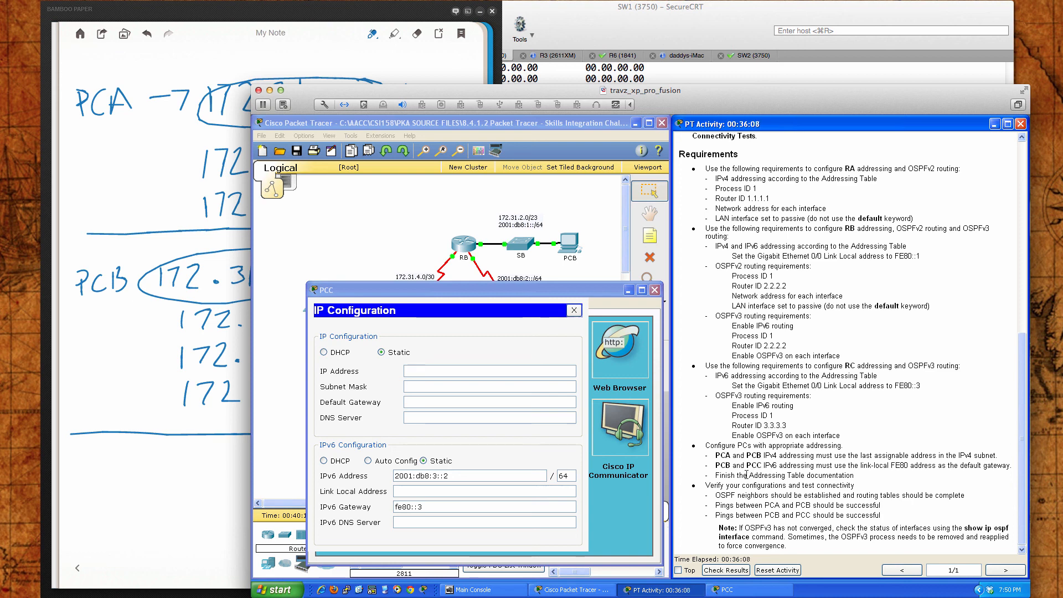
left_click(575, 311)
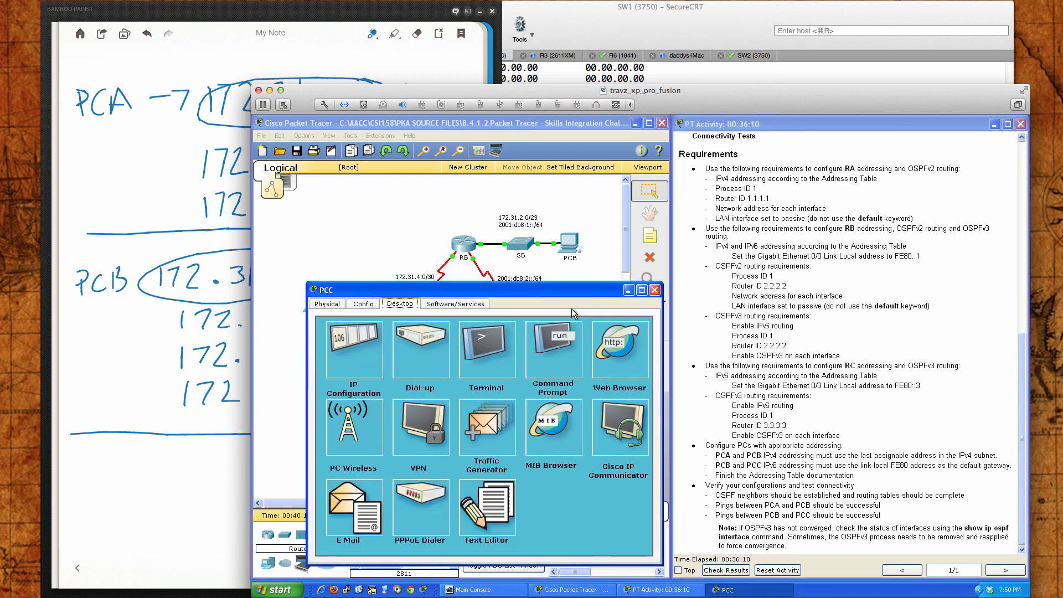
left_click(656, 290)
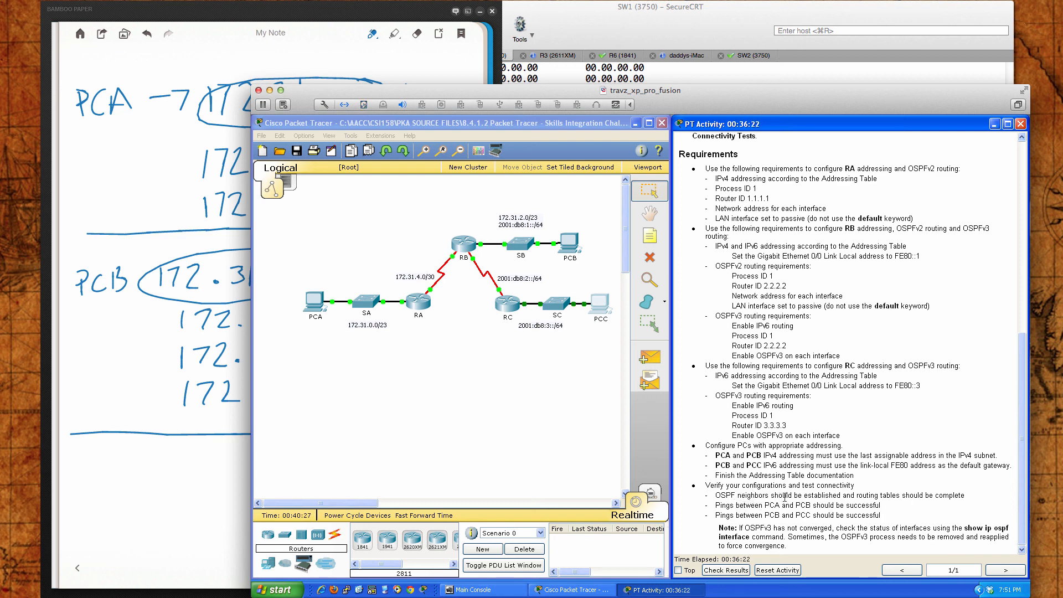
Open RA's CLI, show its IPv4 routing table with "sh ip route", and examine the OSPF route to 172.31.2.0/23.
left_click(417, 303)
left_click_drag(542, 228, 368, 306)
key("Return")
key("Return")
key("Return")
key("Return")
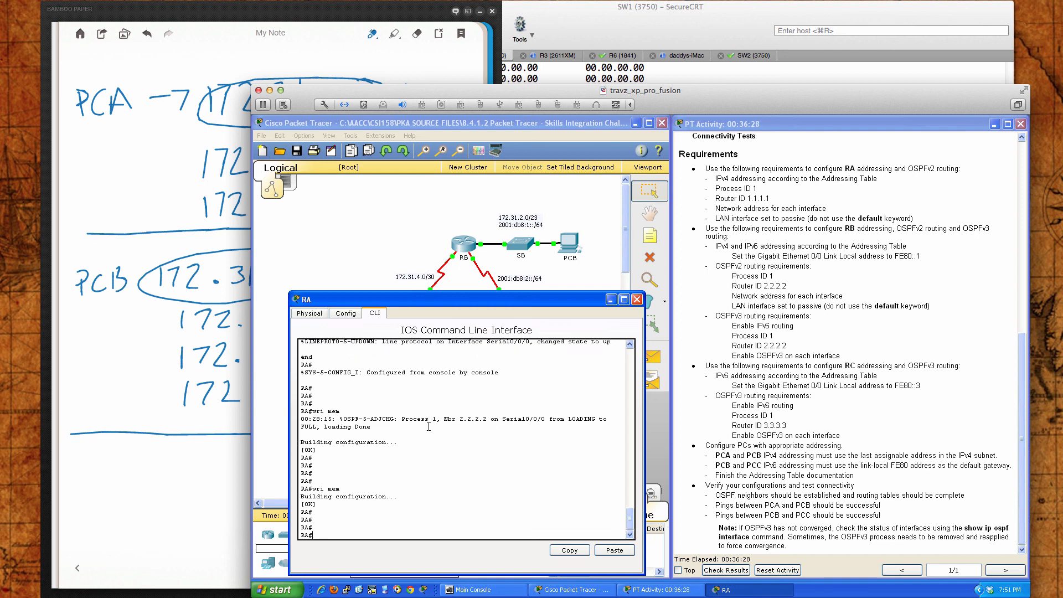
type("sh ip route")
key("Return")
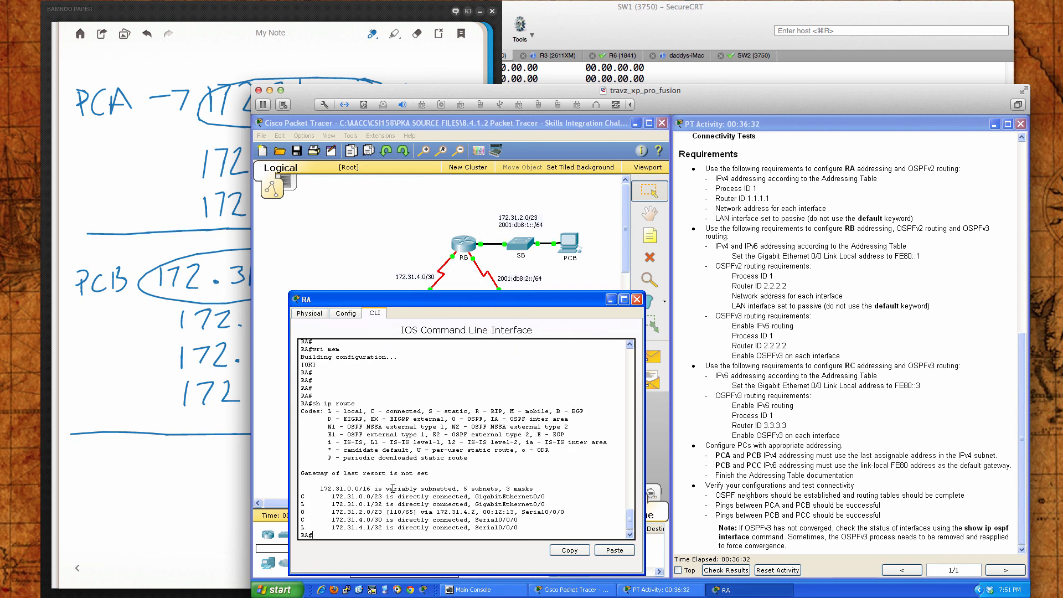
left_click_drag(301, 512, 564, 512)
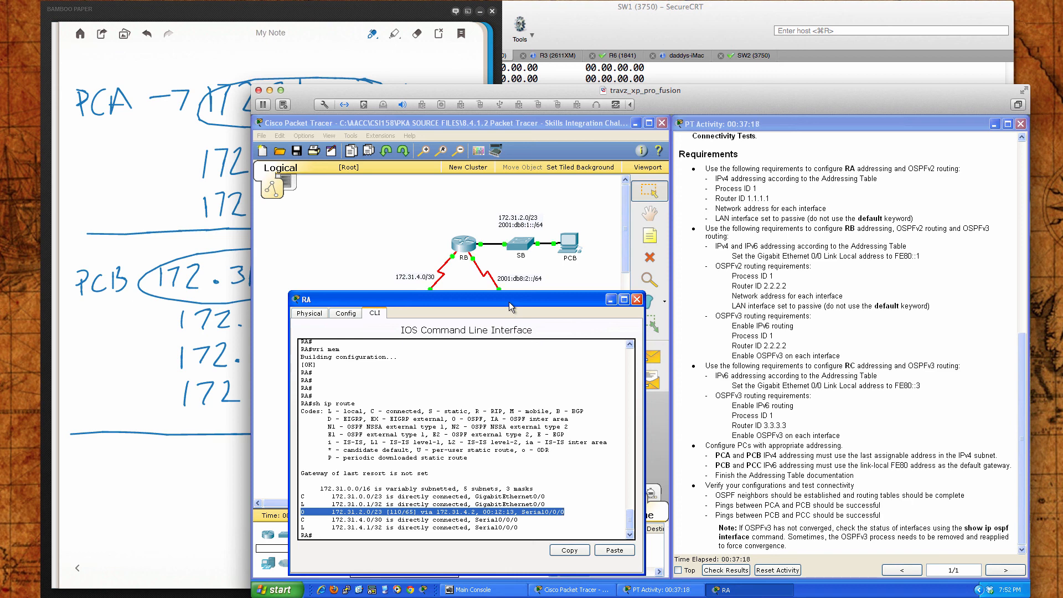
left_click(472, 399)
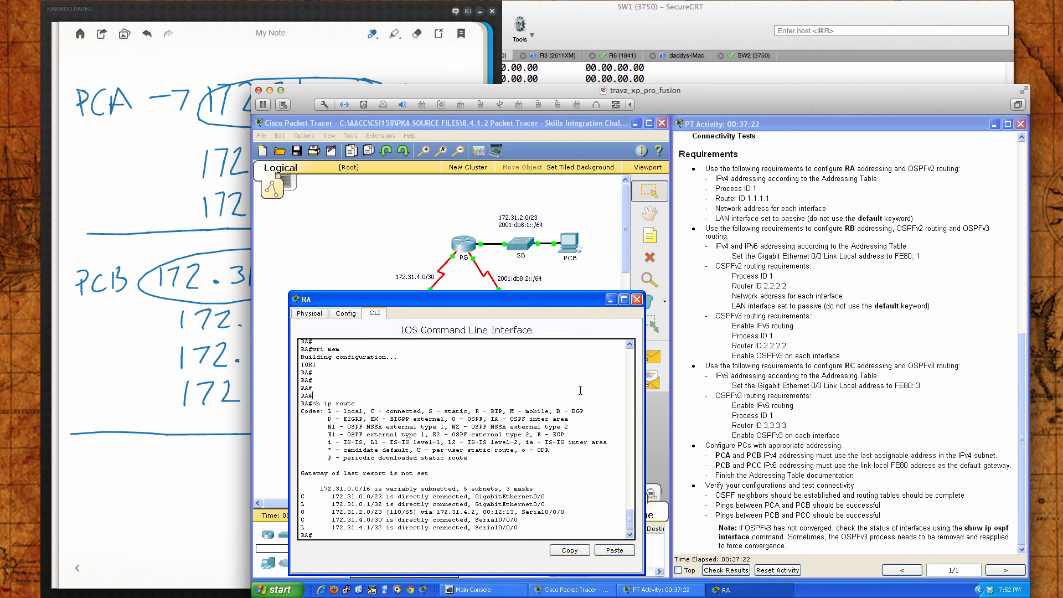
Save RA's configuration with "wri mem" and close RA's window.
type("wri mem")
key("Return")
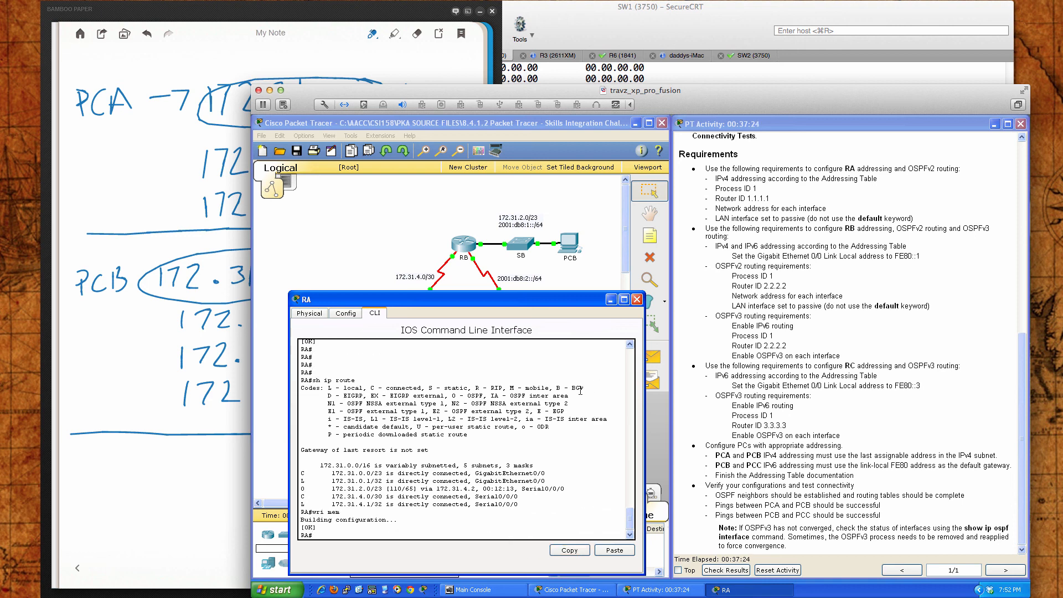
left_click(637, 300)
Open RB's CLI, get past the pending configuration output to the prompt, and save the configuration with "wri mem".
left_click(454, 239)
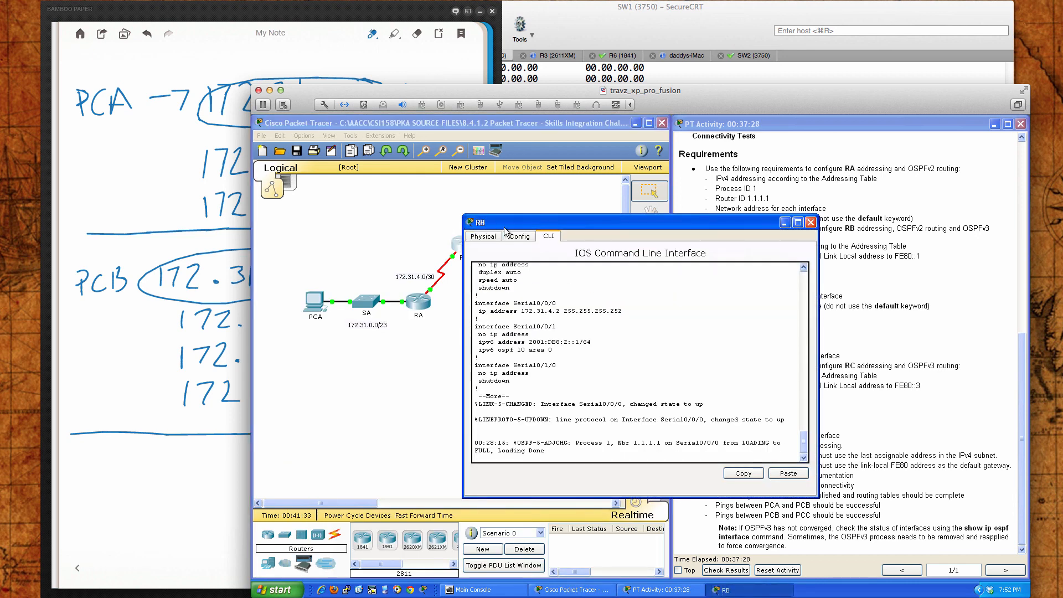
left_click_drag(510, 221, 332, 291)
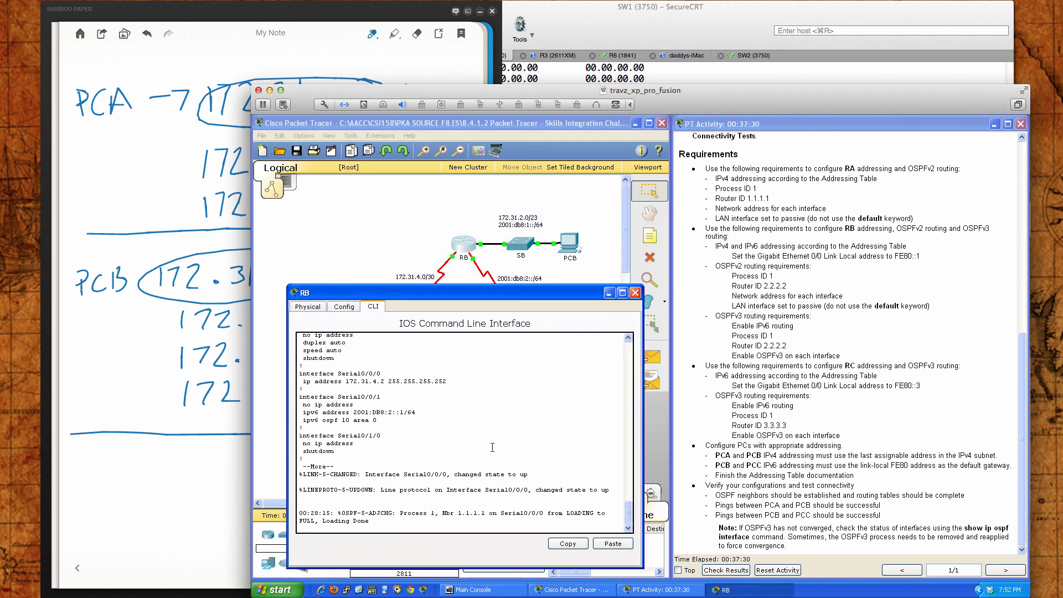
key("Return")
key("Return")
key("Return")
key("Return")
key("Return")
key("Return")
key("Return")
key("Return")
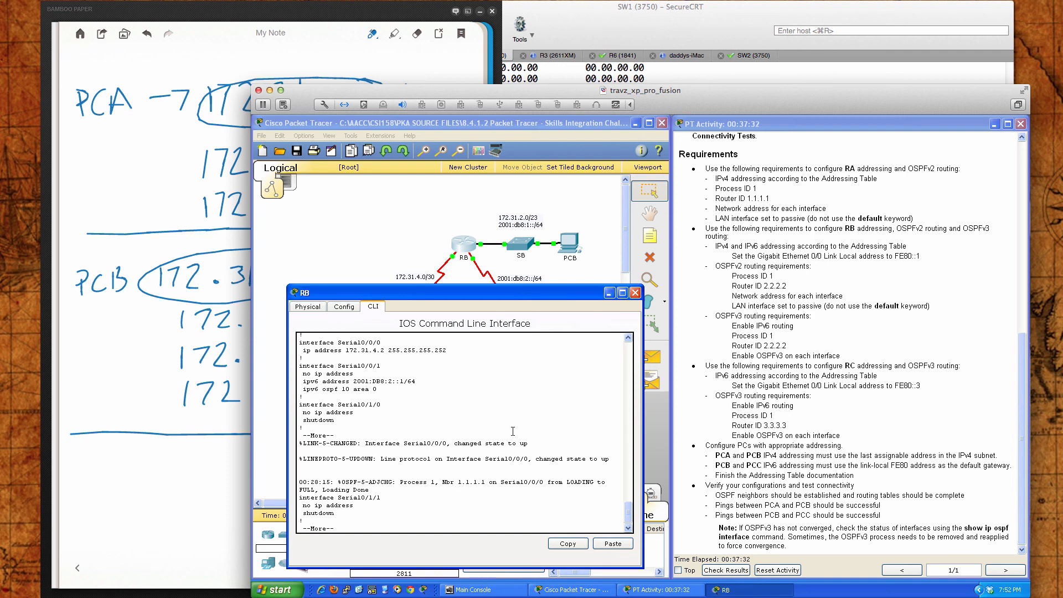
type("wri mem")
key("Return")
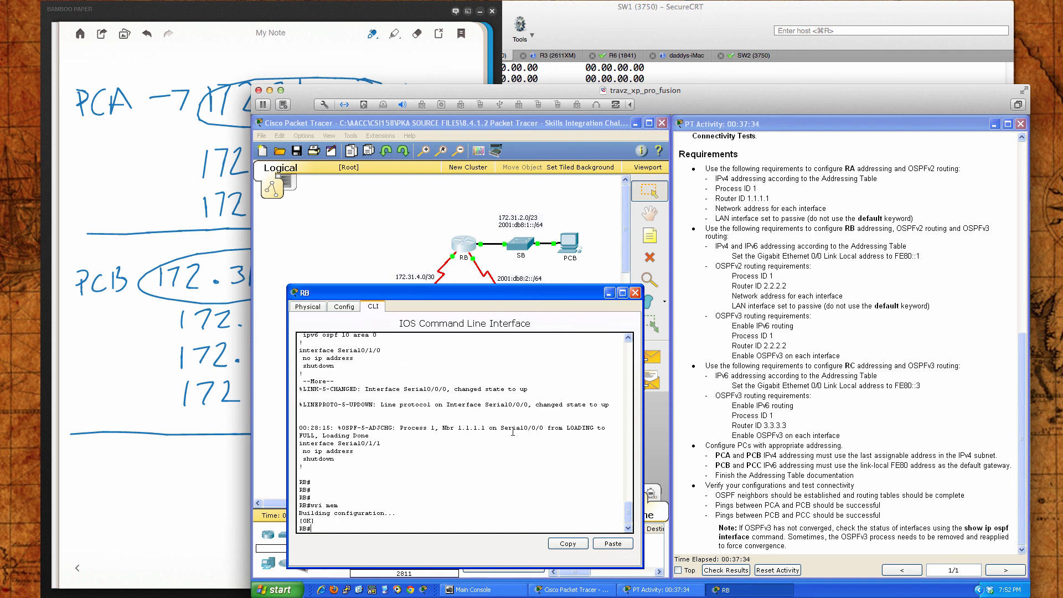
Show RB's IPv4 routing table with "sh ip route" and move its window clear of the topology.
key("Return")
key("Return")
key("Return")
type("sh ip")
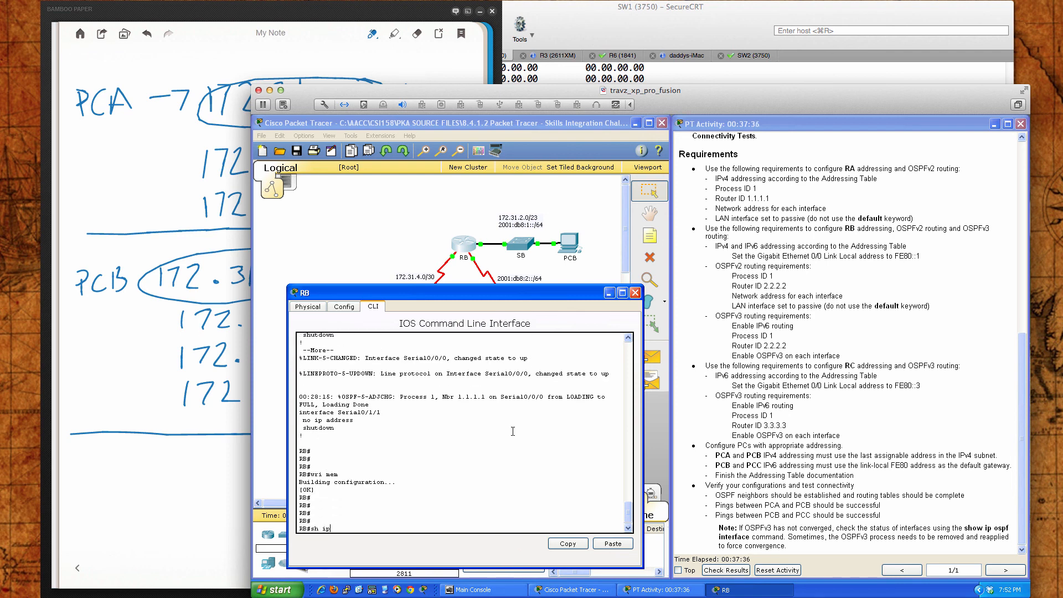
type(" route")
key("Return")
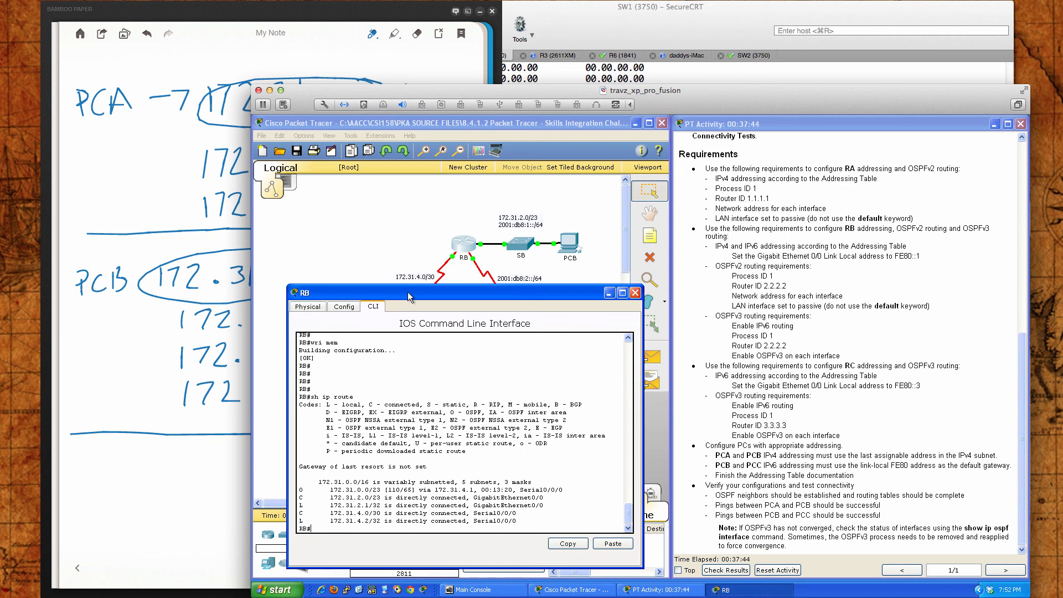
left_click_drag(408, 291, 727, 284)
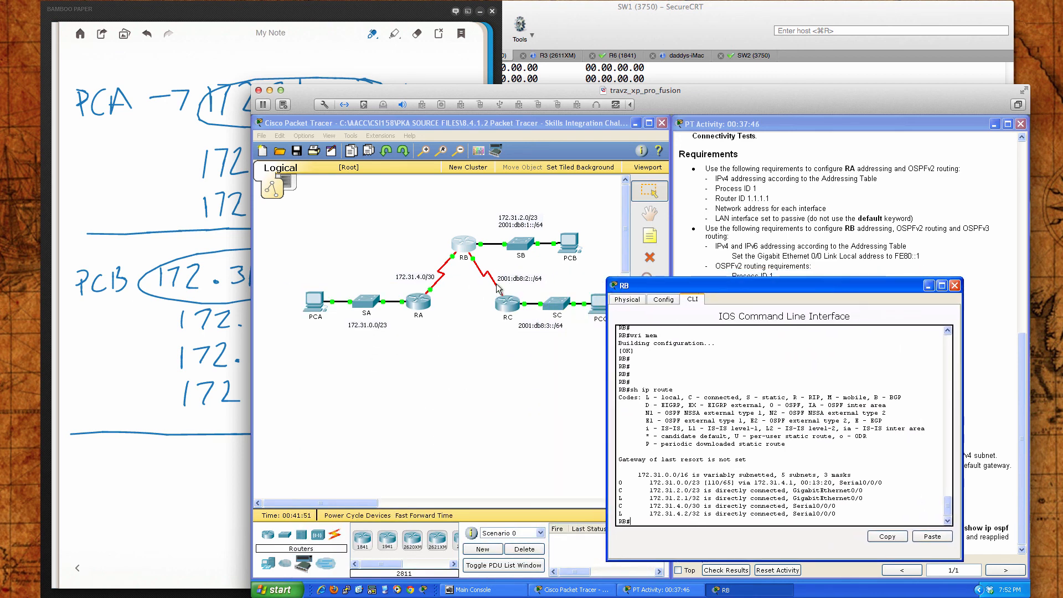
Reopen RA's CLI and show its IPv6 routing table with "sh ipv6 route".
left_click(424, 303)
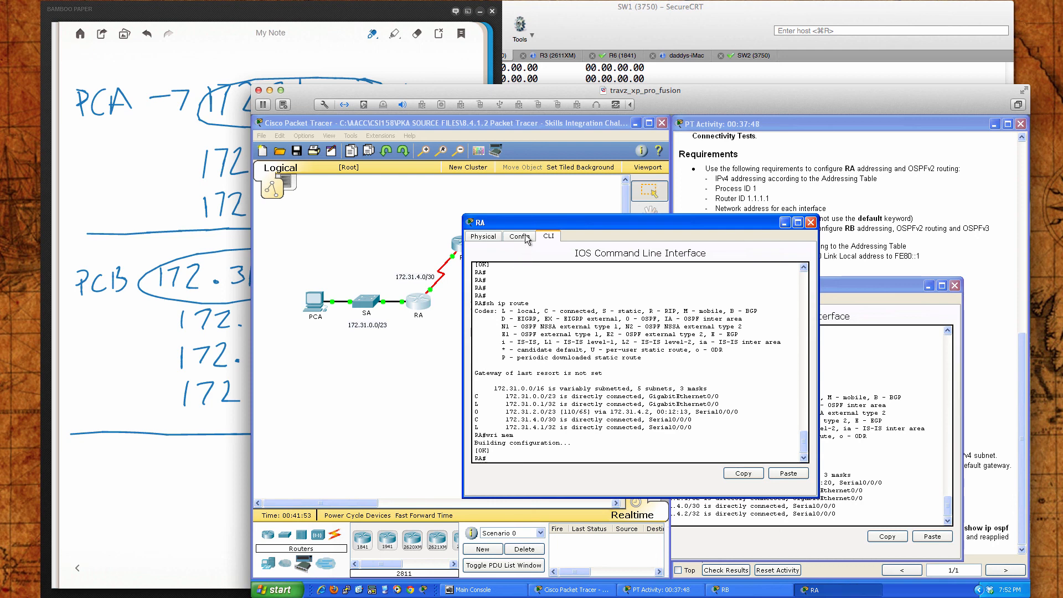
left_click_drag(423, 270, 372, 294)
type("s")
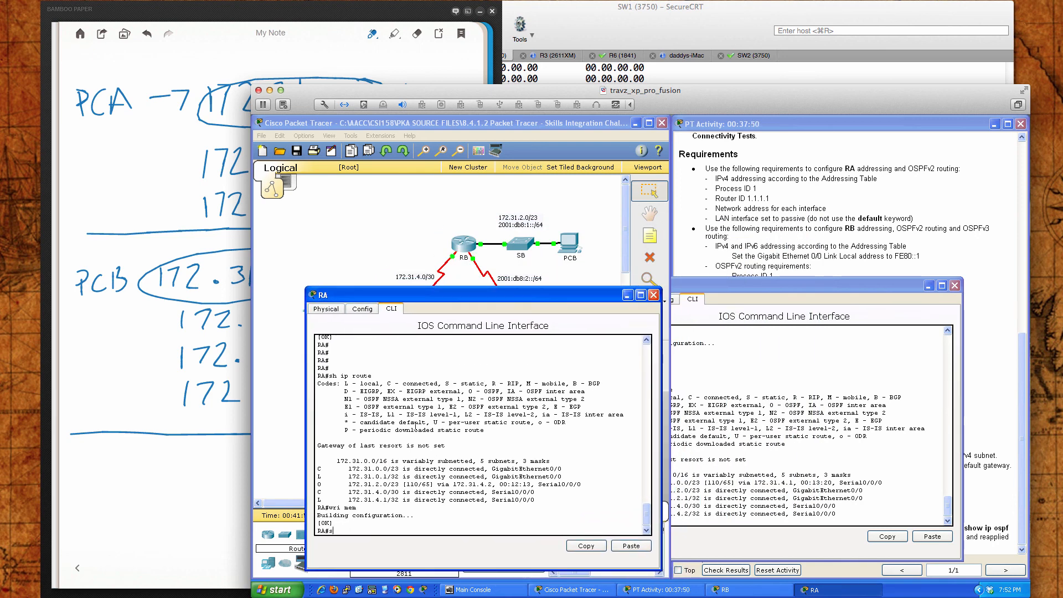
type("h ipv6 route")
key("Return")
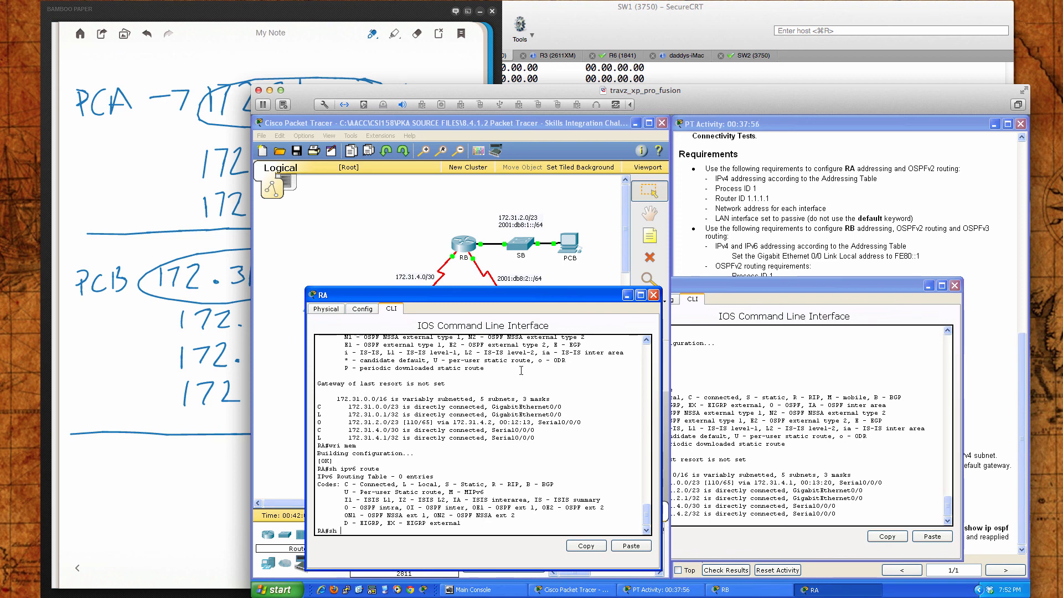
Show RA's running configuration with "sh run", page through its first lines, and close RA's window.
type("run")
key("Return")
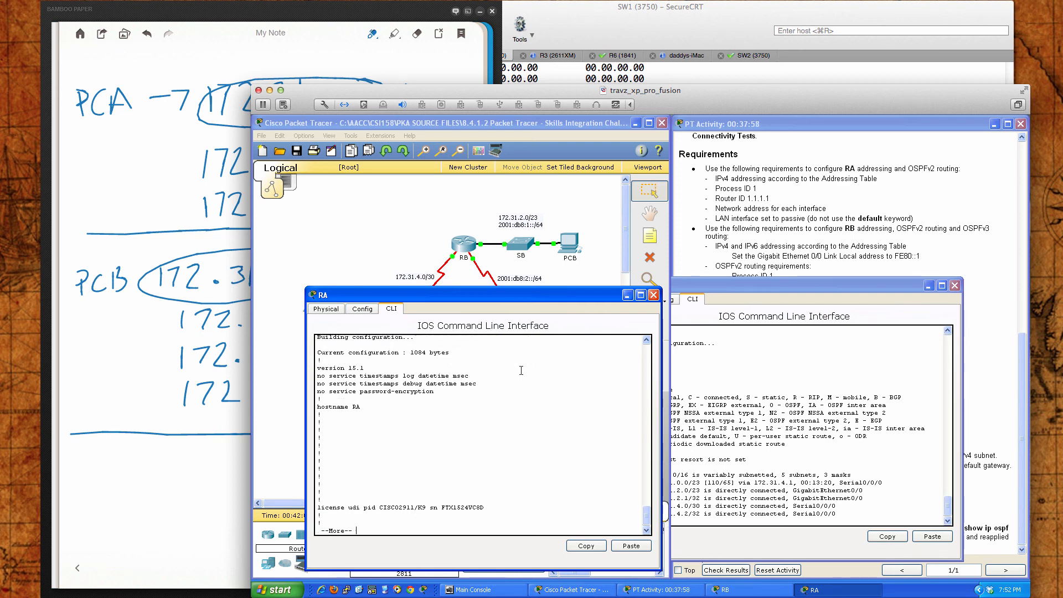
key("Return")
key("Return")
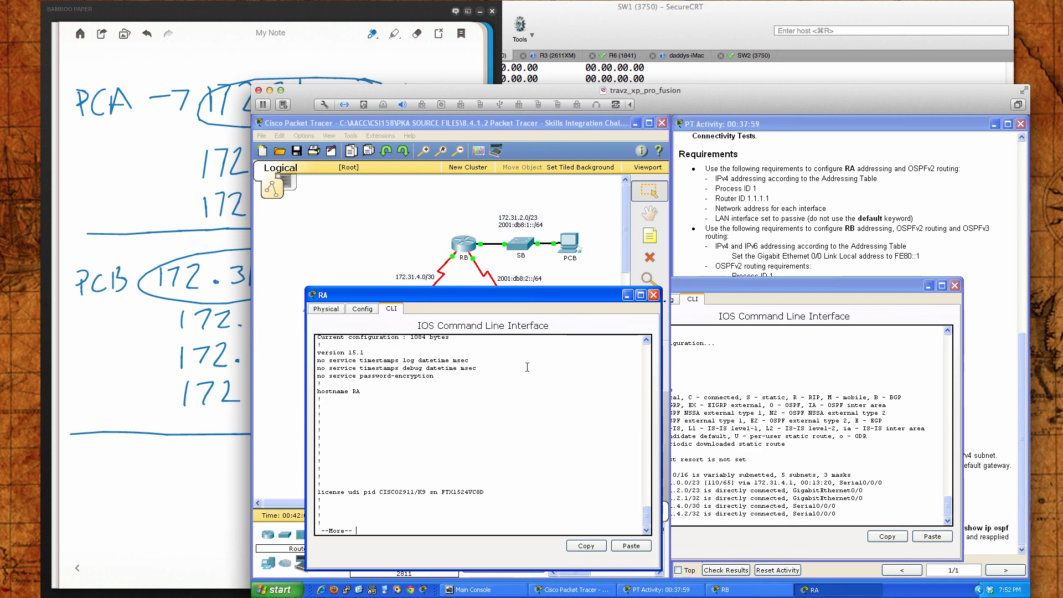
left_click(654, 295)
Return to RB's CLI and examine the OSPF route to 172.31.0.0/23 in its IPv4 routing table.
left_click(762, 306)
left_click_drag(759, 286, 480, 296)
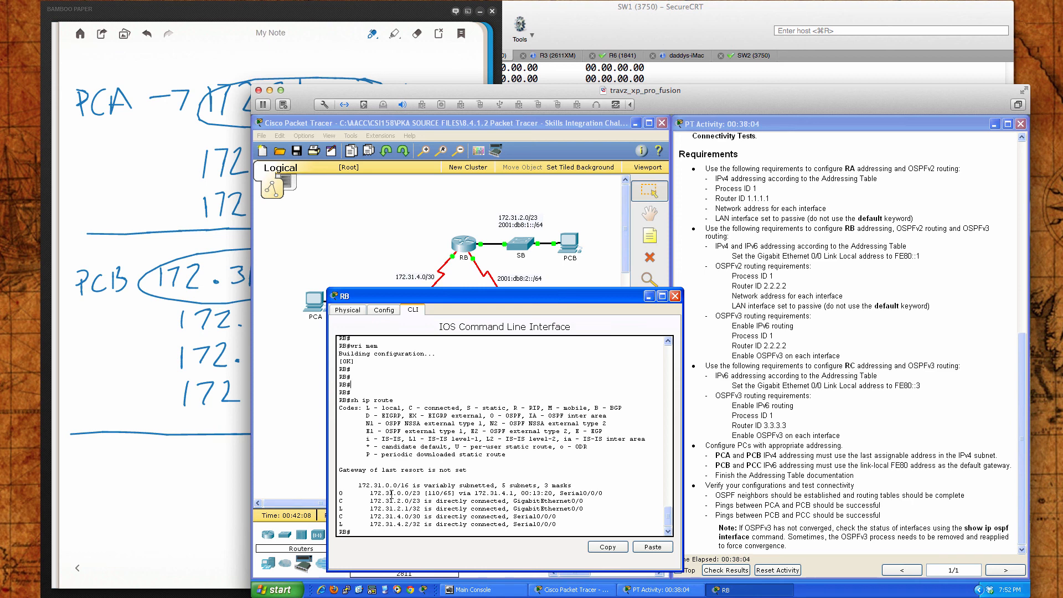
left_click_drag(340, 495, 601, 495)
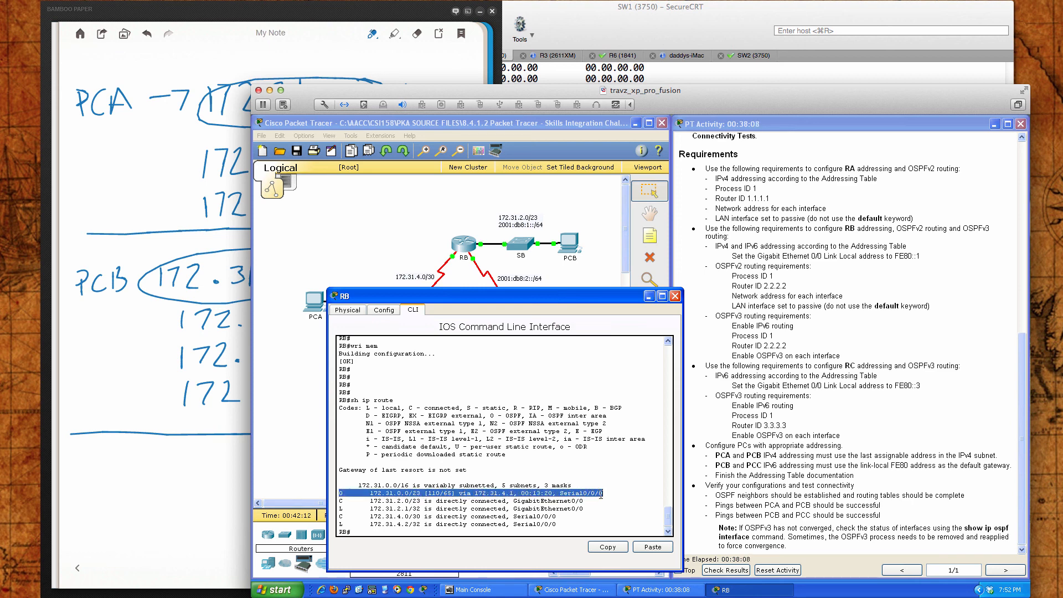
left_click(618, 522)
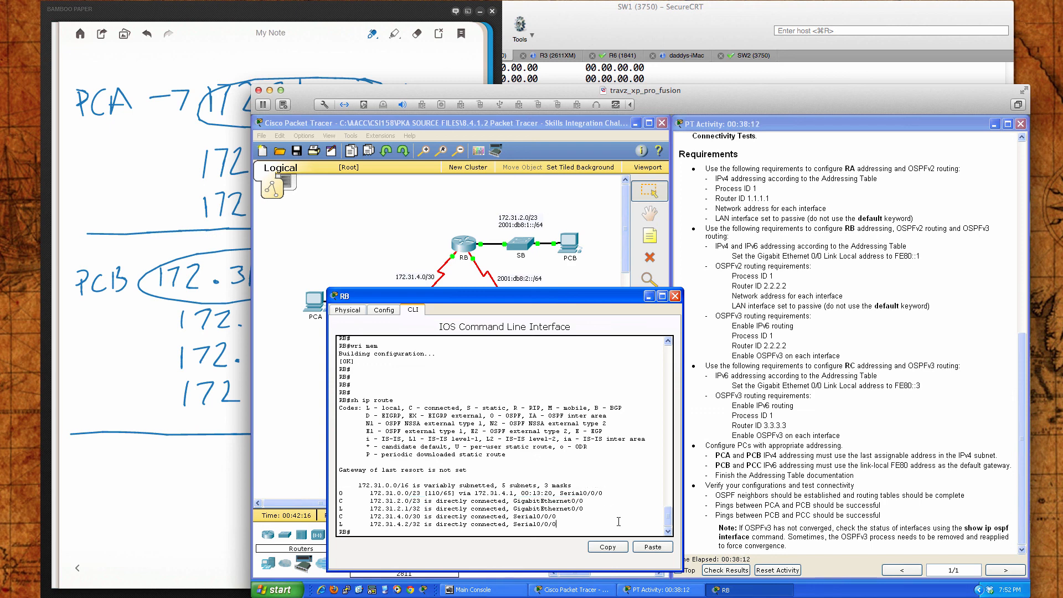
Show RB's IPv6 routing table with "sh ipv6 route" and examine the OSPF route to 2001:DB8:3::/64.
key("Return")
key("Return")
key("Return")
type("sh i")
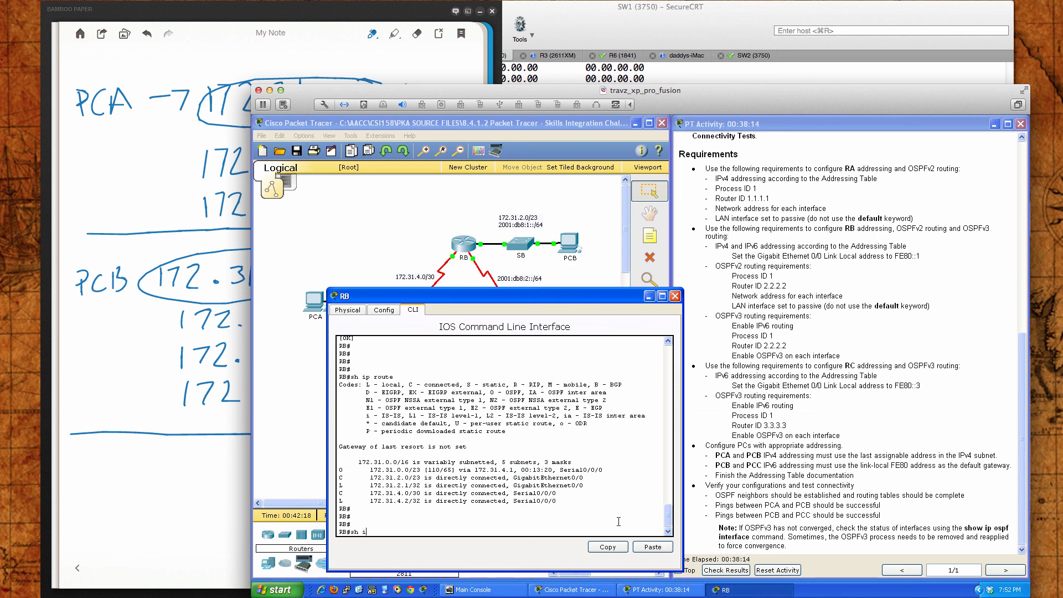
type("pv6 route")
key("Return")
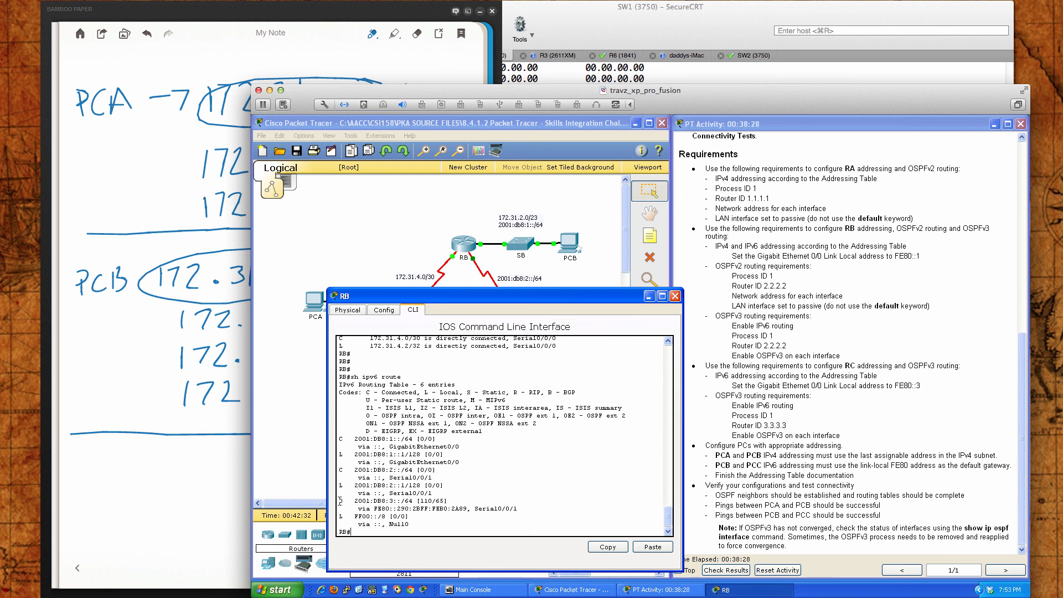
left_click_drag(340, 500, 455, 501)
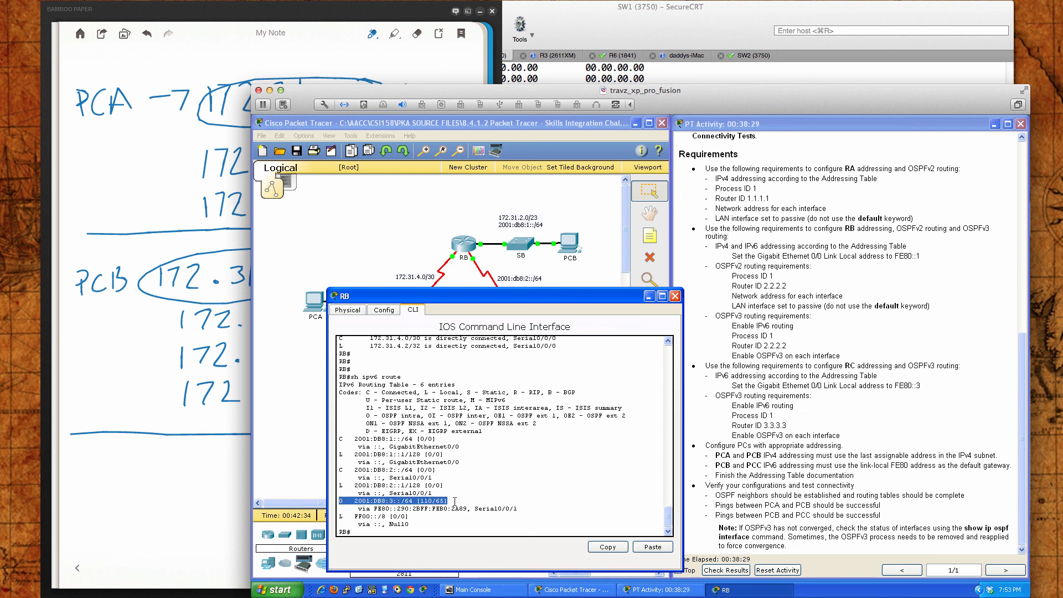
left_click(538, 471)
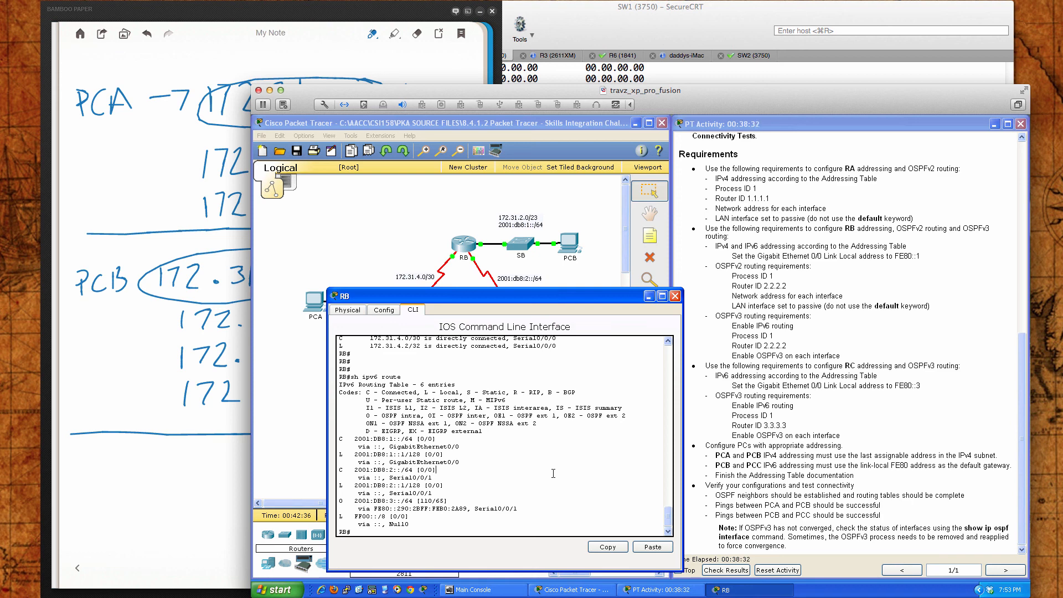
Save RB's configuration with "wri mem" and close RB's window.
key("Return")
key("Return")
type("wri mem")
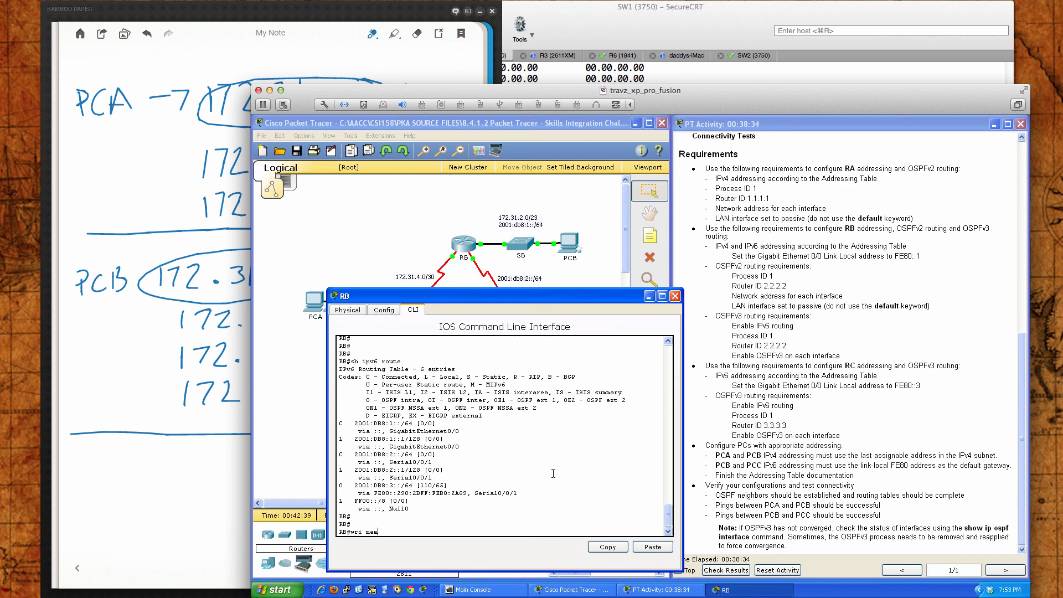
key("Return")
left_click(676, 295)
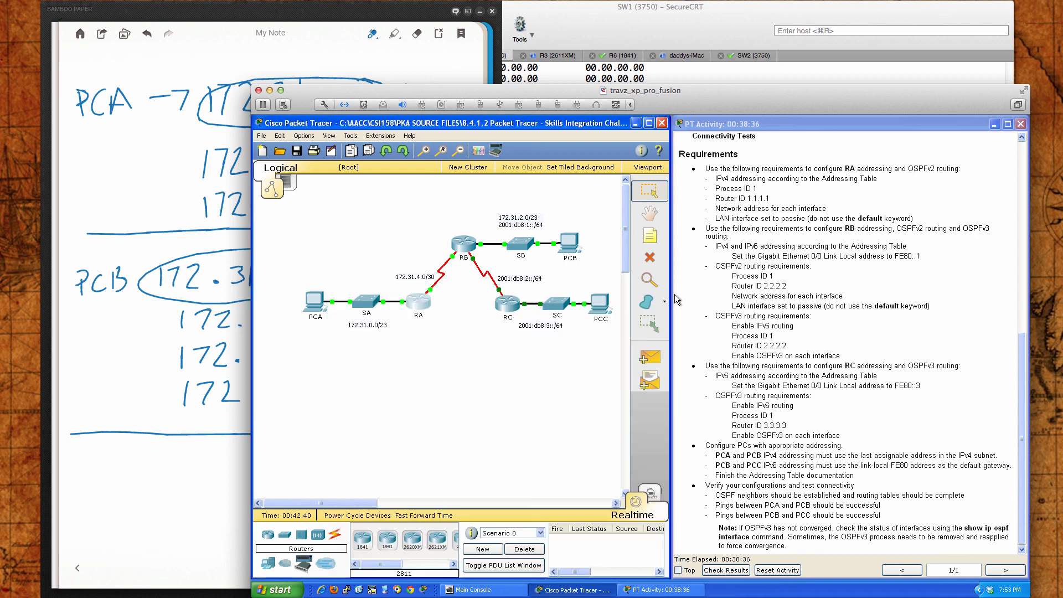
Open RC's CLI and show its IPv4 routing table with "sh ip route".
left_click(508, 304)
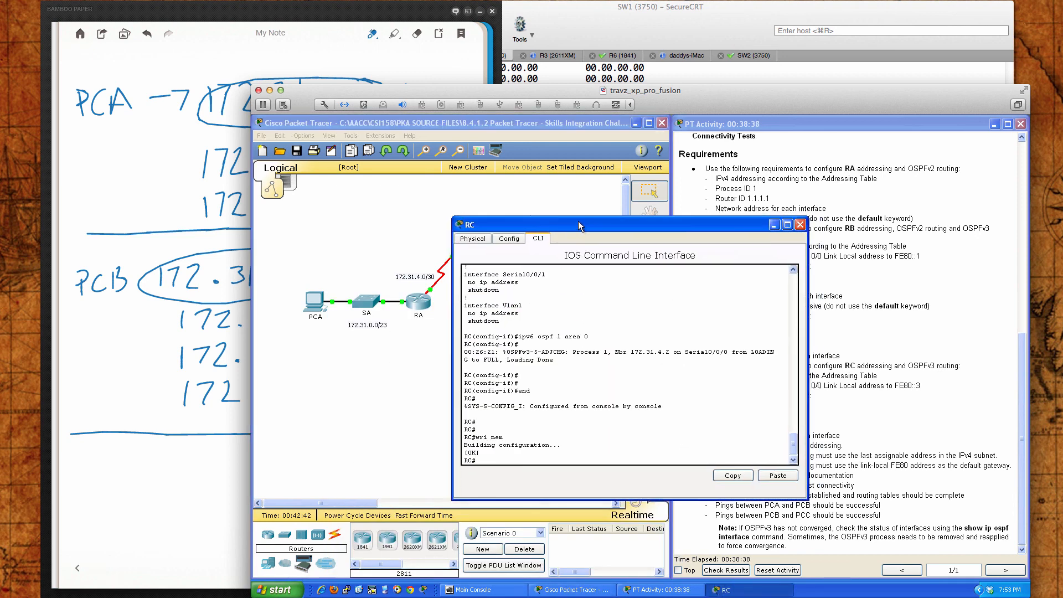
left_click_drag(578, 219, 411, 305)
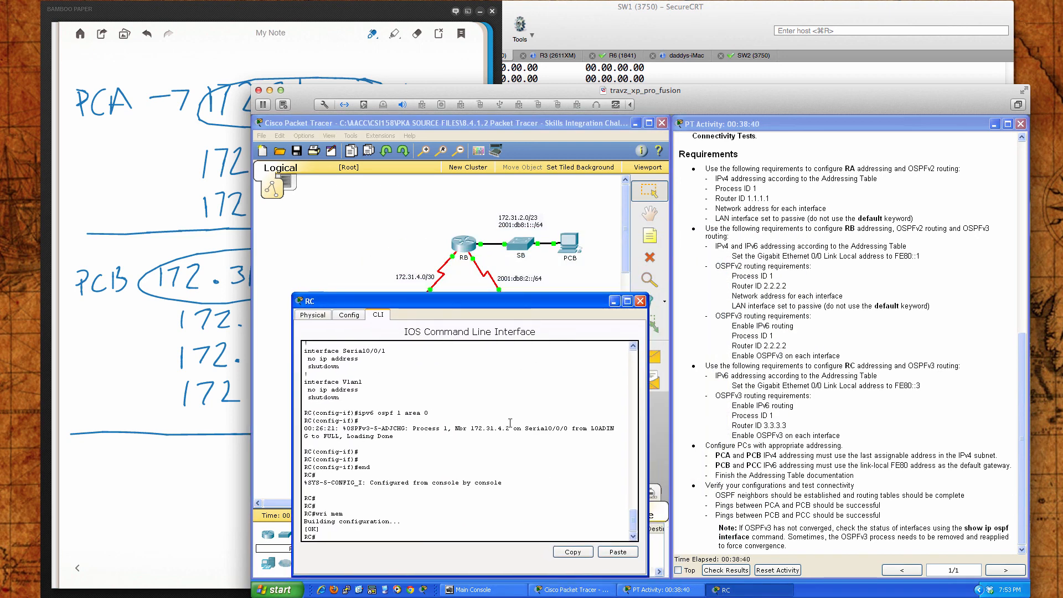
type("sh ip route")
key("Return")
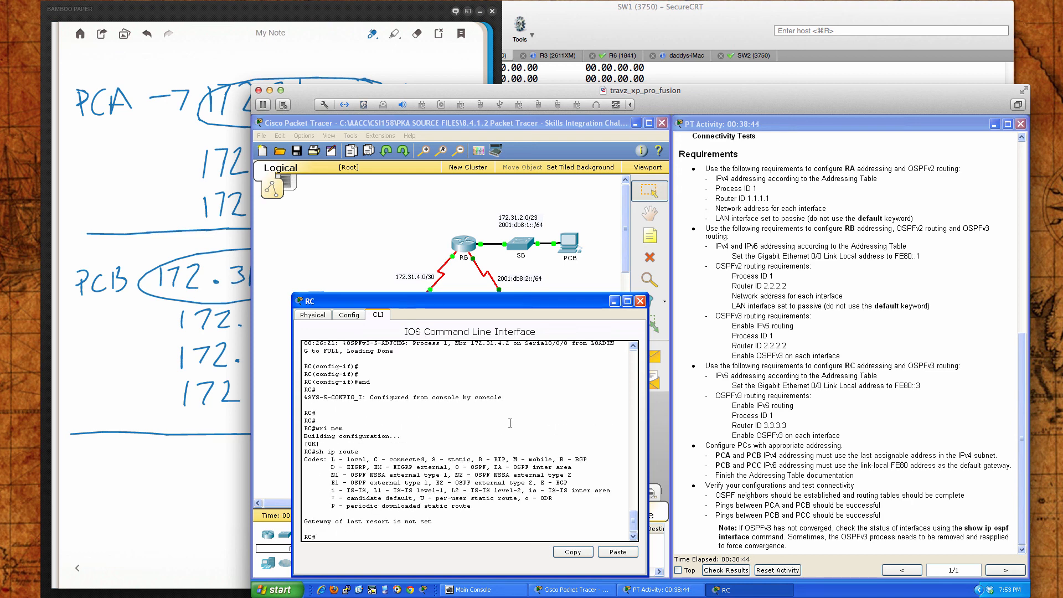
key("Return")
key("Return")
key("Return")
key("Return")
Show RC's IPv6 routing table with "sh ipv6 route", examine the OSPF route to 2001:DB8:1::/64, and close RC's window.
type("sh i")
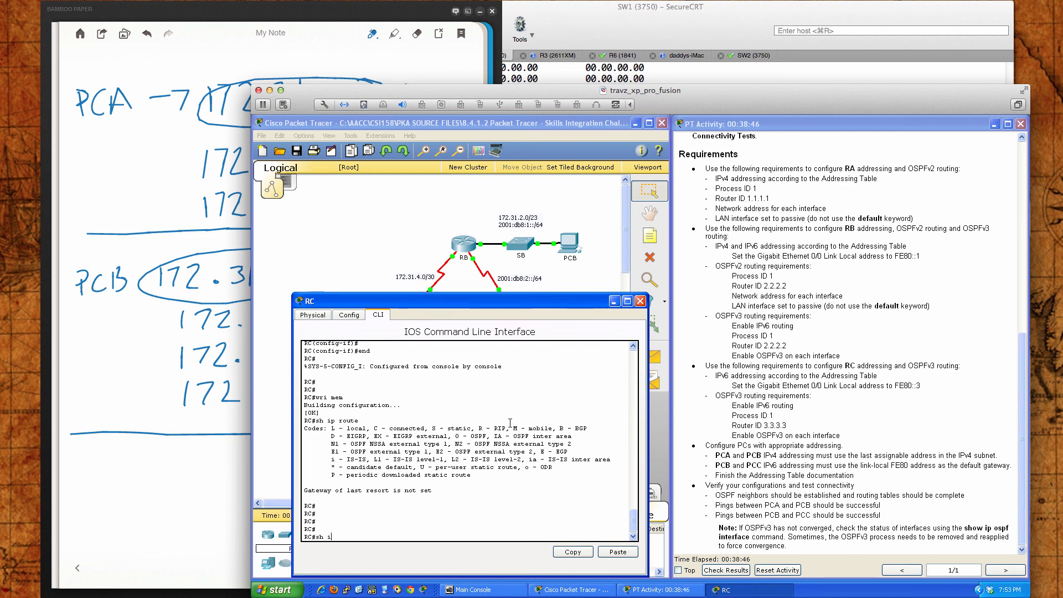
type("pv6 route")
key("Return")
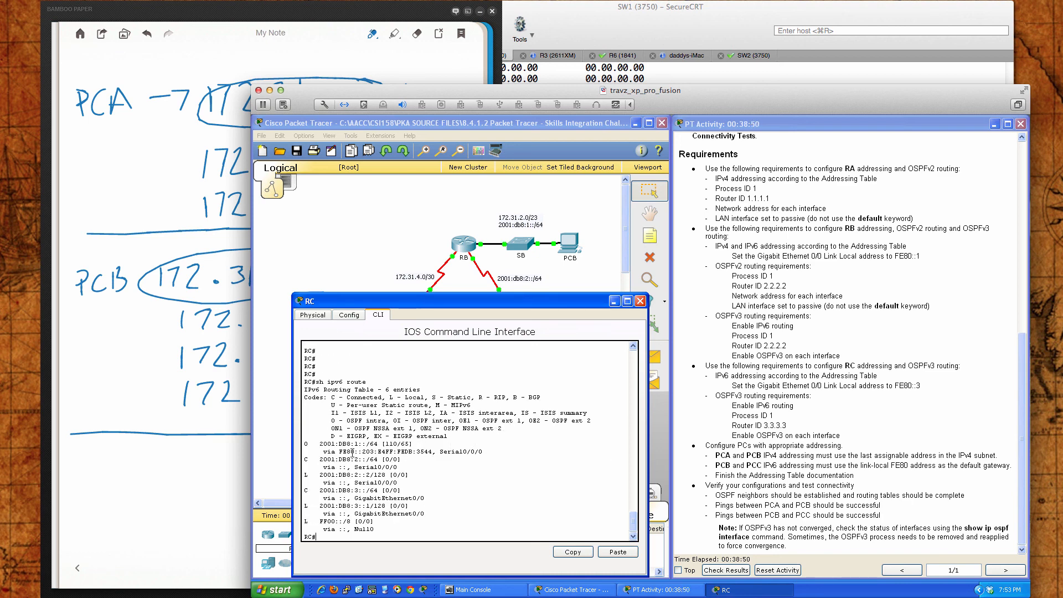
left_click_drag(306, 444, 412, 444)
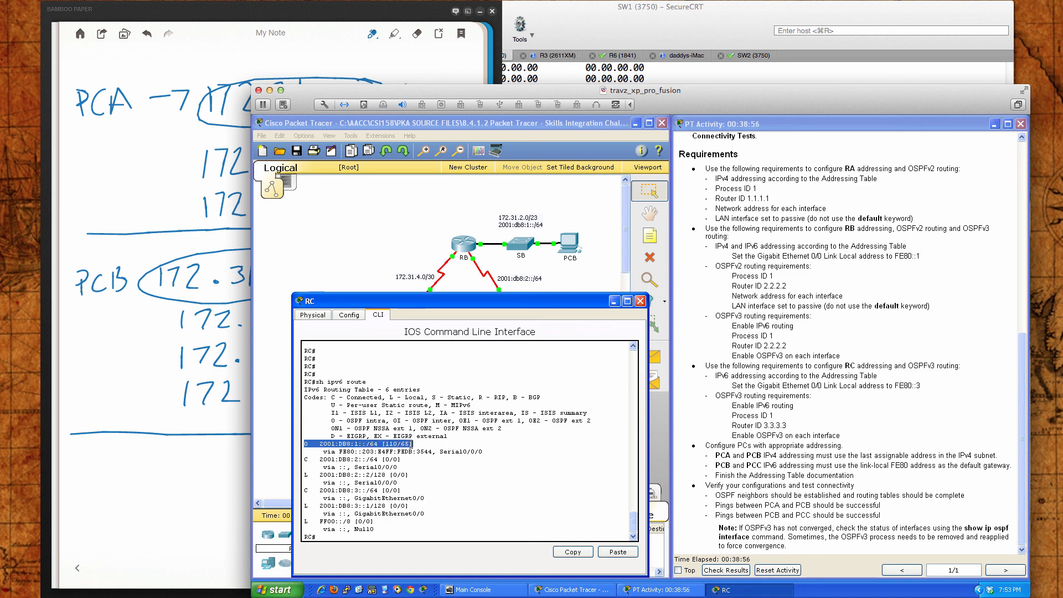
left_click(533, 507)
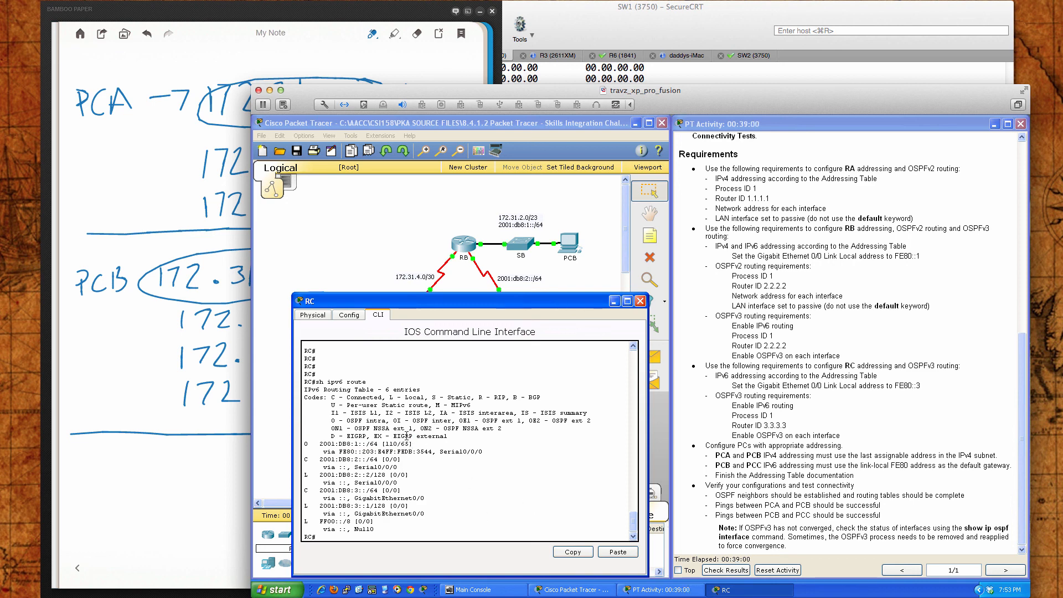
left_click(640, 301)
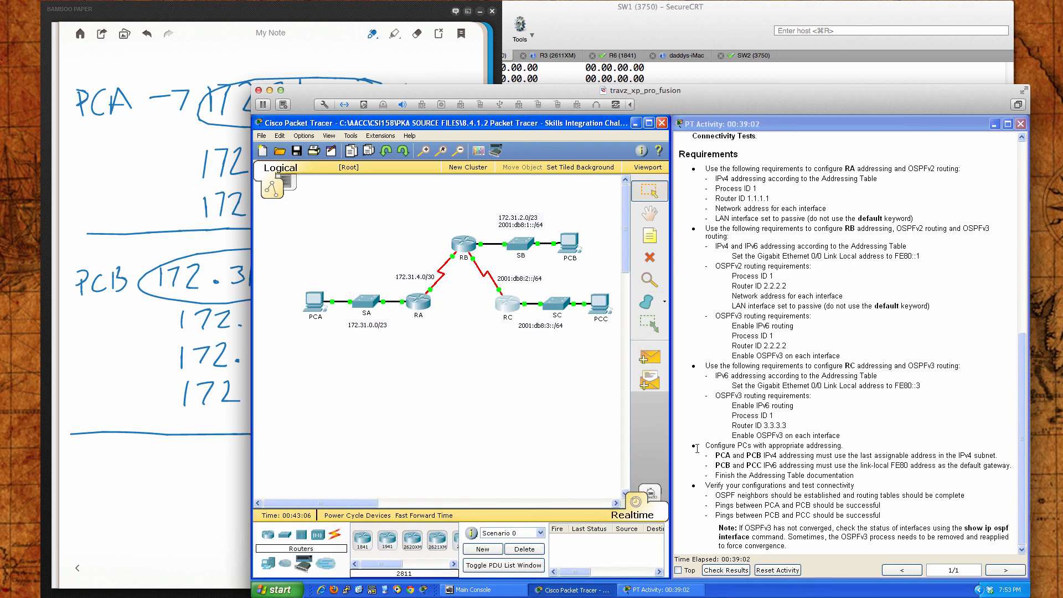
Check the activity results, review the list of assessment items, and close the results.
left_click(727, 570)
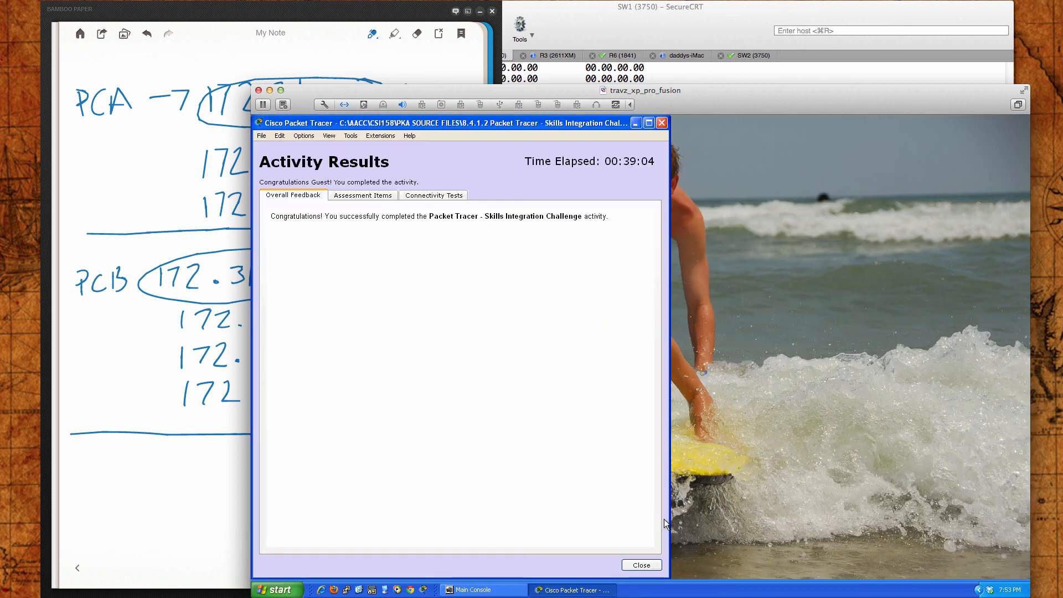
left_click(368, 196)
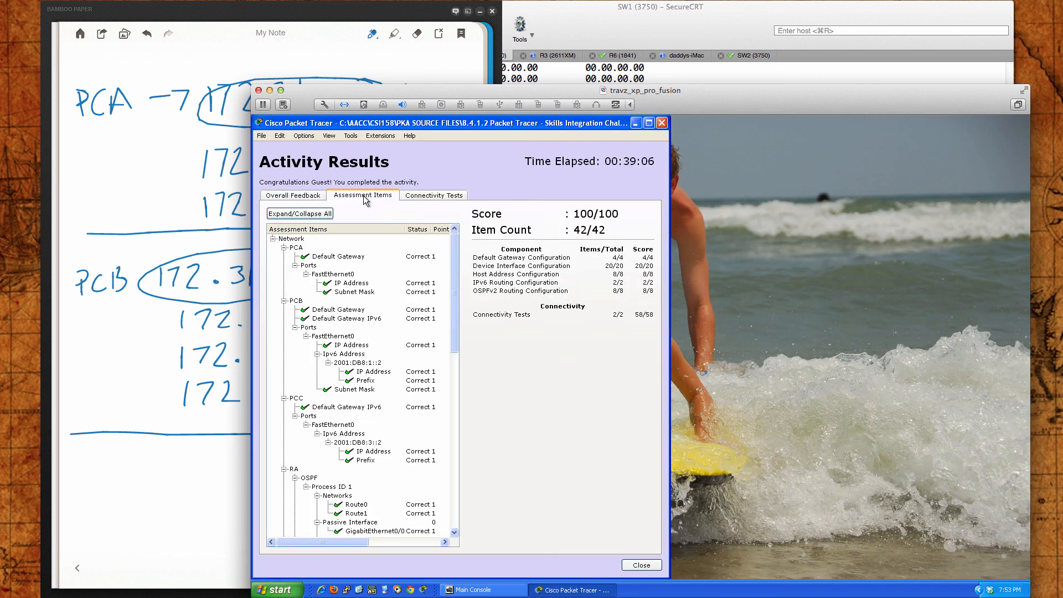
scroll(367, 316, "down", 9)
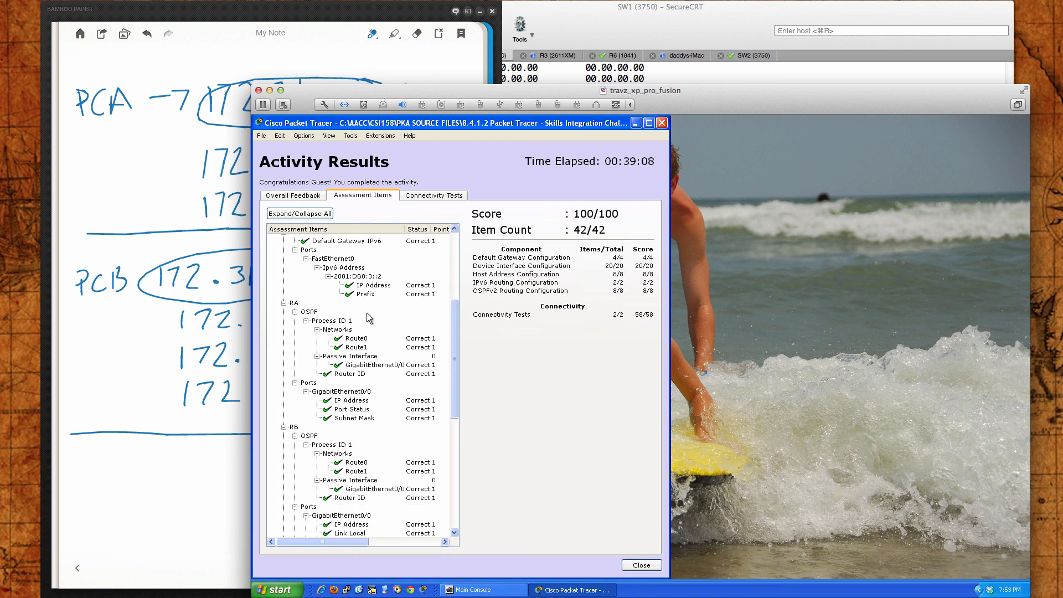
scroll(368, 317, "down", 3)
scroll(368, 317, "up", 12)
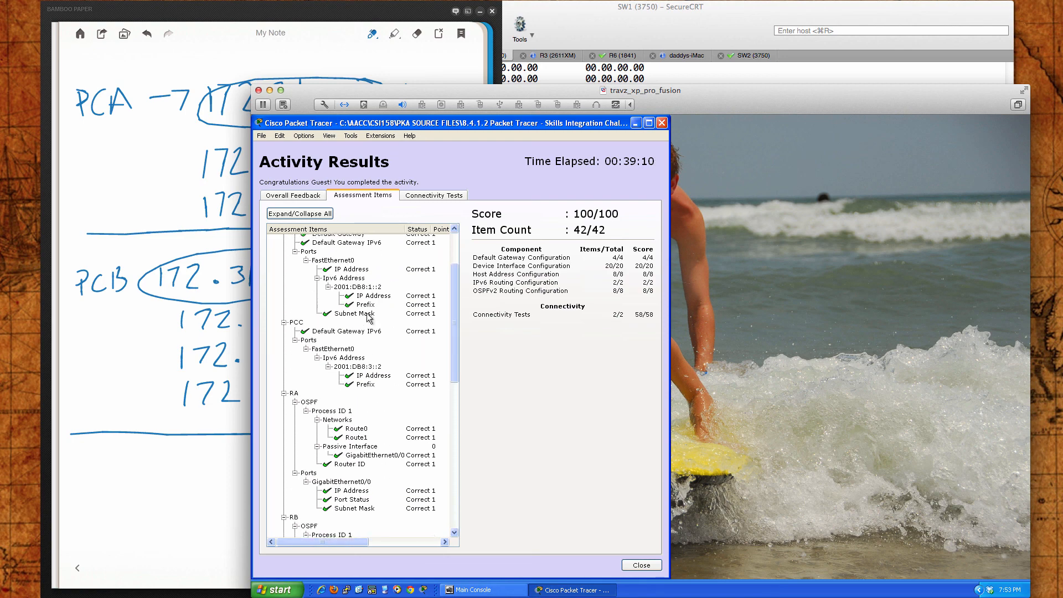
left_click(642, 565)
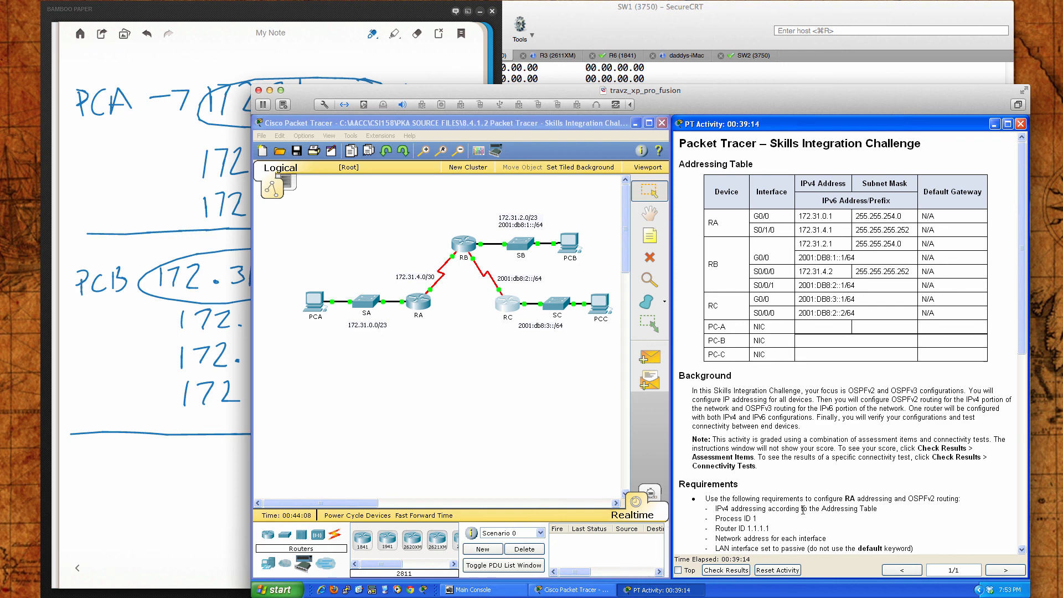
Repeat the ping to PCA at 172.31.1.254 from PCB's command prompt.
scroll(804, 510, "down", 11)
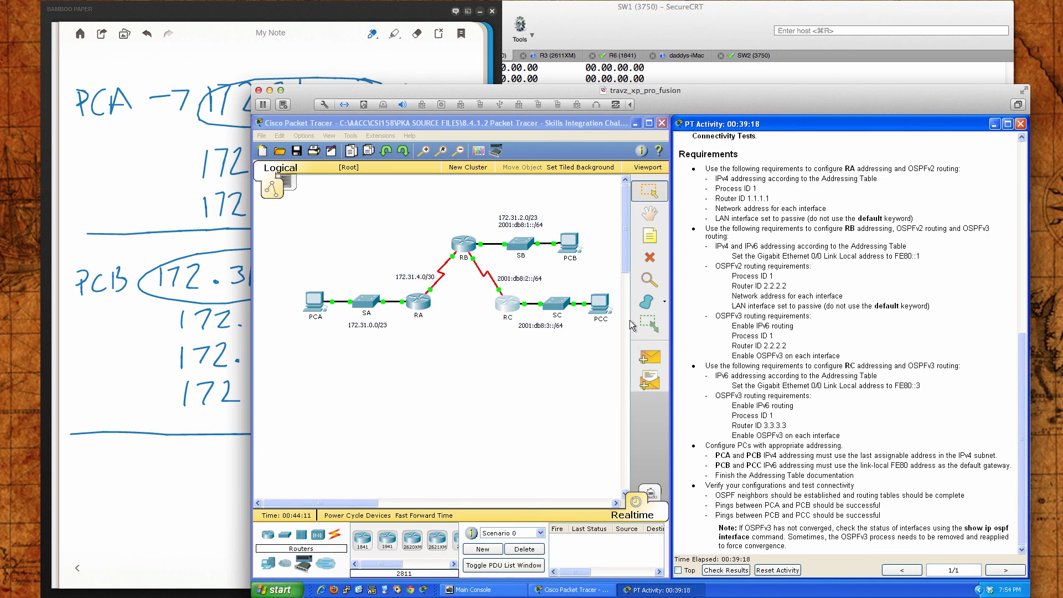
left_click(569, 242)
left_click_drag(565, 223, 745, 151)
left_click(889, 207)
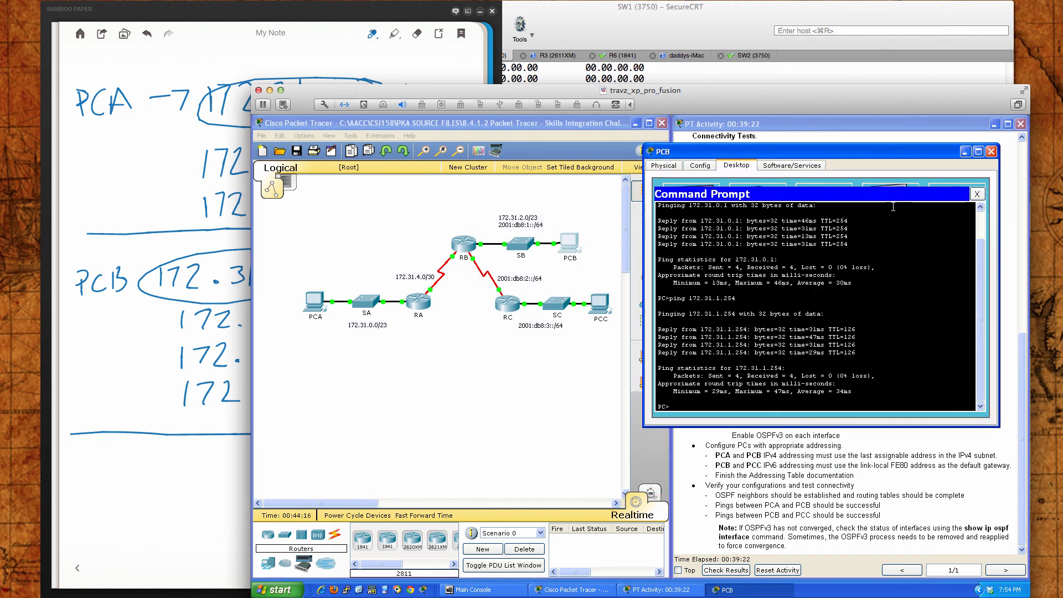
key("Up")
key("Return")
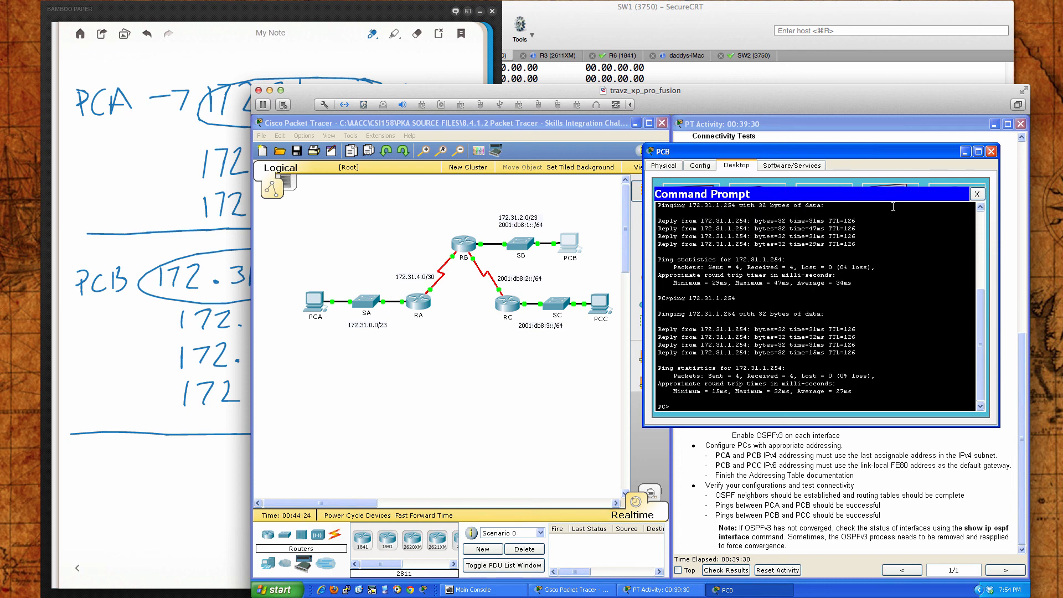
Look up PCC's IPv6 address in its IP configuration, ping 2001:db8:3::2 from PCB, and close PCB's window.
type("ping")
left_click(601, 302)
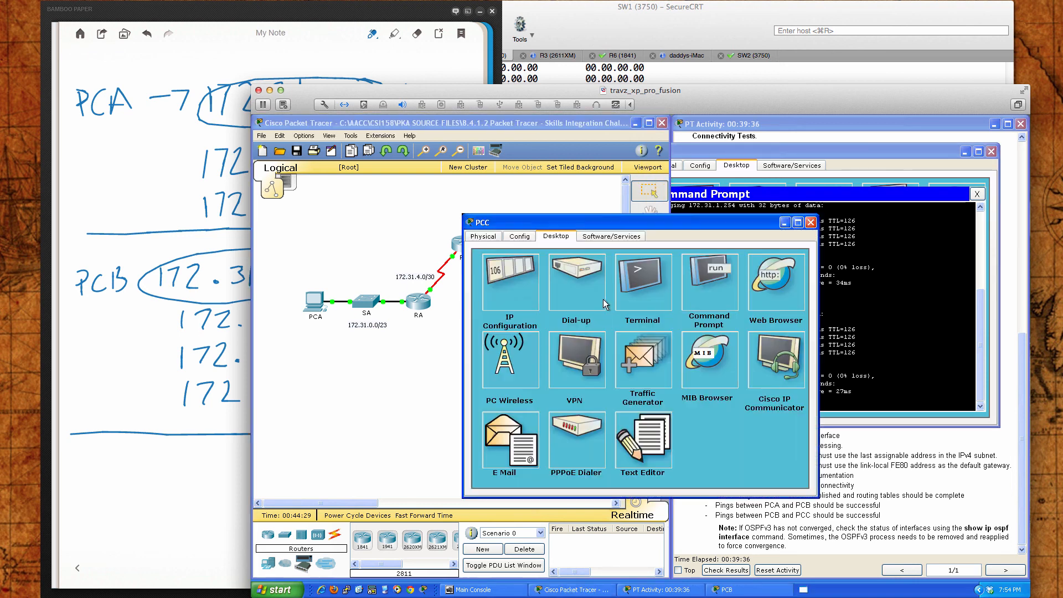
left_click_drag(636, 222, 444, 272)
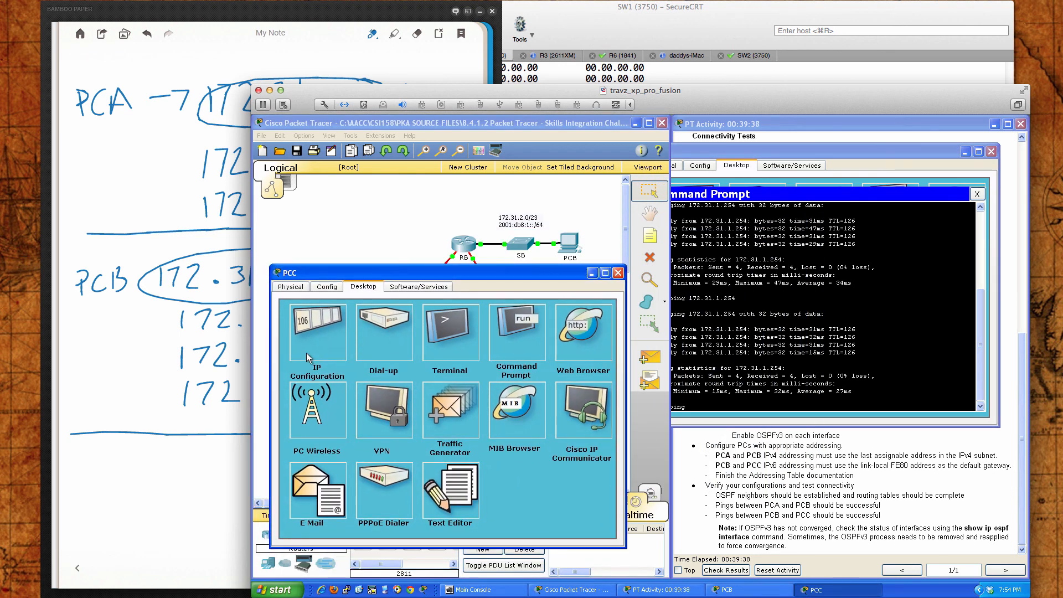
left_click(307, 355)
left_click(715, 366)
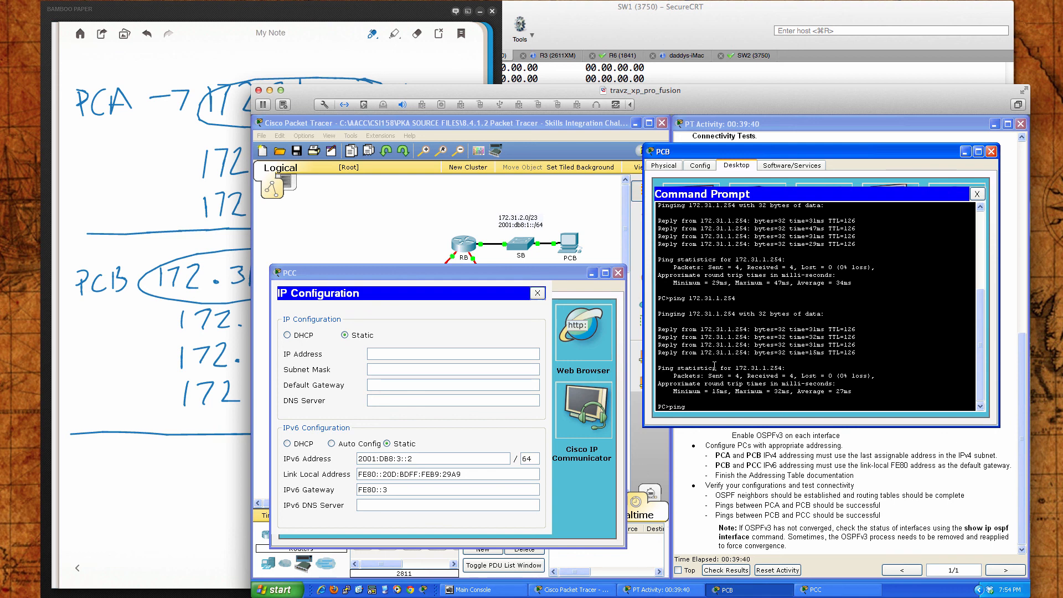
type("ping 2001:db8:3::2")
key("Return")
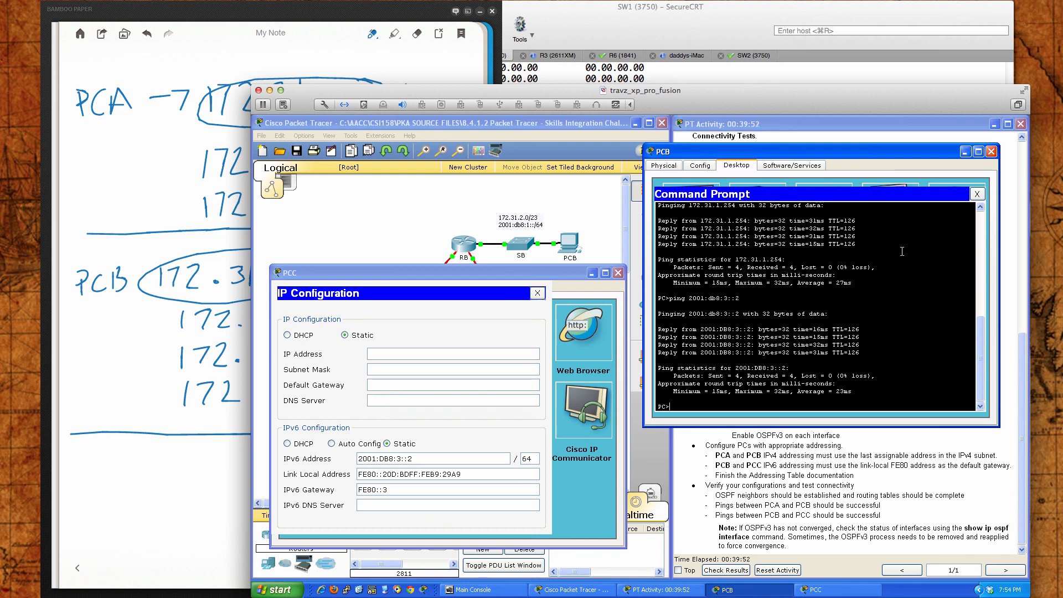
left_click(992, 151)
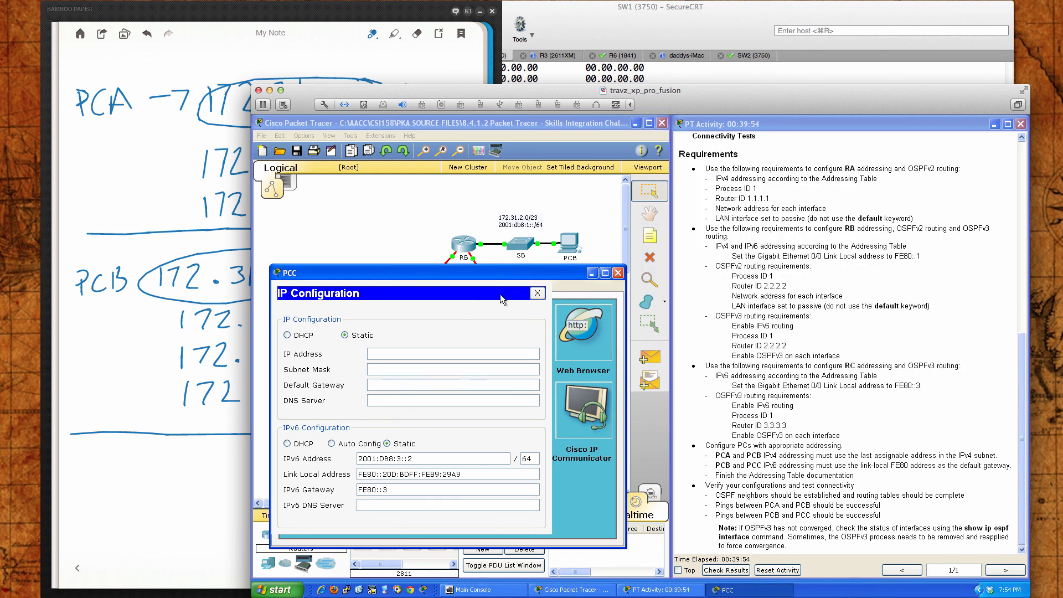
Close PCC's IP configuration and ping PCA at 172.31.1.254 from PCC's command prompt.
left_click(537, 294)
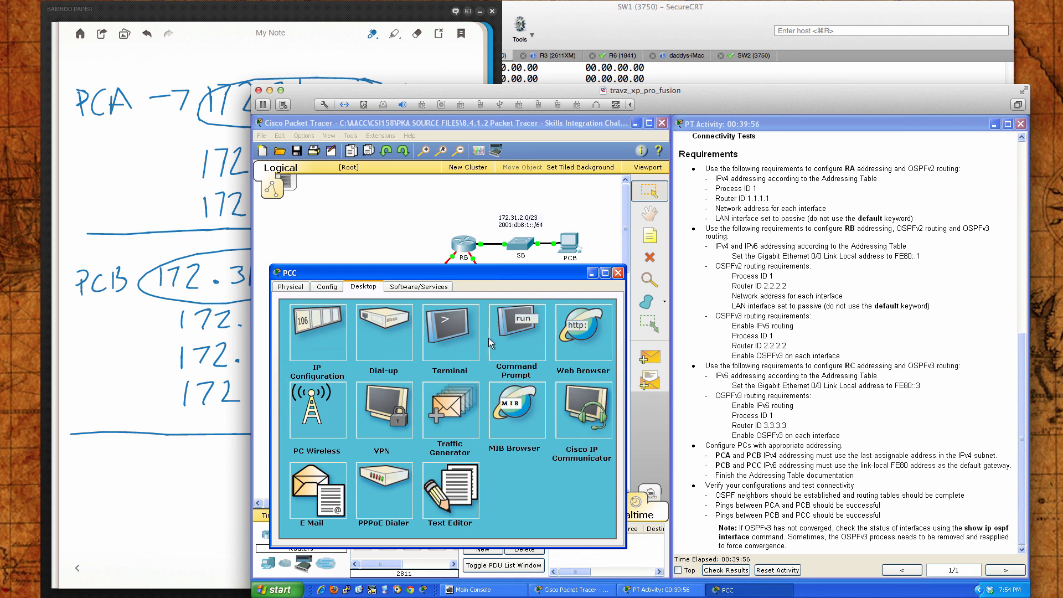
left_click(508, 334)
type("pi")
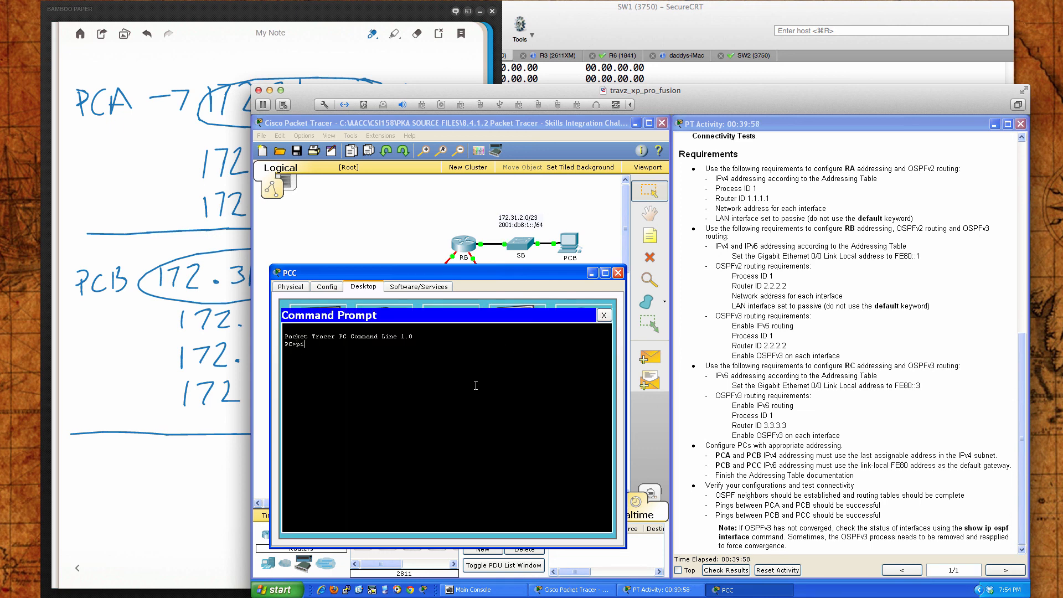
type("ng 172.31.1.254")
key("Return")
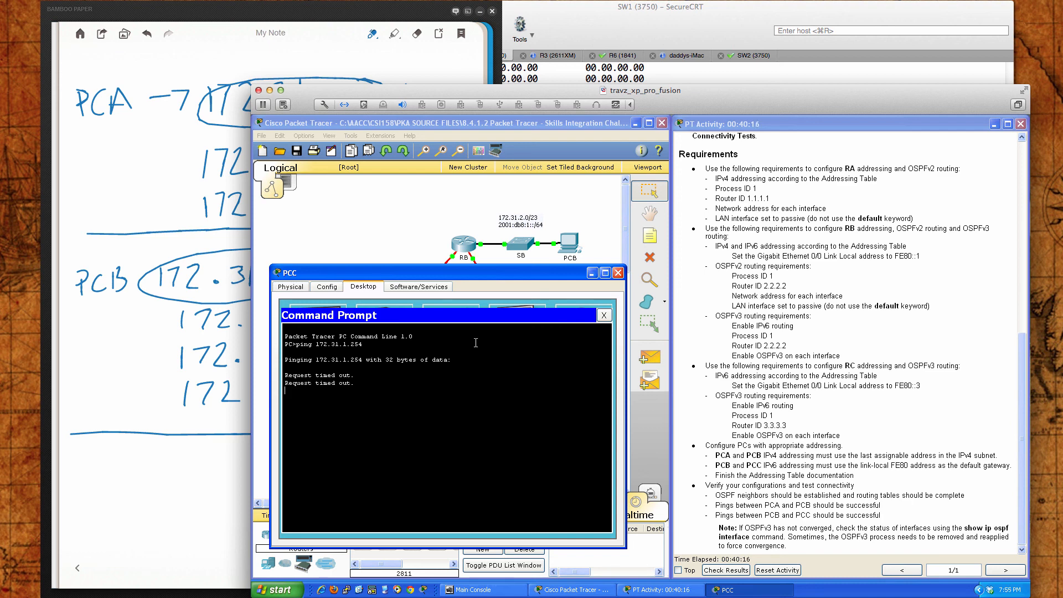
left_click_drag(471, 280, 788, 280)
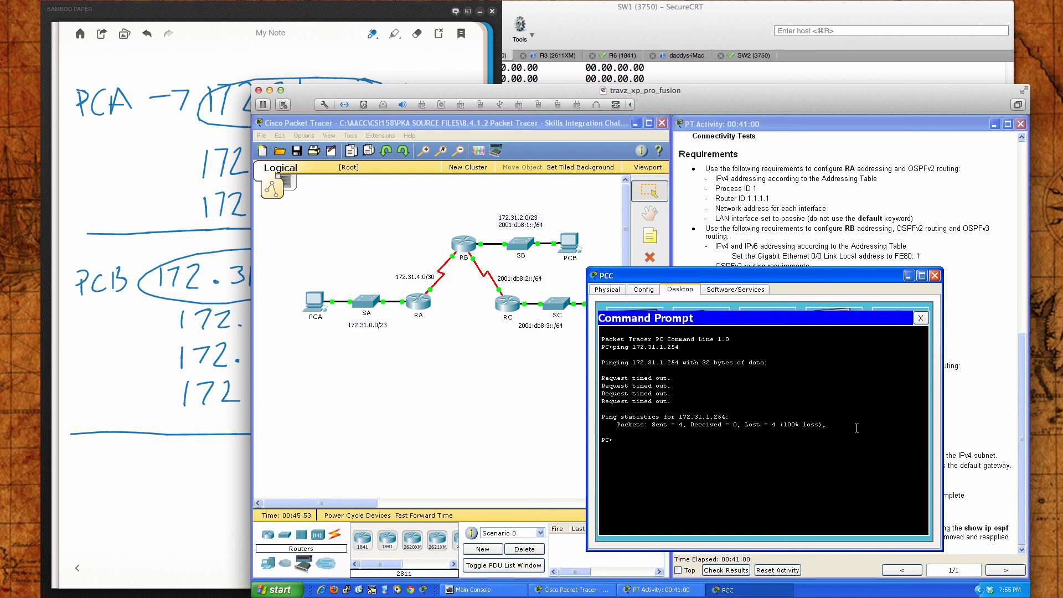
Ping PCB at 2001:db8:1::2 from PCC, close PCC's window, and return to the activity's background section.
type("ping 2001:db8:1::2")
key("Return")
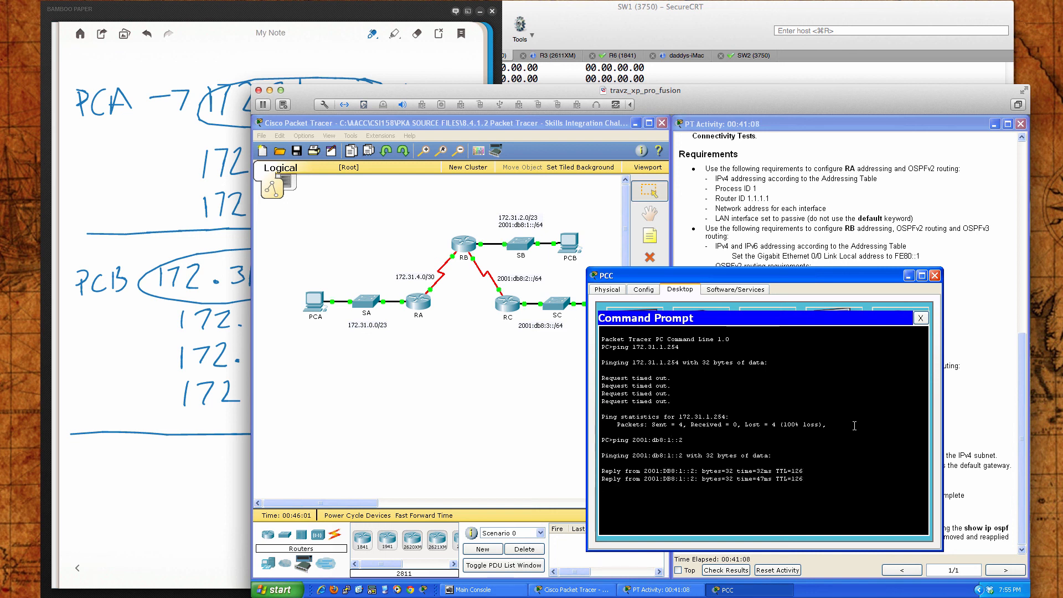
left_click(935, 276)
scroll(755, 381, "up", 10)
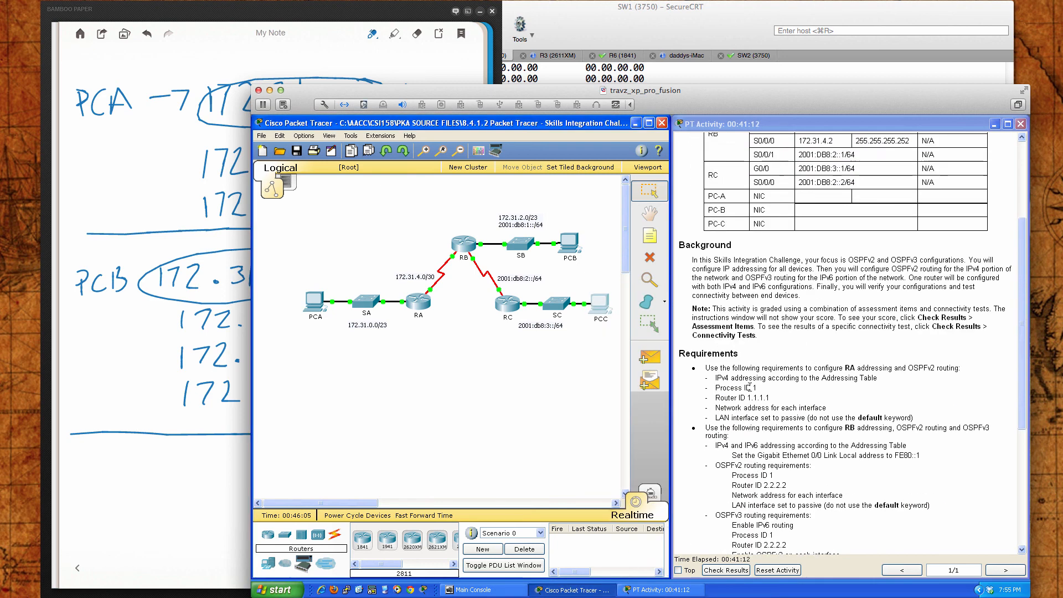